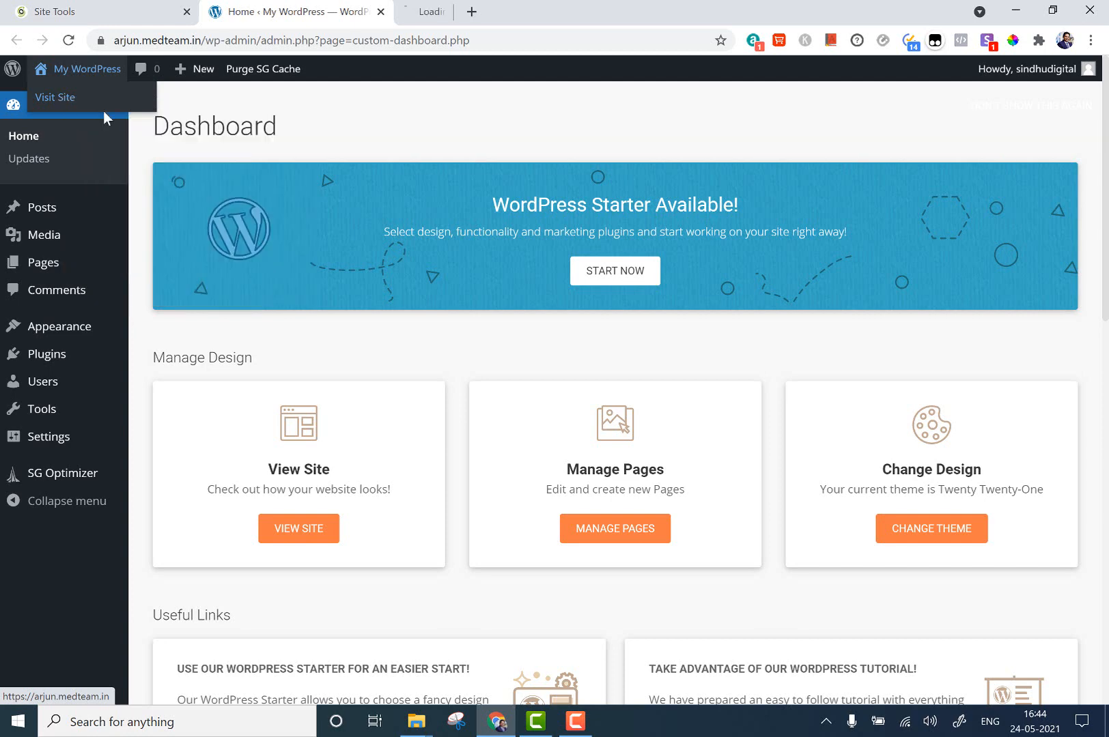
Look over the site's public front page and the WordPress admin dashboard
{"action": "left_click", "coordinate": [485, 12]}
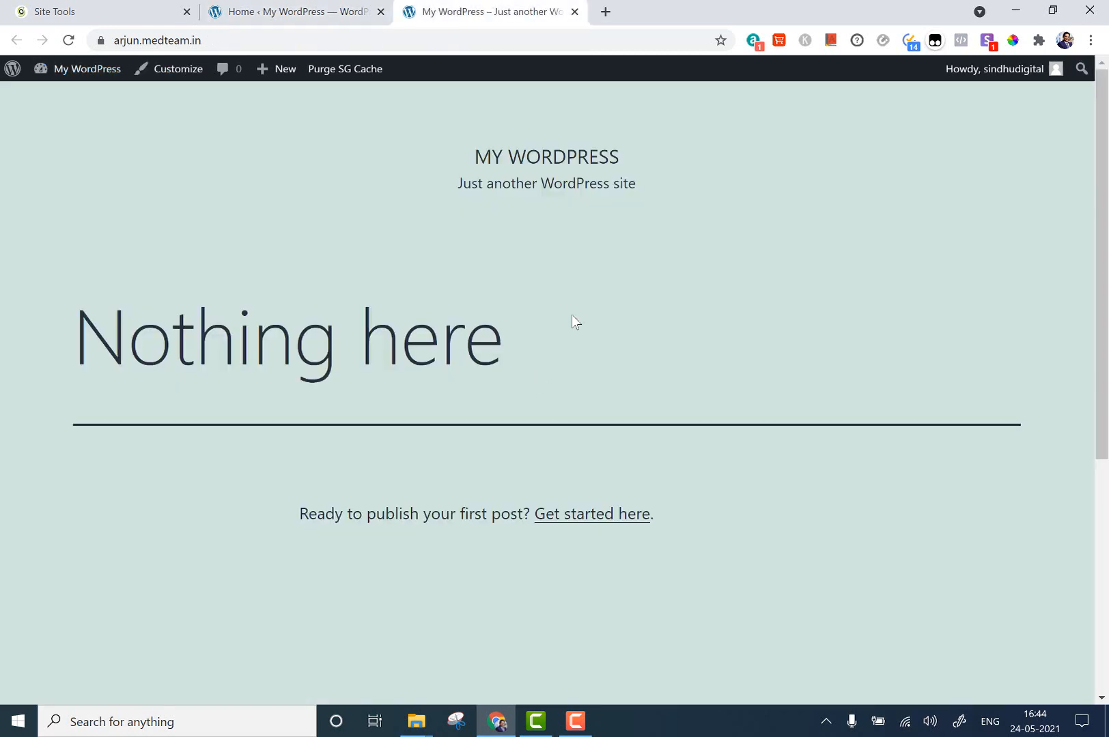
{"action": "scroll", "coordinate": [572, 319], "scroll_direction": "down", "scroll_amount": 5}
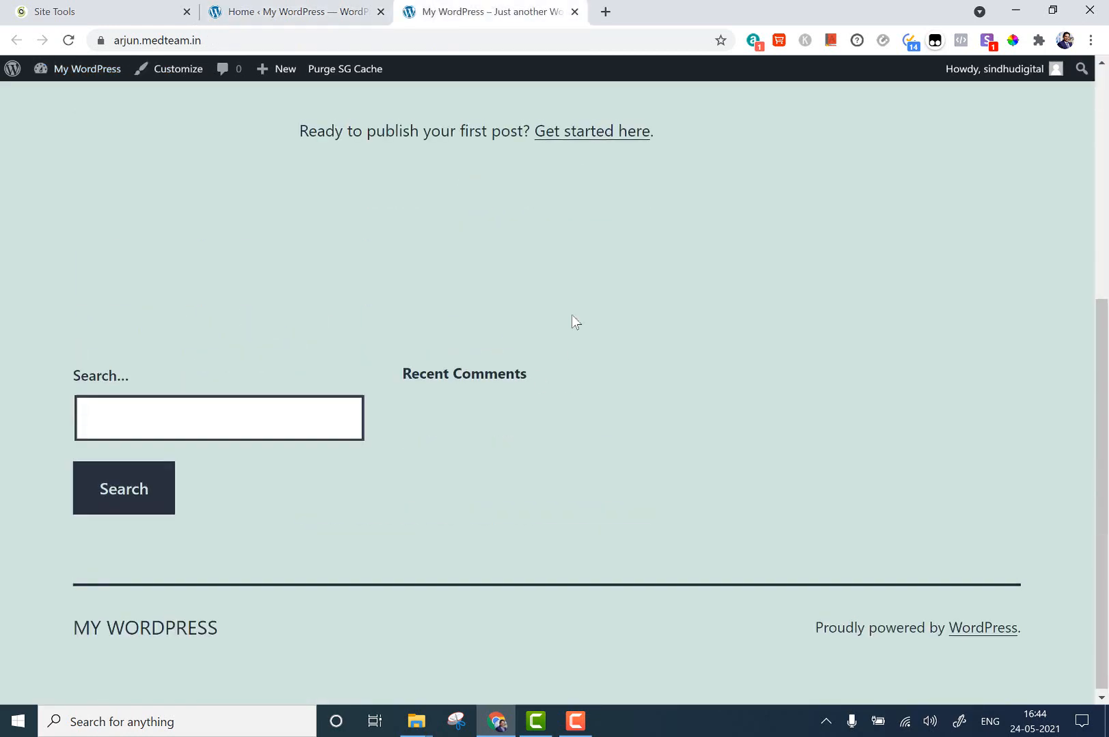
{"action": "scroll", "coordinate": [572, 316], "scroll_direction": "up", "scroll_amount": 5}
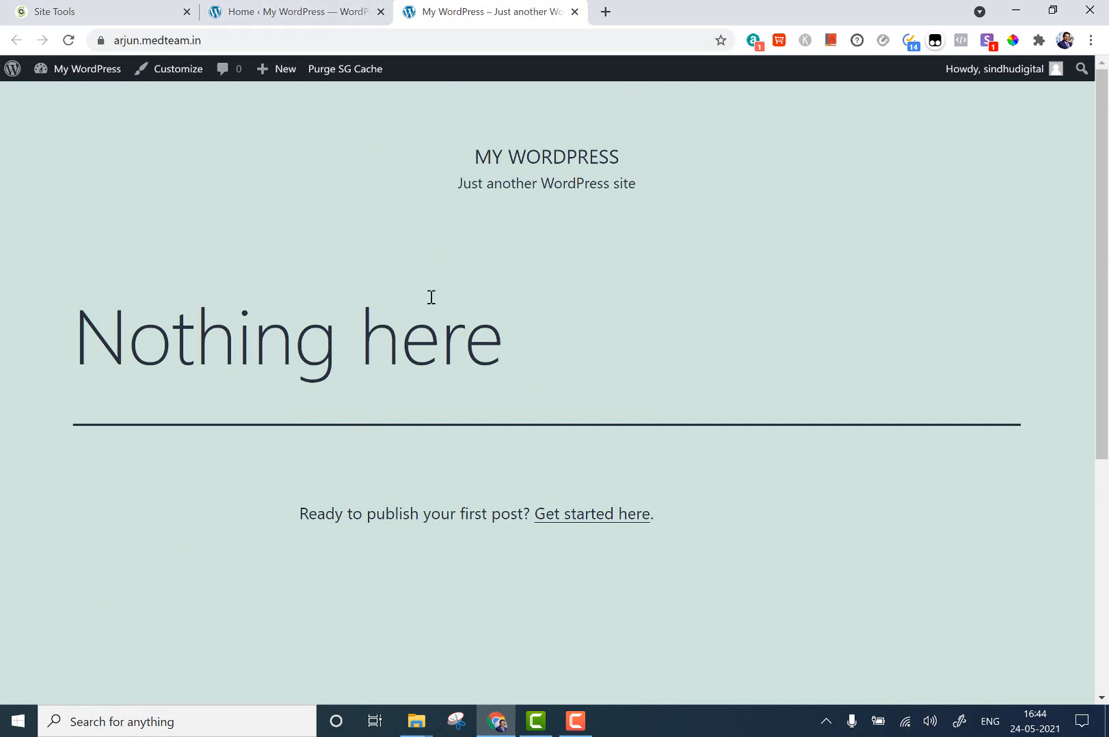
{"action": "left_click", "coordinate": [239, 5]}
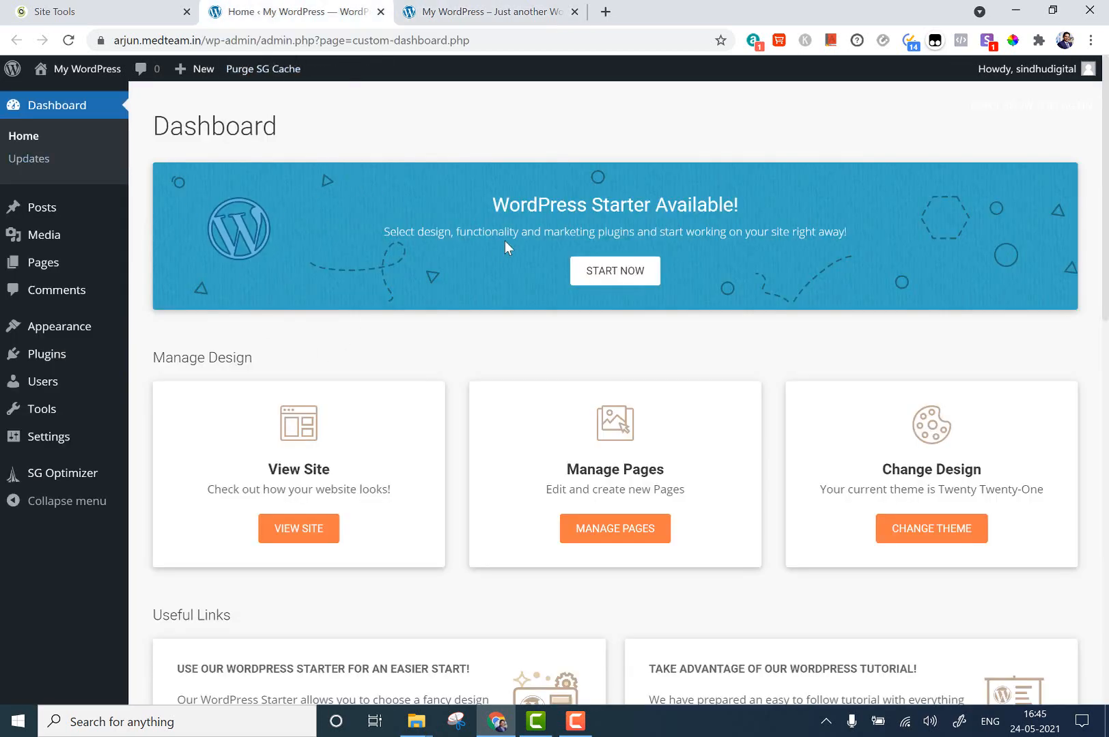
{"action": "scroll", "coordinate": [487, 408], "scroll_direction": "down", "scroll_amount": 10}
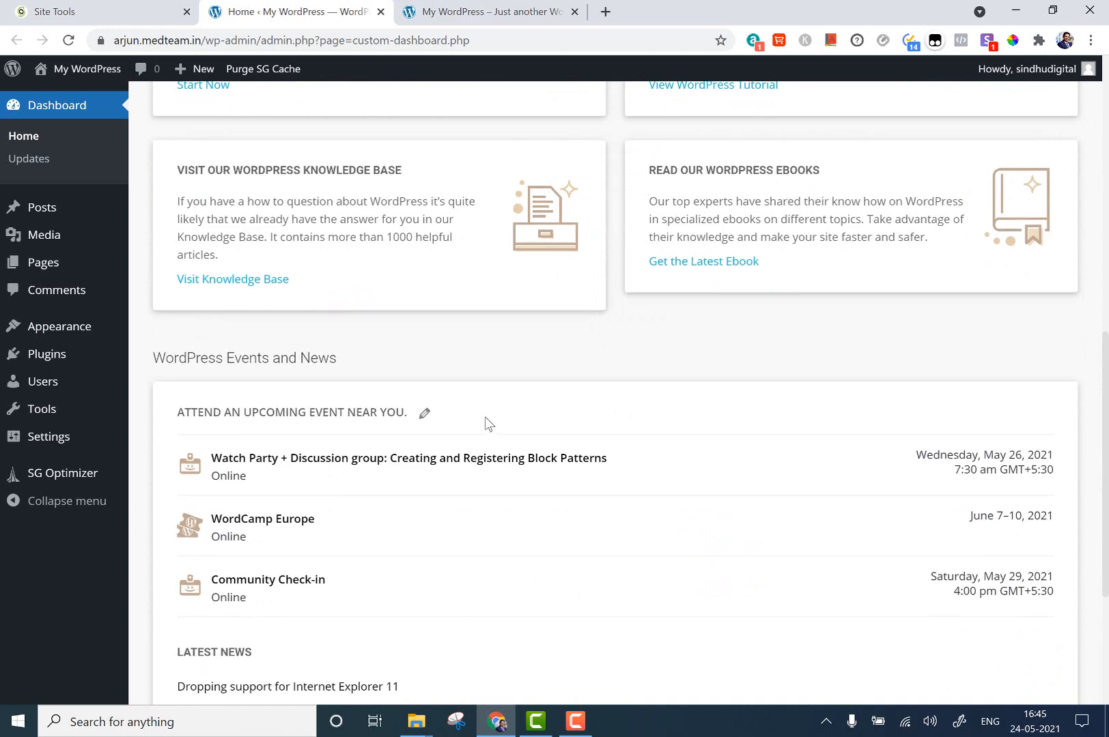
{"action": "scroll", "coordinate": [488, 426], "scroll_direction": "up", "scroll_amount": 10}
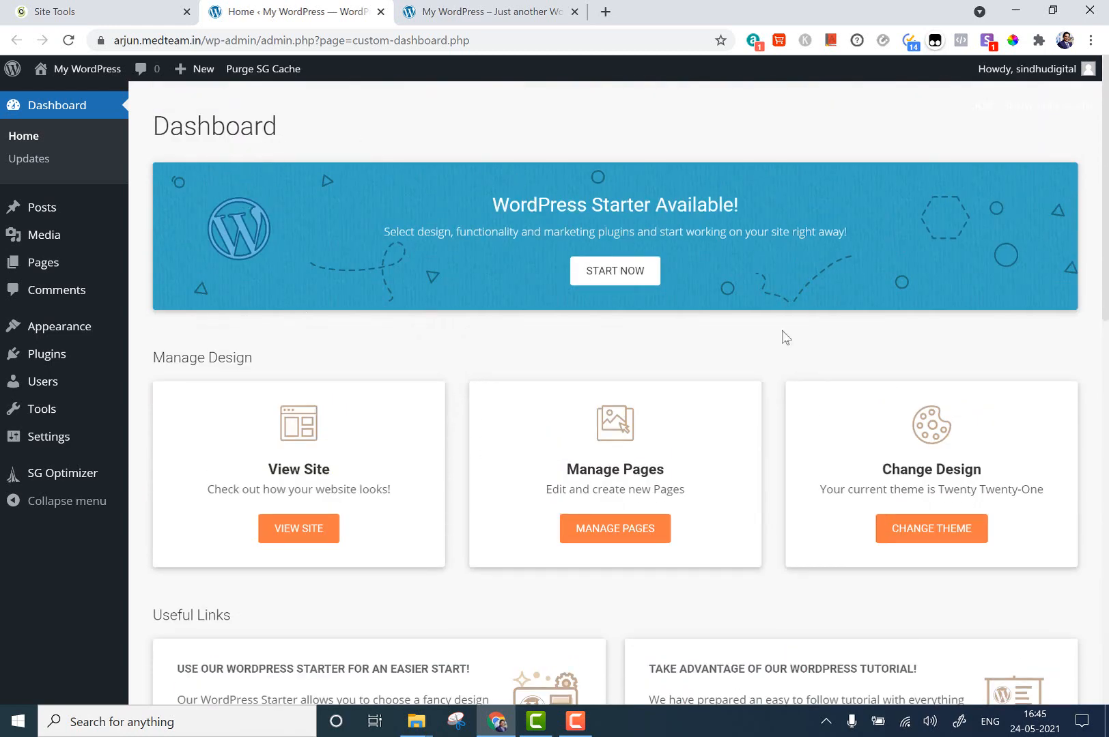
Deactivate the WordPress Starter plugin and delete it from the installed plugins
{"action": "left_click", "coordinate": [53, 362]}
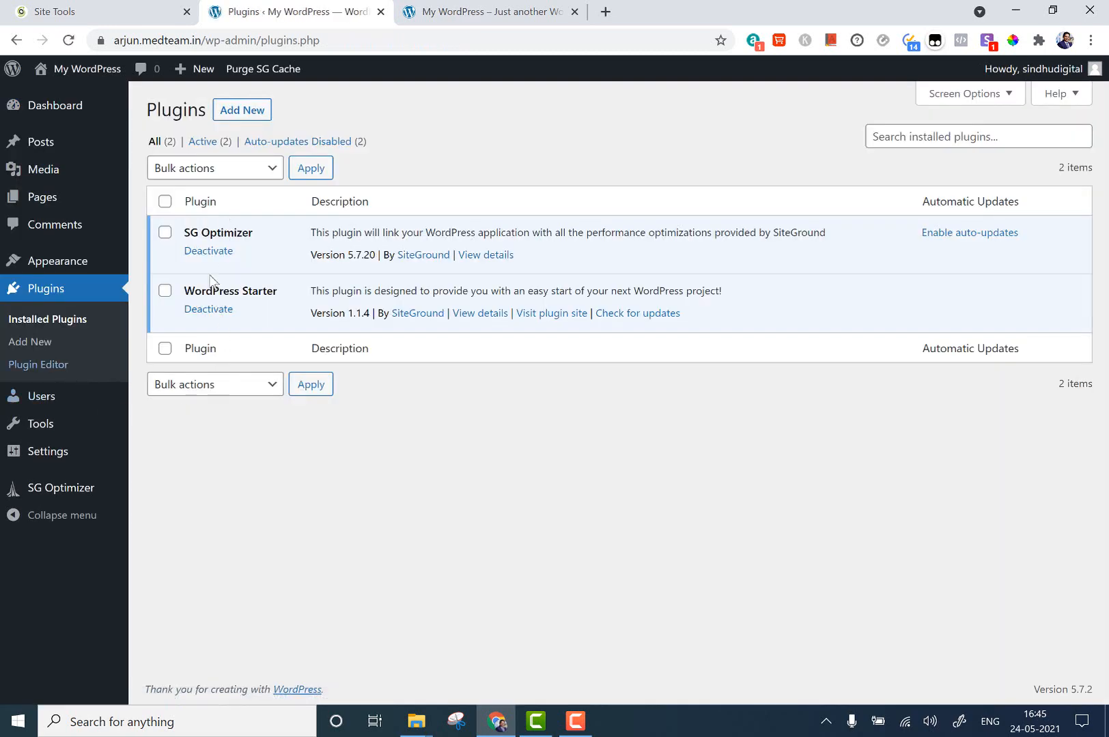
{"action": "left_click", "coordinate": [189, 311]}
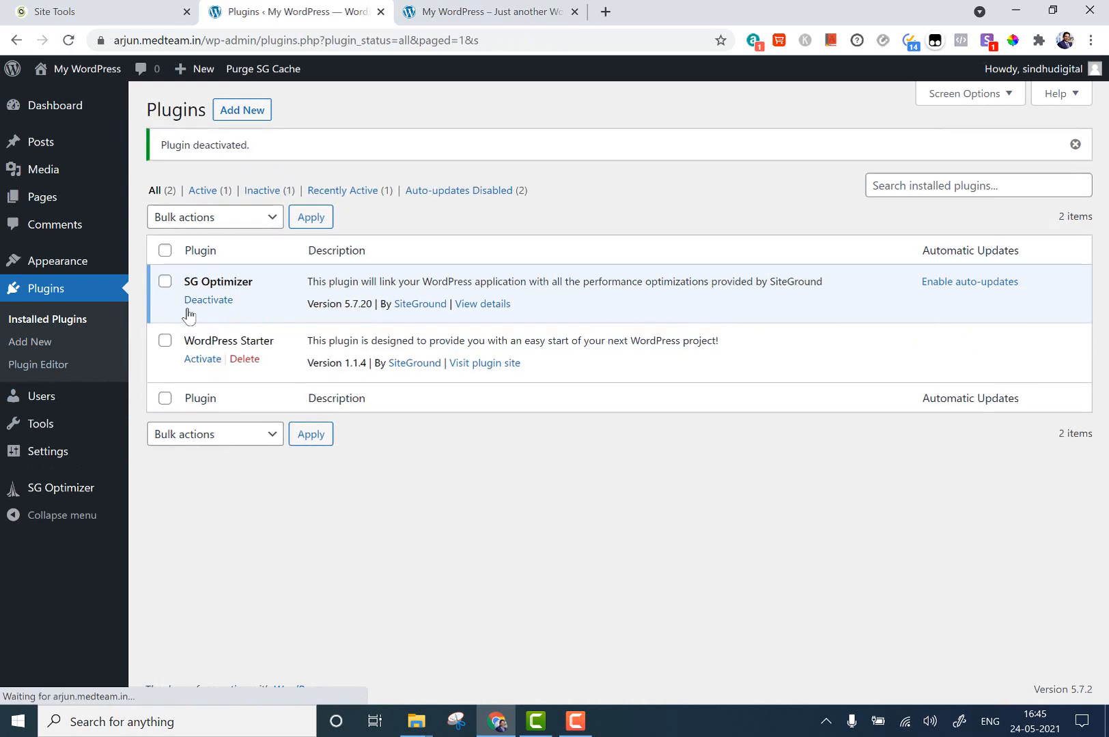
{"action": "left_click", "coordinate": [247, 360]}
{"action": "left_click", "coordinate": [650, 131]}
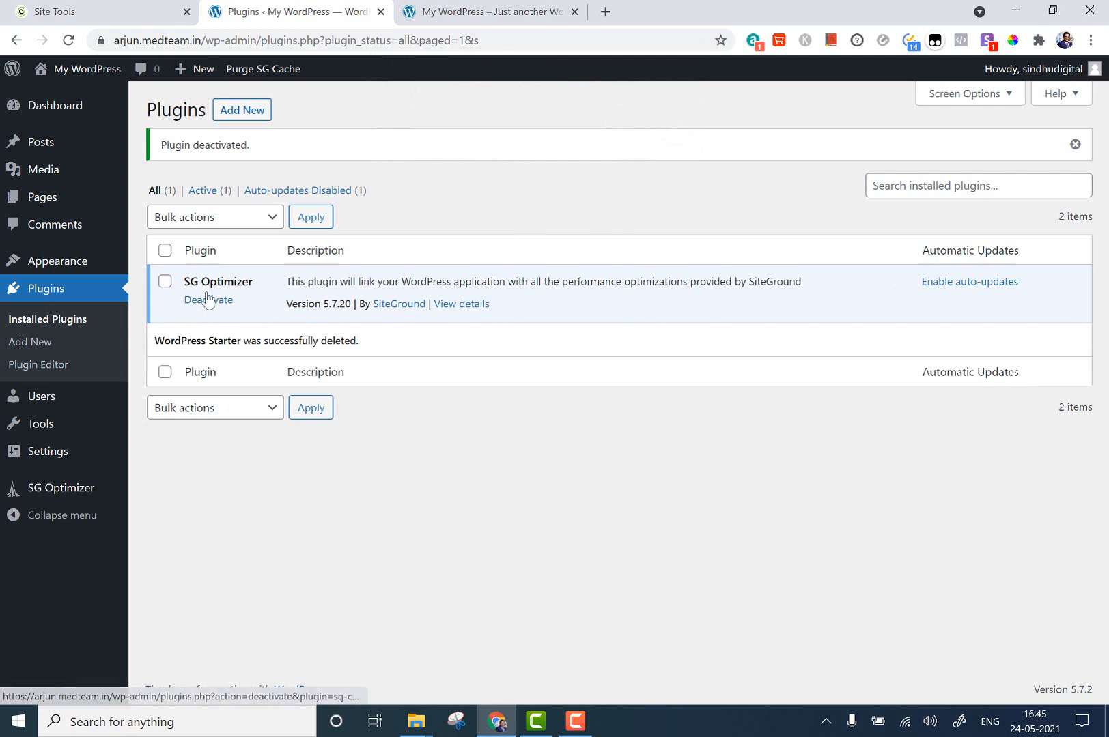
Replace the site title in the general settings with the site owner's first name
{"action": "mouse_move", "coordinate": [46, 454]}
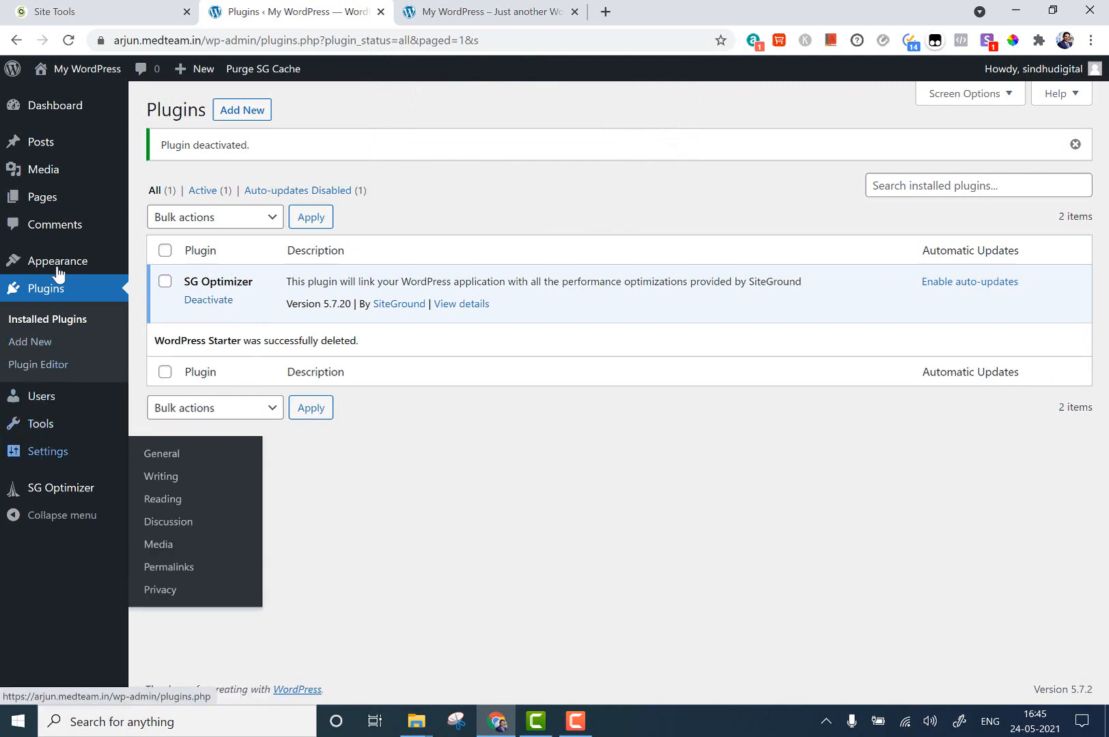
{"action": "left_click", "coordinate": [54, 452]}
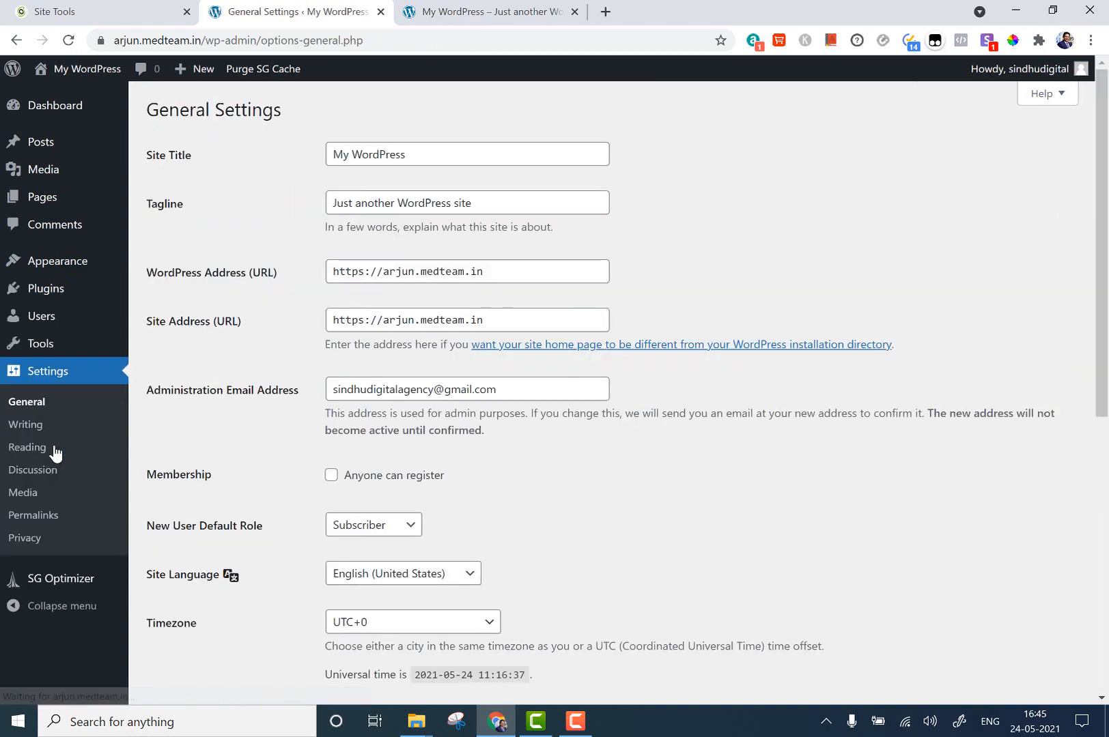
{"action": "left_click", "coordinate": [380, 153]}
{"action": "double_click", "coordinate": [379, 153]}
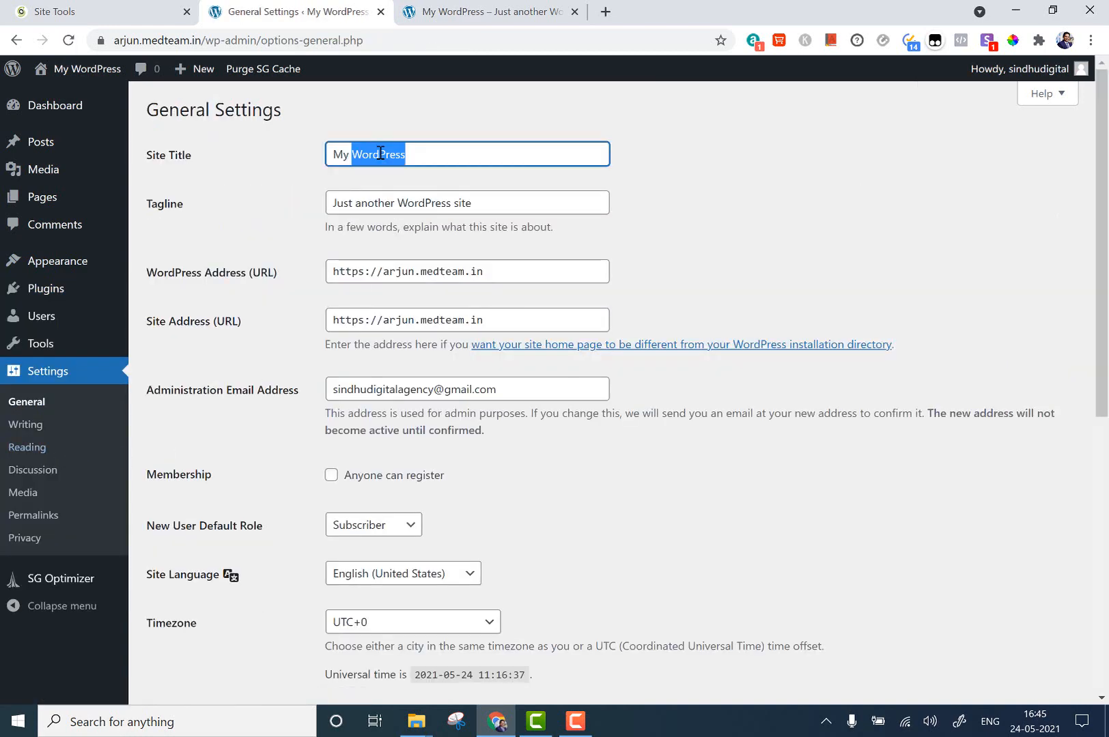
{"action": "left_click", "coordinate": [370, 155]}
{"action": "left_click_drag", "start_coordinate": [425, 156], "coordinate": [286, 160]}
{"action": "type", "text": "Arjun"}
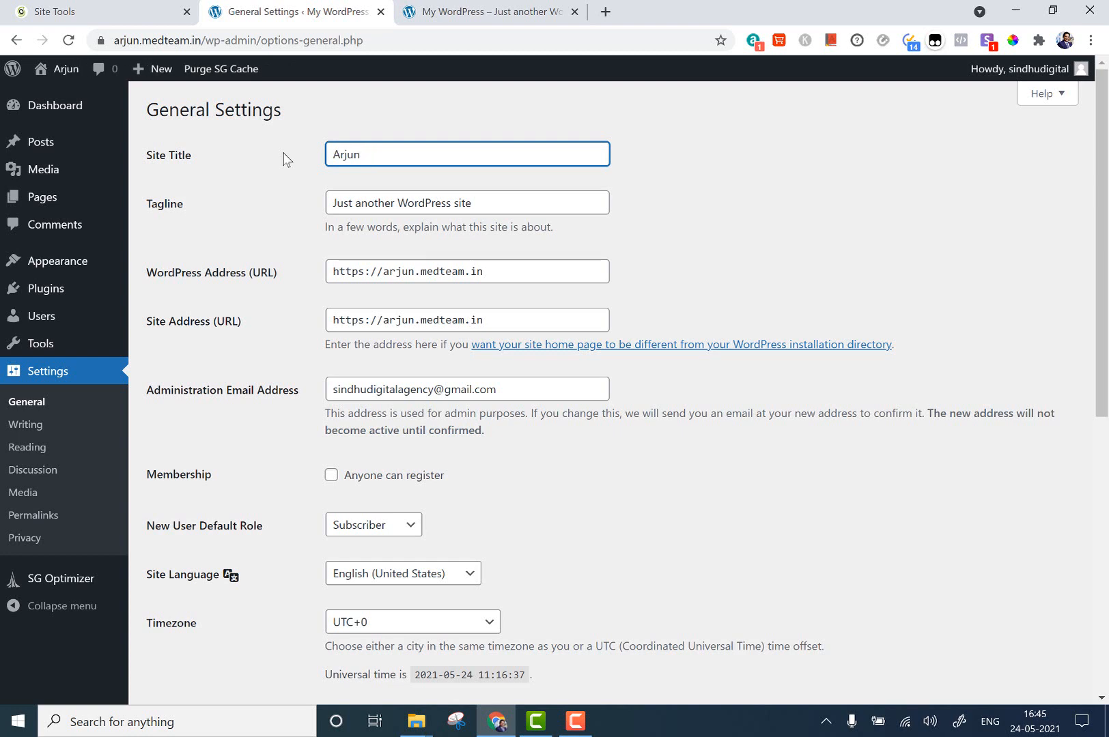
Set the site tagline to "Dare to be Different" and save the general settings
{"action": "triple_click", "coordinate": [373, 203]}
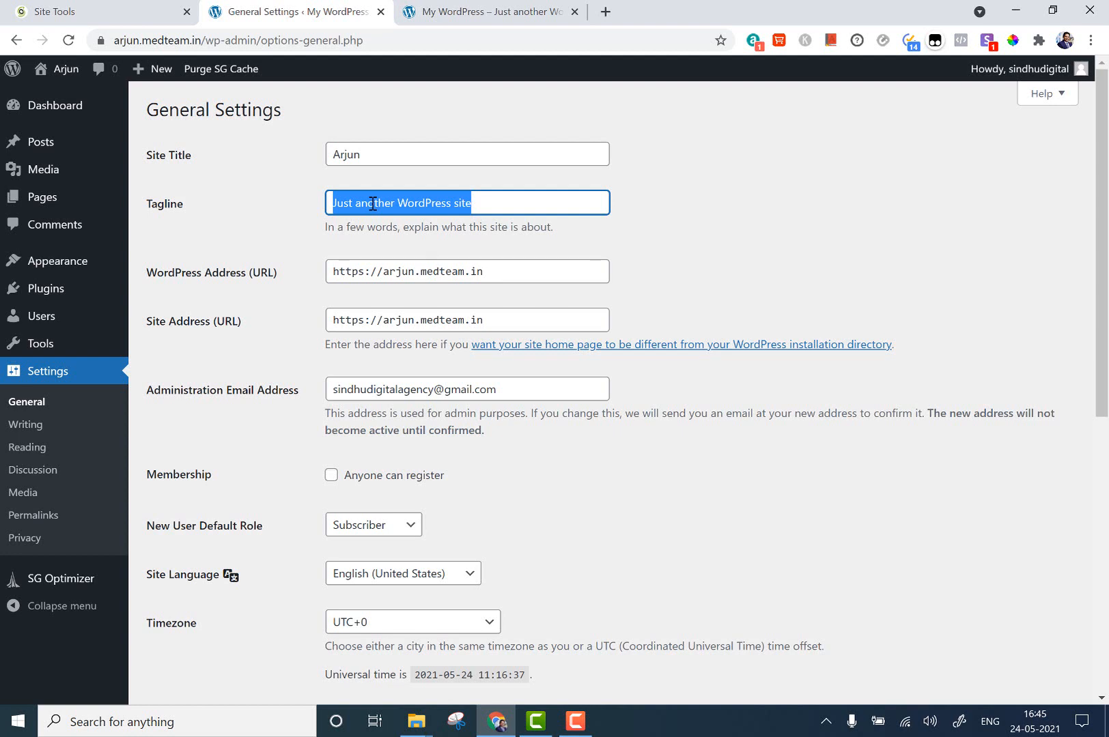
{"action": "type", "text": "Dare to be"}
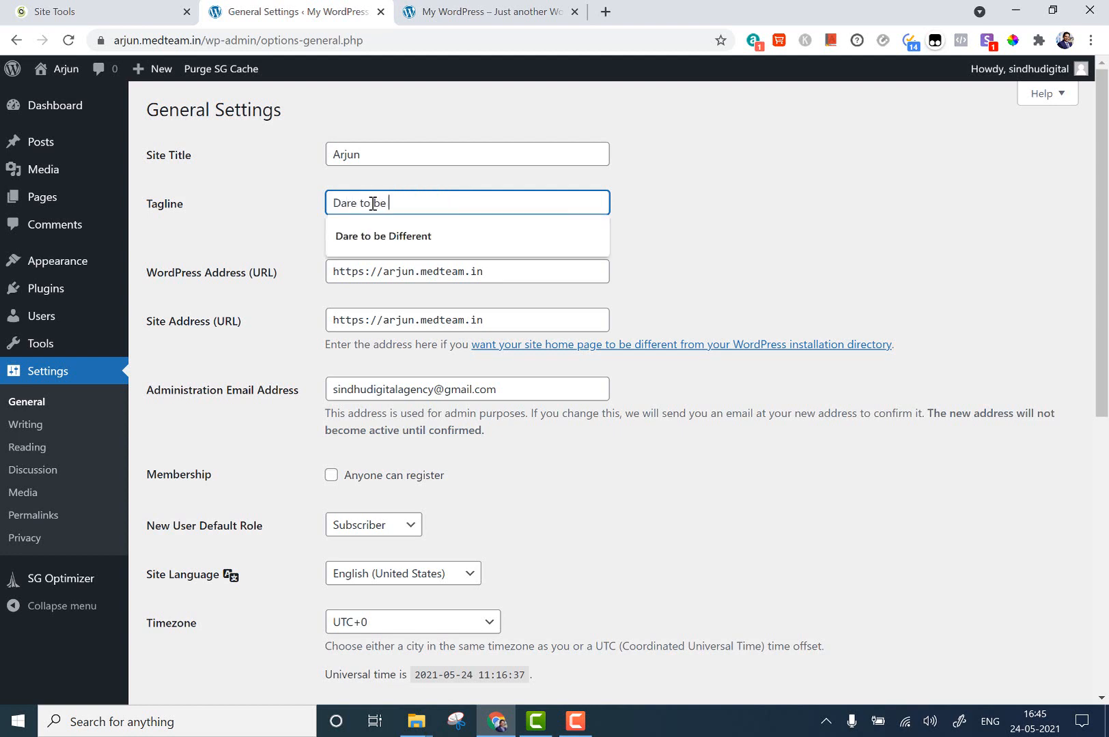
{"action": "left_click", "coordinate": [396, 234]}
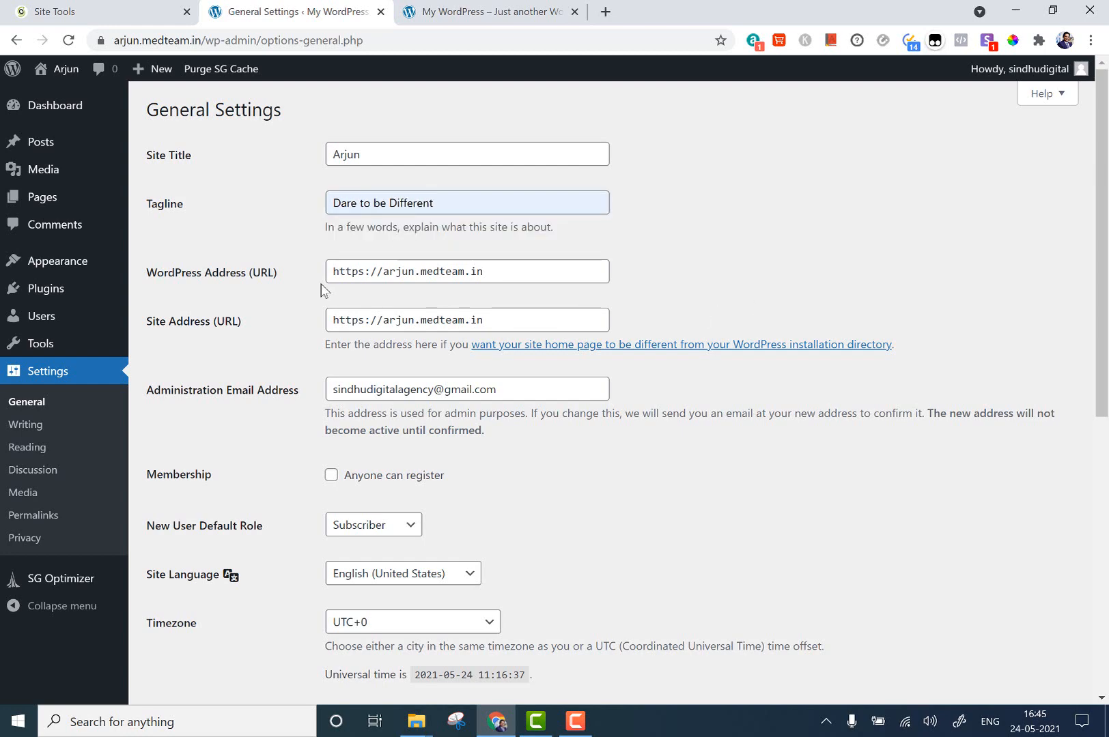
{"action": "scroll", "coordinate": [284, 383], "scroll_direction": "down", "scroll_amount": 4}
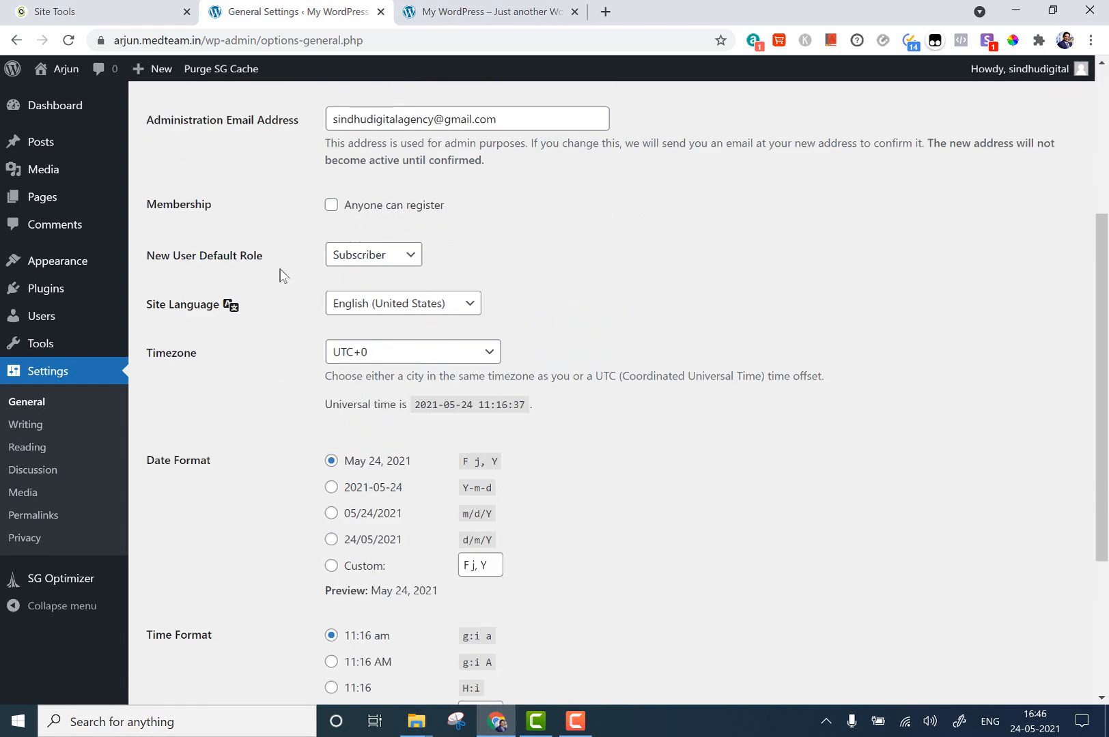
{"action": "scroll", "coordinate": [280, 461], "scroll_direction": "down", "scroll_amount": 4}
{"action": "left_click", "coordinate": [201, 627]}
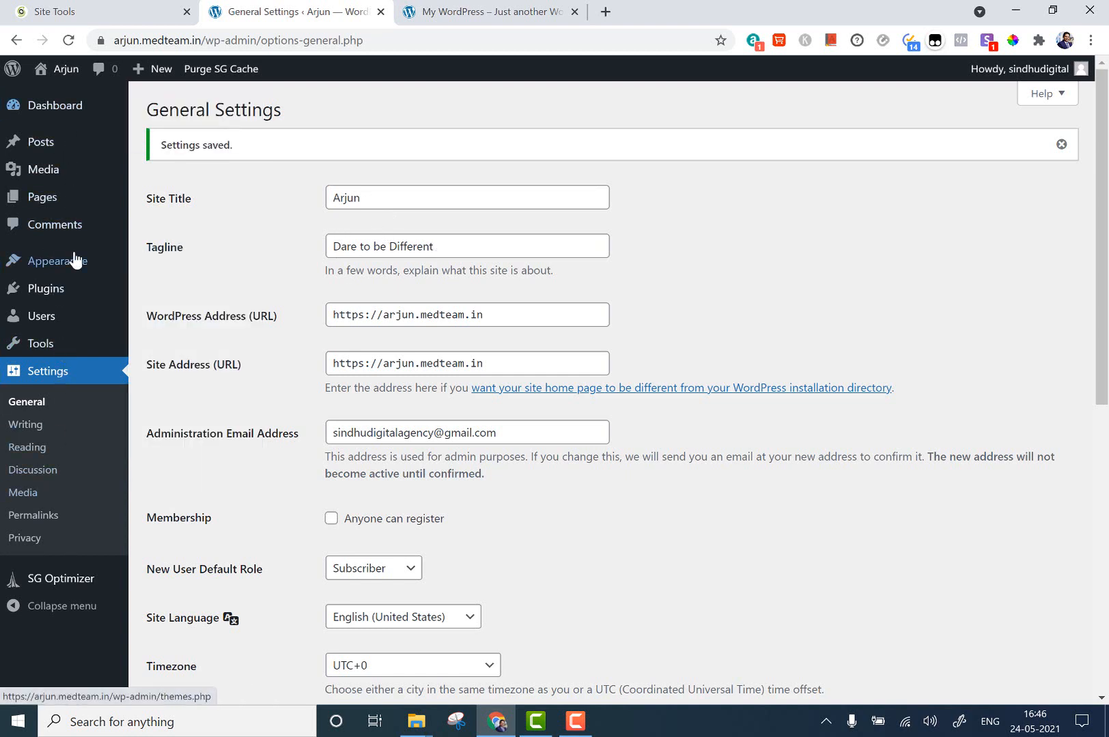
Search the new themes available for installation for "astra"
{"action": "mouse_move", "coordinate": [75, 259]}
{"action": "left_click", "coordinate": [161, 264]}
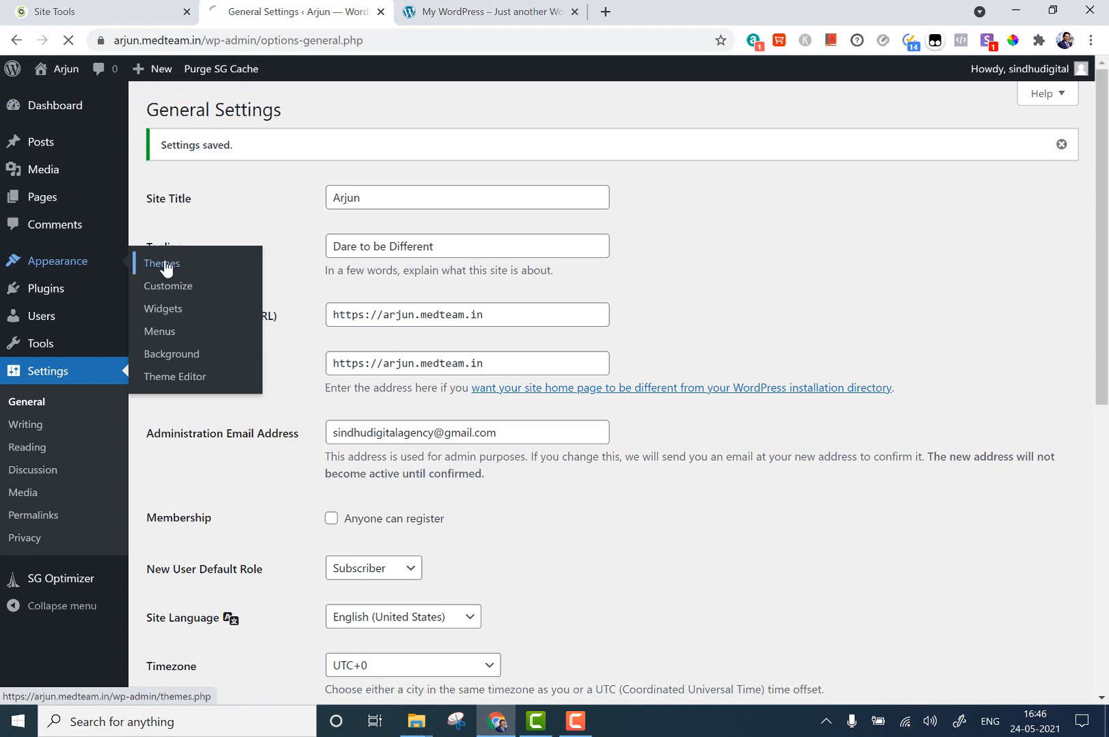
{"action": "left_click", "coordinate": [382, 110]}
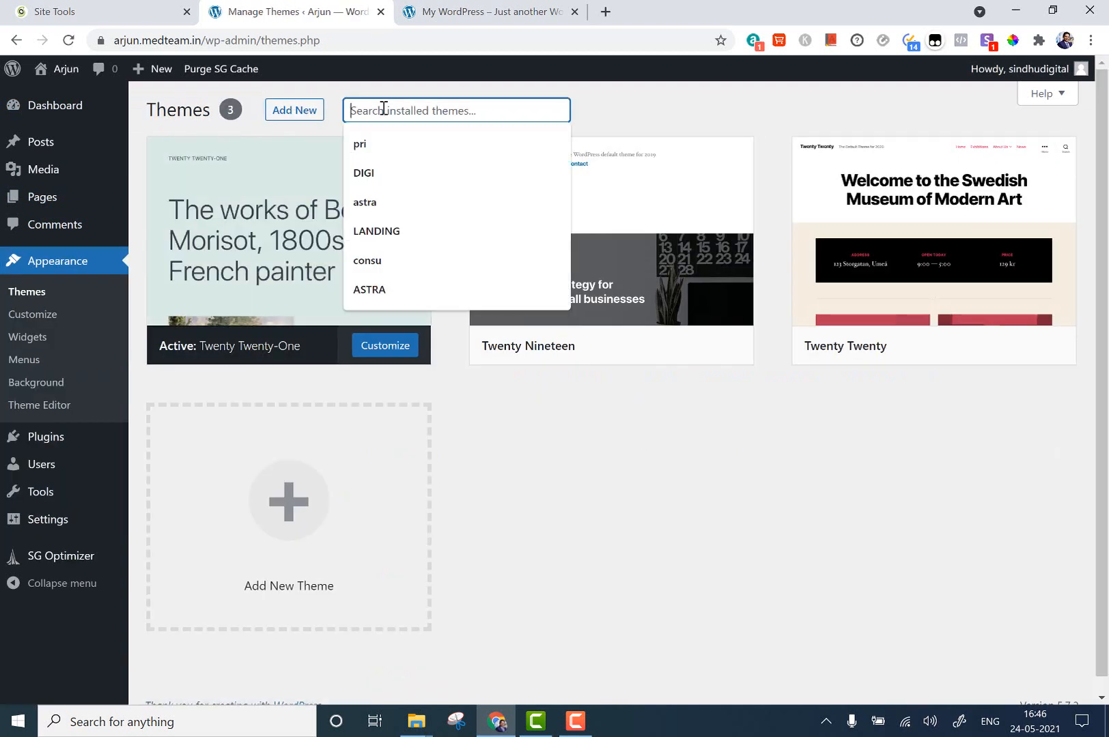
{"action": "left_click", "coordinate": [284, 117]}
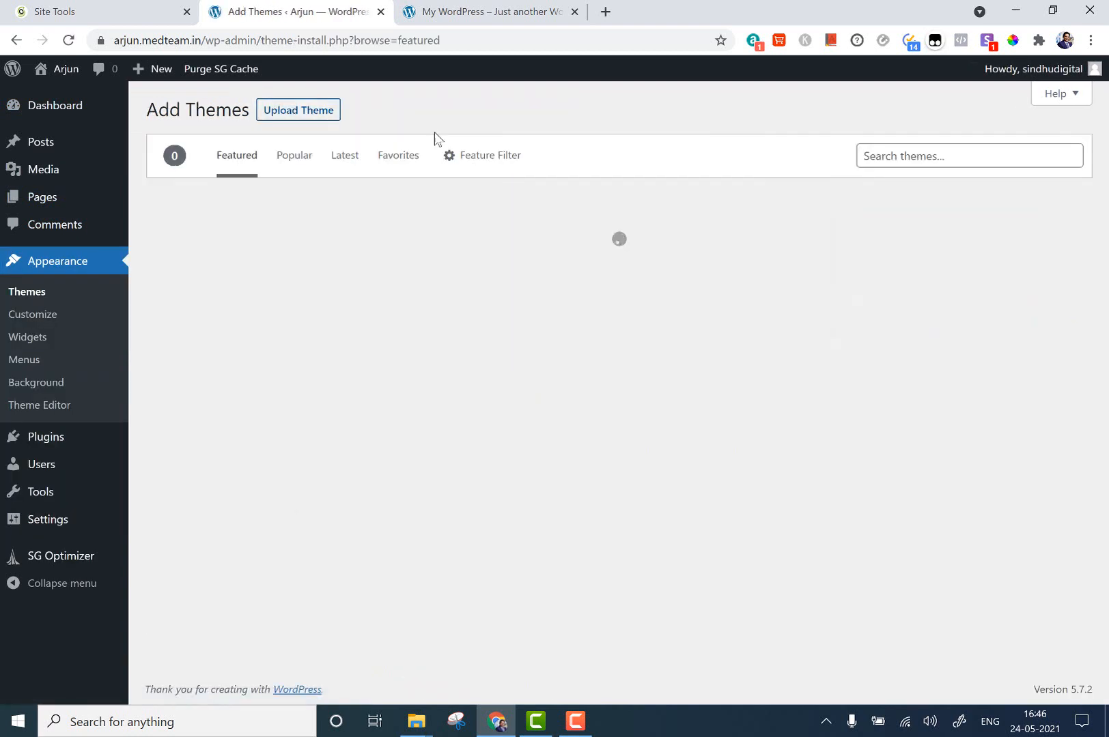
{"action": "left_click", "coordinate": [890, 160]}
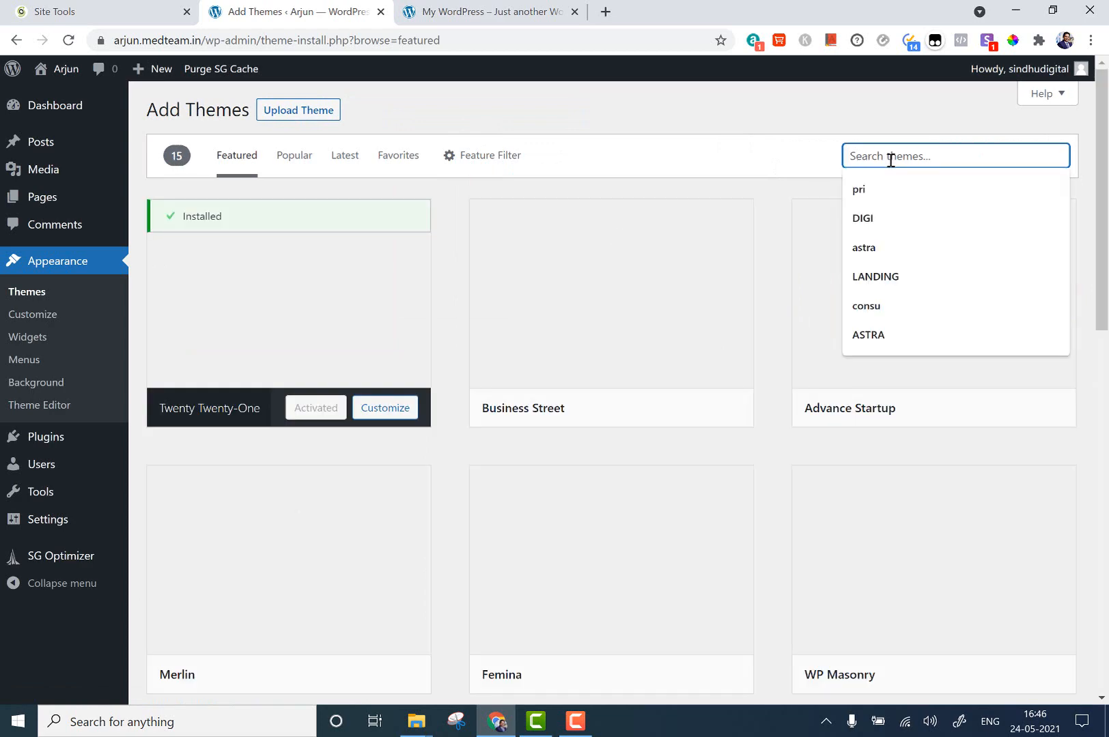
{"action": "type", "text": "astra"}
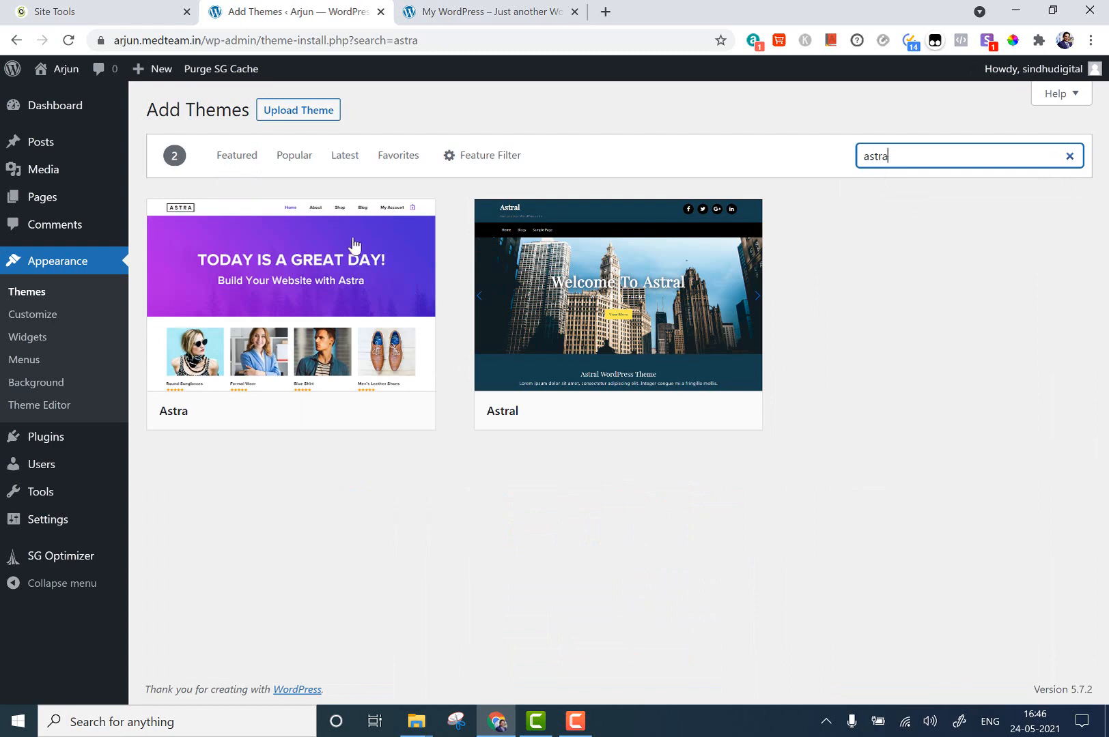
Preview the Astra theme and look through its sample page down to the footer
{"action": "left_click", "coordinate": [344, 260]}
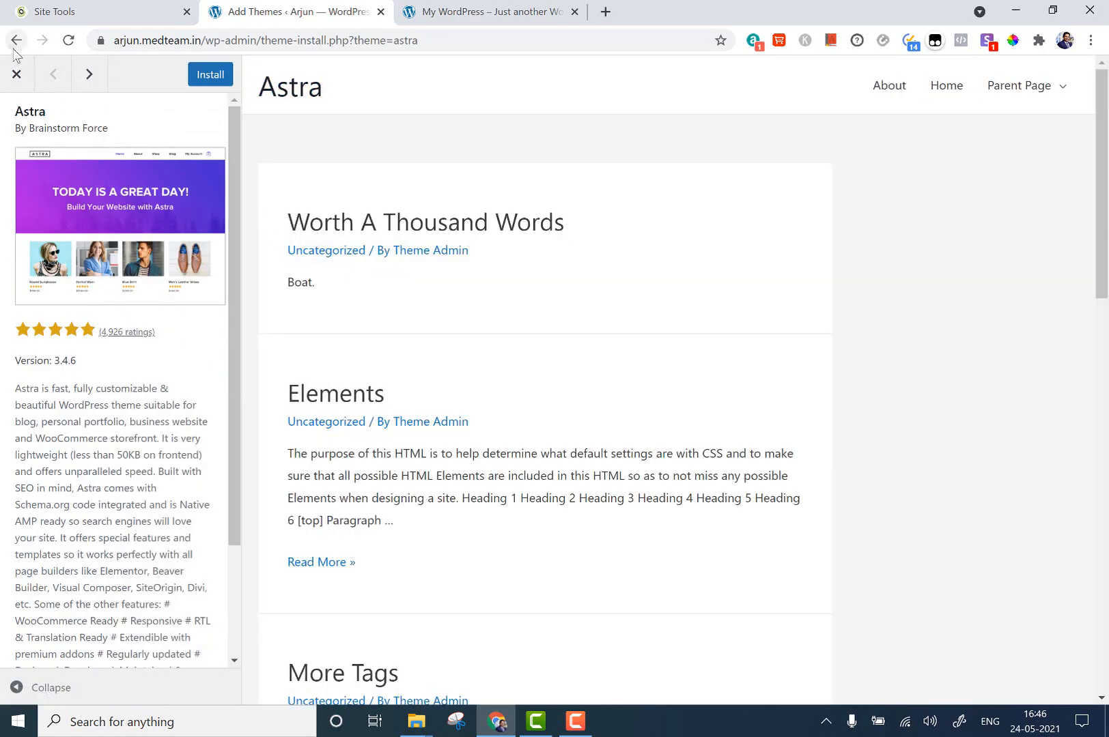
{"action": "left_click", "coordinate": [15, 40]}
{"action": "left_click", "coordinate": [15, 79]}
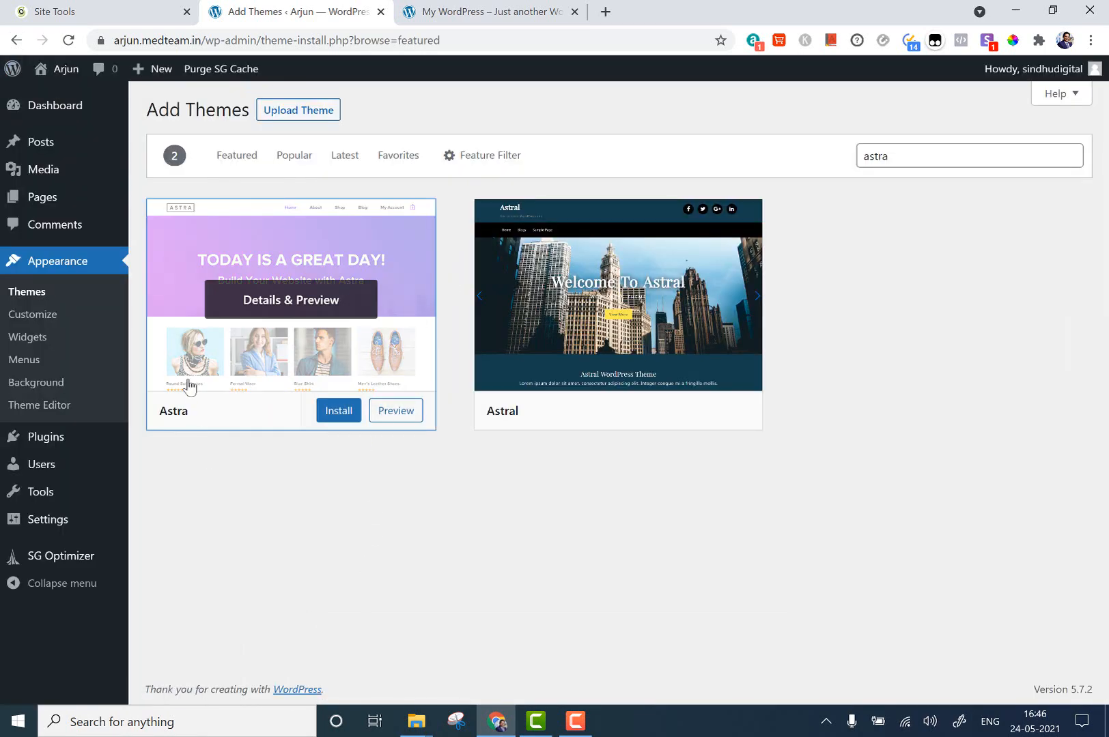
{"action": "left_click", "coordinate": [300, 316]}
{"action": "scroll", "coordinate": [569, 321], "scroll_direction": "down", "scroll_amount": 15}
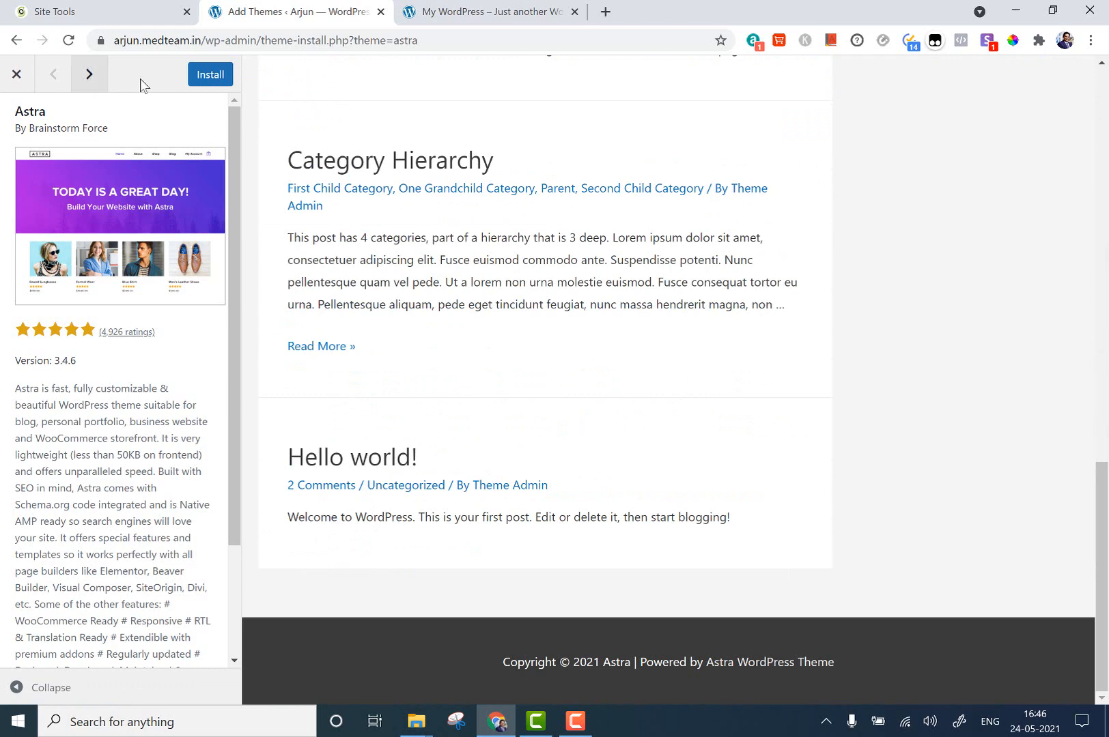
Install the Astra theme and activate it for the site
{"action": "left_click", "coordinate": [212, 77]}
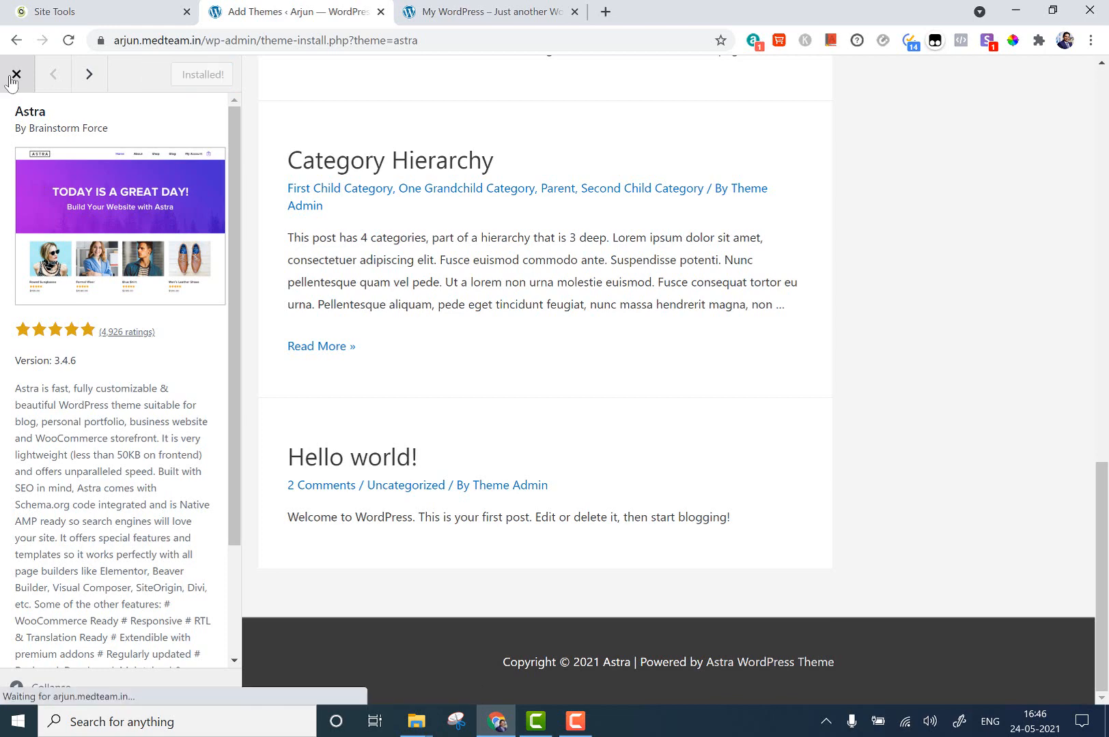
{"action": "left_click", "coordinate": [14, 74]}
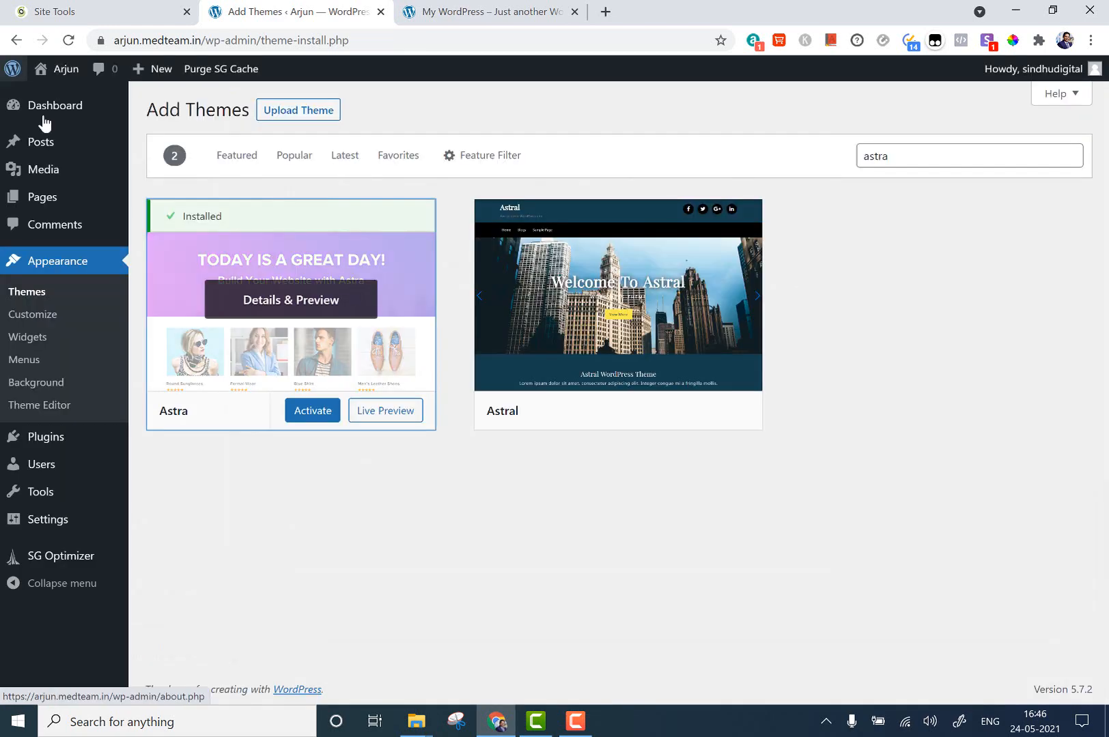
{"action": "left_click", "coordinate": [312, 412]}
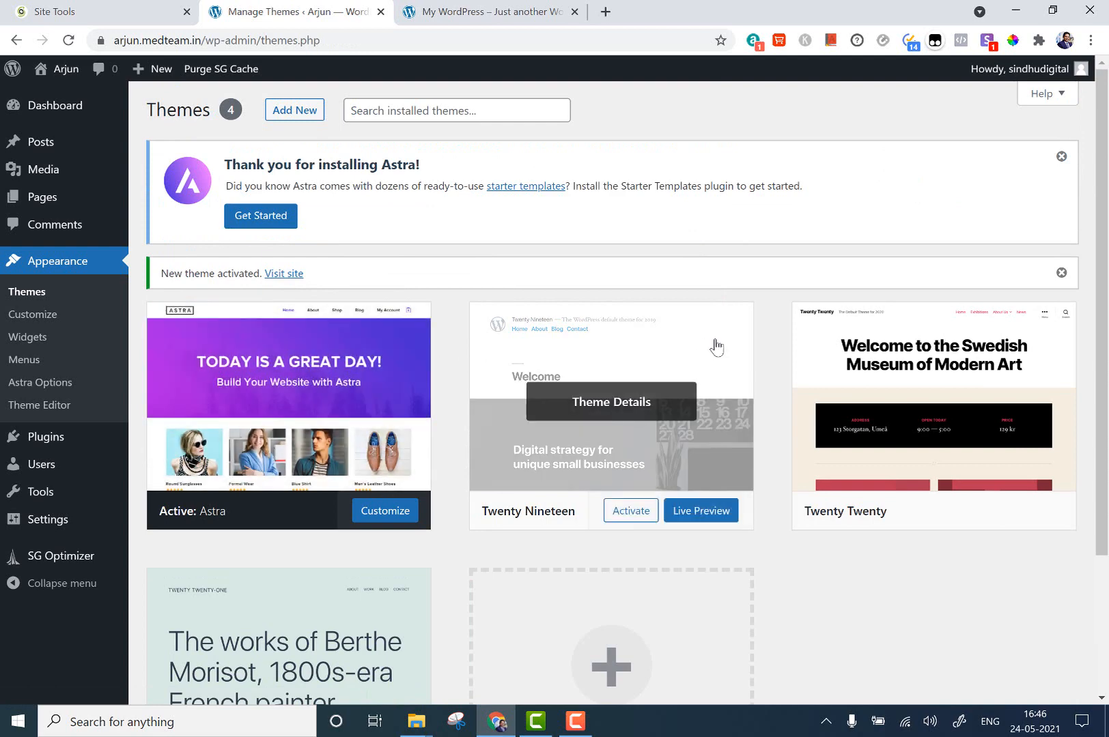
Dismiss the Astra welcome notice and the theme activation notice above the installed themes
{"action": "scroll", "coordinate": [858, 354], "scroll_direction": "down", "scroll_amount": 2}
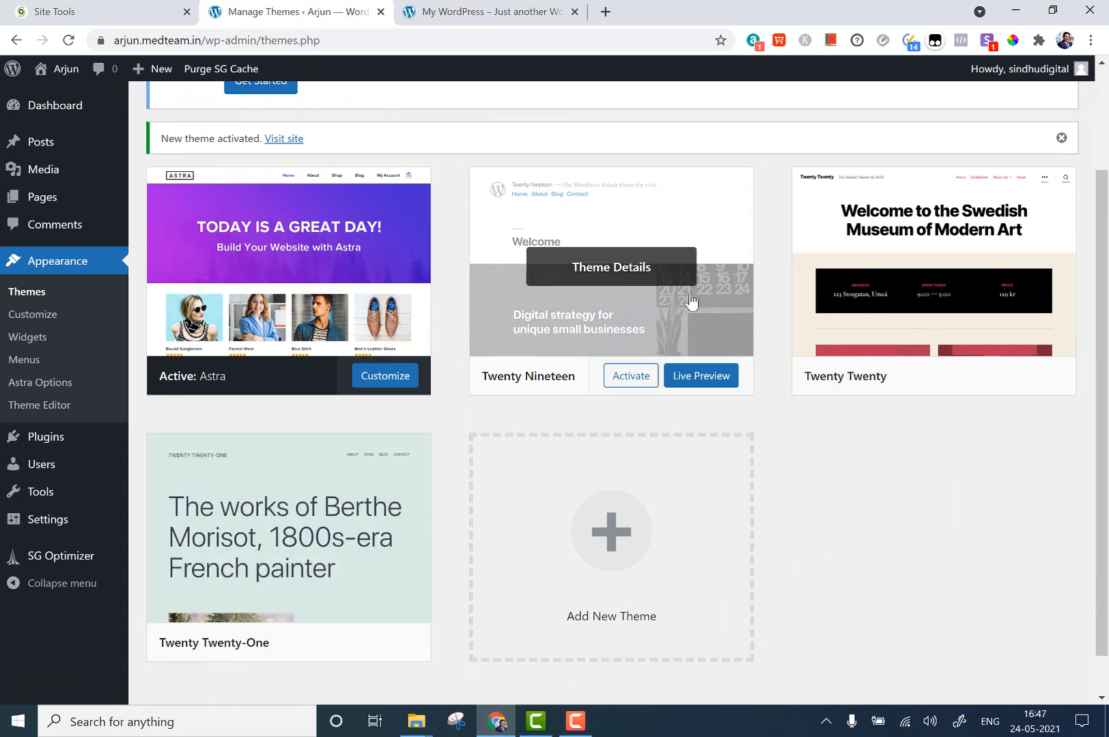
{"action": "scroll", "coordinate": [463, 275], "scroll_direction": "up", "scroll_amount": 2}
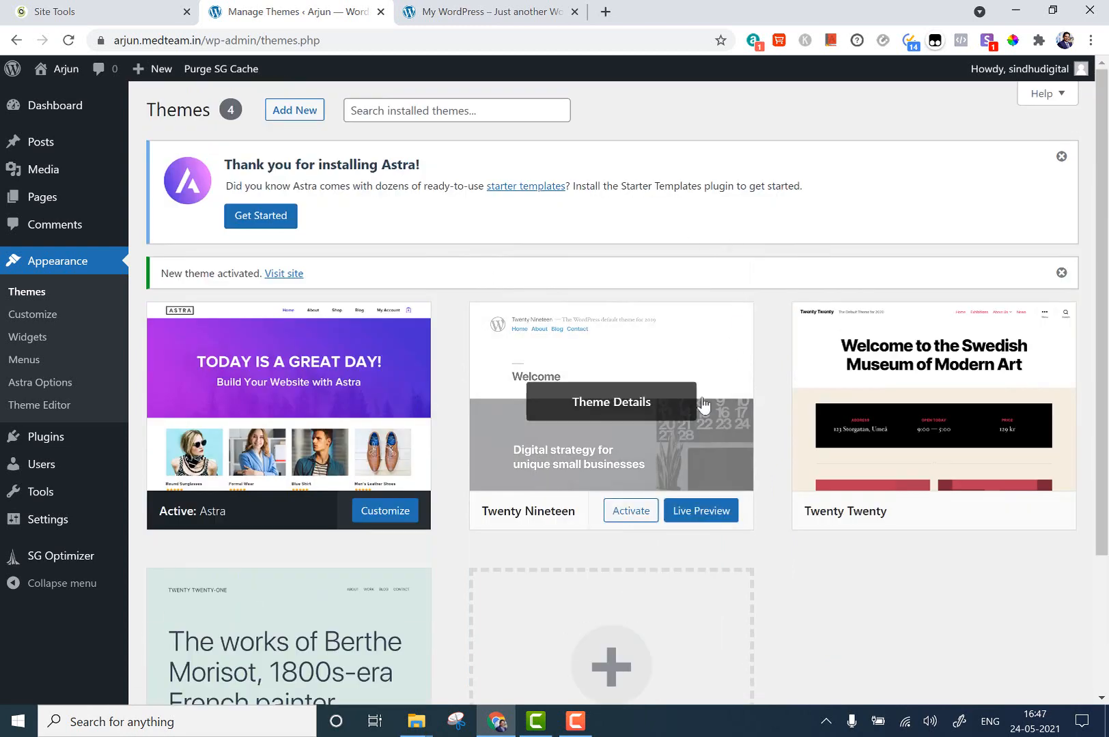
{"action": "left_click", "coordinate": [1062, 157]}
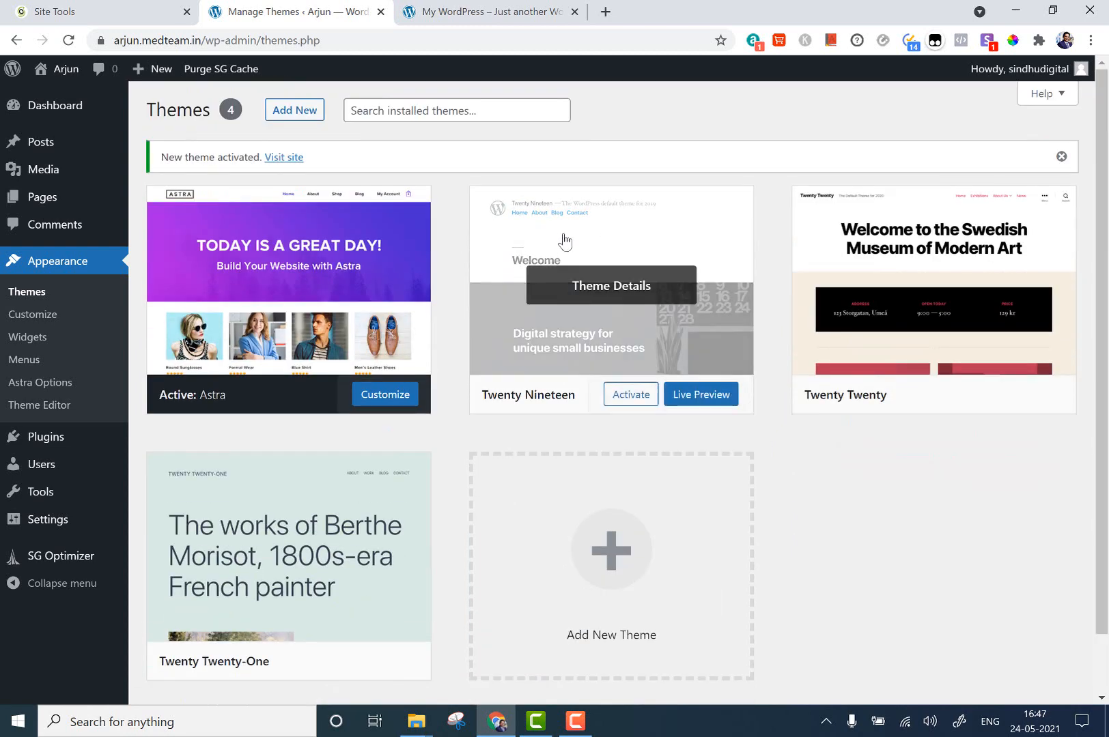
{"action": "left_click", "coordinate": [1061, 157]}
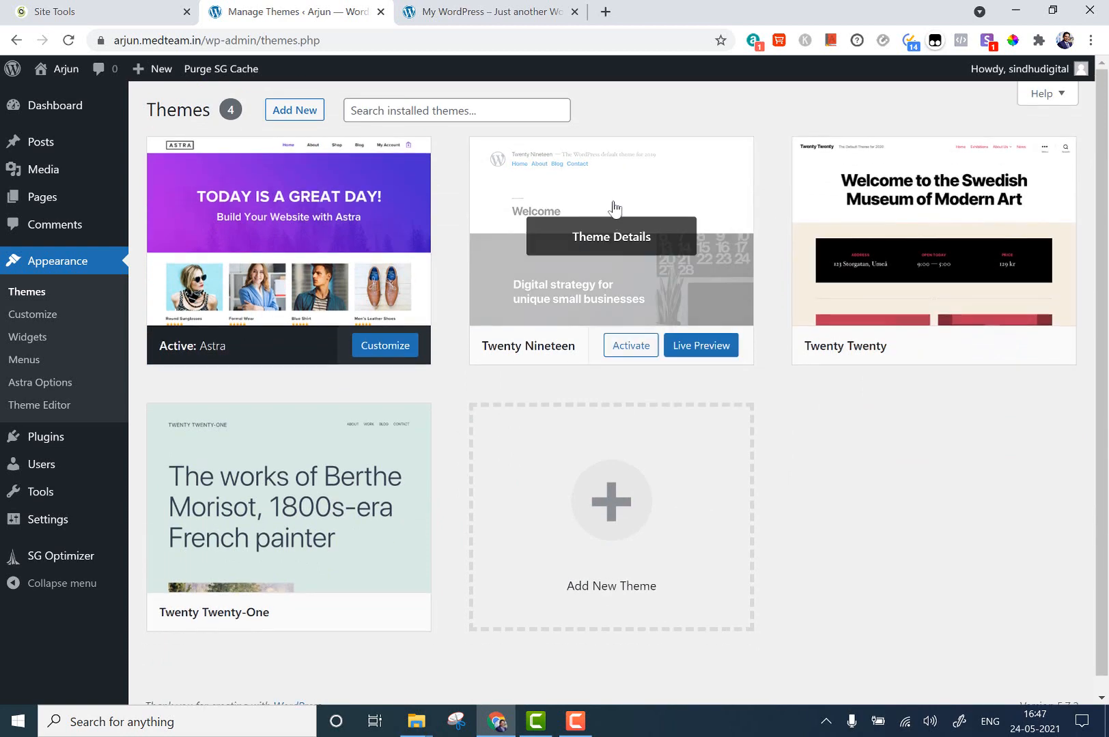
Delete the unused Twenty Nineteen theme and confirm its removal
{"action": "left_click", "coordinate": [613, 209]}
{"action": "left_click", "coordinate": [1039, 674]}
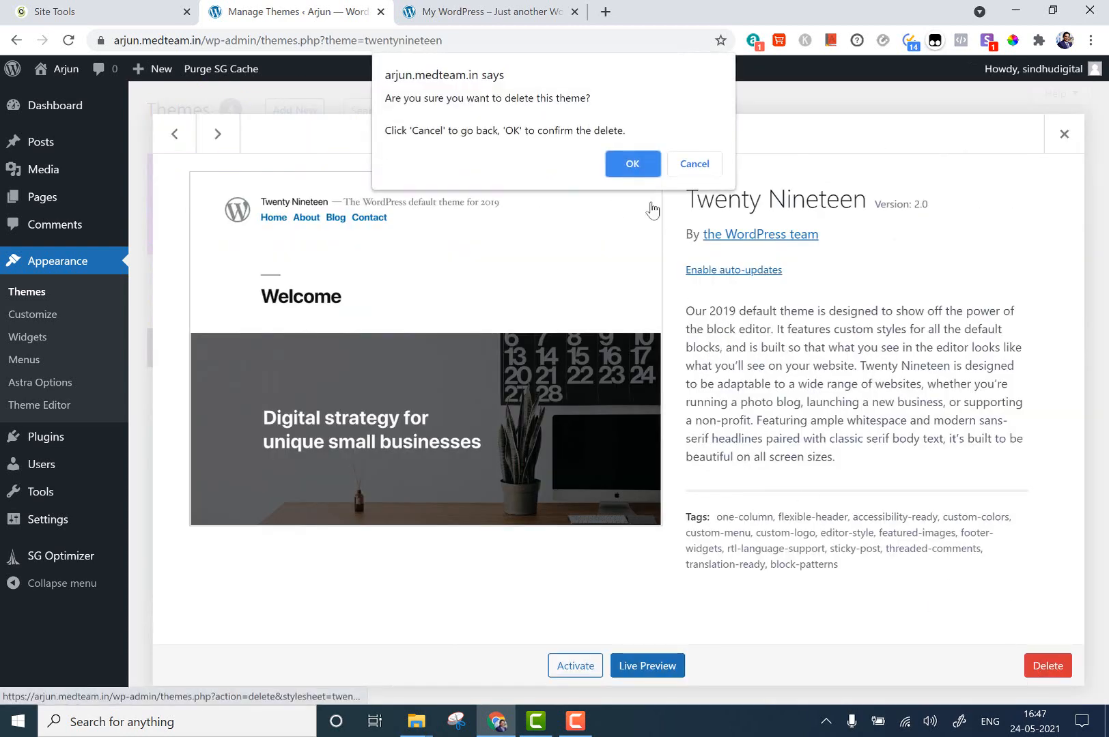
{"action": "left_click", "coordinate": [641, 161]}
Delete the unused Twenty Twenty theme and confirm its removal
{"action": "left_click", "coordinate": [604, 234]}
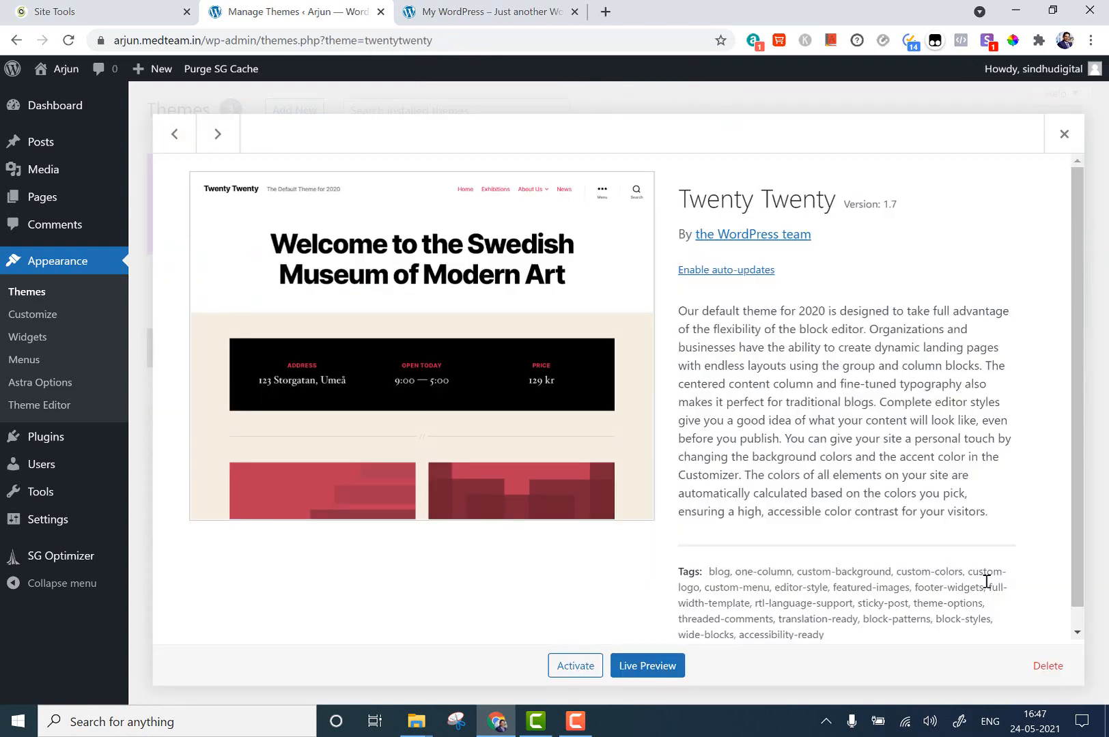
{"action": "left_click", "coordinate": [1048, 665]}
{"action": "left_click", "coordinate": [639, 175]}
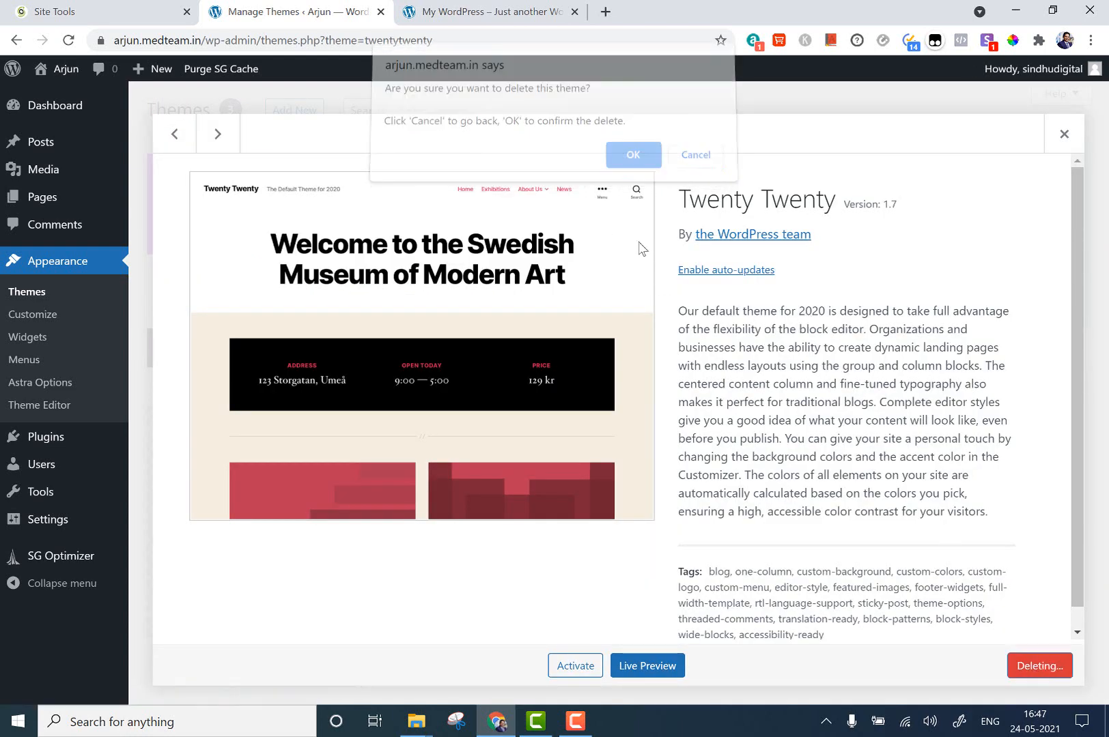
Delete the unused Twenty Twenty-One theme and confirm its removal
{"action": "left_click", "coordinate": [663, 220]}
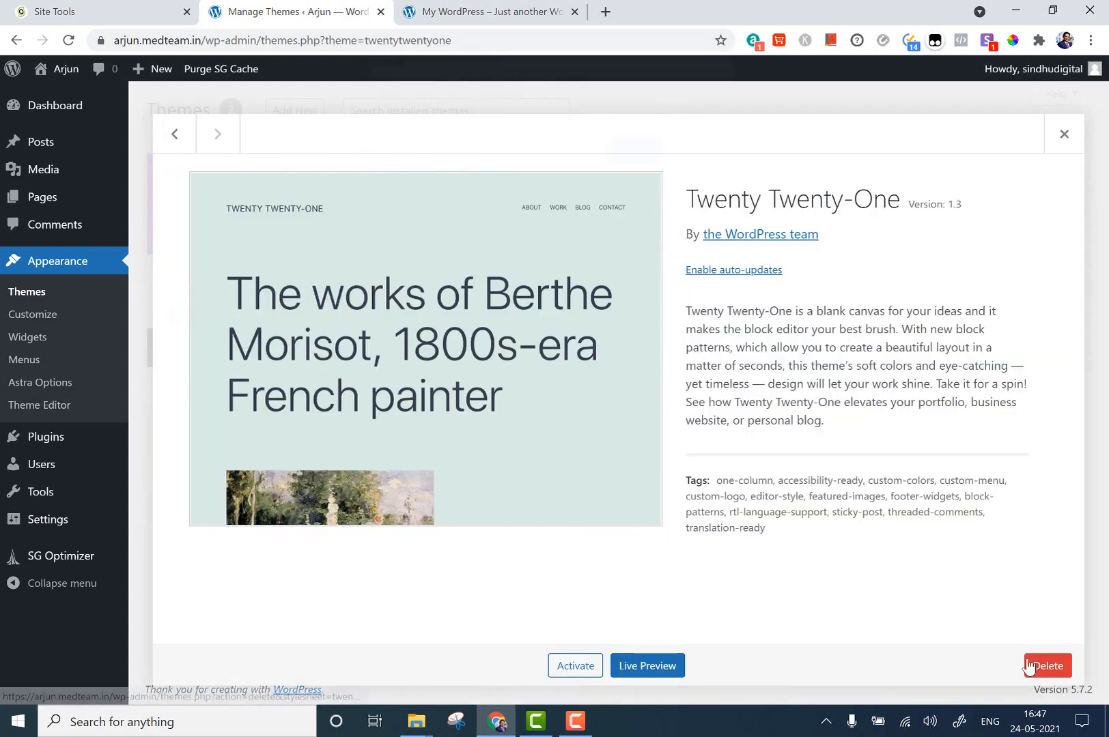
{"action": "left_click", "coordinate": [1048, 666]}
{"action": "left_click", "coordinate": [633, 161]}
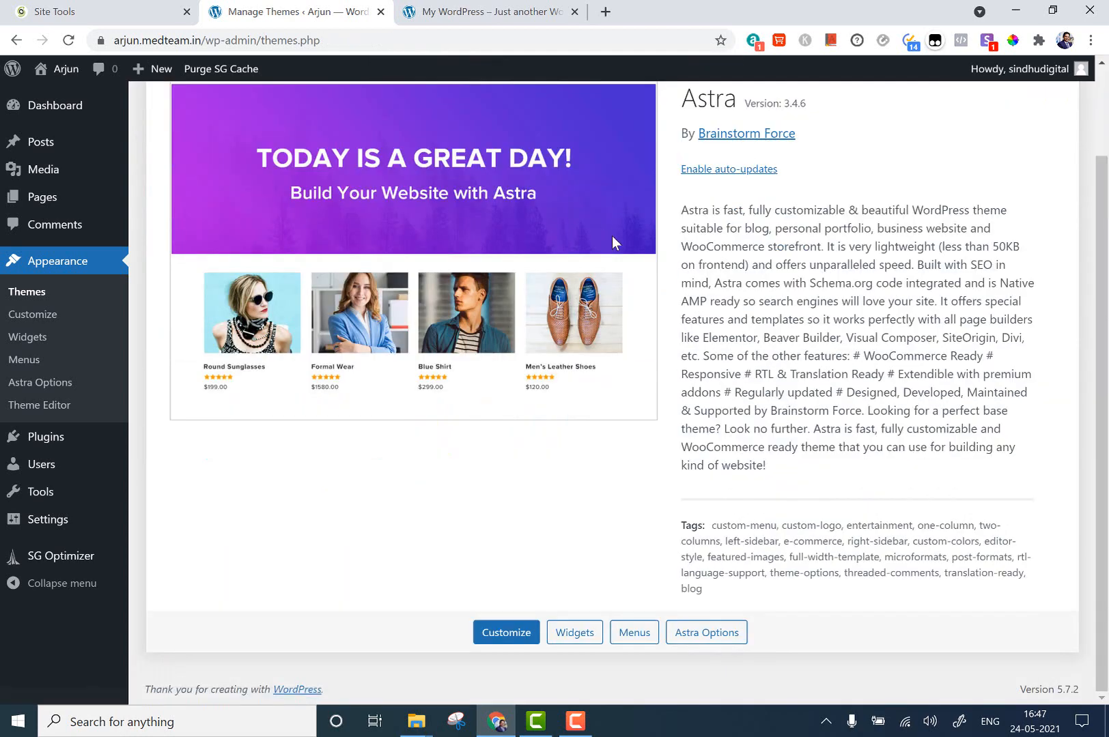
{"action": "scroll", "coordinate": [902, 289], "scroll_direction": "up", "scroll_amount": 2}
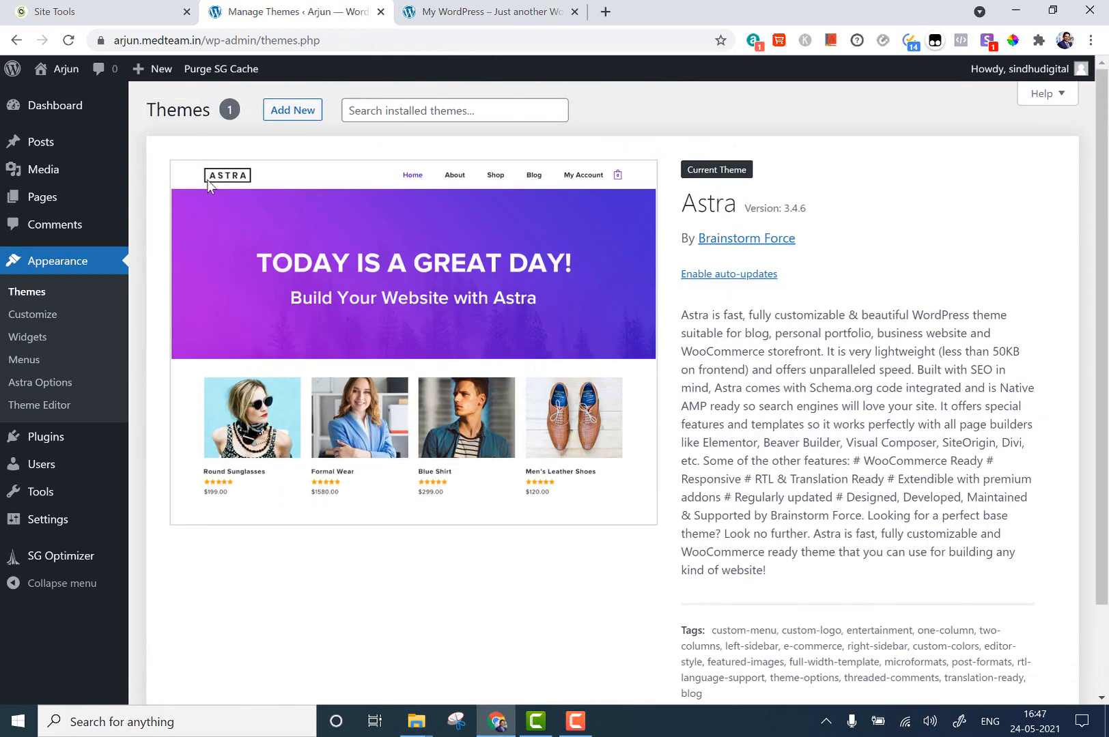
Reload the live site and look through its front page in the Astra theme
{"action": "left_click", "coordinate": [478, 13]}
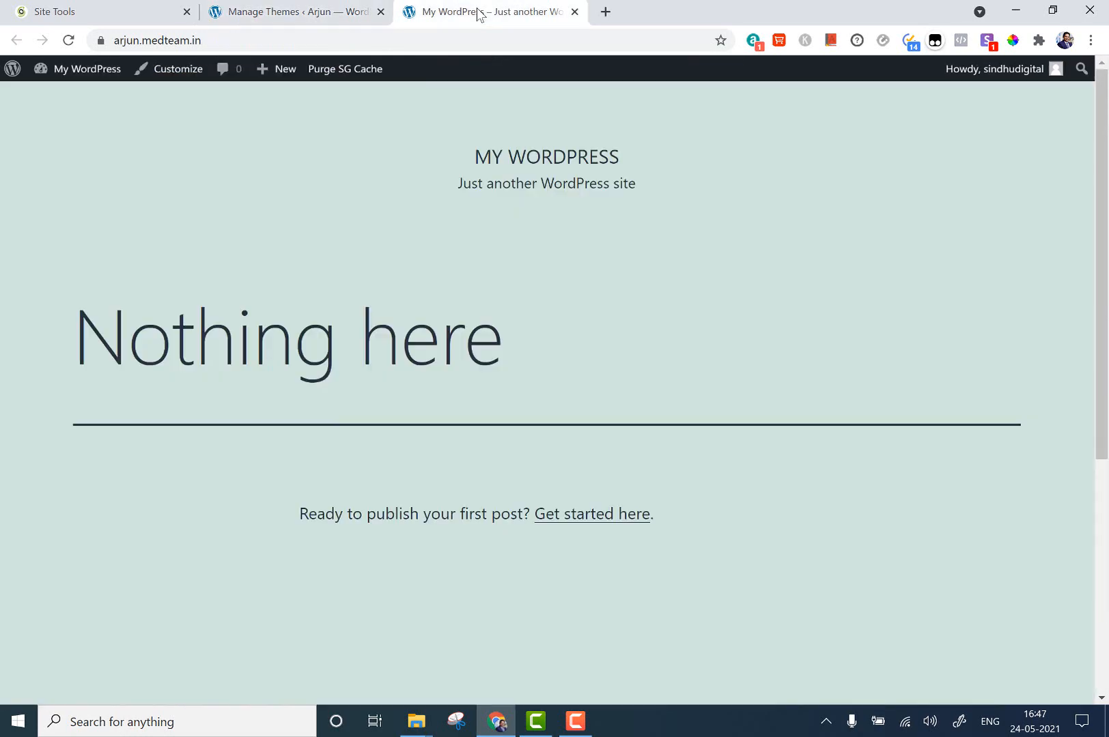
{"action": "left_click", "coordinate": [68, 40]}
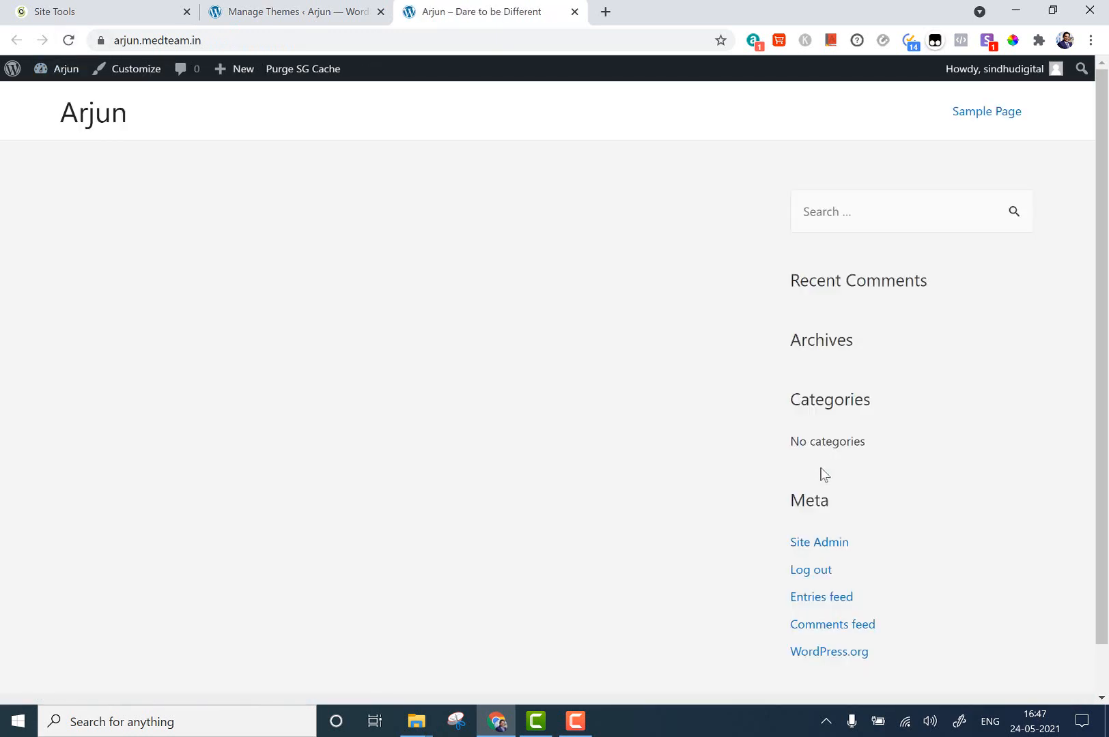
{"action": "scroll", "coordinate": [824, 474], "scroll_direction": "down", "scroll_amount": 2}
{"action": "scroll", "coordinate": [821, 472], "scroll_direction": "up", "scroll_amount": 2}
Return to the site admin and search the plugins available to add for "elementor"
{"action": "left_click", "coordinate": [316, 11]}
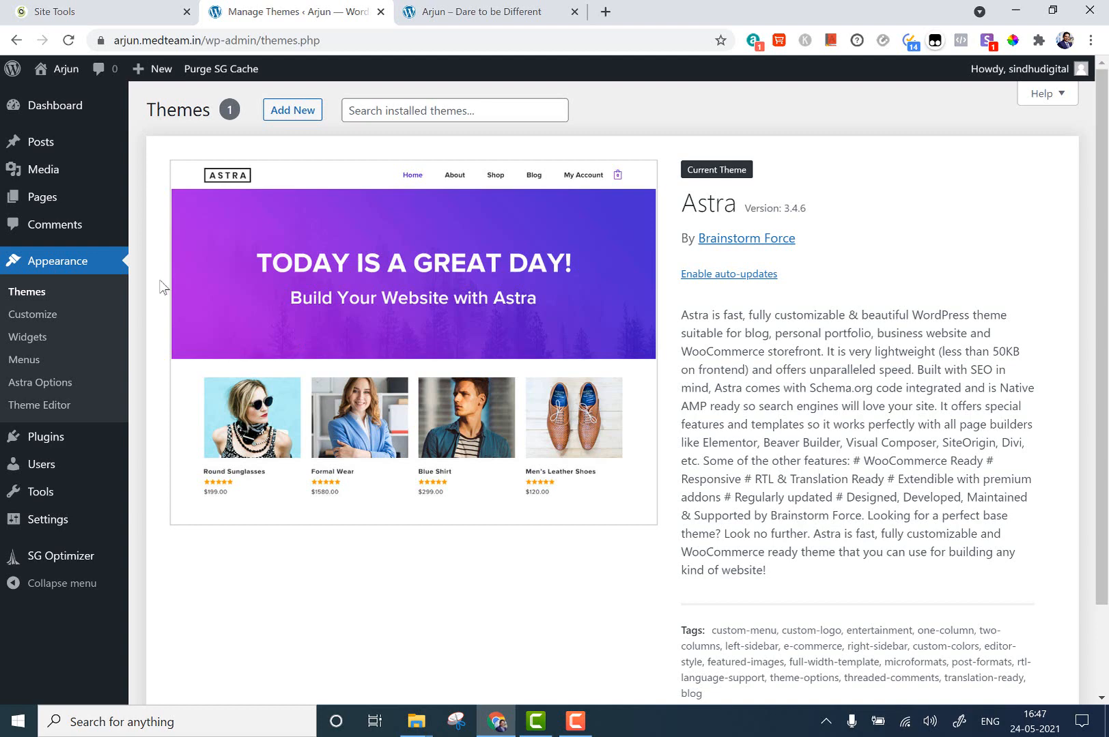
{"action": "left_click", "coordinate": [60, 435]}
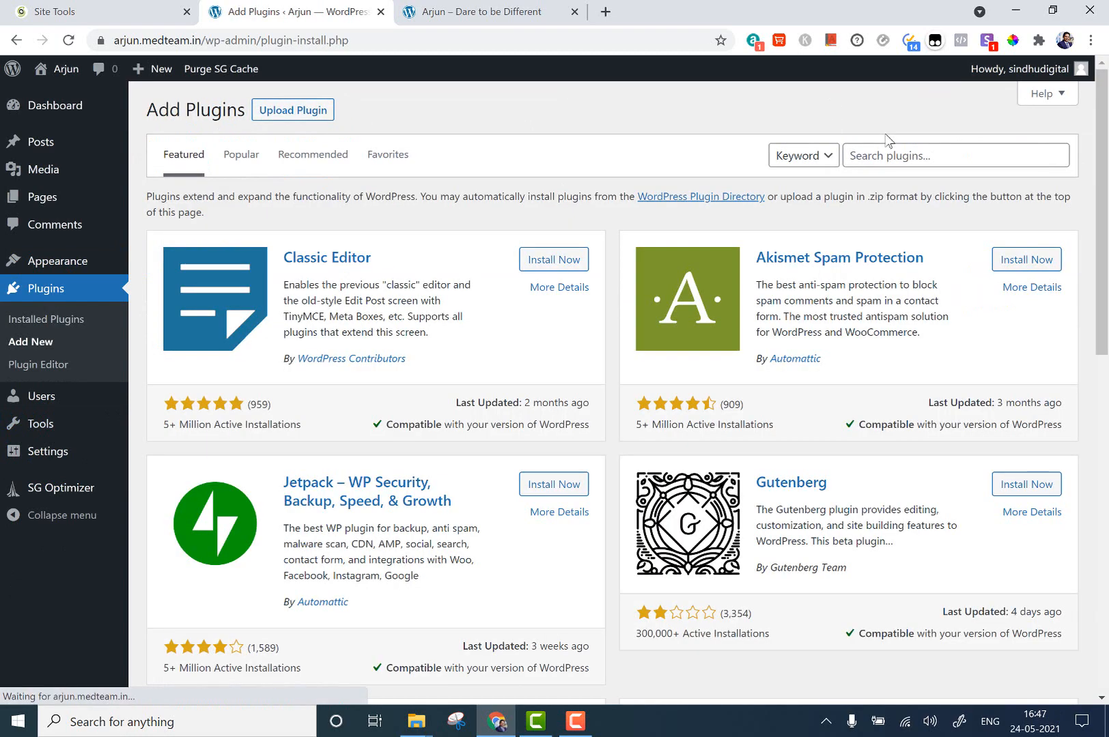
{"action": "left_click", "coordinate": [933, 155]}
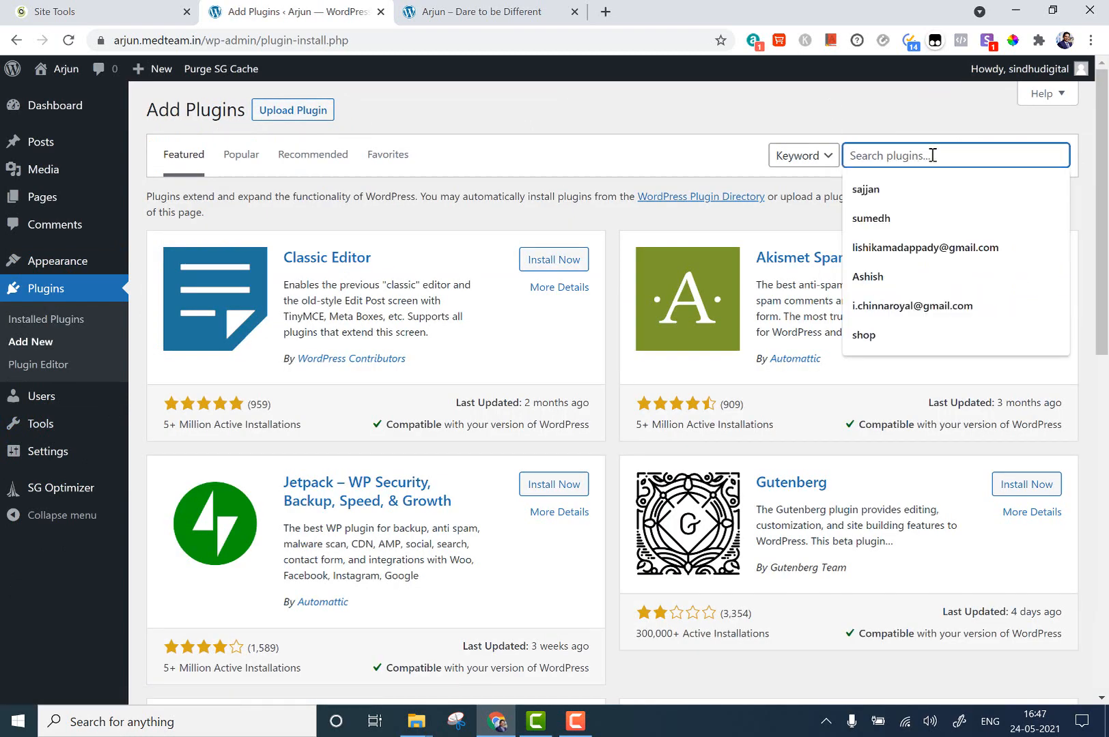
{"action": "type", "text": "elementor"}
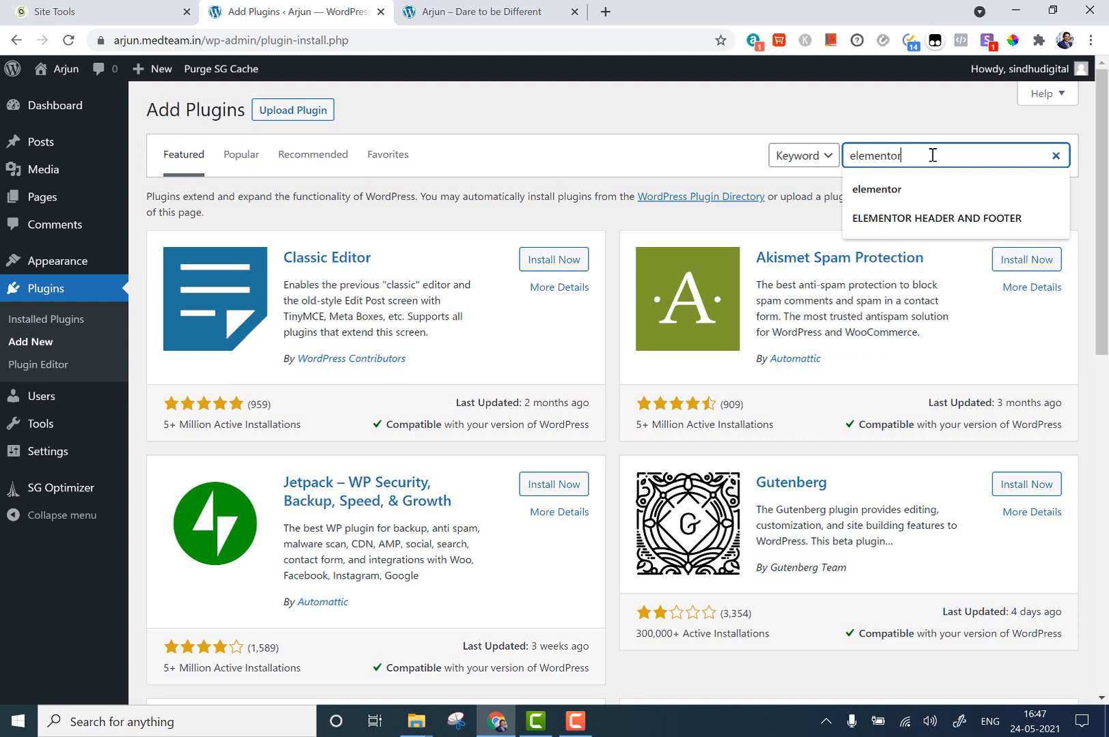
{"action": "left_click", "coordinate": [931, 179]}
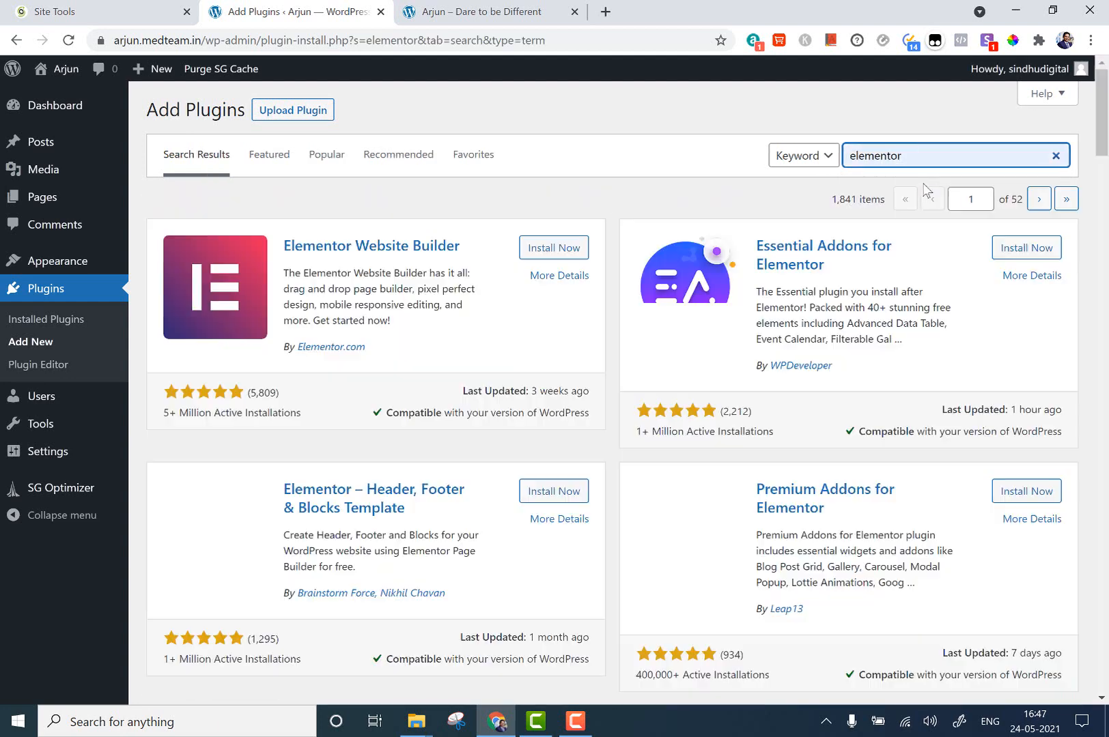
Install the Elementor Website Builder plugin and activate it
{"action": "left_click", "coordinate": [556, 250]}
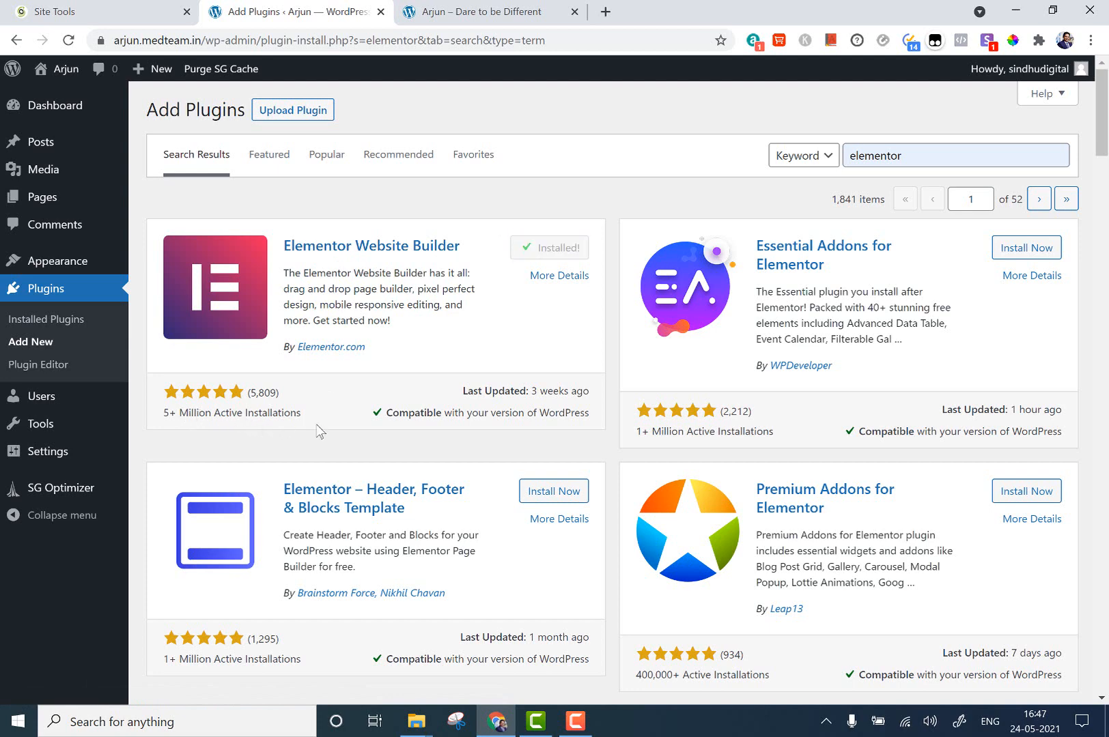
{"action": "left_click", "coordinate": [541, 256]}
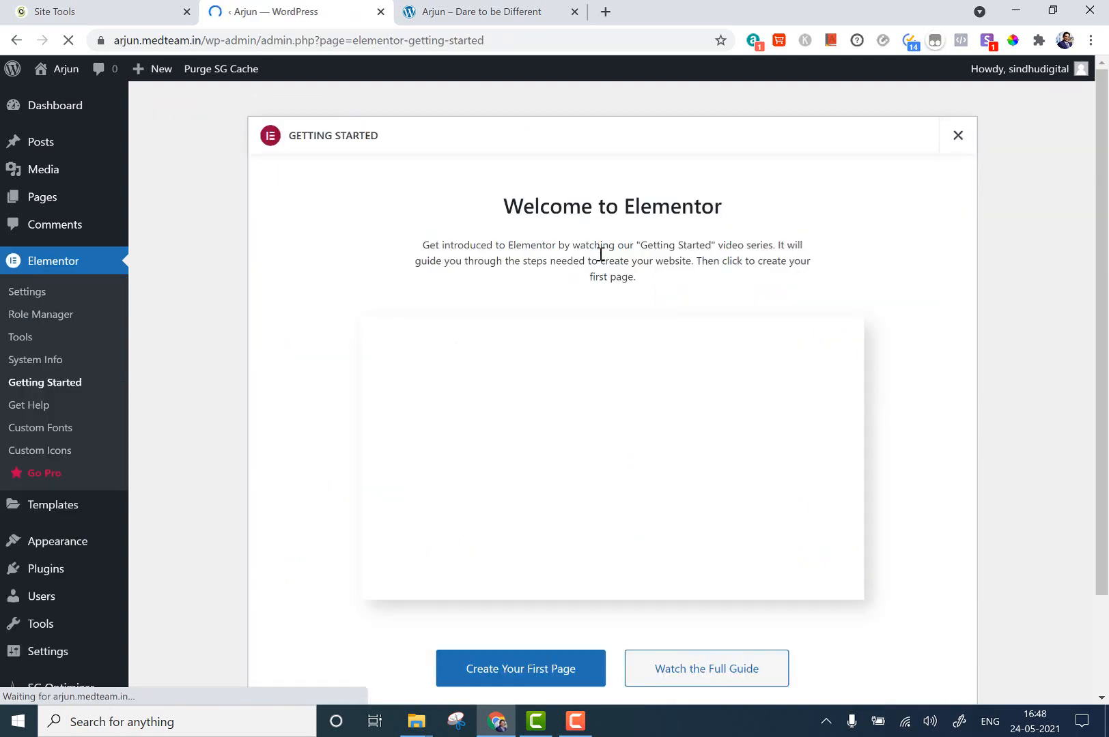
{"action": "scroll", "coordinate": [655, 242], "scroll_direction": "down", "scroll_amount": 2}
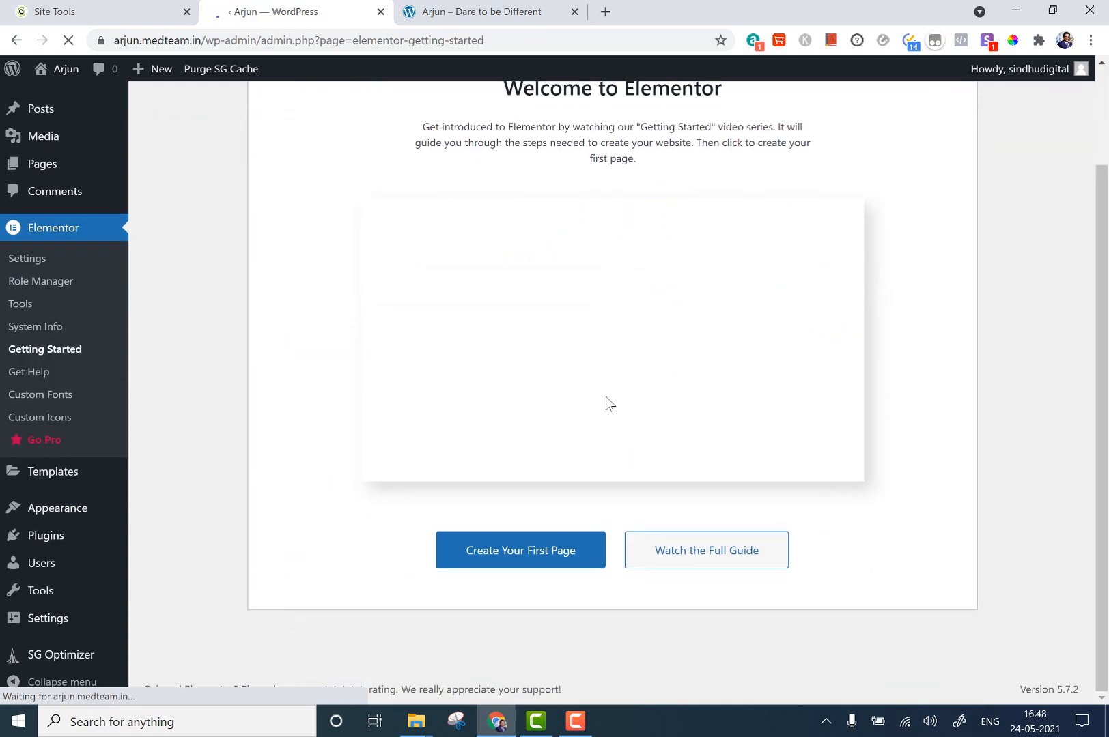
{"action": "scroll", "coordinate": [609, 403], "scroll_direction": "up", "scroll_amount": 2}
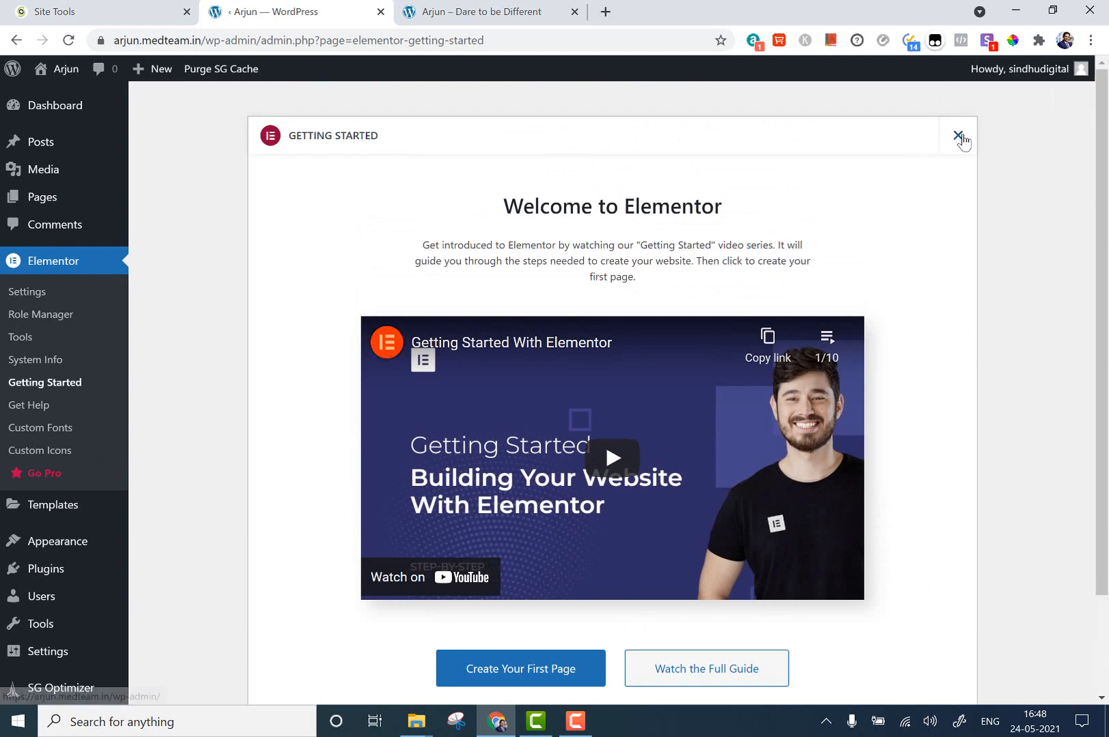
Reload the live site to check its front page with Elementor active, and return to the site admin
{"action": "left_click", "coordinate": [498, 12]}
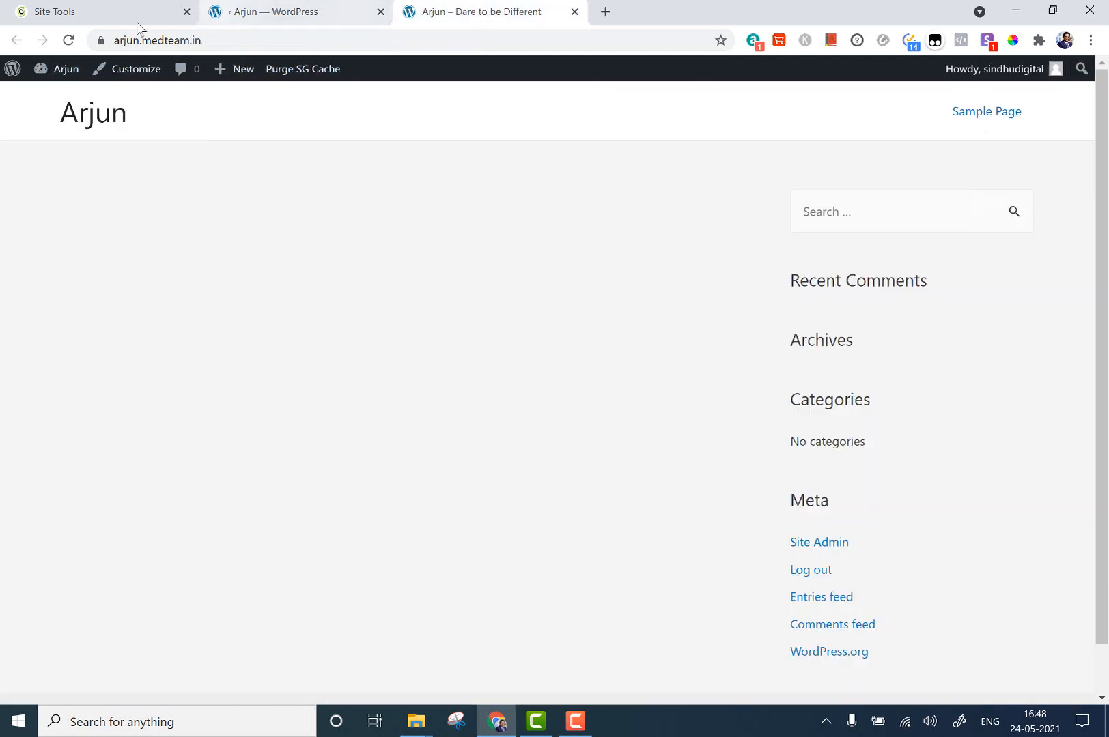
{"action": "left_click", "coordinate": [69, 39]}
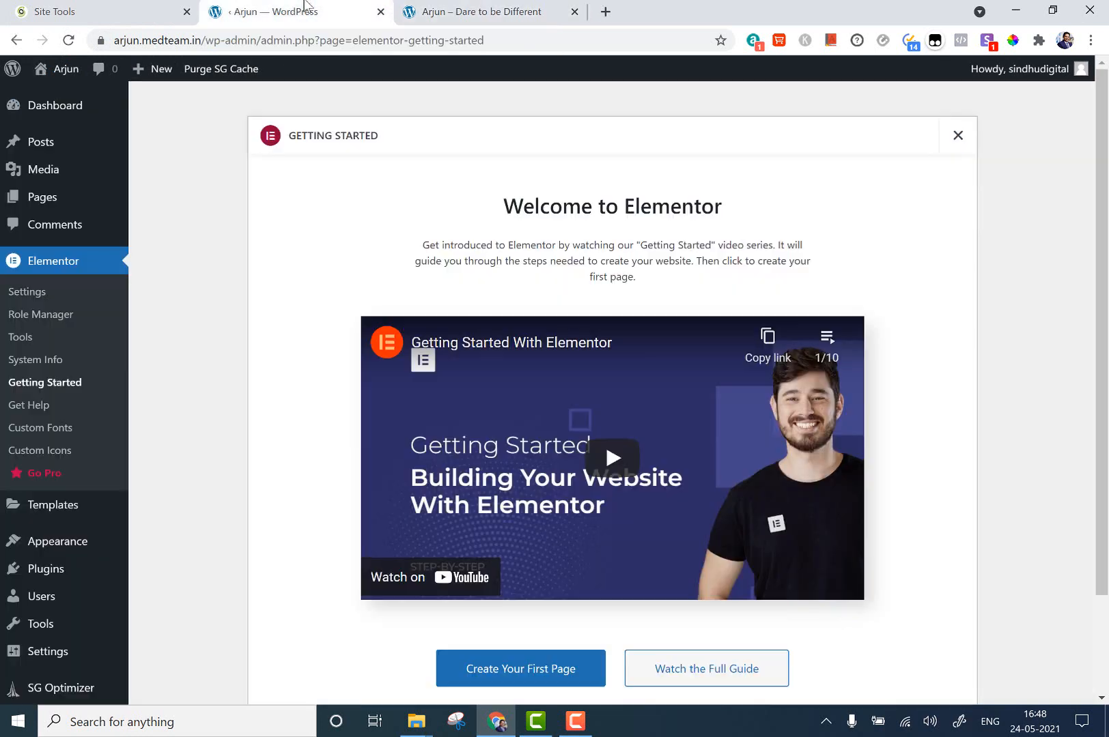
{"action": "left_click", "coordinate": [307, 8]}
{"action": "left_click", "coordinate": [56, 208]}
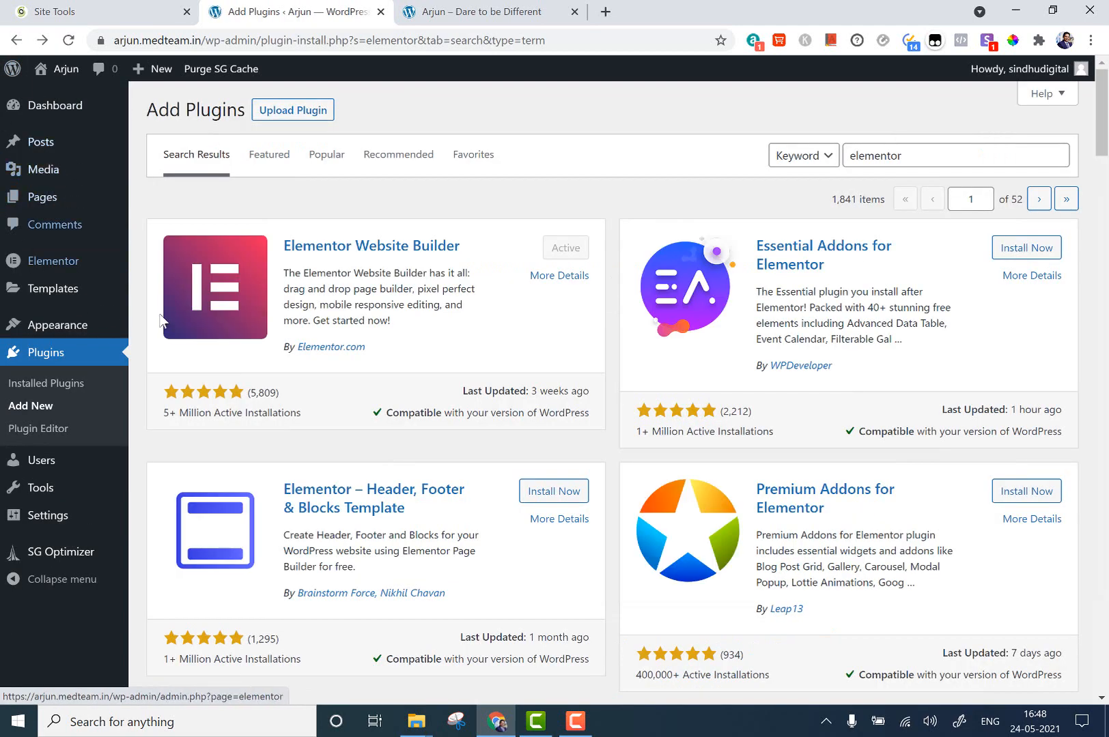
{"action": "mouse_move", "coordinate": [71, 149]}
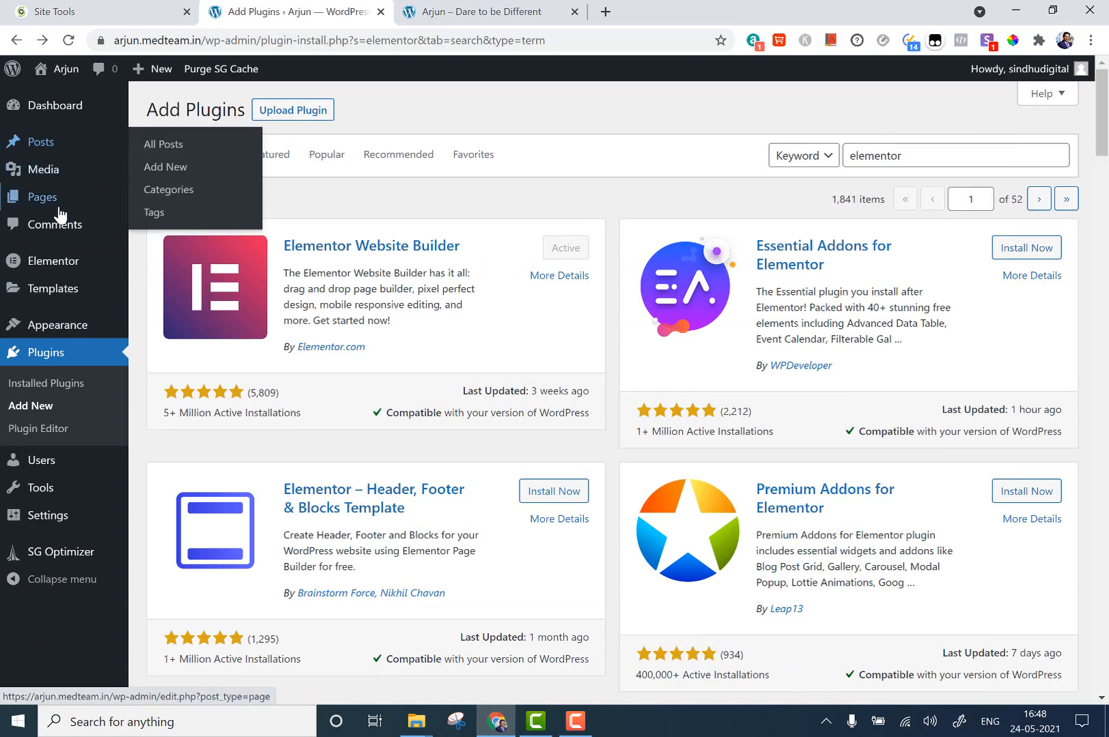
{"action": "mouse_move", "coordinate": [59, 209]}
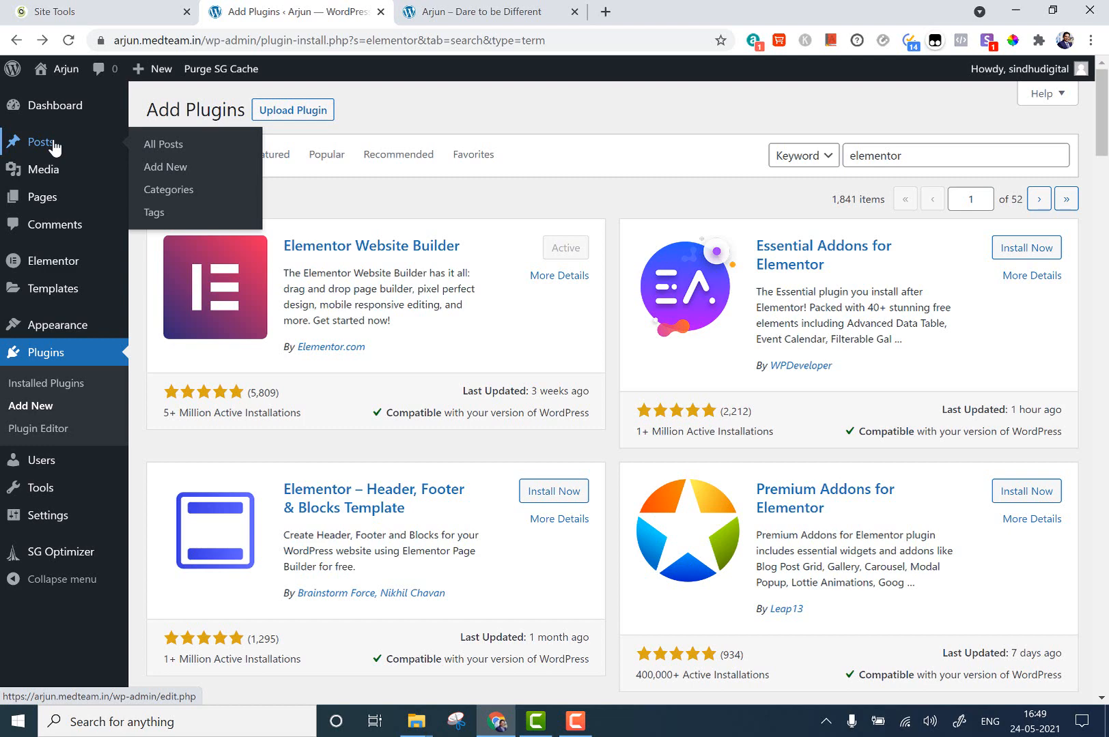
{"action": "left_click", "coordinate": [478, 12]}
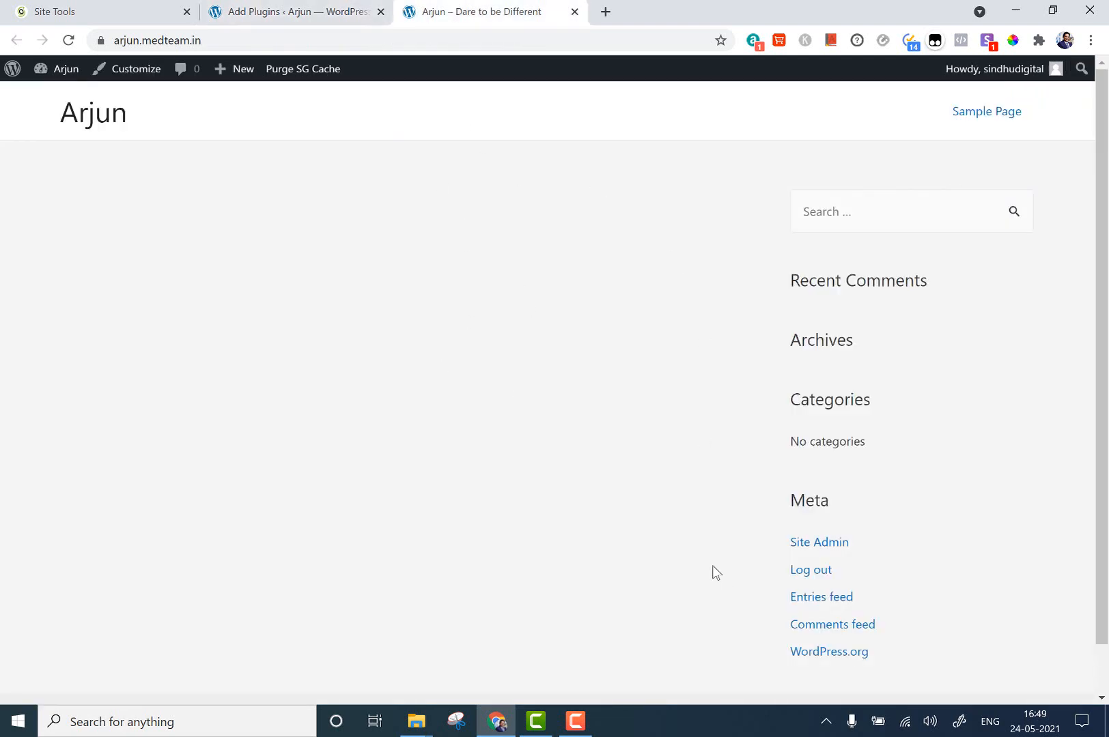
{"action": "left_click", "coordinate": [314, 11]}
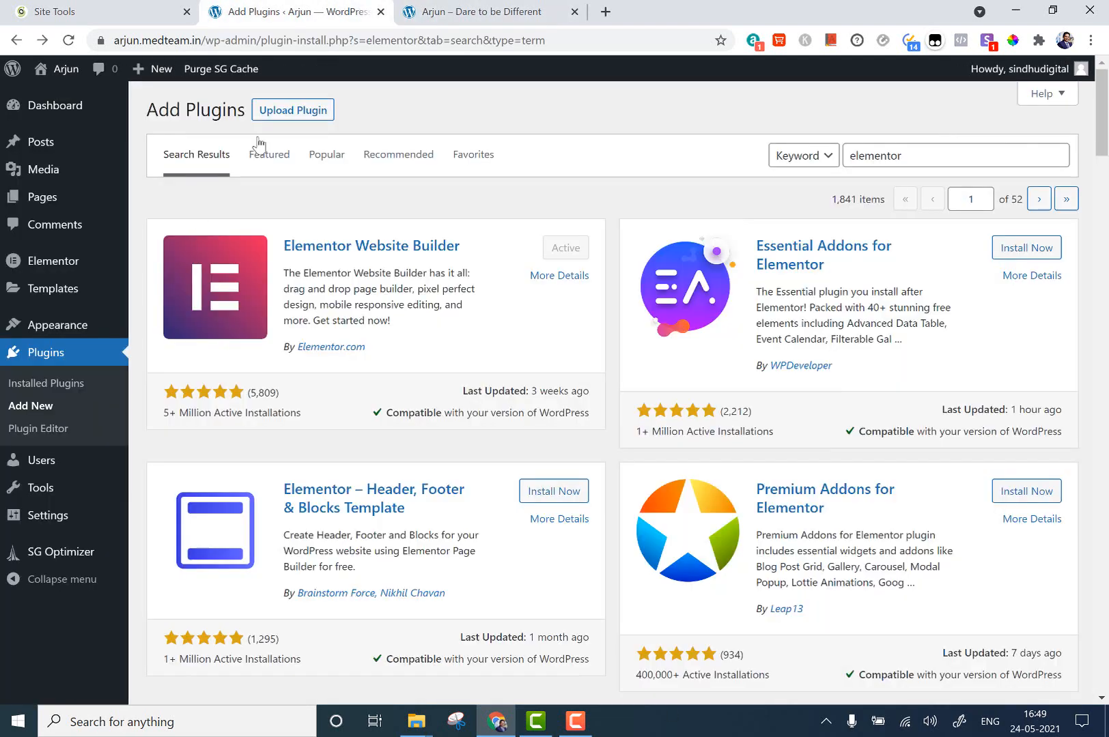
Move the default Sample Page to the trash and dismiss the resulting notice
{"action": "left_click", "coordinate": [61, 205]}
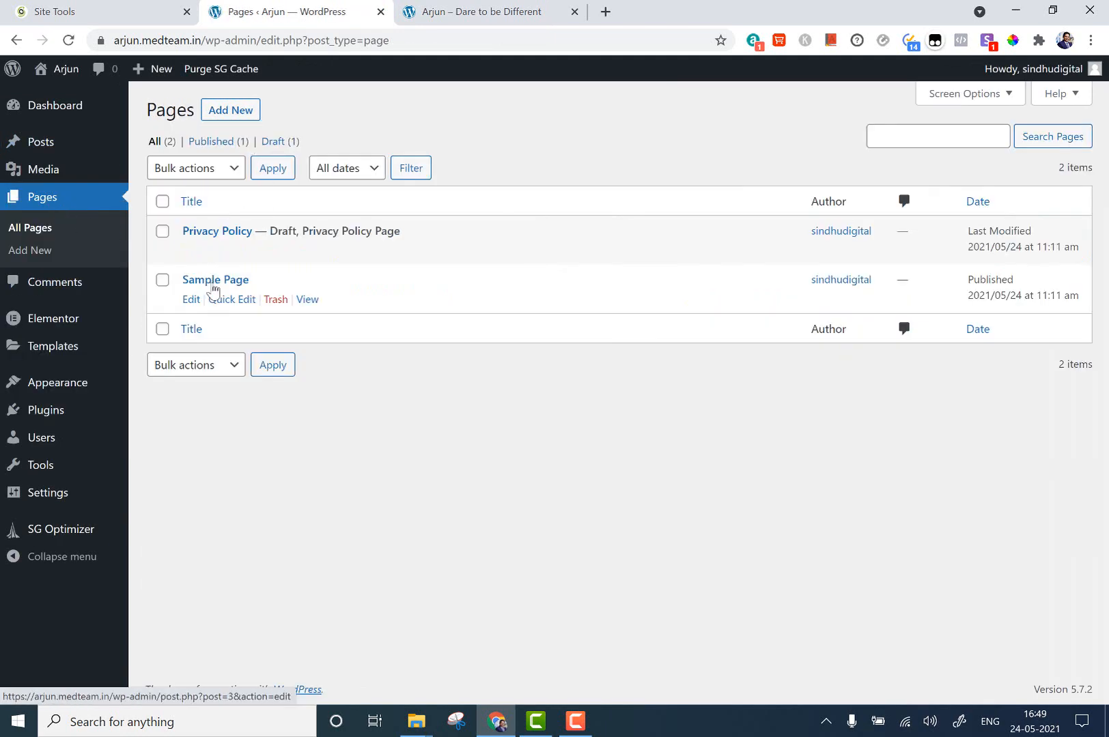
{"action": "left_click", "coordinate": [275, 301]}
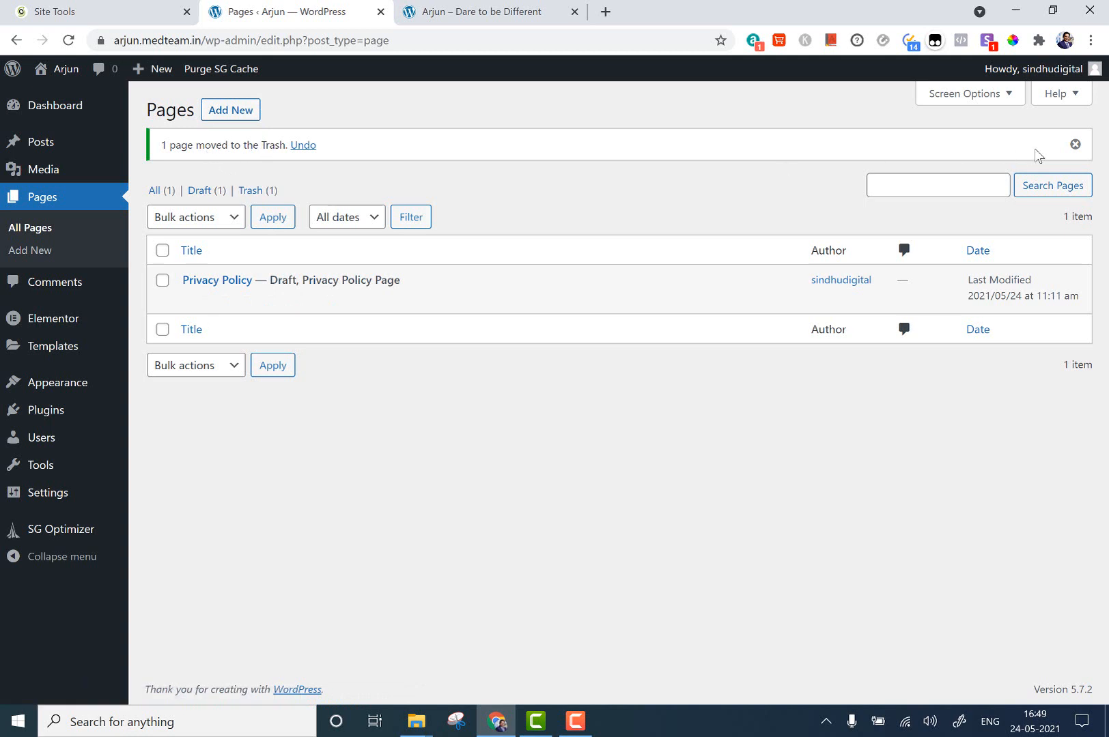
{"action": "left_click", "coordinate": [1074, 145]}
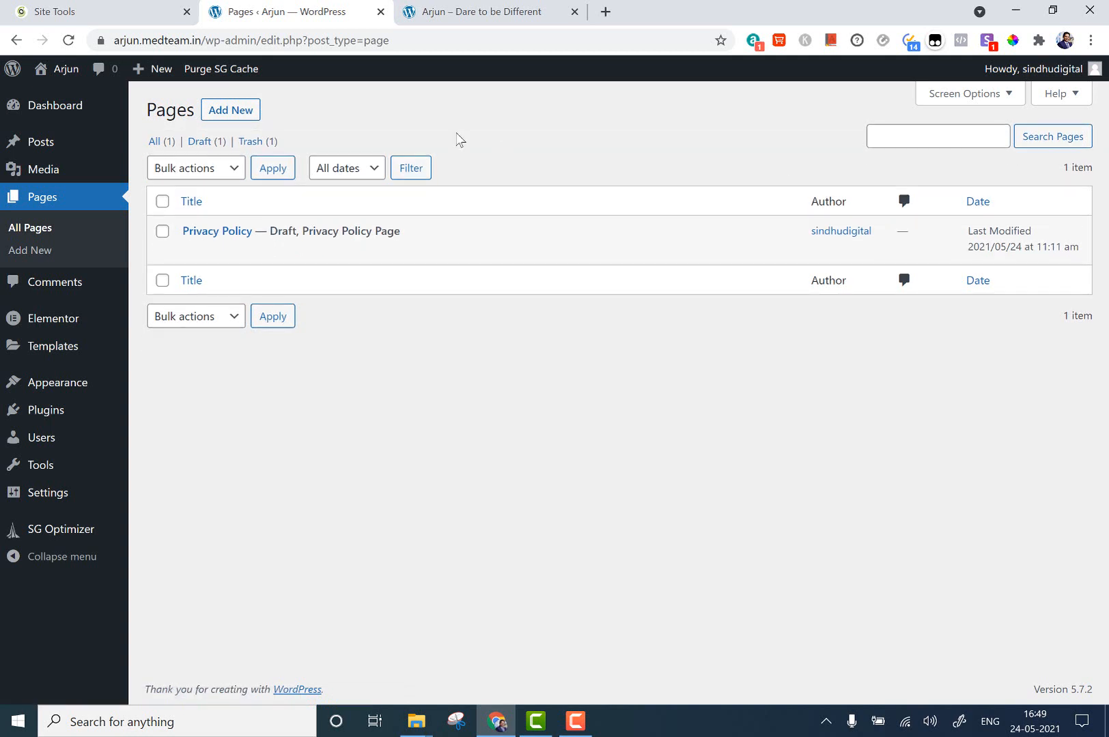
Add a new page, close the block editor welcome guide and title the page Home
{"action": "left_click", "coordinate": [229, 114]}
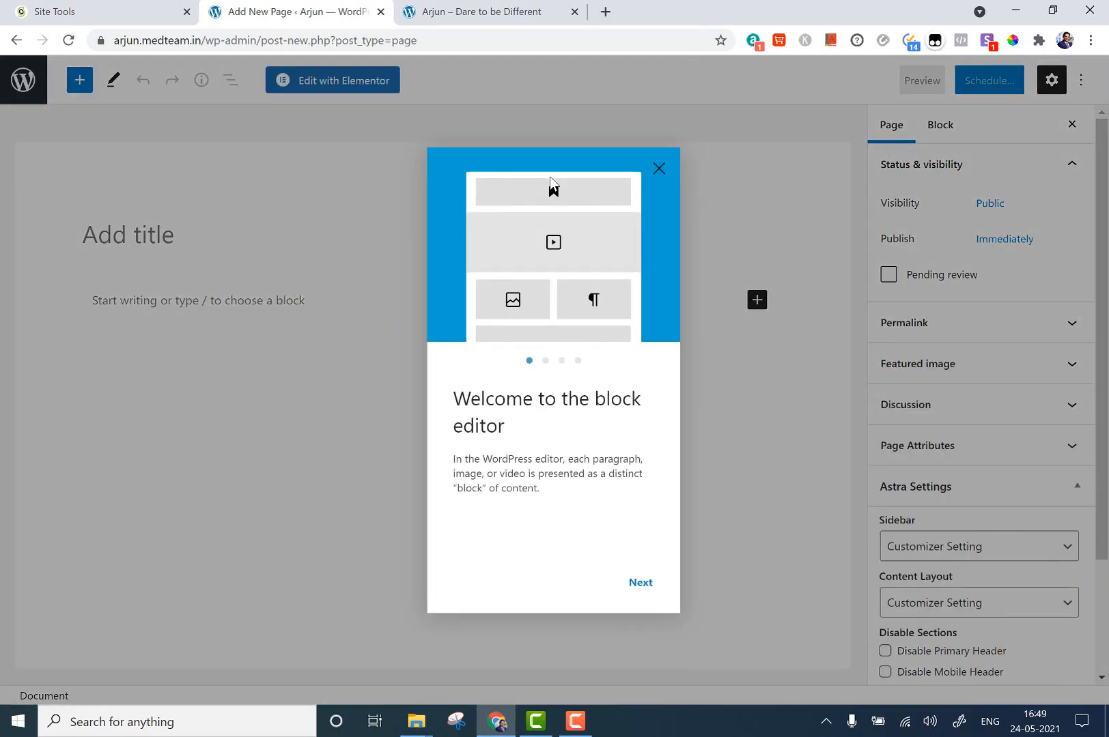
{"action": "left_click", "coordinate": [659, 169]}
{"action": "left_click", "coordinate": [109, 236]}
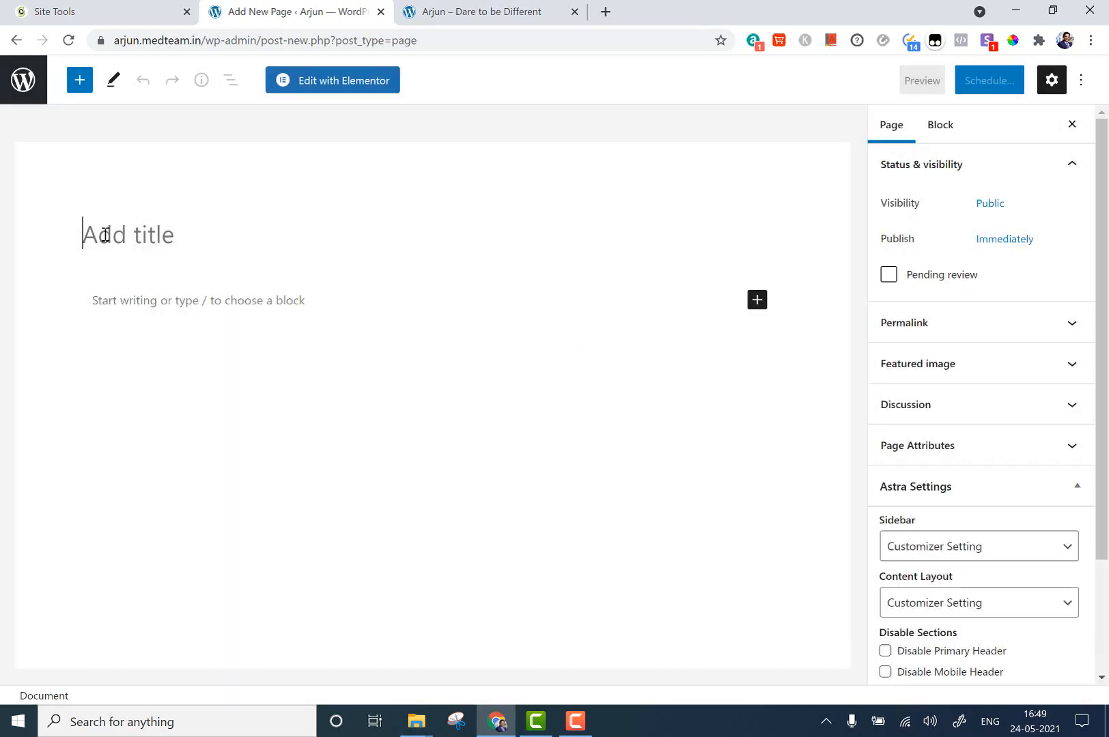
{"action": "type", "text": "H"}
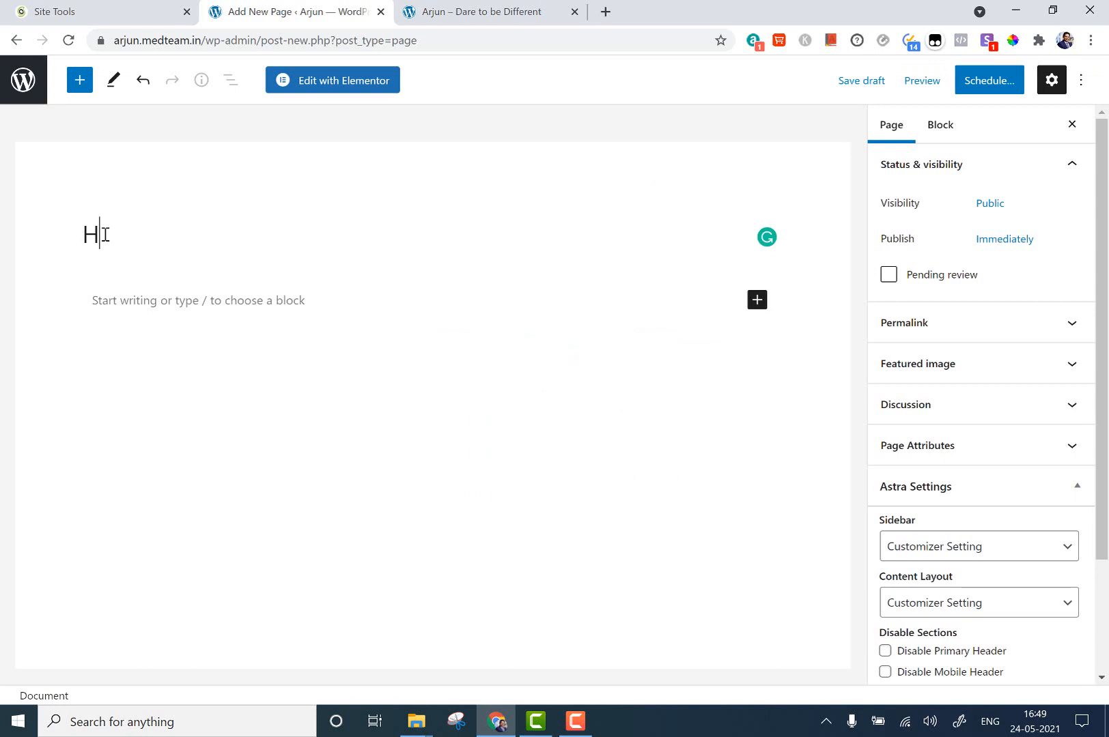
{"action": "type", "text": "OME"}
{"action": "key", "text": "BackSpace"}
{"action": "key", "text": "BackSpace"}
{"action": "key", "text": "BackSpace"}
{"action": "type", "text": "ome"}
Publish the Home page and return to the list of pages
{"action": "left_click", "coordinate": [977, 80]}
{"action": "left_click", "coordinate": [977, 79]}
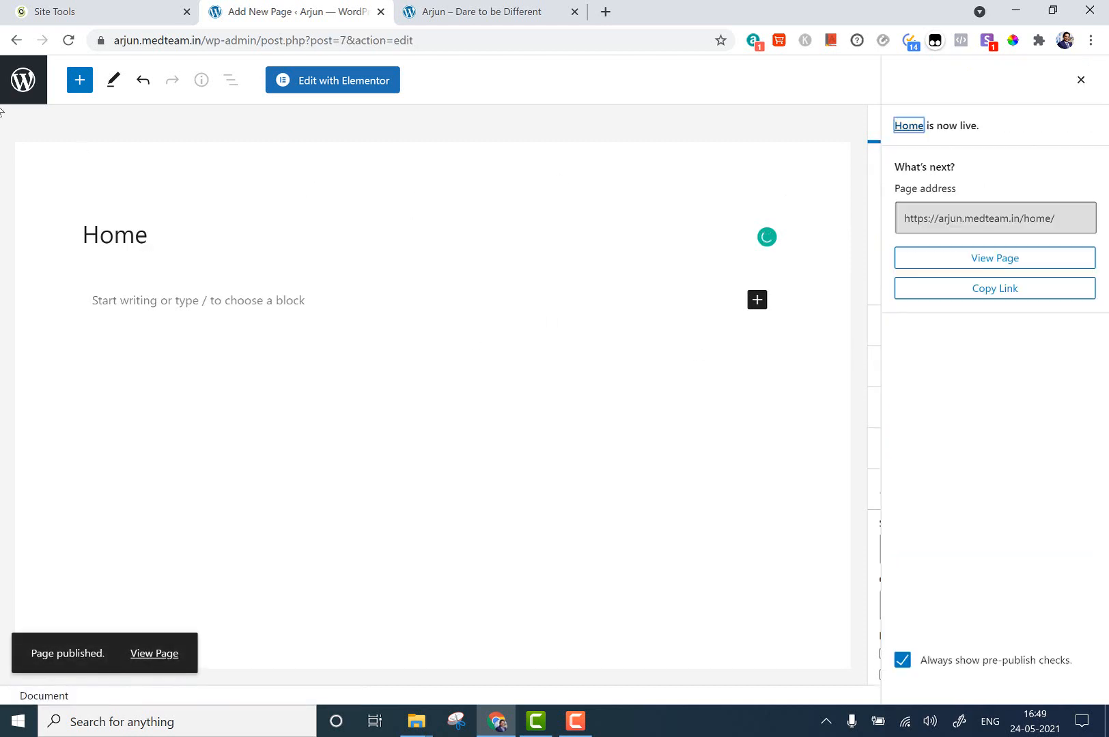
{"action": "left_click", "coordinate": [78, 83]}
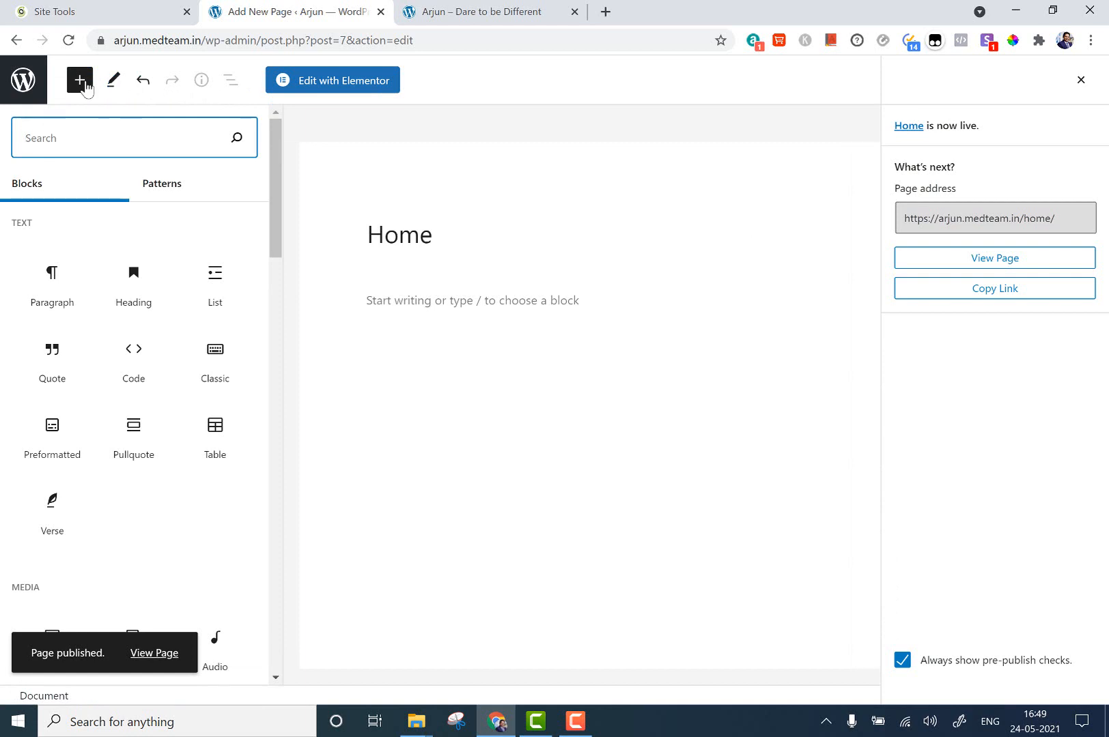
{"action": "left_click", "coordinate": [79, 83]}
{"action": "left_click", "coordinate": [23, 80]}
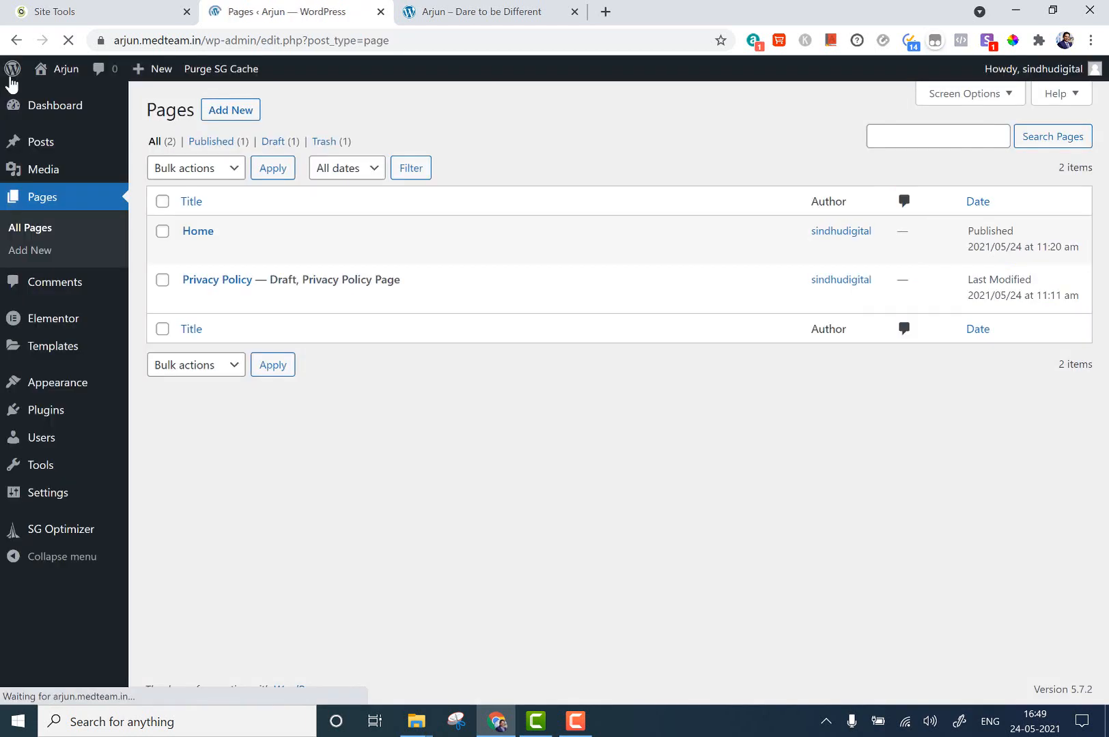
Add a new page titled About Us and publish it
{"action": "left_click", "coordinate": [238, 116]}
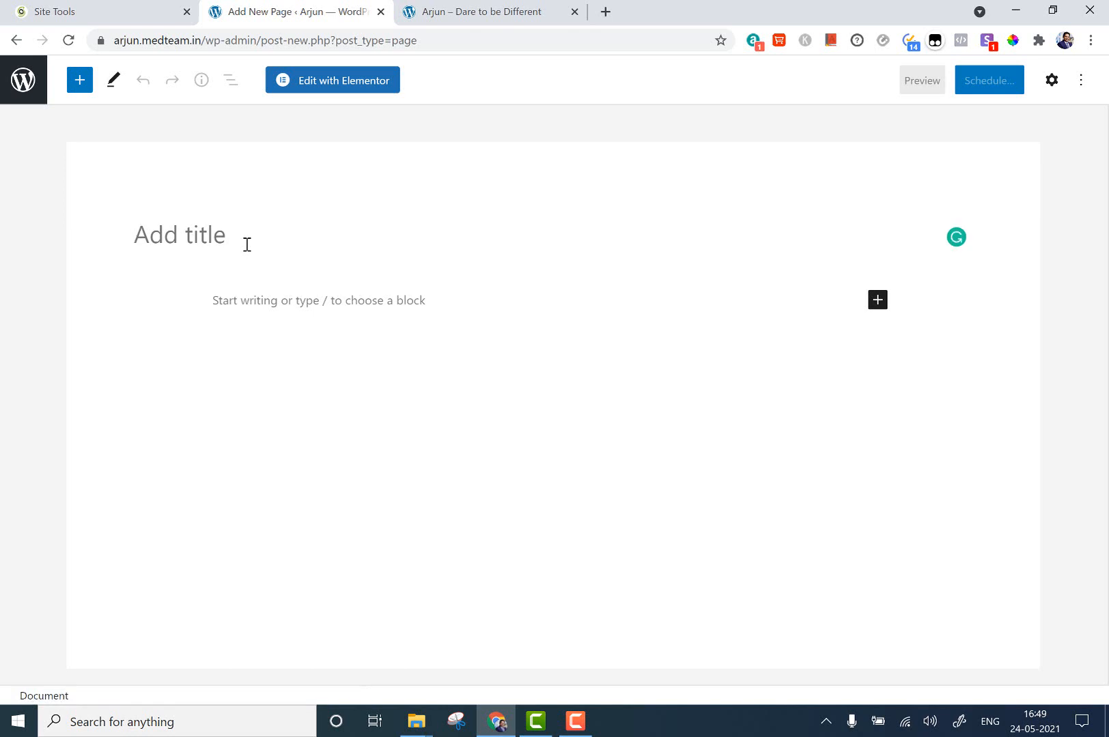
{"action": "type", "text": "Abo"}
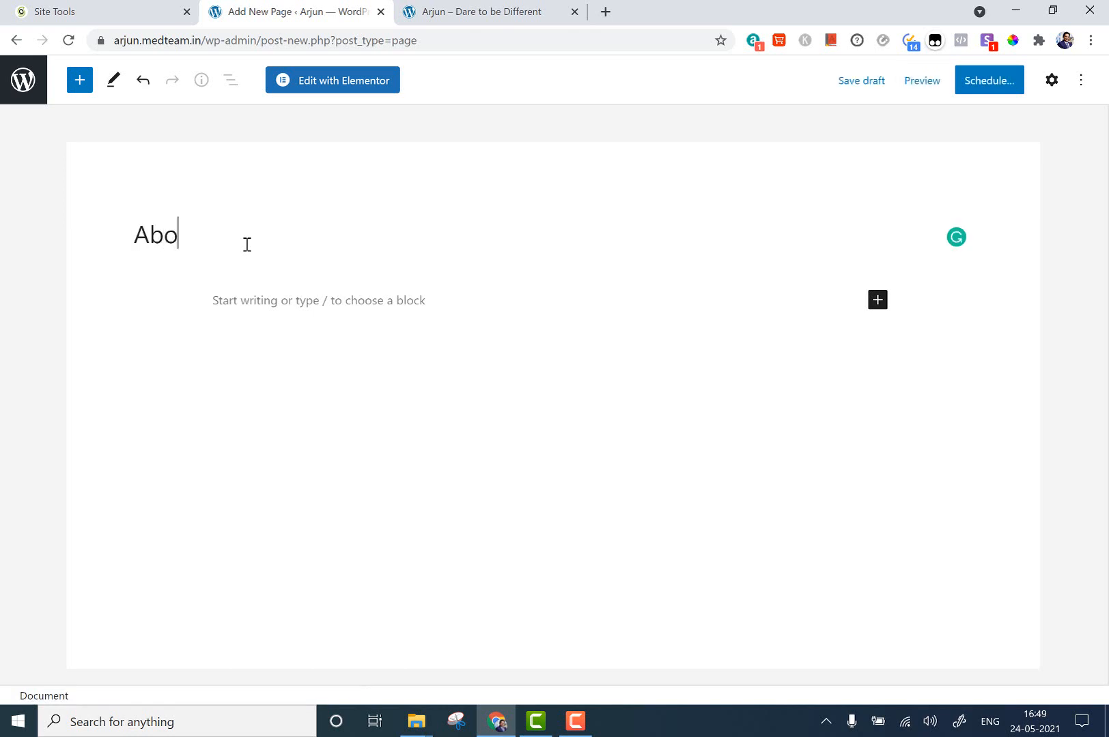
{"action": "type", "text": "ut Us"}
{"action": "left_click", "coordinate": [1006, 87]}
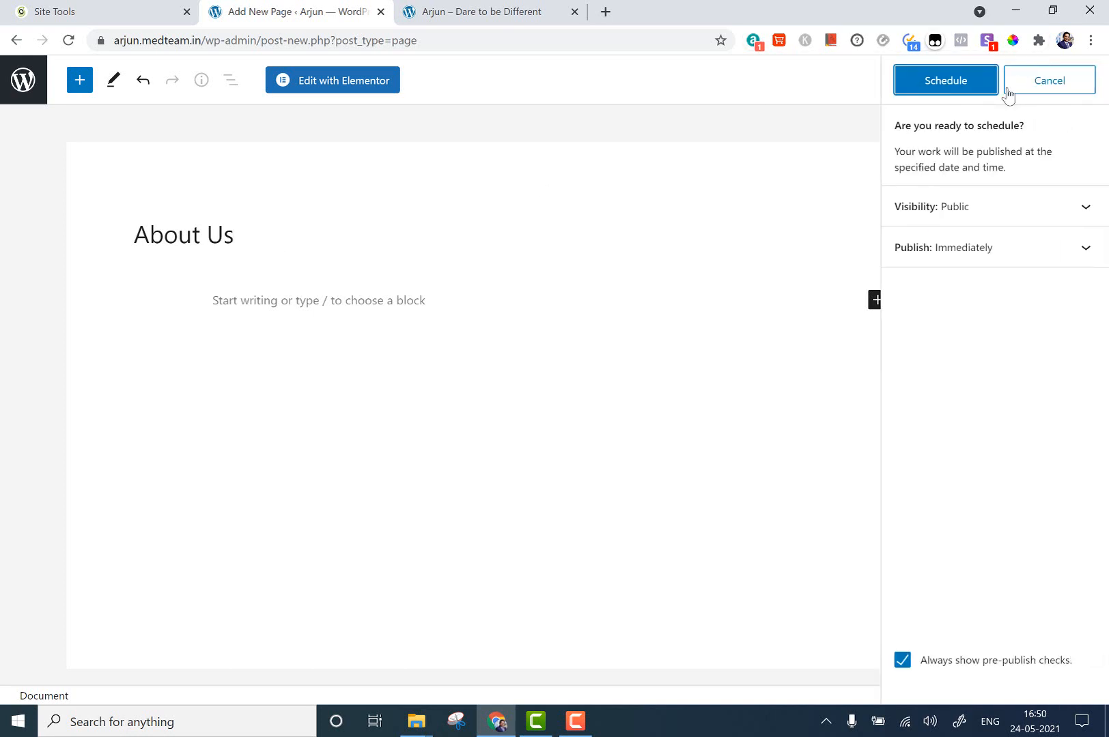
{"action": "left_click", "coordinate": [945, 85]}
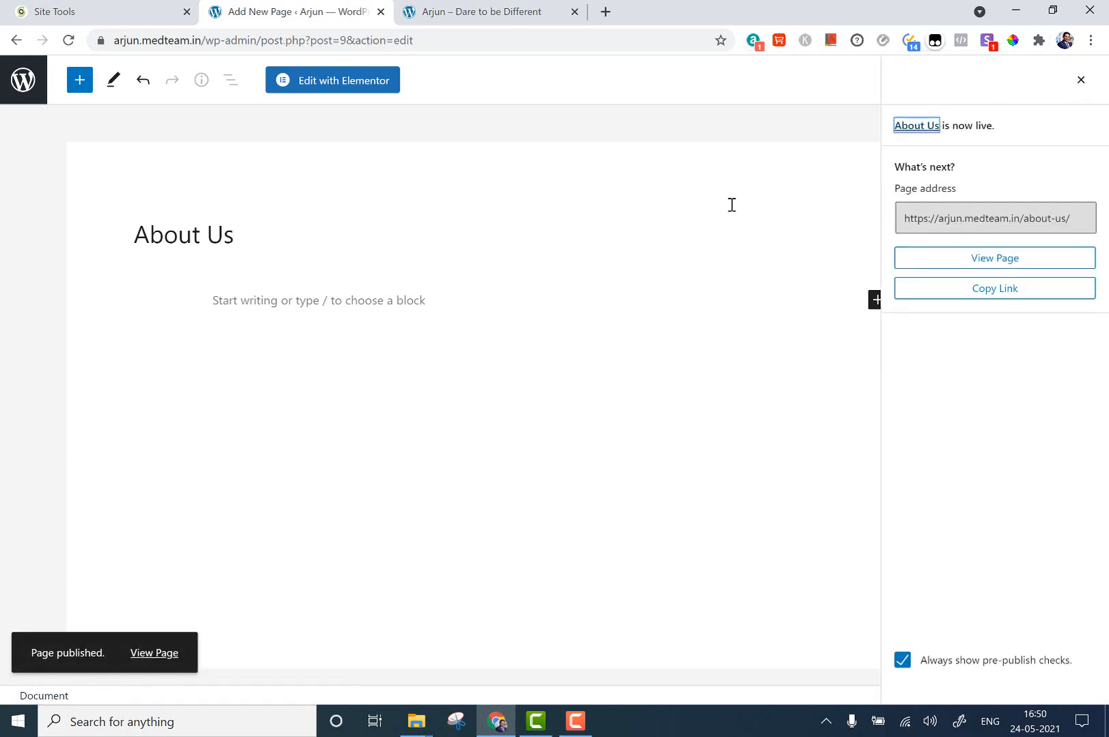
{"action": "left_click", "coordinate": [78, 88]}
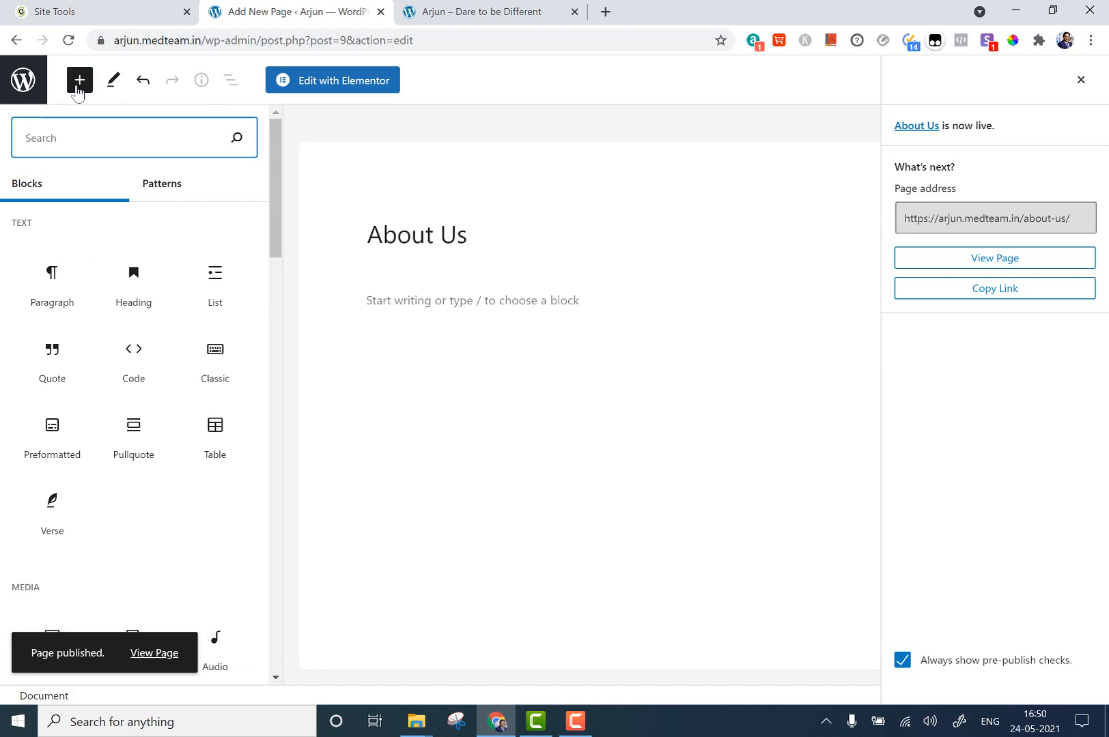
{"action": "scroll", "coordinate": [85, 423], "scroll_direction": "down", "scroll_amount": 5}
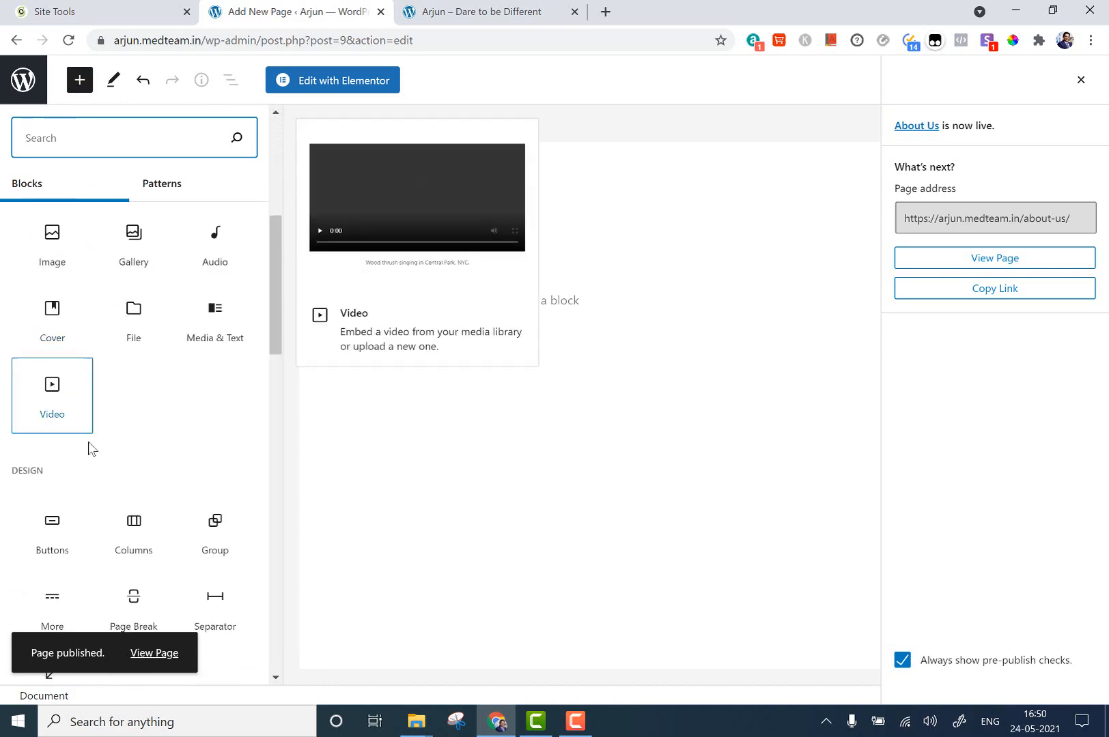
{"action": "scroll", "coordinate": [89, 447], "scroll_direction": "down", "scroll_amount": 5}
{"action": "scroll", "coordinate": [95, 450], "scroll_direction": "up", "scroll_amount": 10}
Return to the list of pages, then add and publish a new page titled Contact Us
{"action": "left_click", "coordinate": [23, 80]}
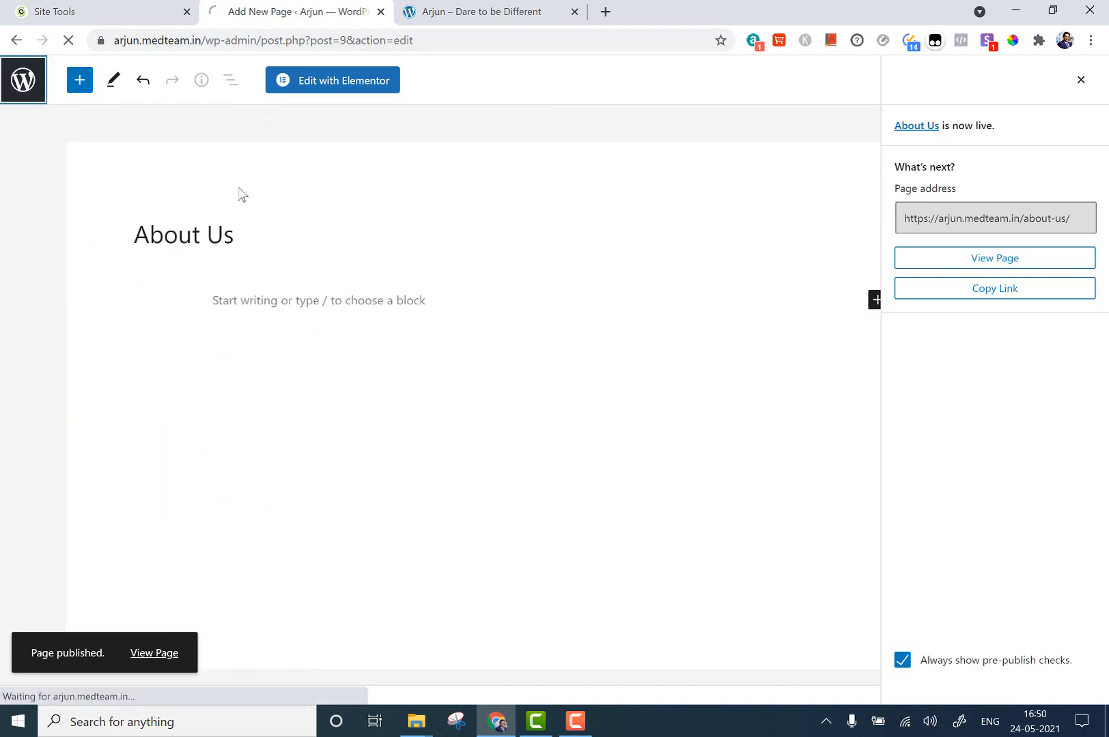
{"action": "left_click", "coordinate": [232, 110]}
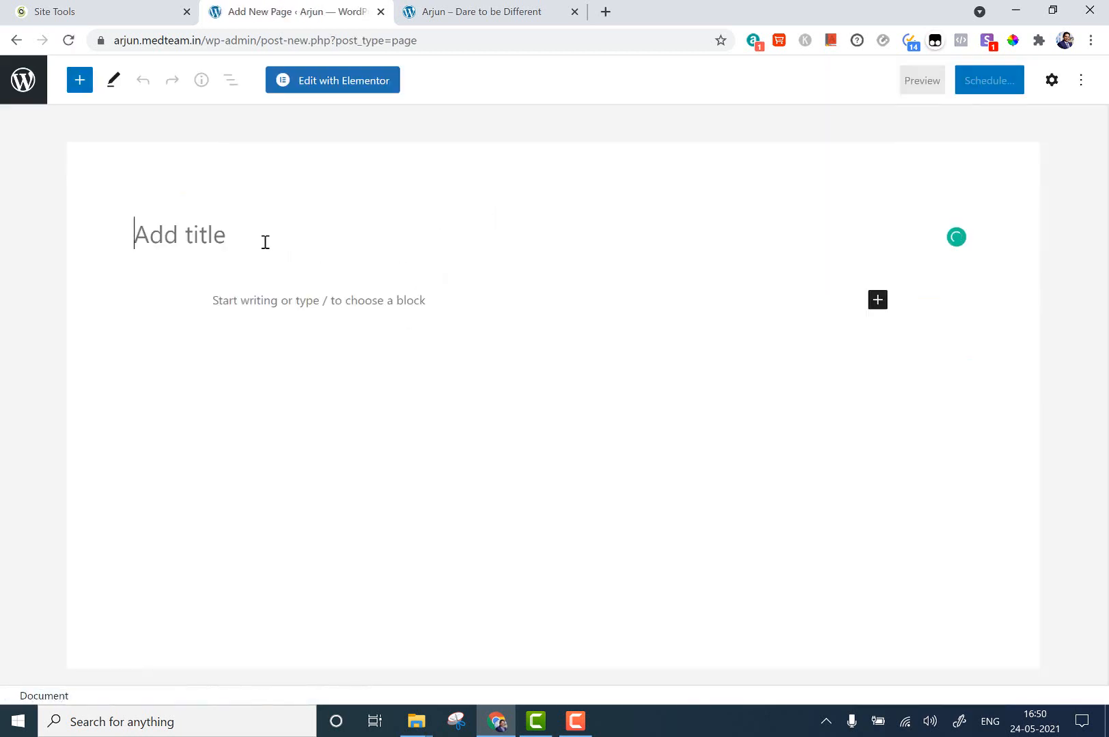
{"action": "type", "text": "Contact"}
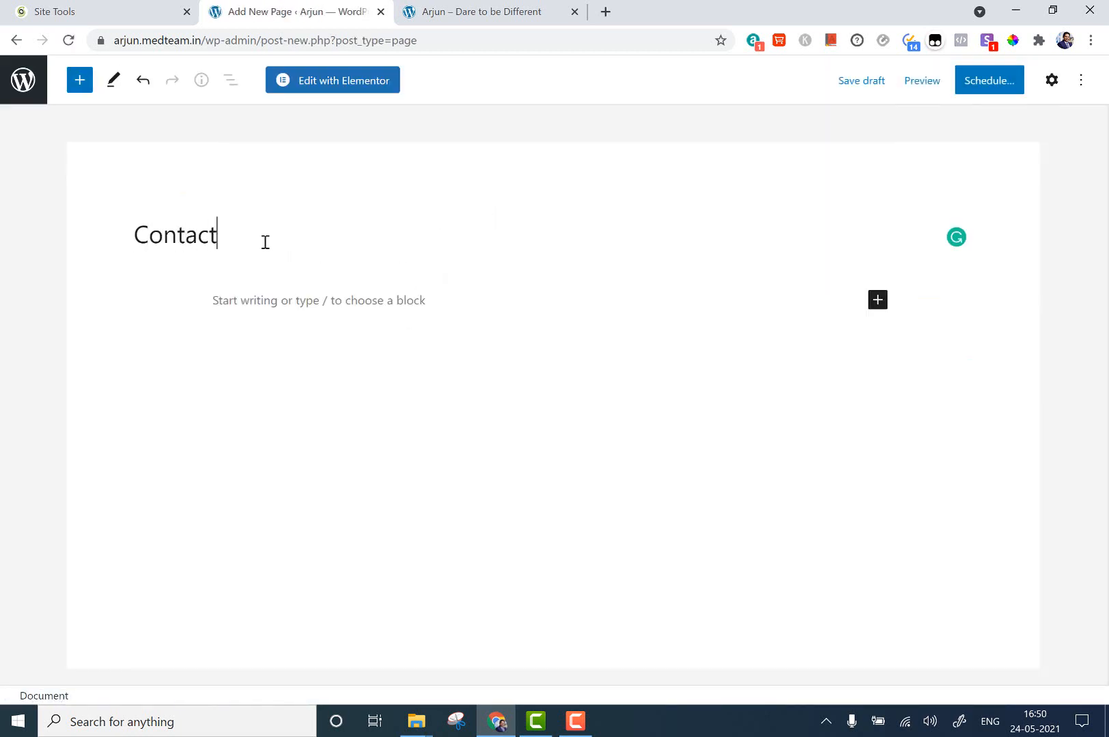
{"action": "type", "text": " Us"}
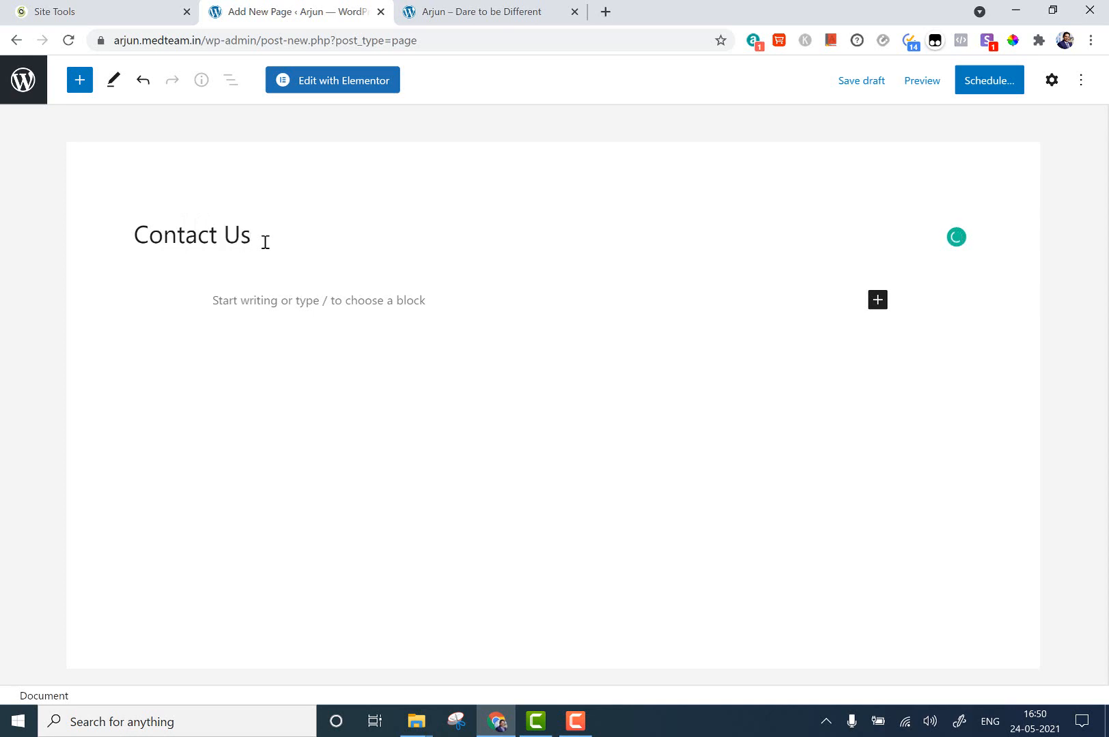
{"action": "left_click", "coordinate": [989, 80]}
{"action": "left_click", "coordinate": [962, 82]}
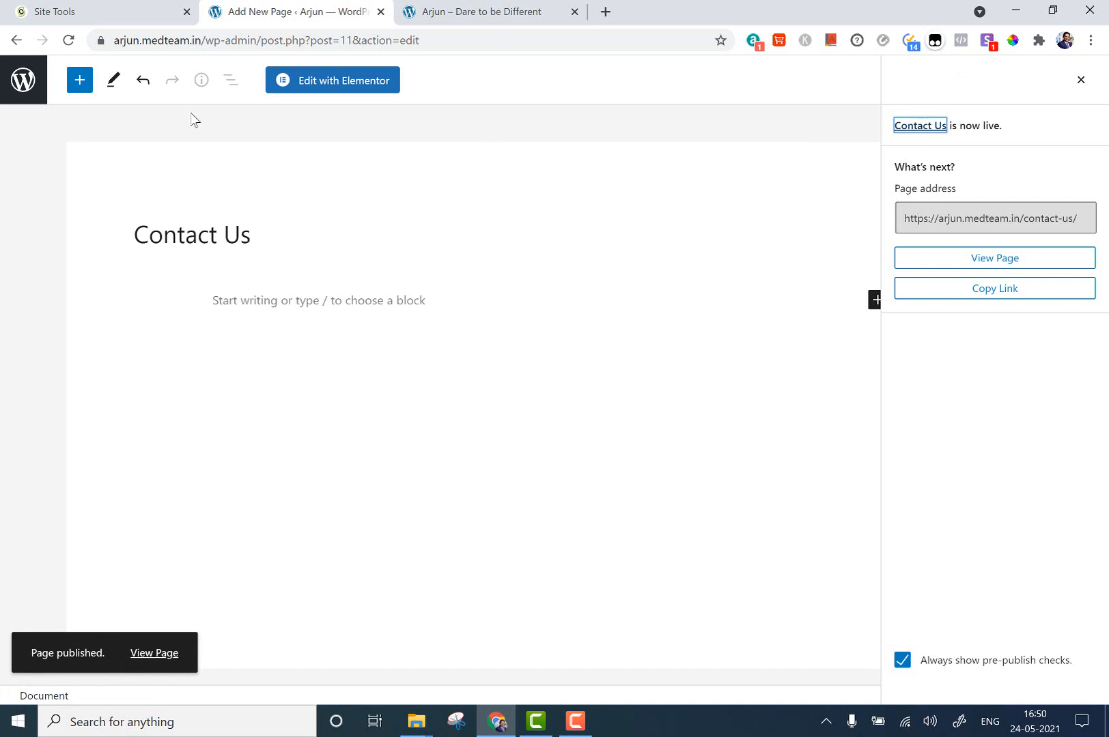
Add and publish a new page titled Blog, and return to the list of pages
{"action": "left_click", "coordinate": [22, 82]}
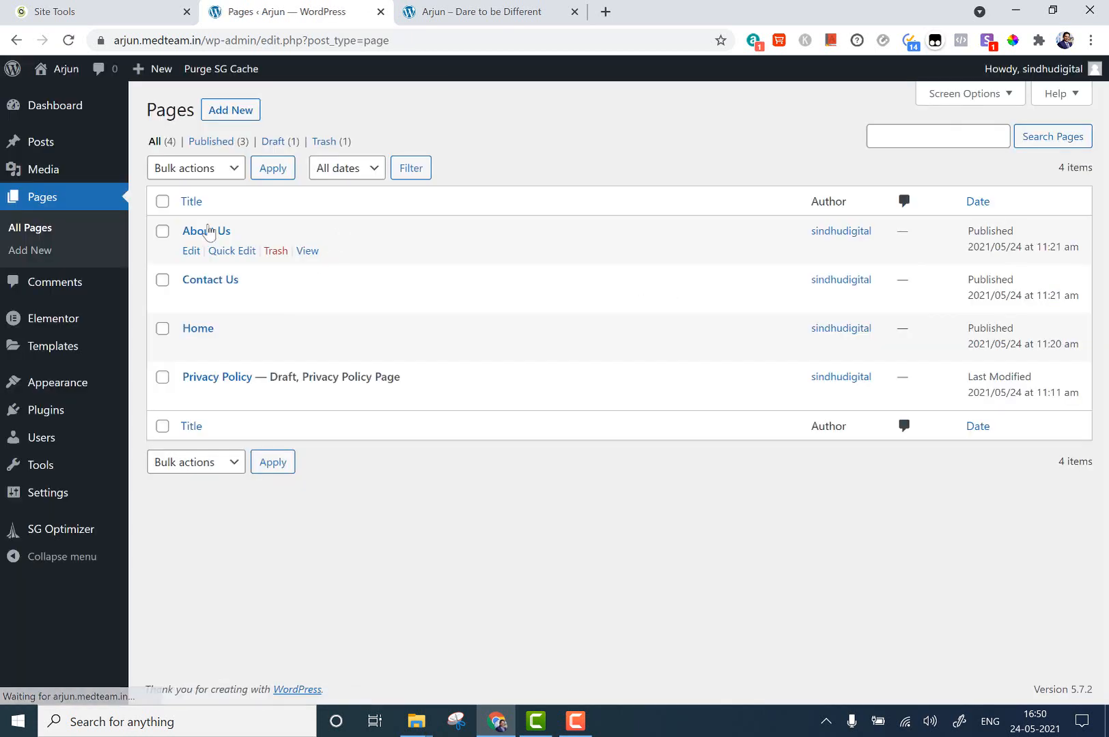
{"action": "left_click", "coordinate": [241, 110]}
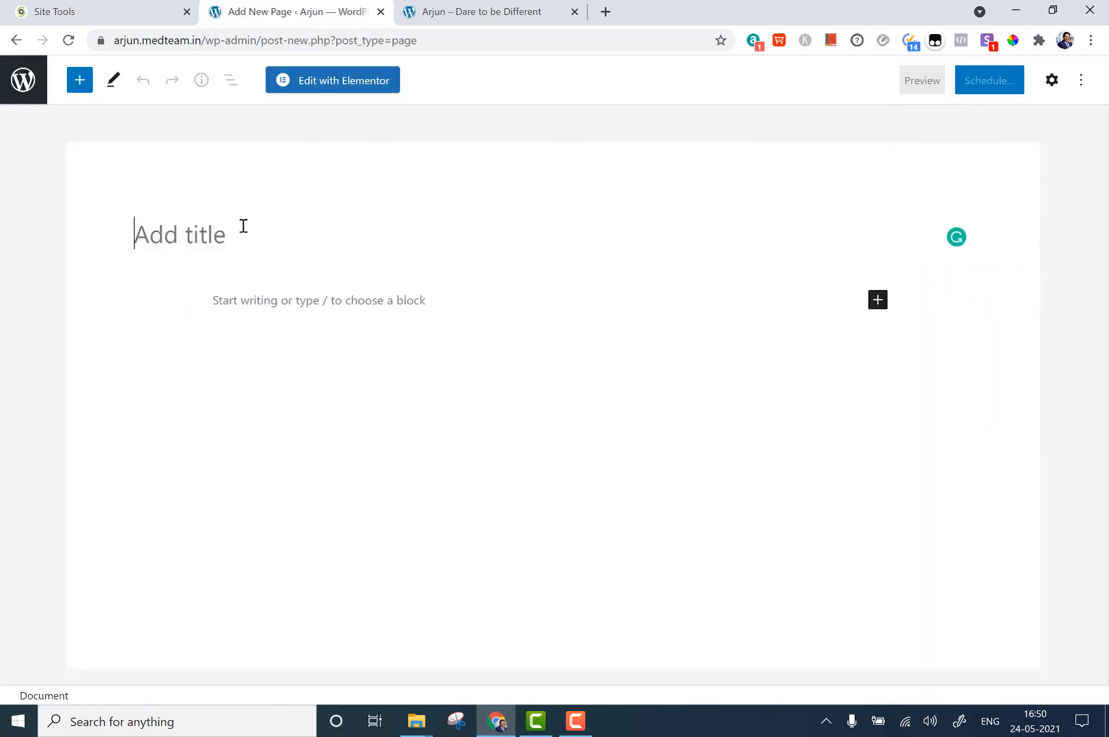
{"action": "type", "text": "Blog"}
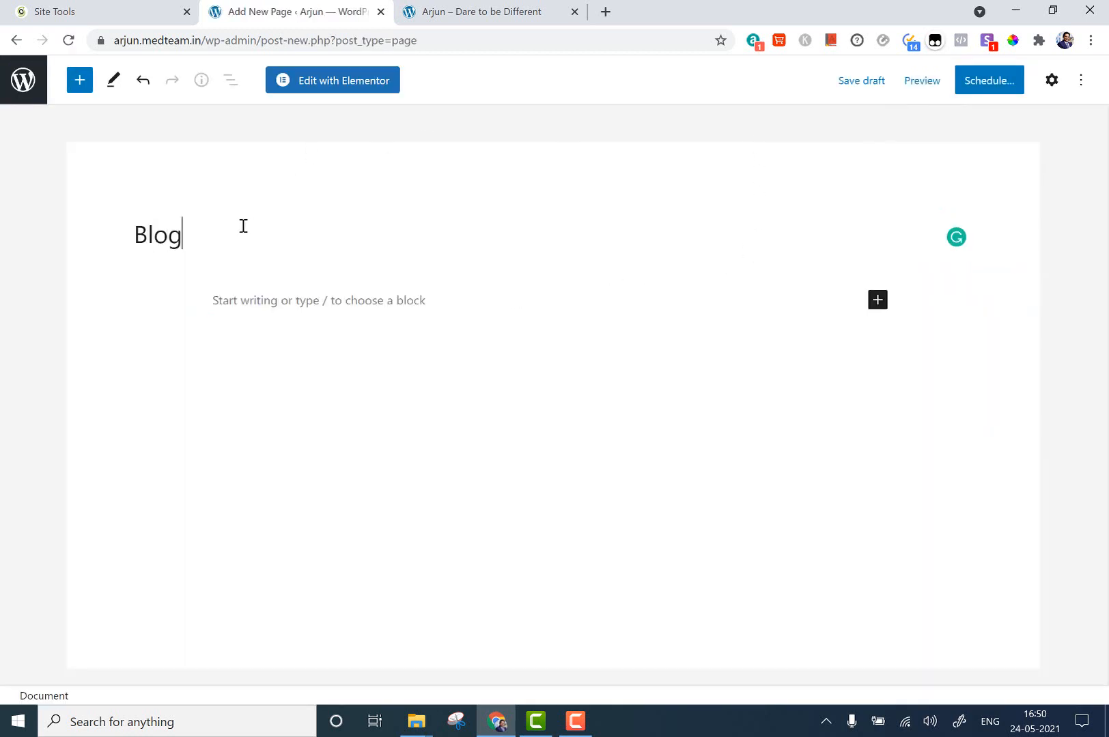
{"action": "left_click", "coordinate": [1052, 80]}
{"action": "left_click", "coordinate": [987, 85]}
{"action": "left_click", "coordinate": [928, 88]}
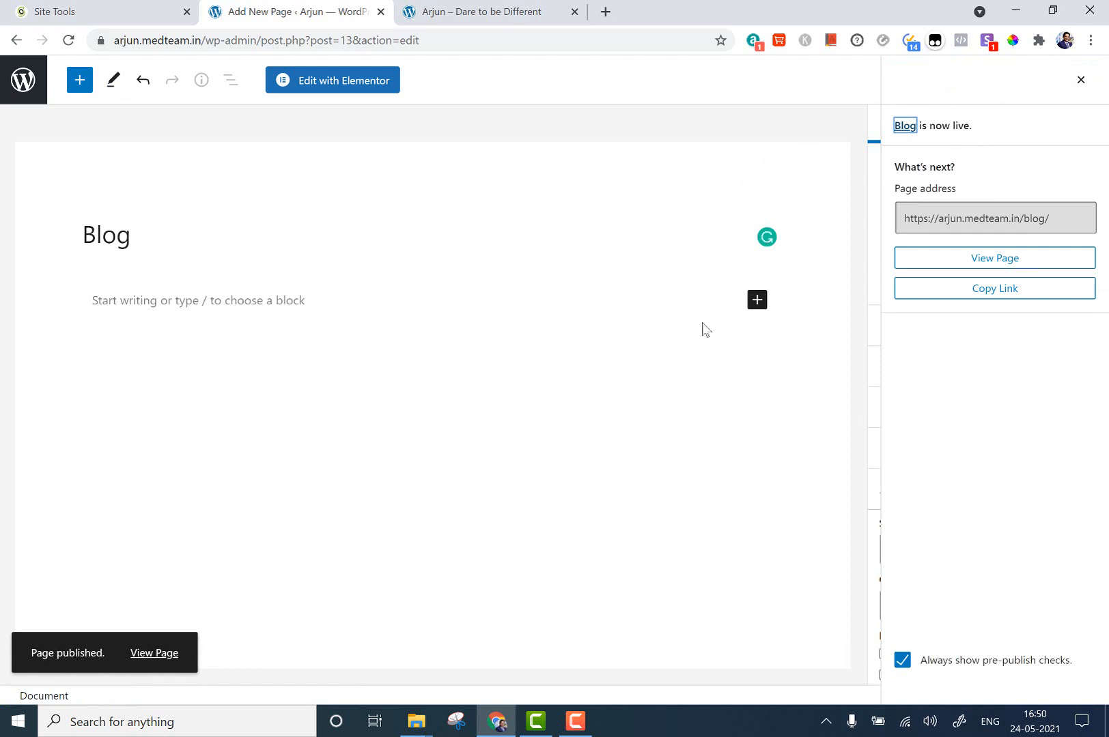
{"action": "left_click", "coordinate": [10, 71]}
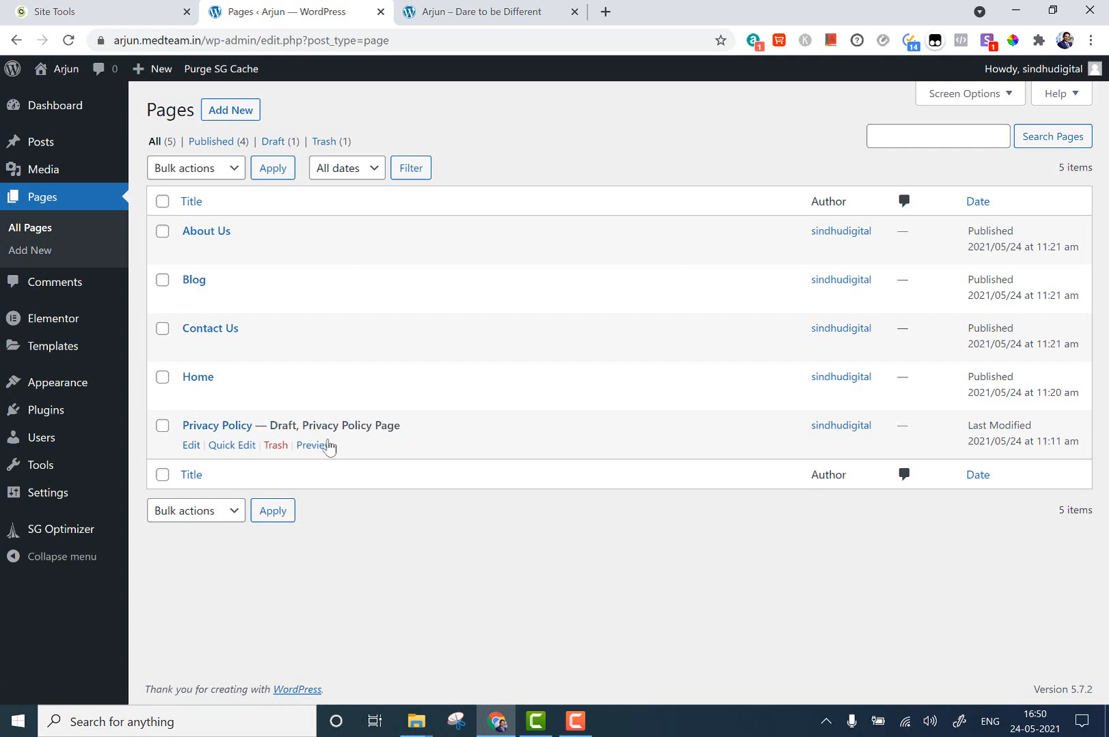
Reload the live site to check its header navigation, and return to the site admin
{"action": "left_click", "coordinate": [475, 11]}
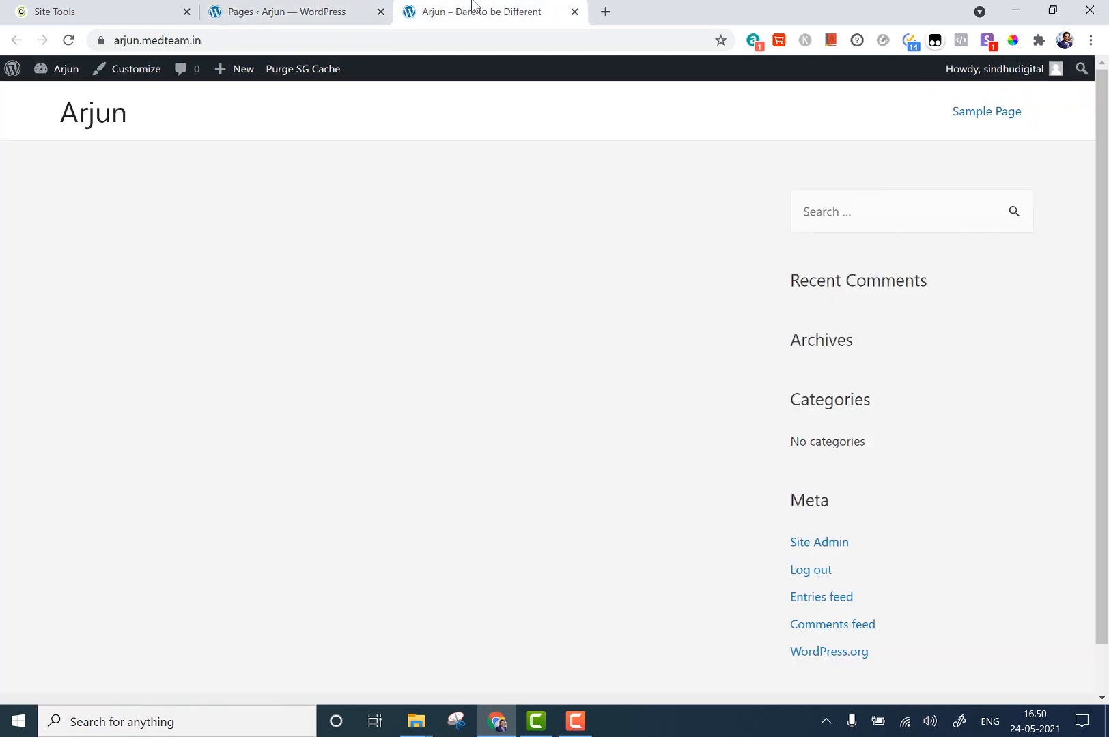
{"action": "left_click", "coordinate": [69, 39]}
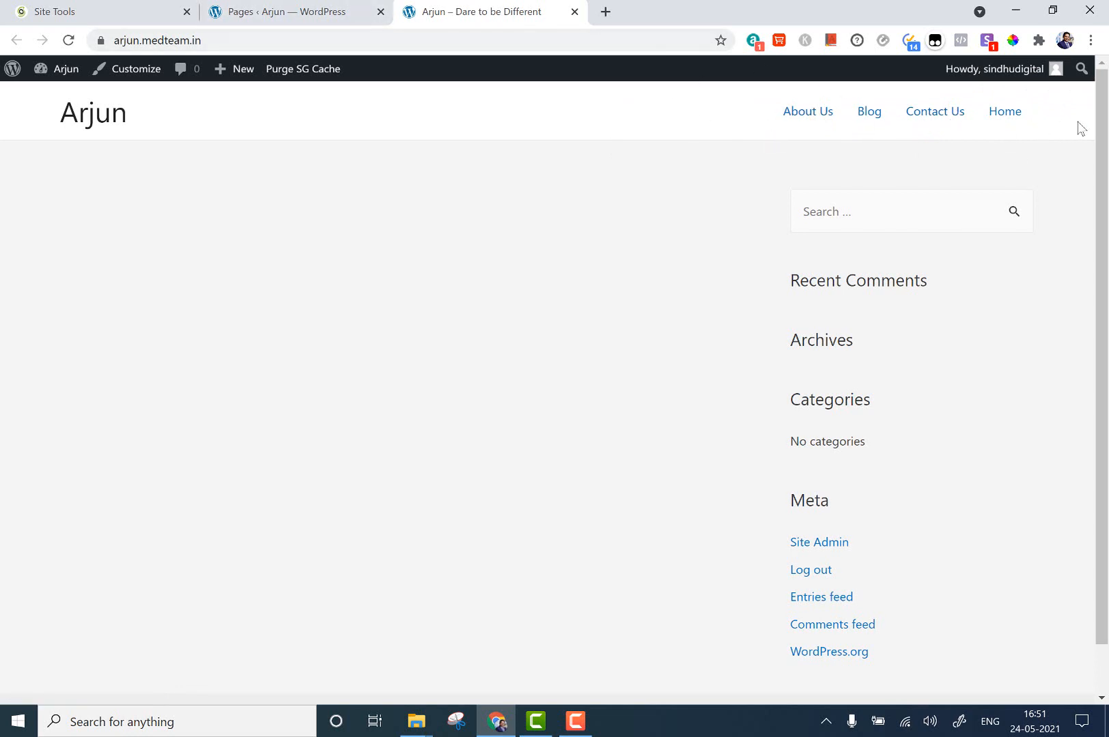
{"action": "left_click", "coordinate": [280, 12]}
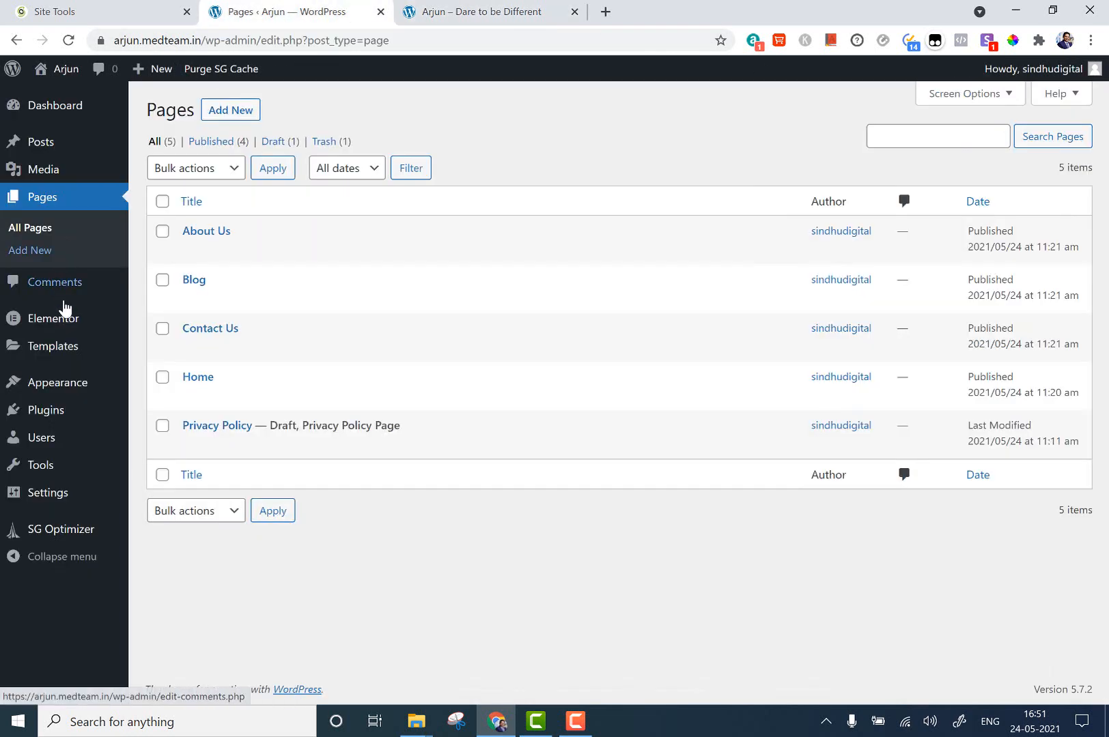
Create a new navigation menu named Main Menu
{"action": "mouse_move", "coordinate": [57, 394]}
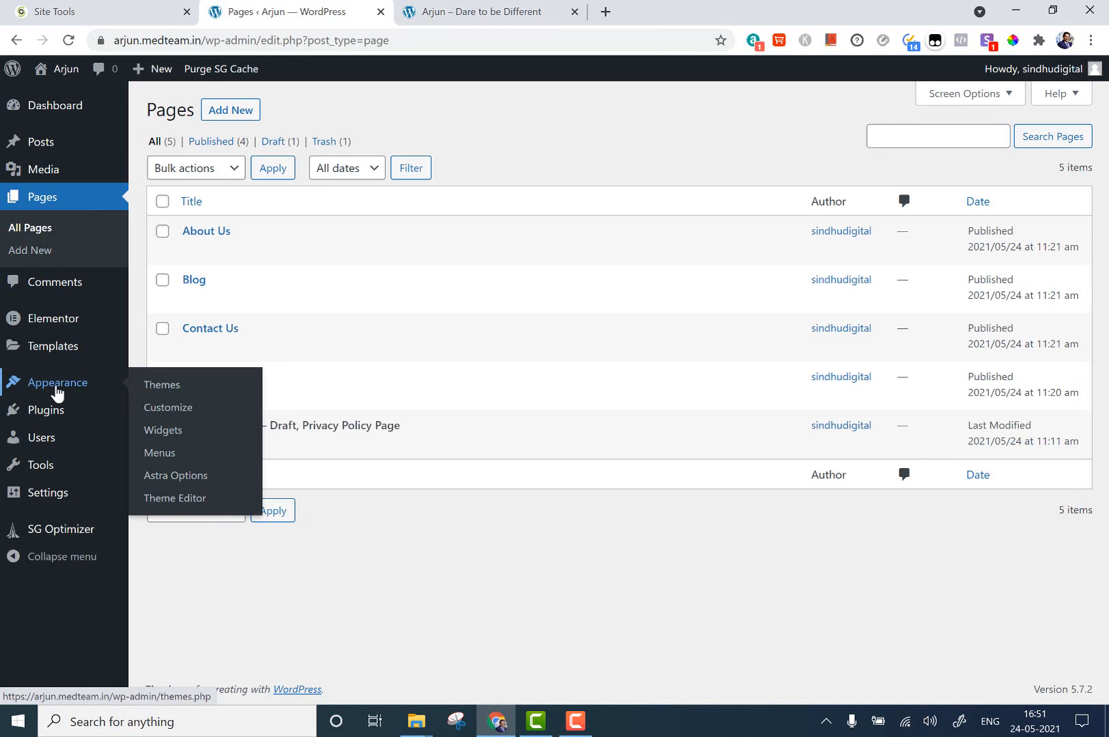
{"action": "left_click", "coordinate": [177, 467]}
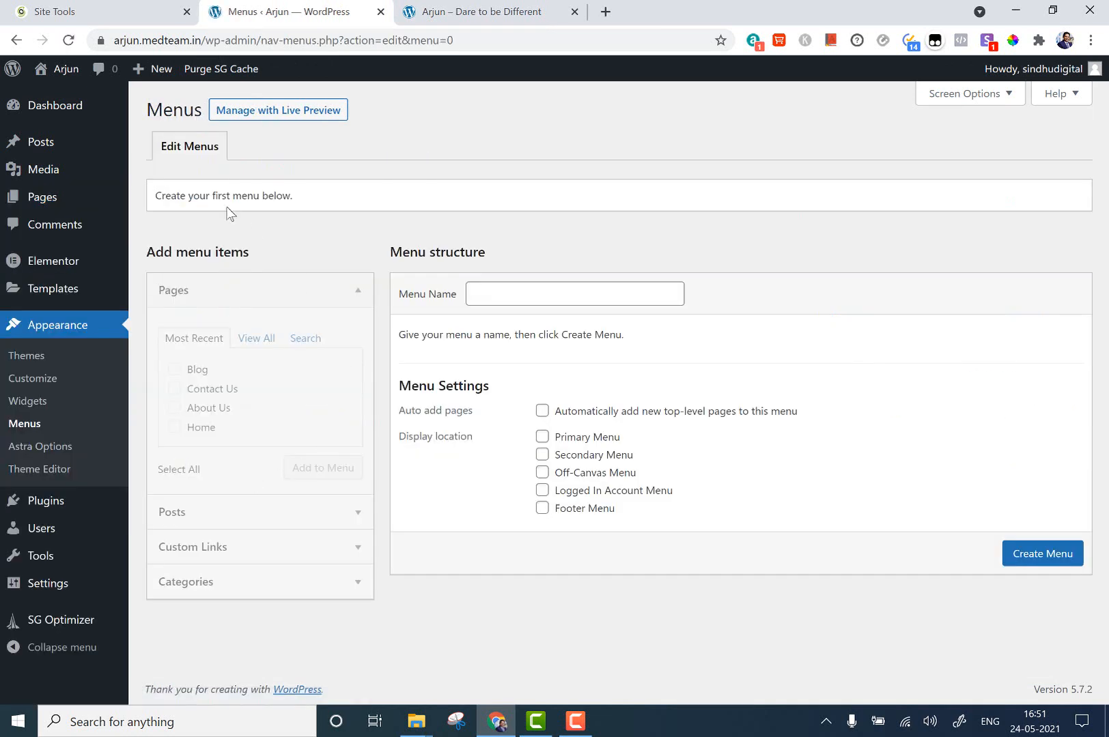
{"action": "left_click", "coordinate": [550, 291]}
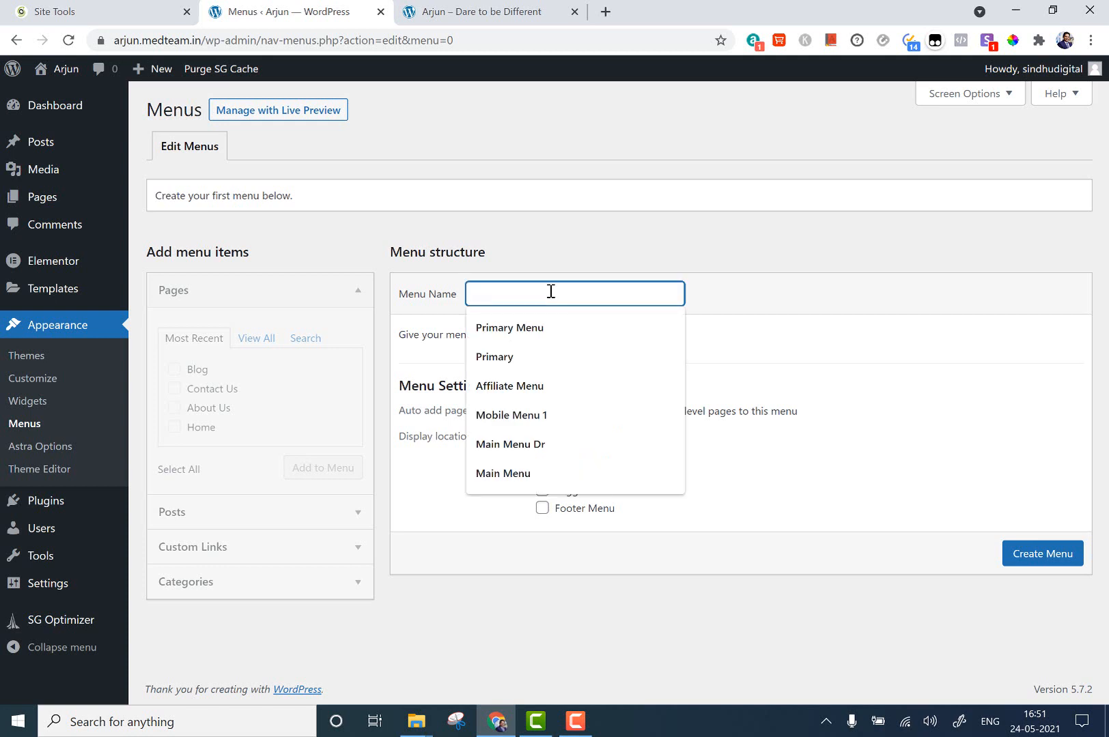
{"action": "type", "text": "Main"}
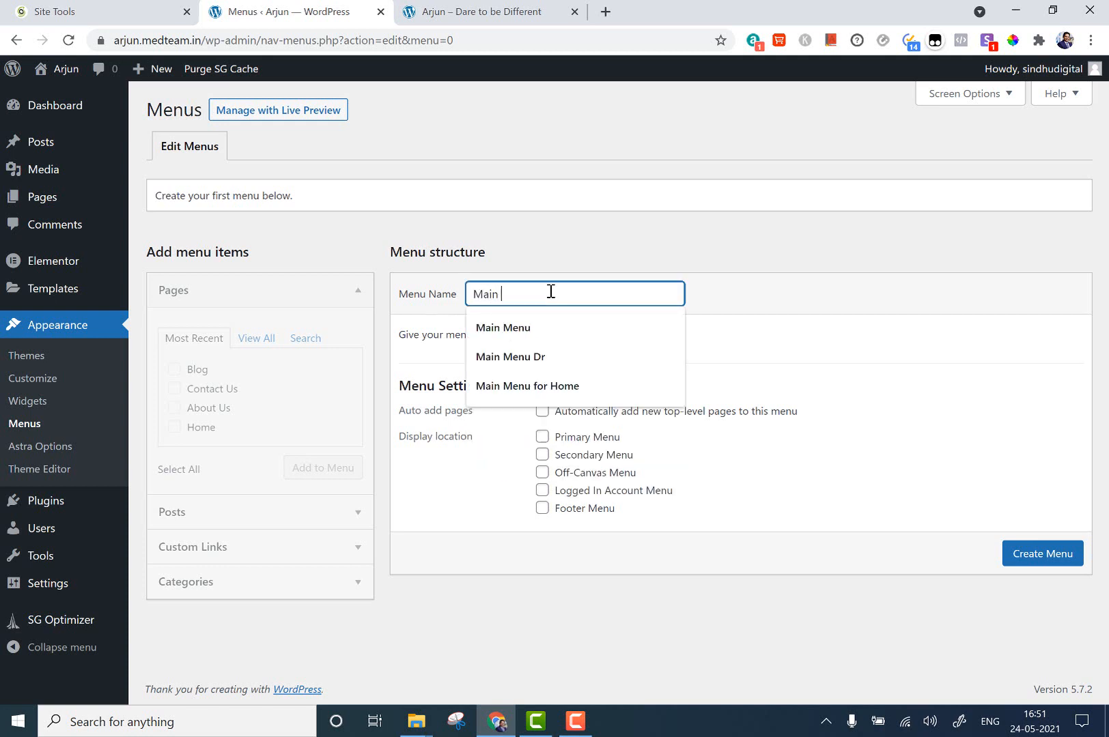
{"action": "left_click", "coordinate": [556, 316]}
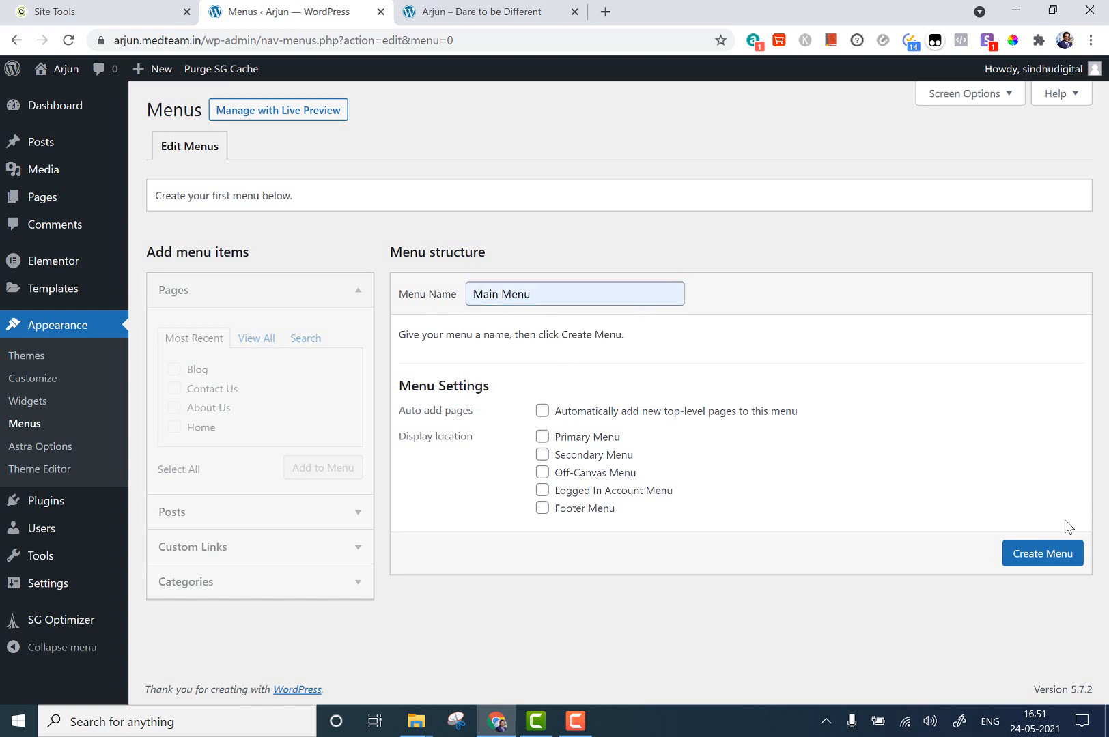
{"action": "left_click", "coordinate": [1056, 563]}
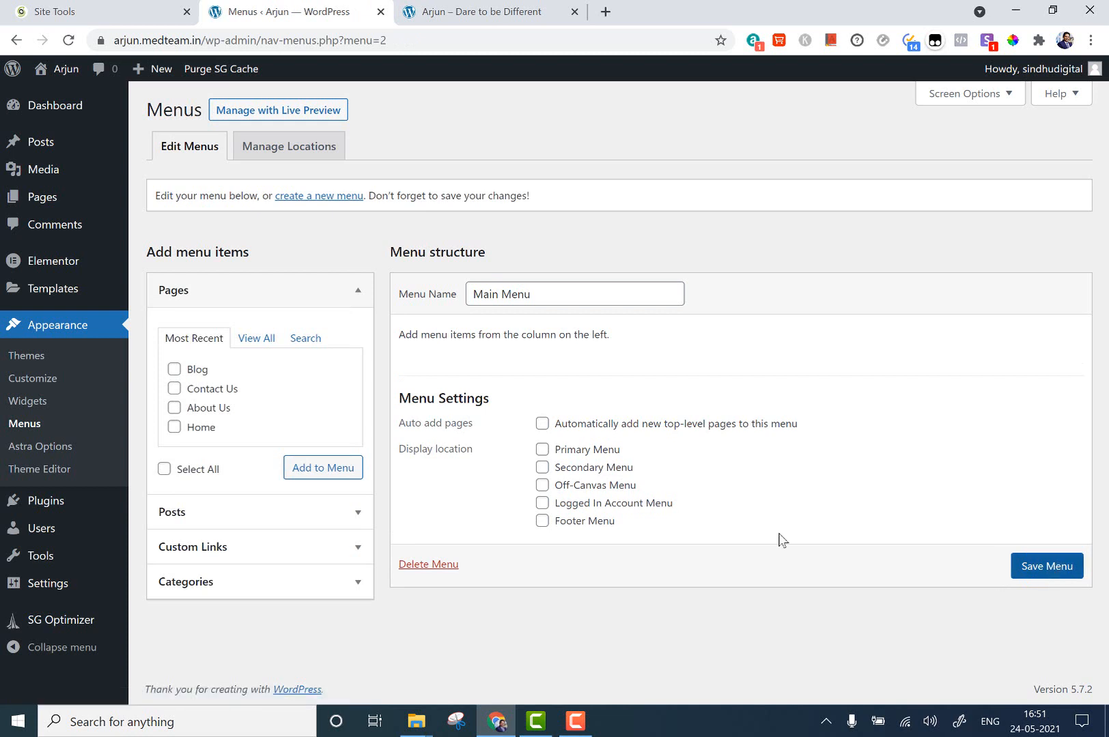
Add the Home custom link and the About Us, Blog and Contact Us pages to Main Menu
{"action": "left_click", "coordinate": [257, 340]}
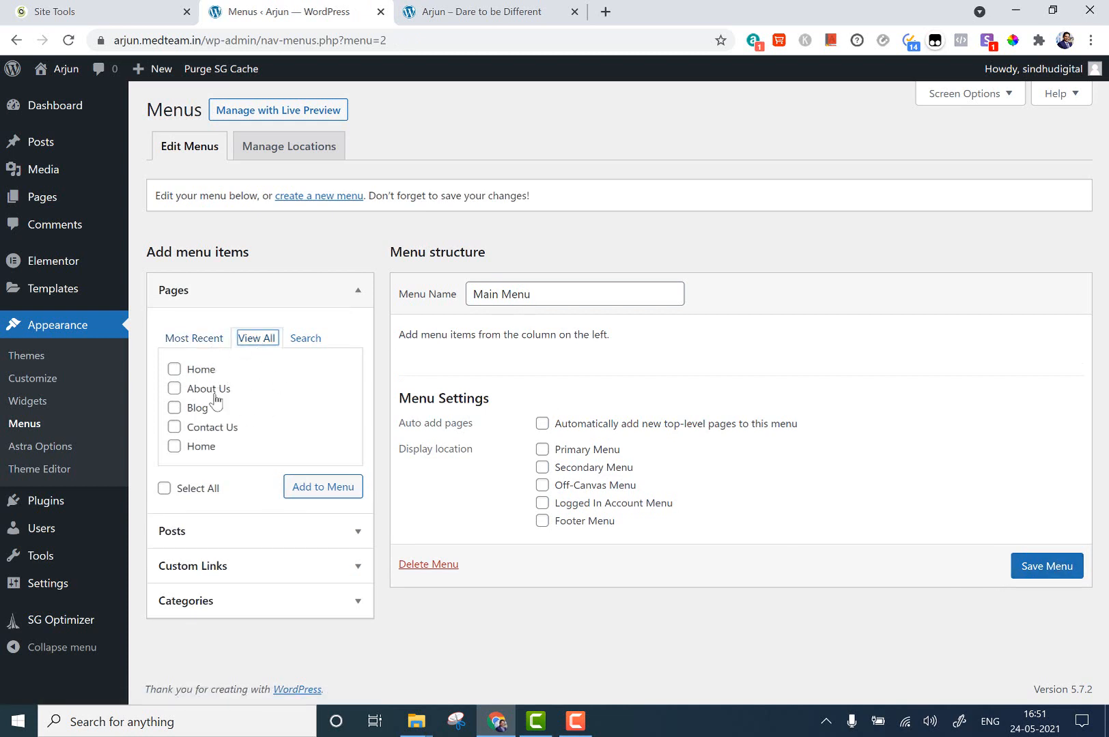
{"action": "left_click", "coordinate": [205, 370]}
{"action": "left_click", "coordinate": [209, 395]}
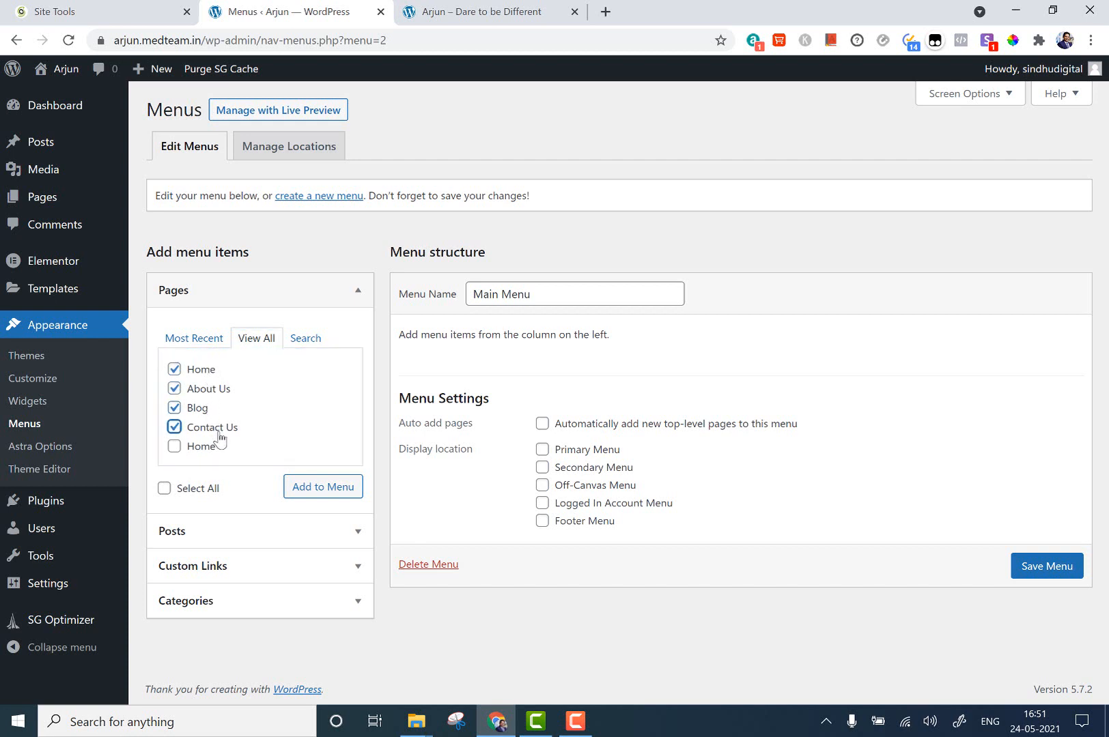
{"action": "left_click", "coordinate": [324, 489]}
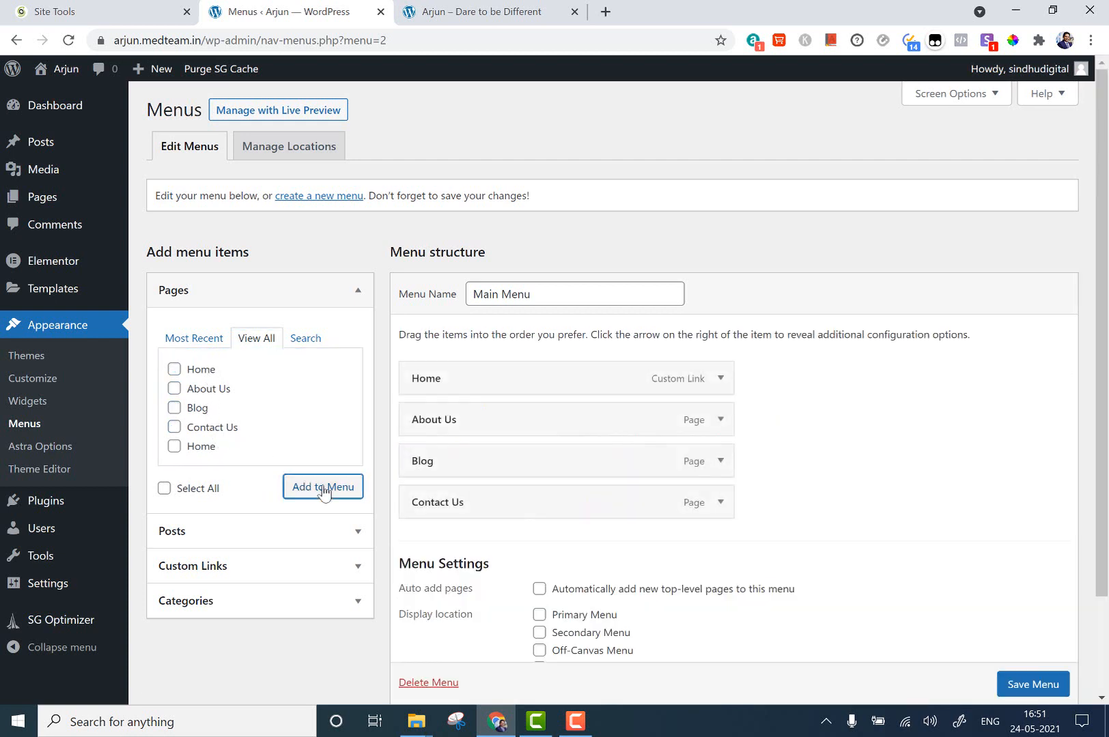
Replace the Home custom link with the Home page as the first item of Main Menu and save the menu
{"action": "left_click", "coordinate": [211, 462]}
{"action": "left_click", "coordinate": [207, 452]}
{"action": "left_click", "coordinate": [319, 488]}
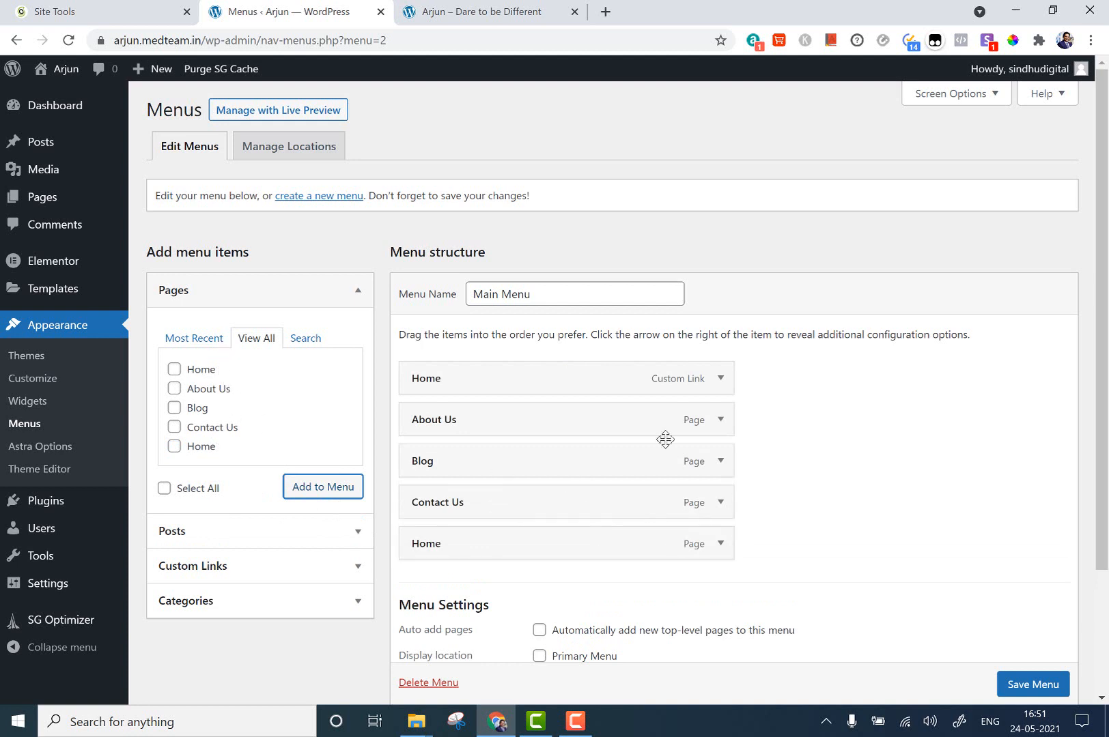
{"action": "left_click", "coordinate": [720, 380]}
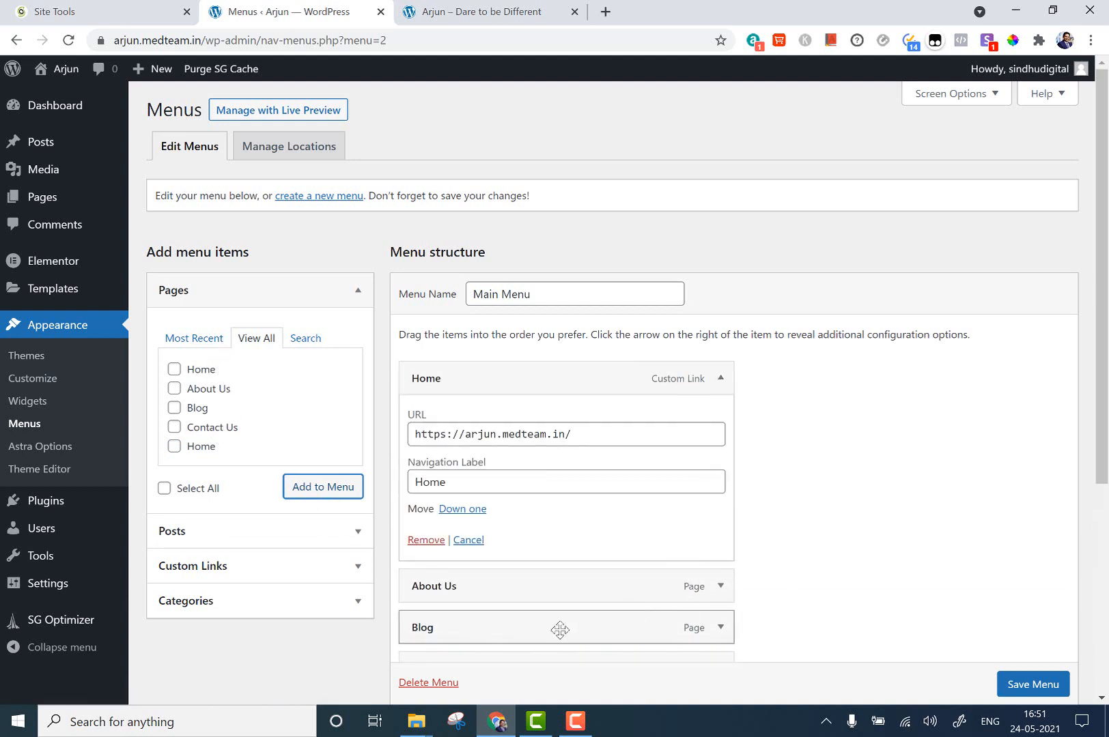
{"action": "left_click", "coordinate": [426, 541]}
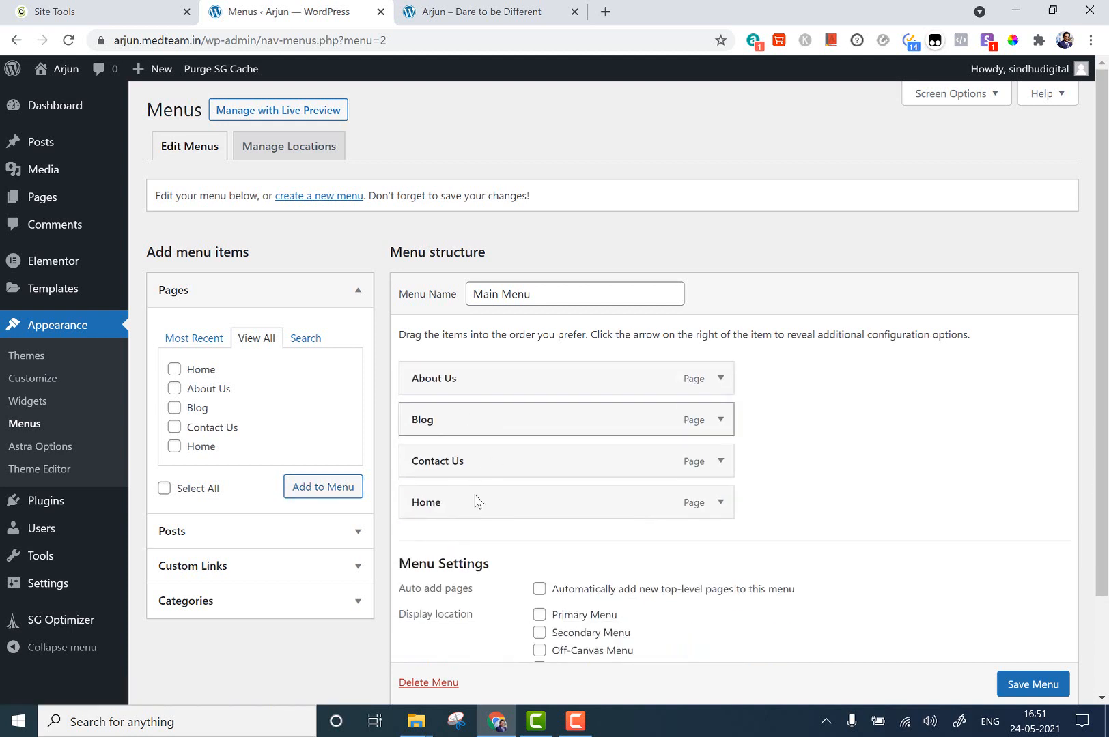
{"action": "left_click_drag", "start_coordinate": [501, 502], "coordinate": [496, 380]}
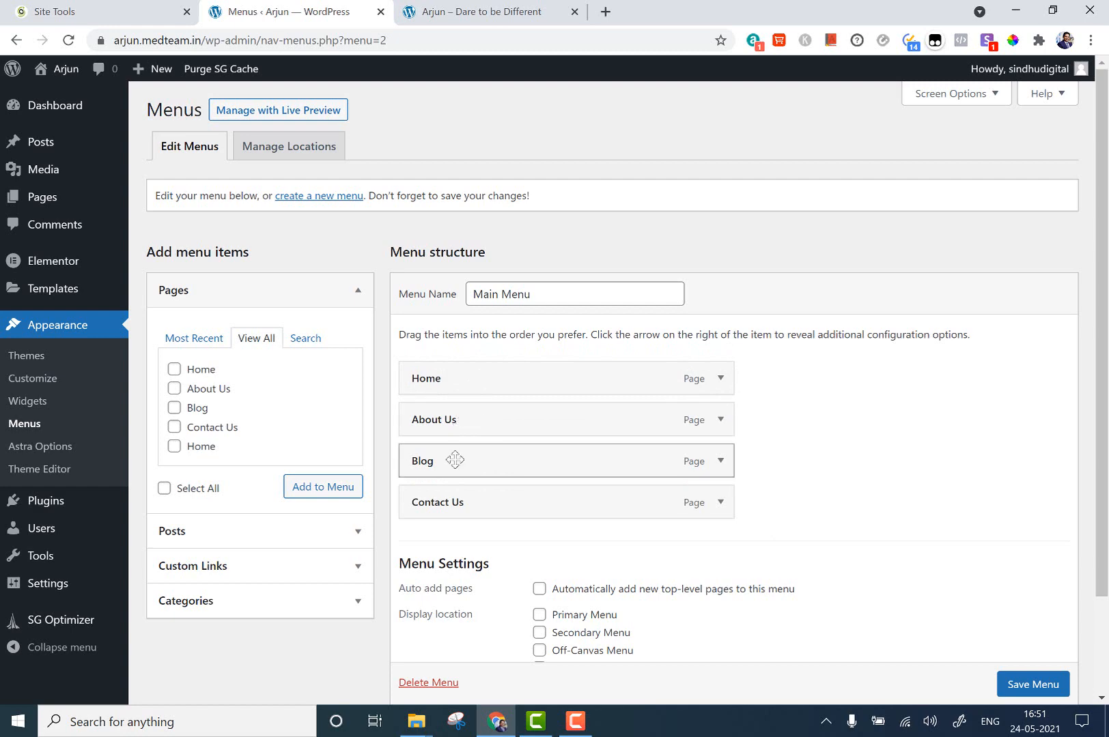
{"action": "left_click", "coordinate": [1003, 685]}
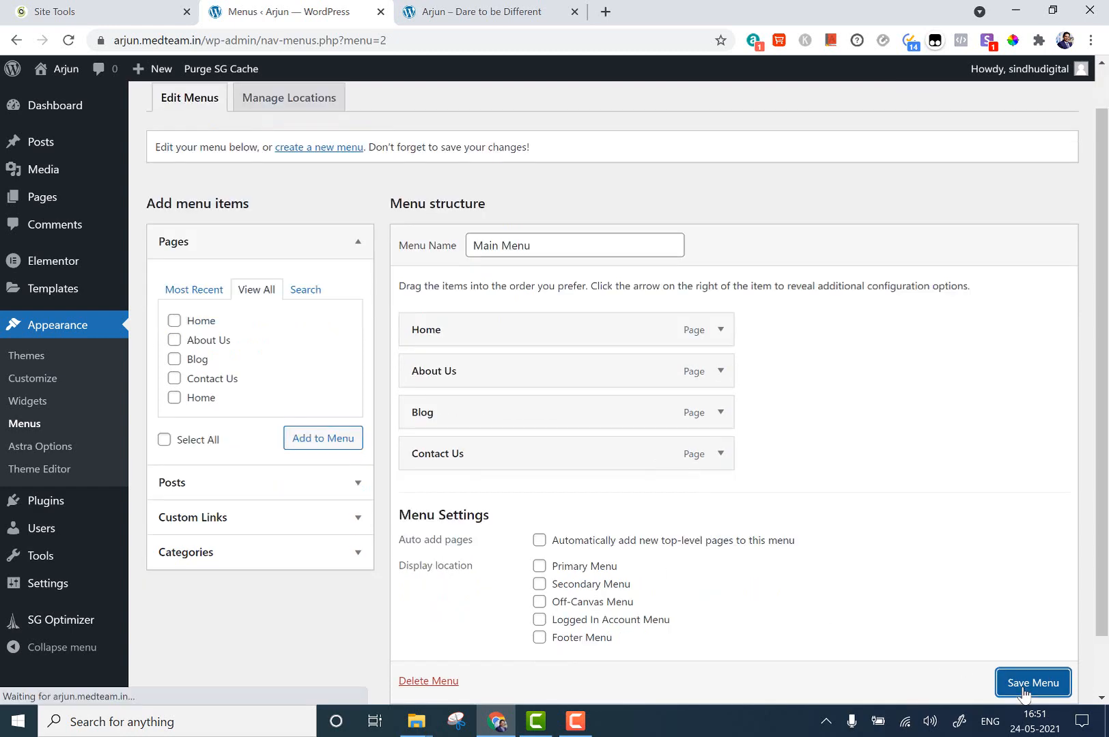
Assign Main Menu to the Primary Menu display location and save the menu
{"action": "scroll", "coordinate": [587, 525], "scroll_direction": "down", "scroll_amount": 2}
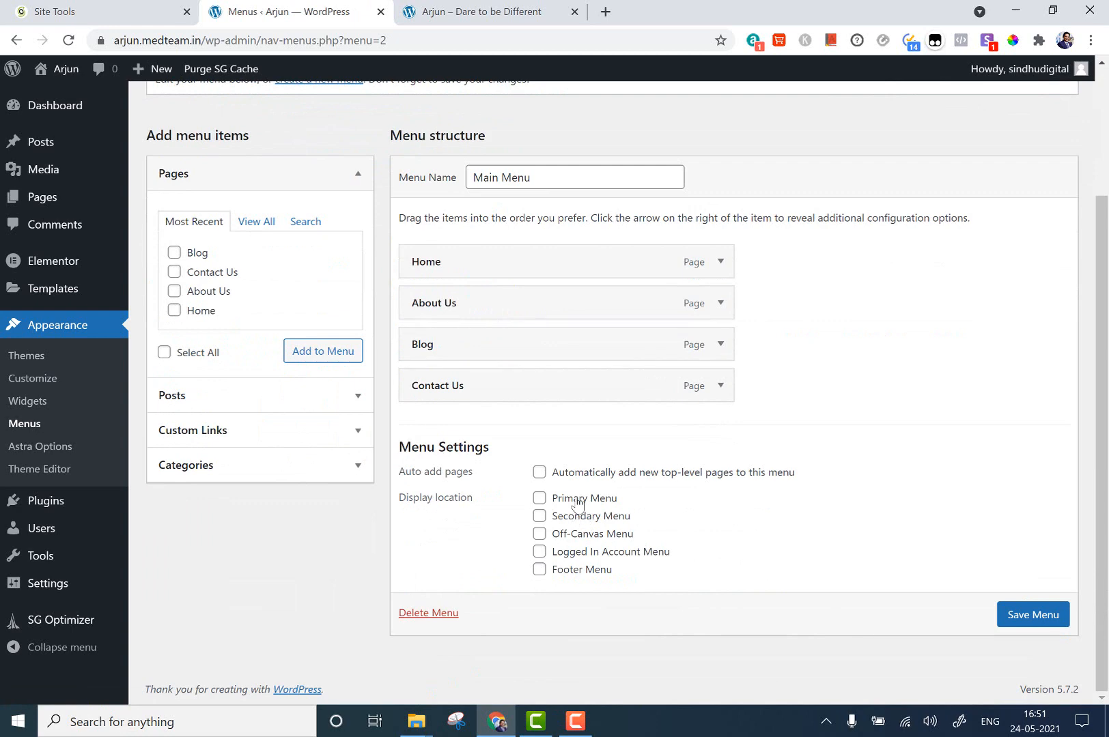
{"action": "left_click", "coordinate": [576, 498]}
{"action": "left_click", "coordinate": [1012, 609]}
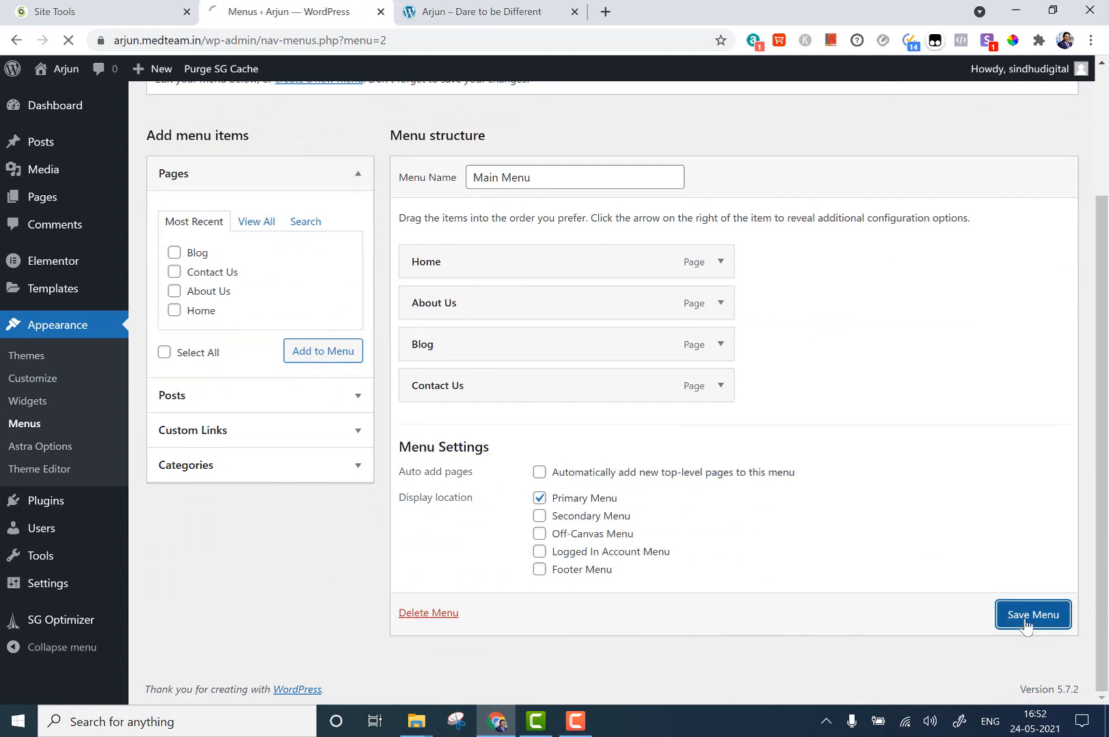
Check the order of the header menu items on the live site and return to the menu editor
{"action": "left_click", "coordinate": [447, 4]}
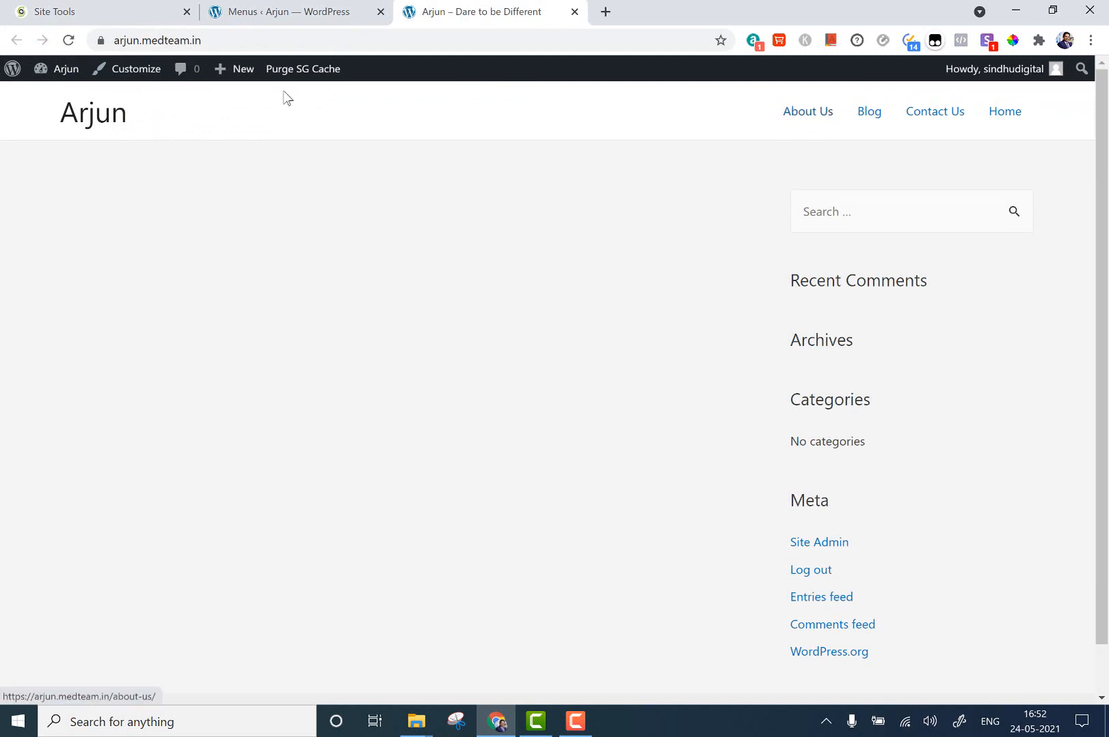
{"action": "left_click", "coordinate": [130, 69]}
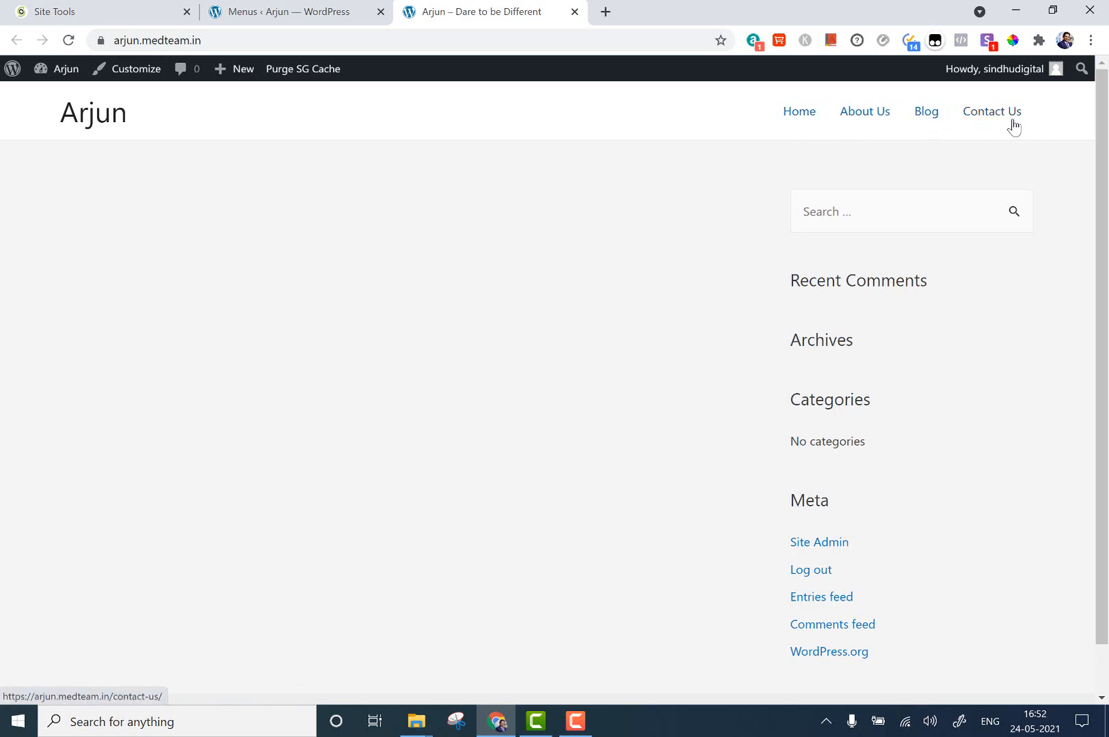
{"action": "left_click", "coordinate": [308, 12]}
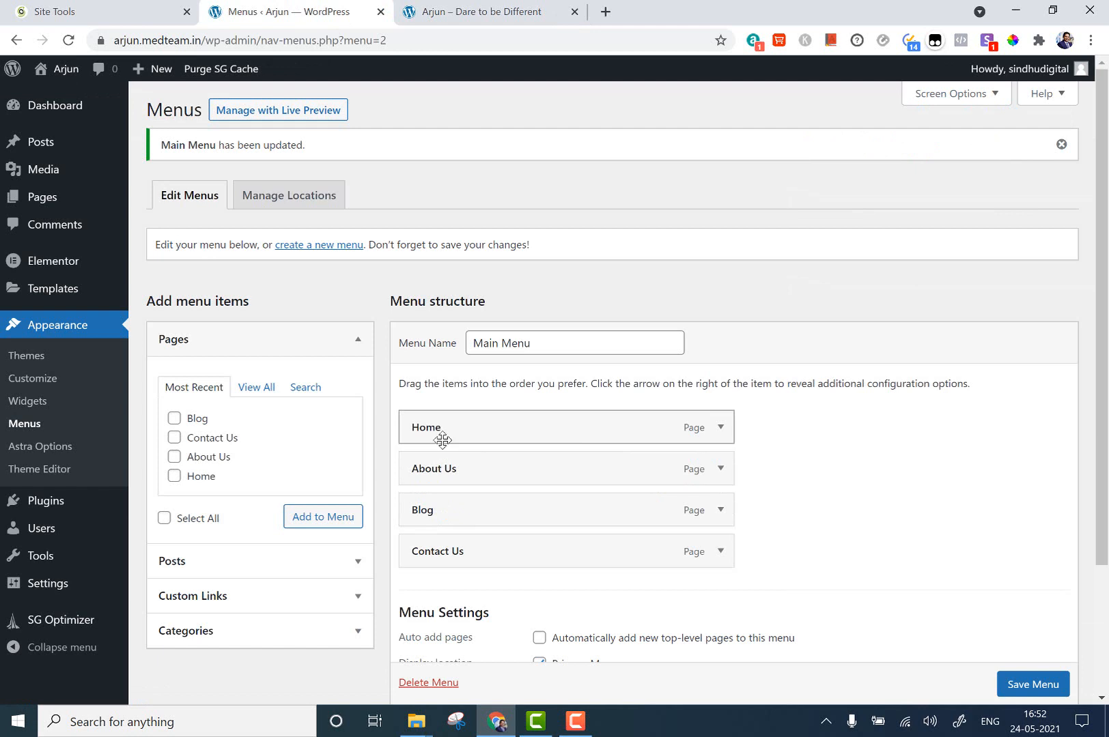
Nest About Us, Blog and Contact Us as sub items under Home, save the menu and check the dropdown on the live site
{"action": "left_click_drag", "start_coordinate": [449, 471], "coordinate": [489, 471]}
{"action": "left_click_drag", "start_coordinate": [436, 508], "coordinate": [500, 550]}
{"action": "left_click", "coordinate": [1031, 684]}
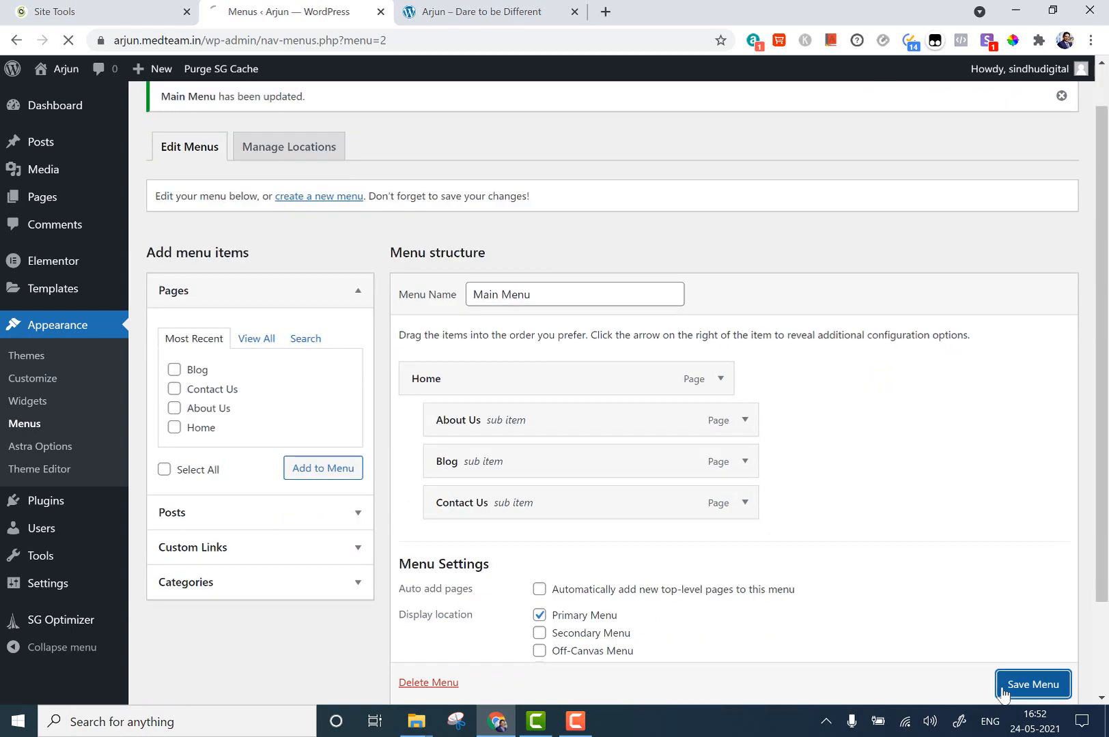
{"action": "left_click", "coordinate": [481, 12]}
{"action": "left_click", "coordinate": [68, 40]}
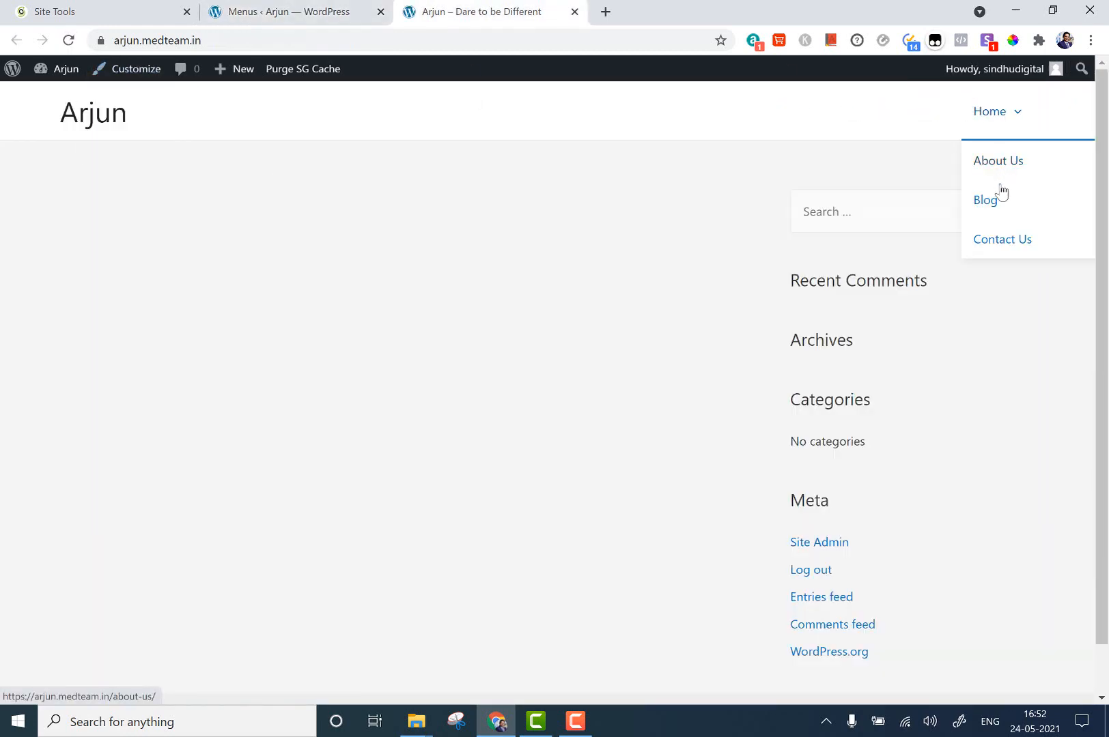
Move About Us, Blog and Contact Us back to the top level of Main Menu and save the menu
{"action": "left_click", "coordinate": [244, 4]}
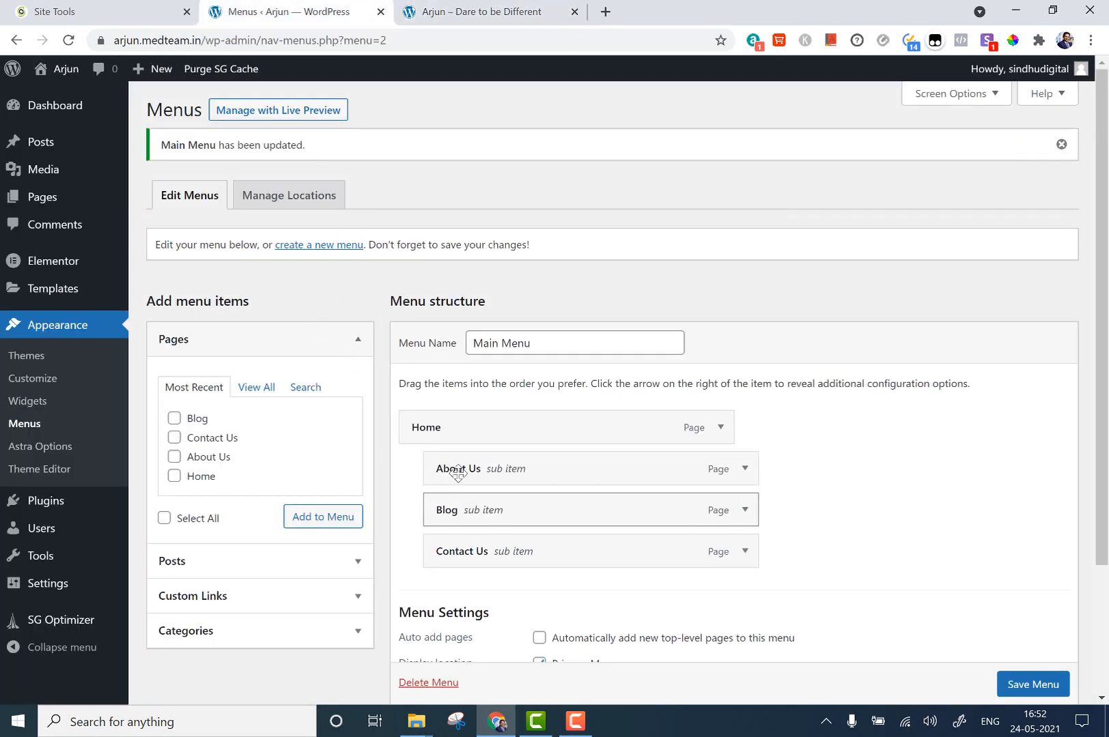
{"action": "left_click_drag", "start_coordinate": [457, 473], "coordinate": [390, 473]}
{"action": "left_click_drag", "start_coordinate": [438, 428], "coordinate": [447, 502]}
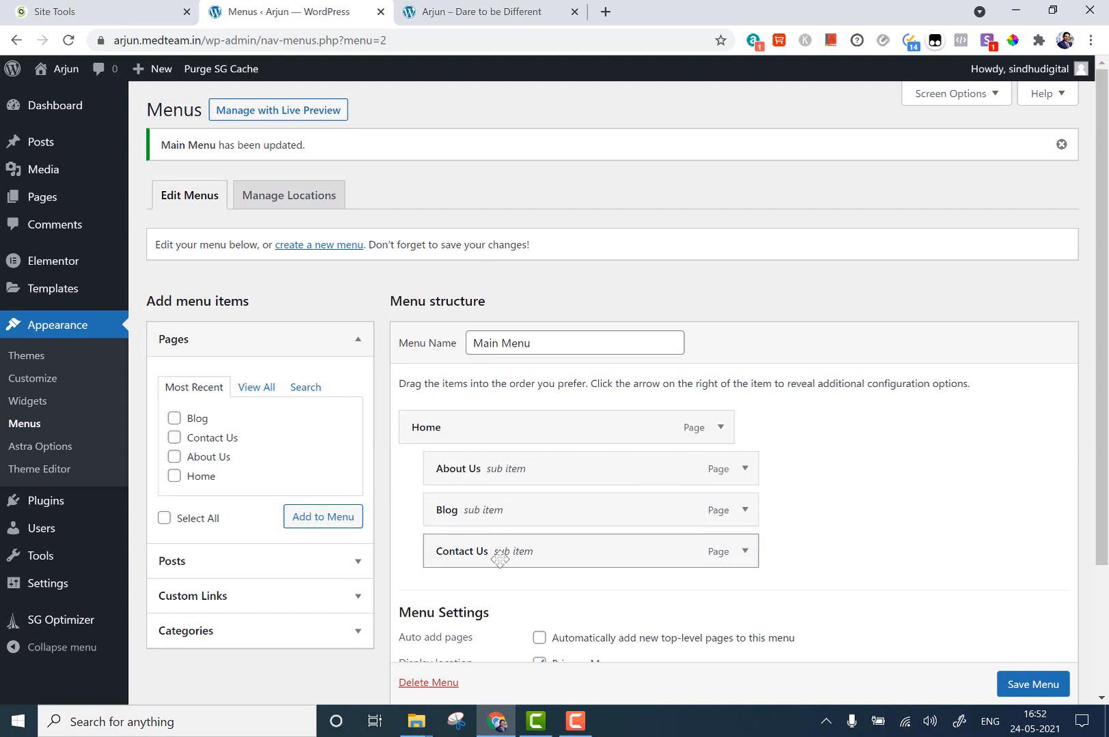
{"action": "left_click_drag", "start_coordinate": [499, 558], "coordinate": [440, 554]}
{"action": "left_click_drag", "start_coordinate": [454, 508], "coordinate": [358, 500]}
{"action": "left_click_drag", "start_coordinate": [503, 522], "coordinate": [409, 516]}
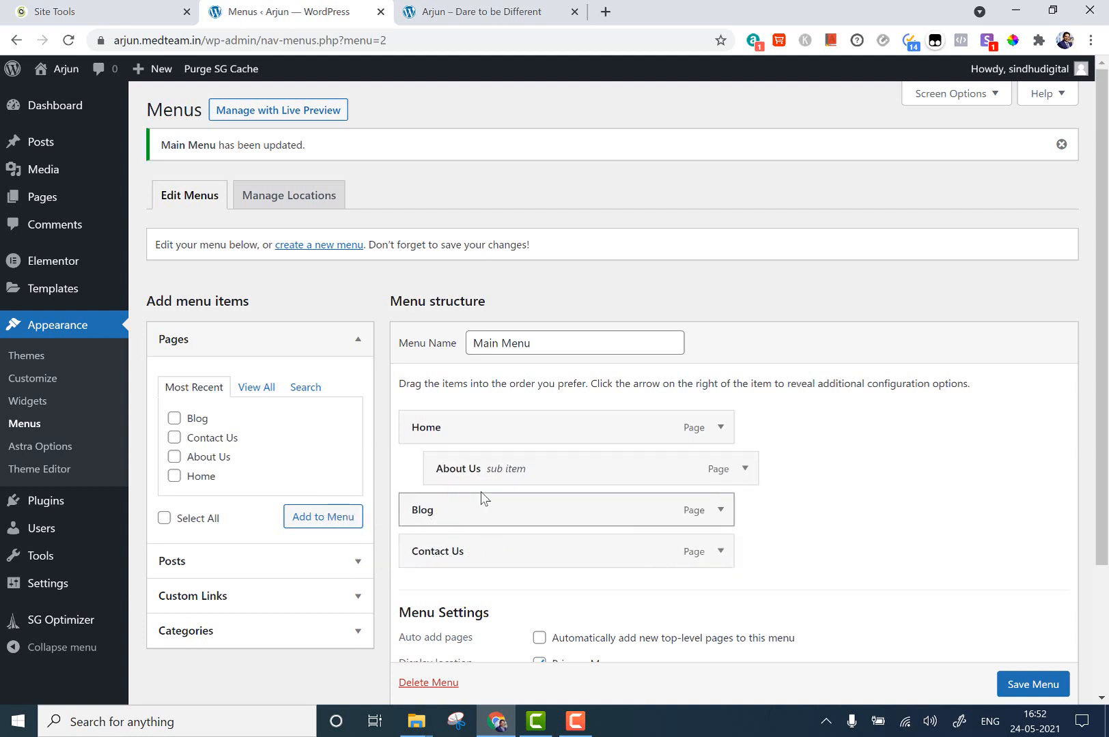
{"action": "left_click_drag", "start_coordinate": [477, 466], "coordinate": [429, 469]}
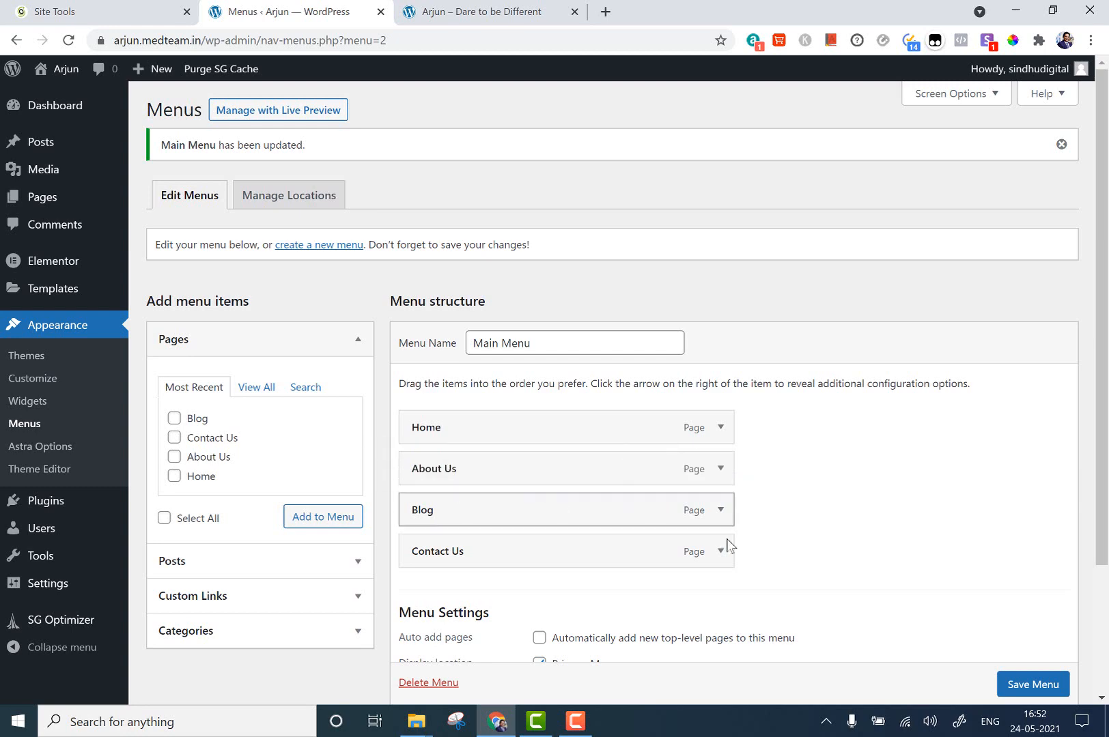
{"action": "left_click", "coordinate": [1028, 677]}
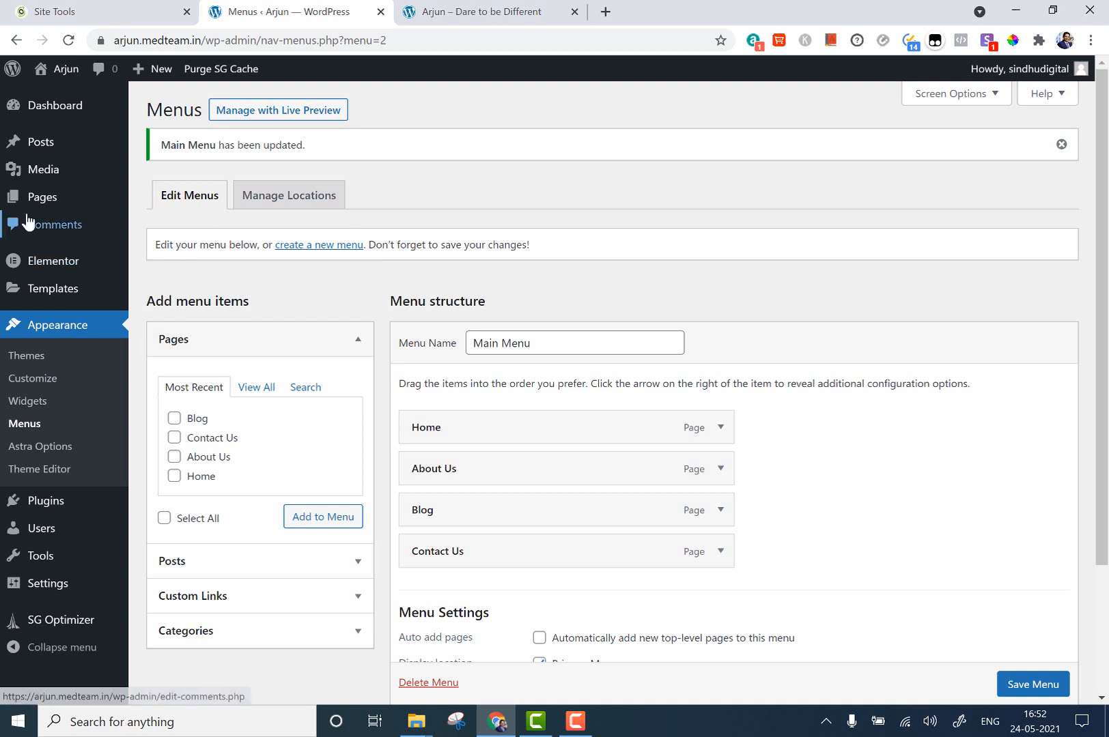
Open the Home page from the list of pages for editing with Elementor
{"action": "mouse_move", "coordinate": [38, 158]}
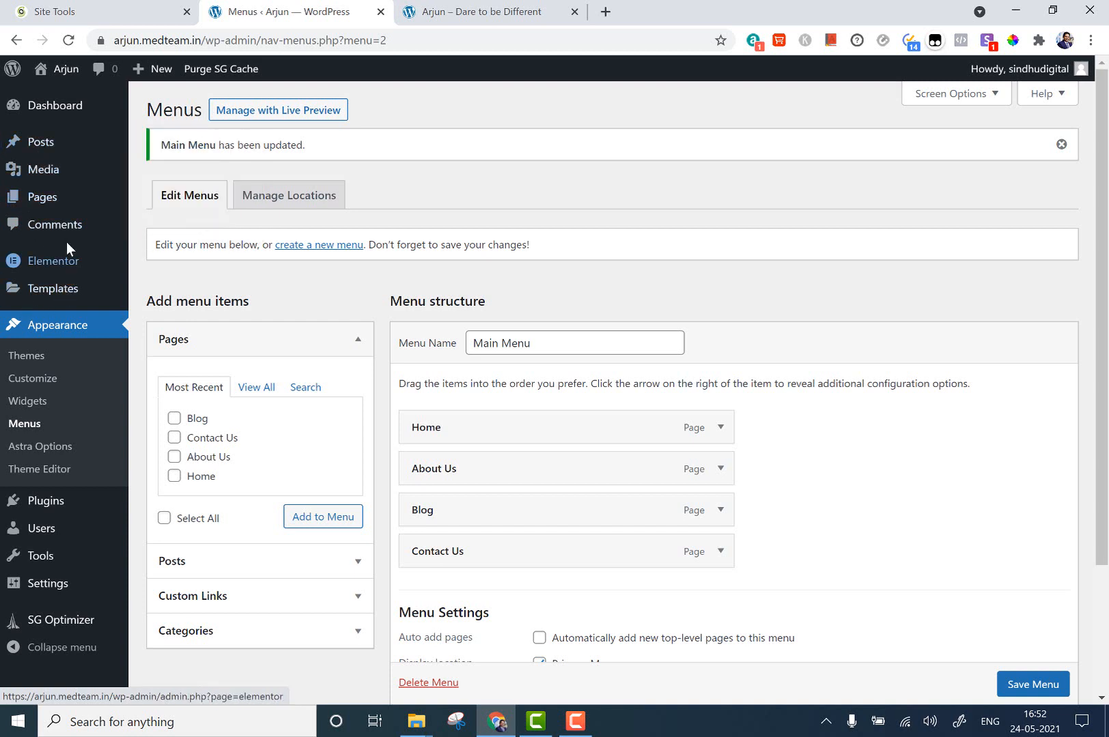
{"action": "mouse_move", "coordinate": [44, 205]}
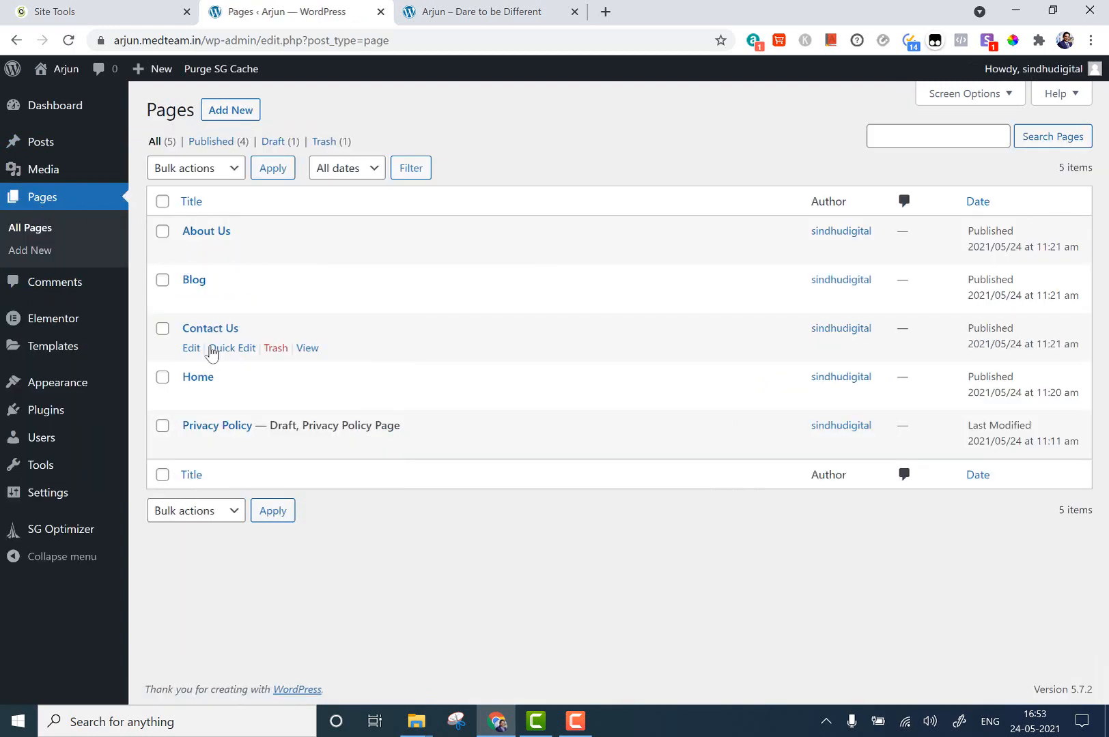
{"action": "left_click", "coordinate": [192, 398]}
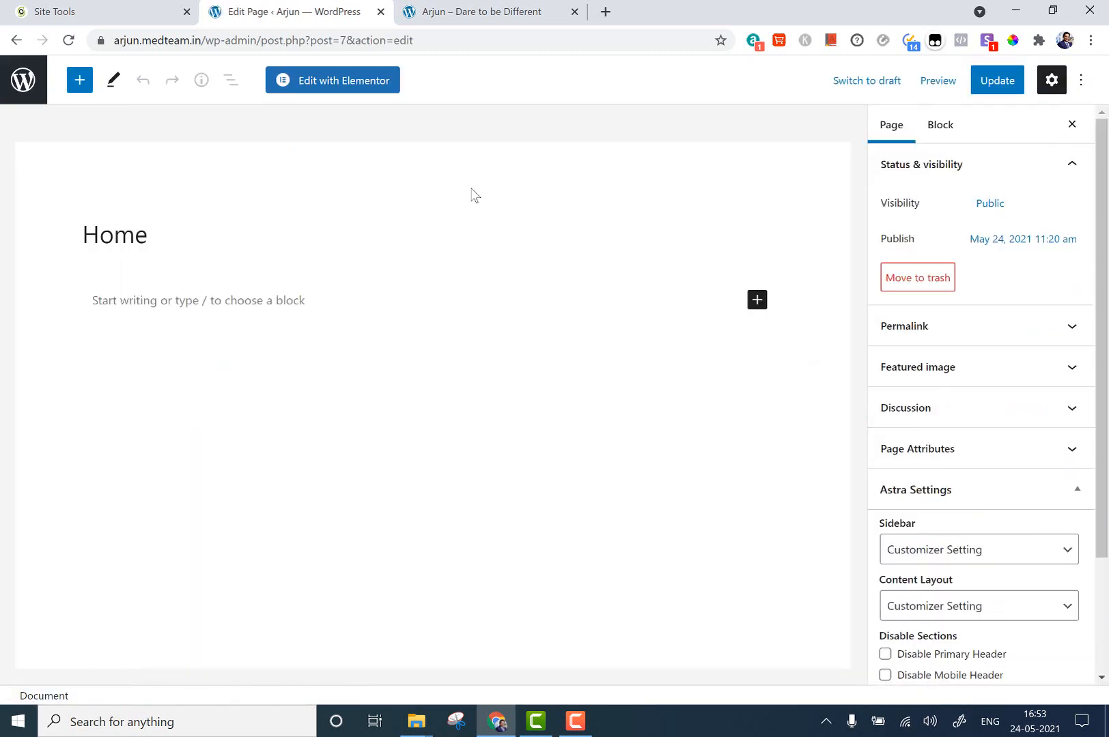
{"action": "left_click", "coordinate": [392, 94]}
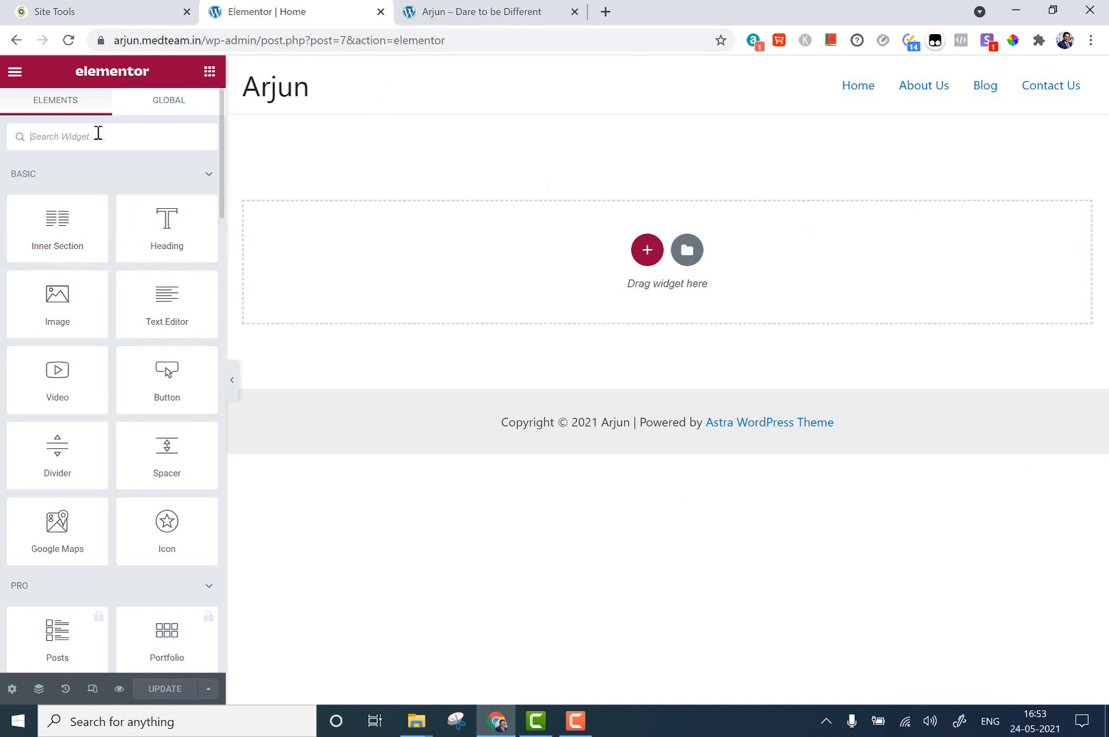
Examine the available widgets, the section structure choices and the page template library without inserting anything
{"action": "scroll", "coordinate": [126, 300], "scroll_direction": "down", "scroll_amount": 15}
{"action": "scroll", "coordinate": [126, 365], "scroll_direction": "up", "scroll_amount": 15}
{"action": "scroll", "coordinate": [68, 478], "scroll_direction": "down", "scroll_amount": 4}
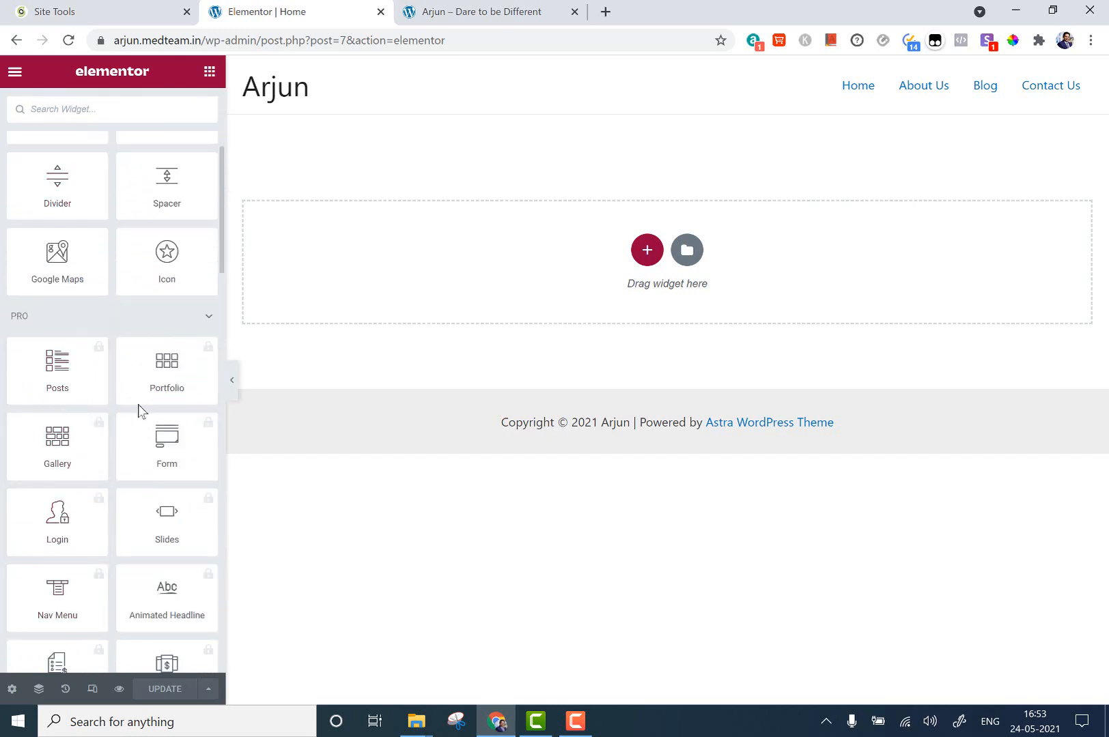
{"action": "scroll", "coordinate": [137, 584], "scroll_direction": "up", "scroll_amount": 4}
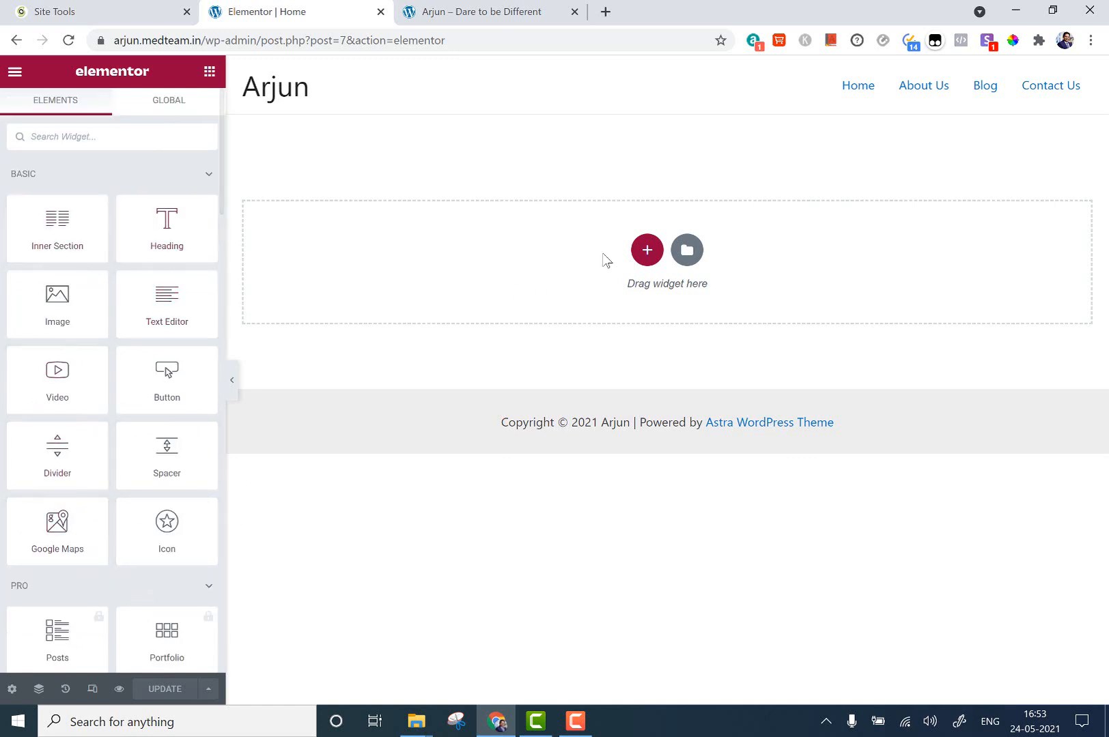
{"action": "left_click", "coordinate": [646, 251]}
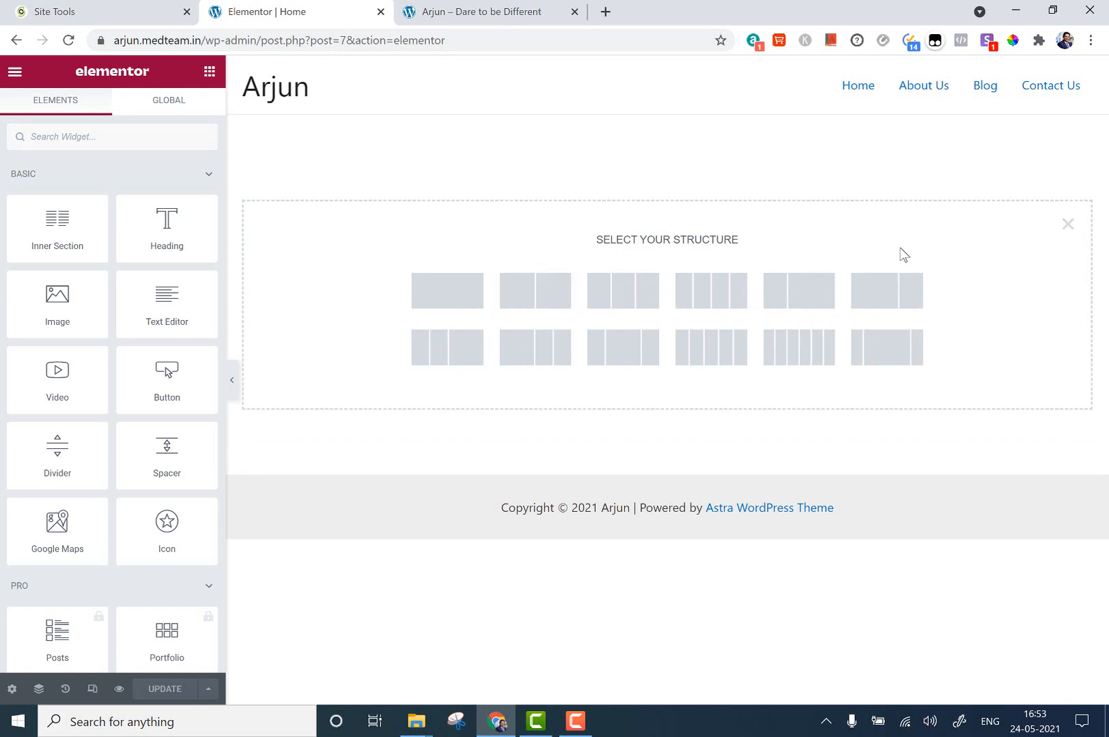
{"action": "left_click", "coordinate": [1067, 225]}
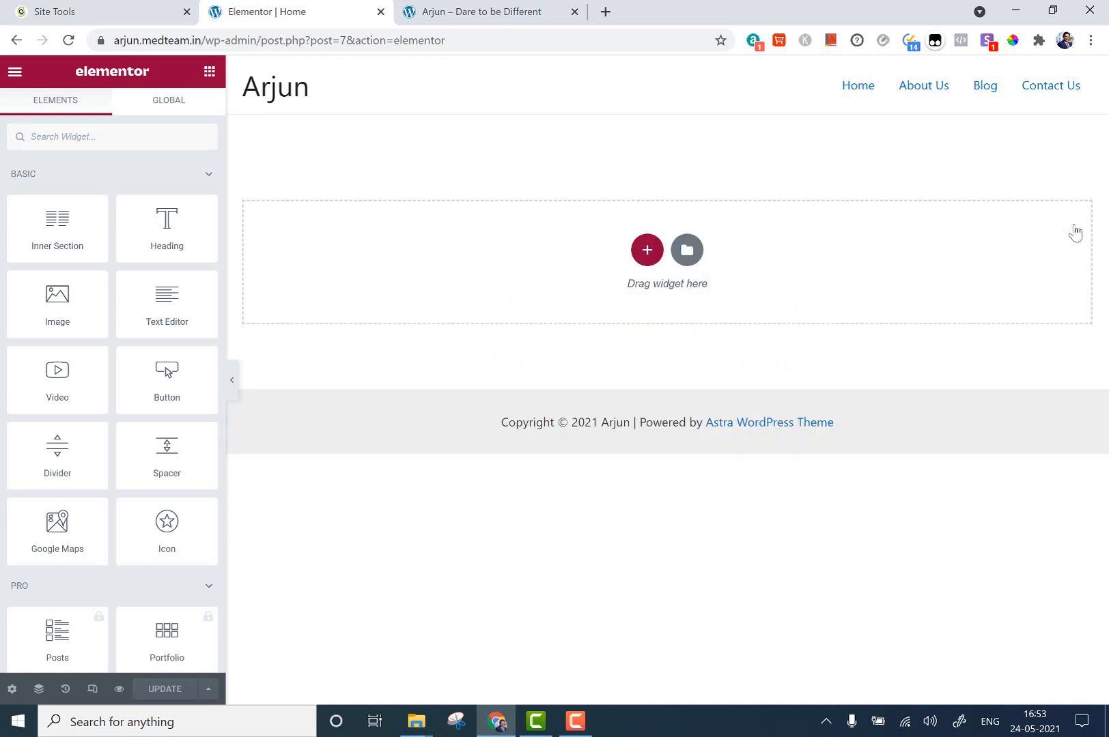
{"action": "left_click", "coordinate": [686, 250]}
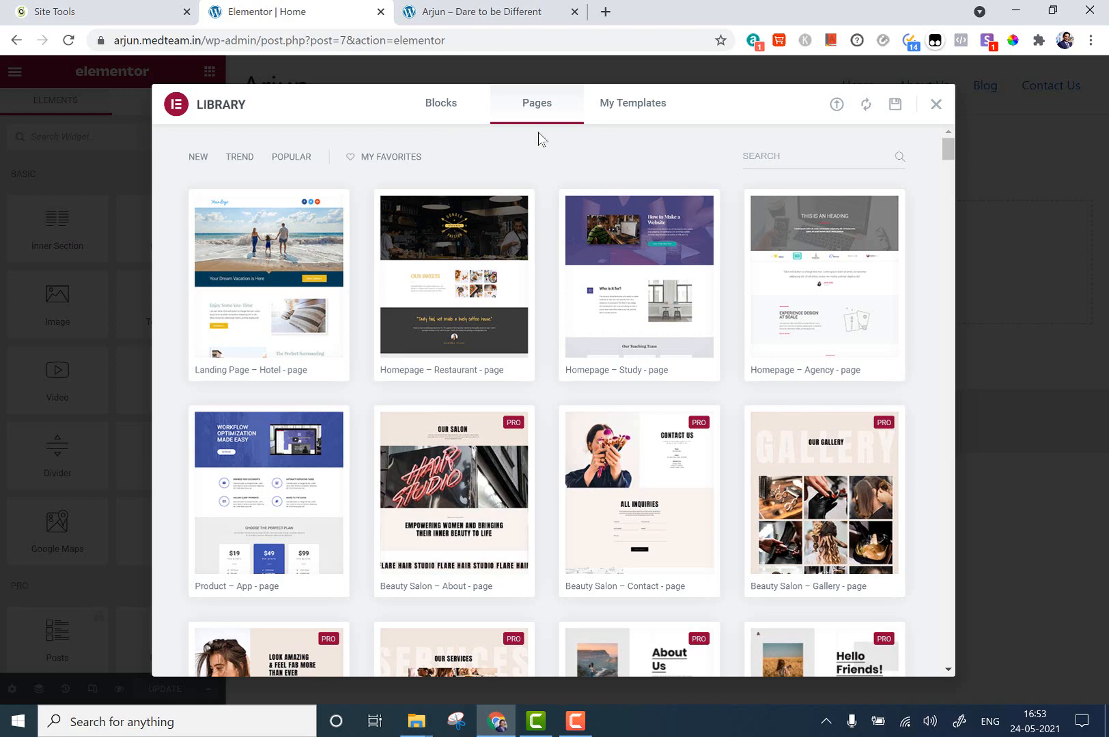
{"action": "left_click", "coordinate": [934, 106]}
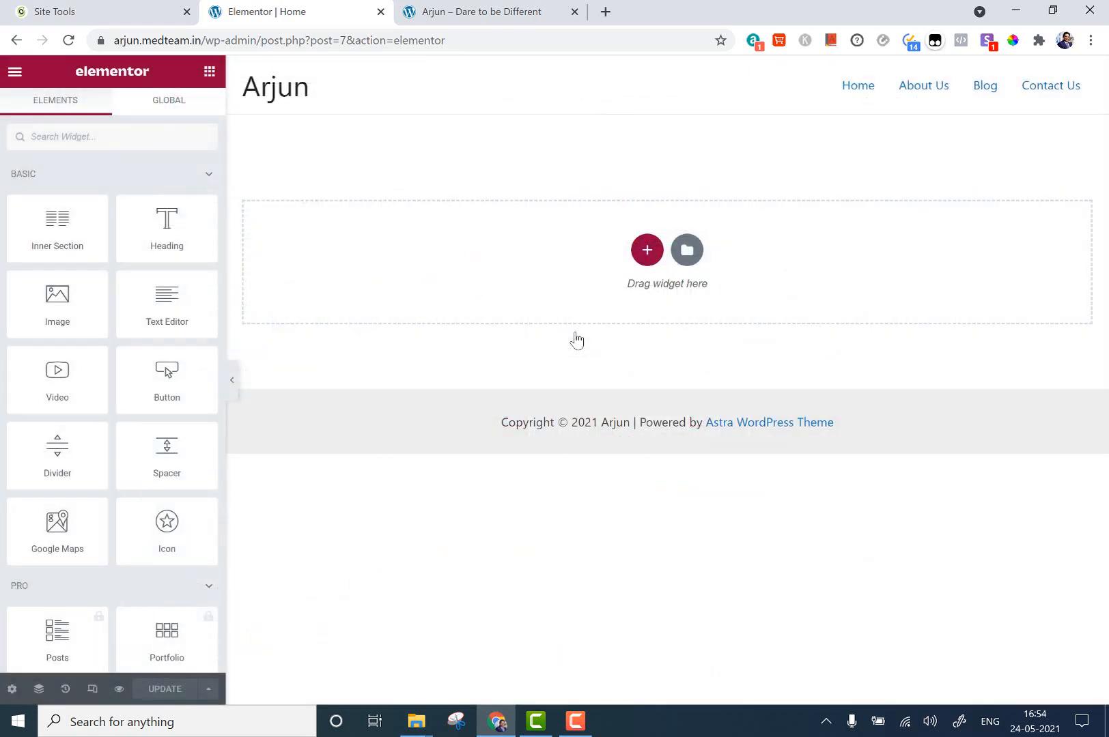
Add a single-column section to the Home page and place an Image widget in it
{"action": "left_click", "coordinate": [646, 250]}
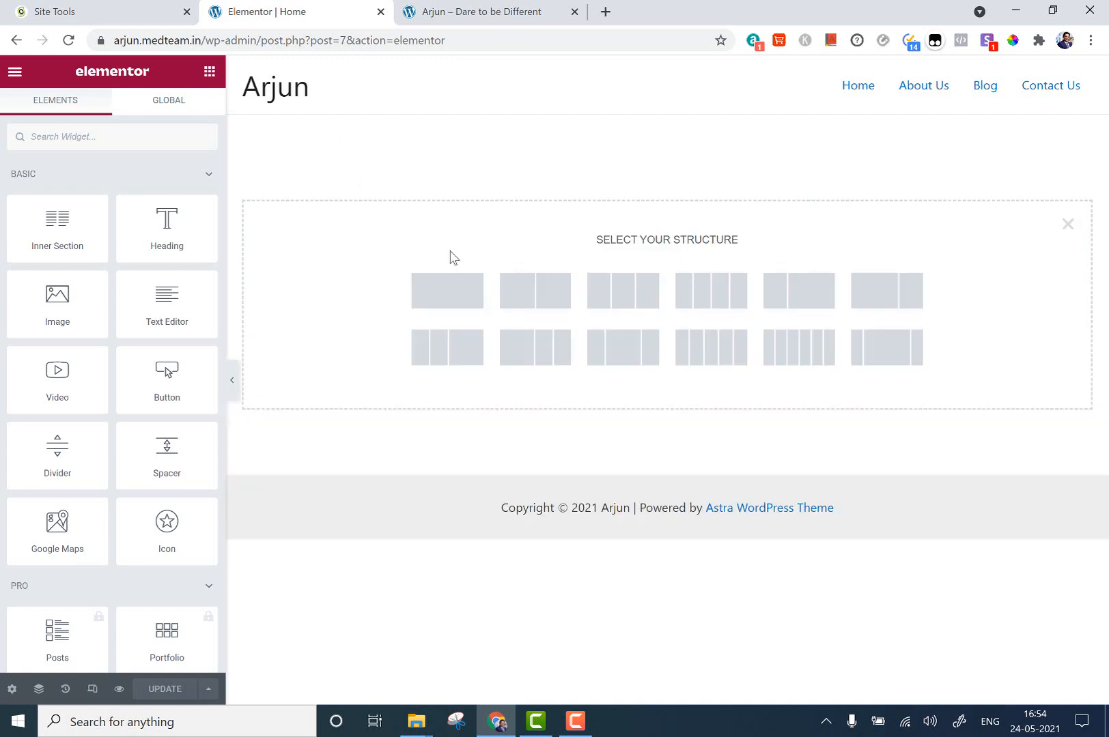
{"action": "left_click", "coordinate": [453, 305]}
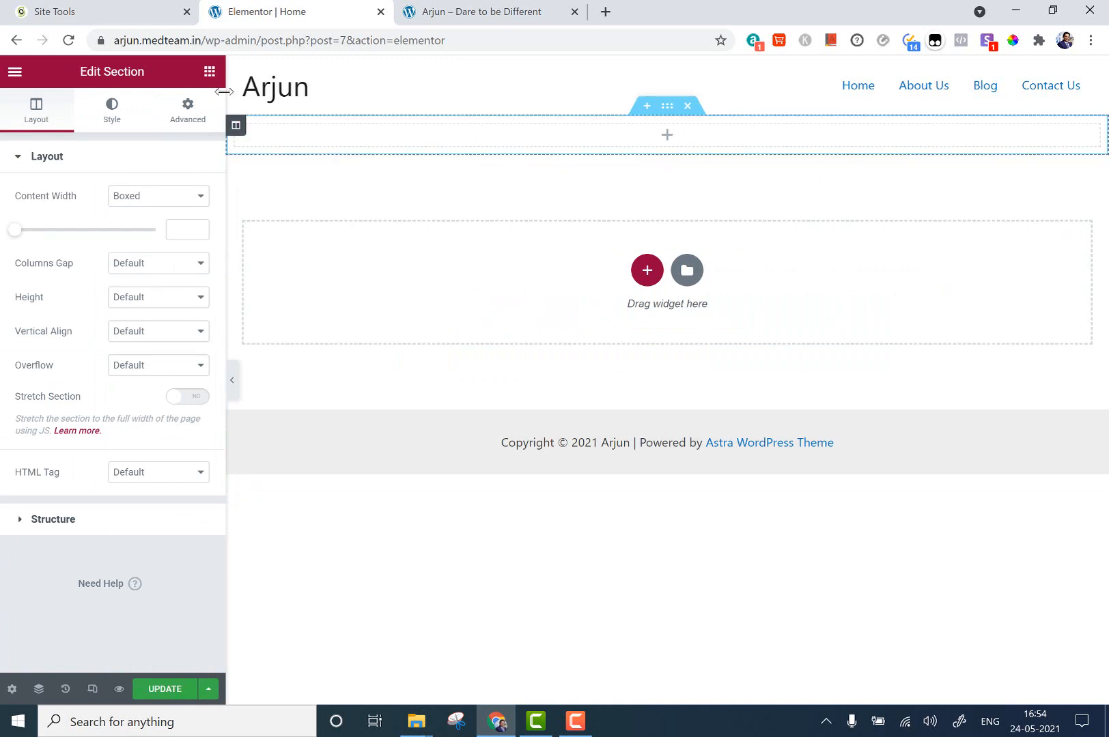
{"action": "left_click", "coordinate": [209, 72]}
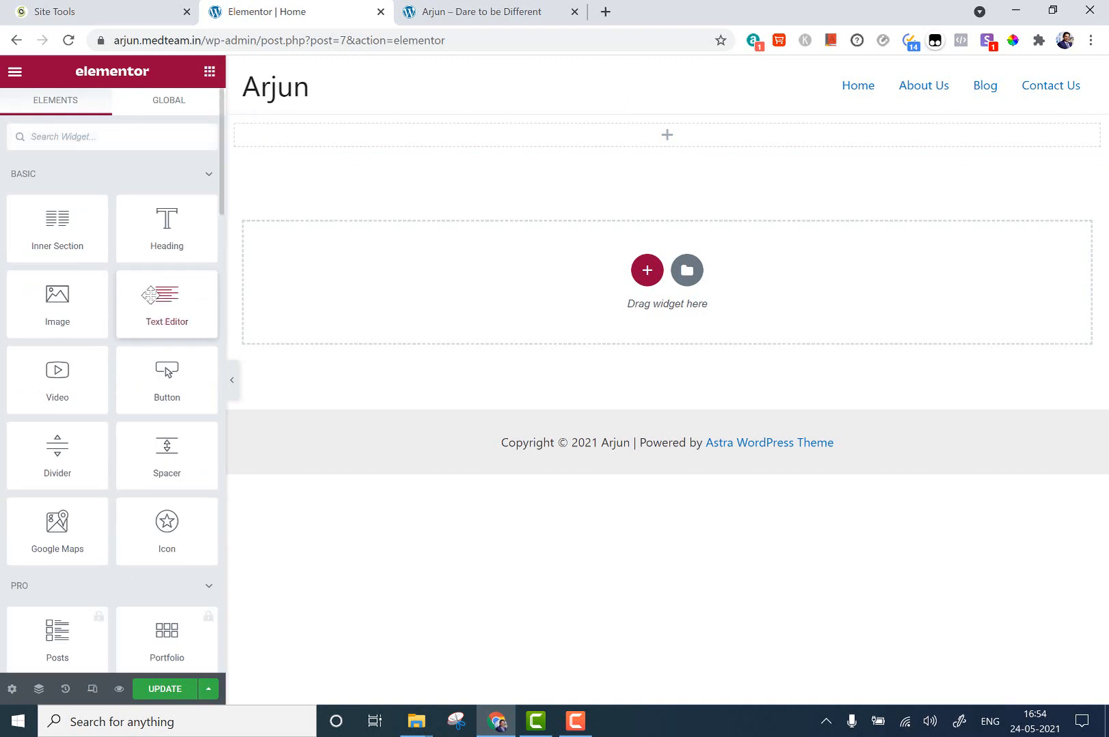
{"action": "left_click_drag", "start_coordinate": [73, 310], "coordinate": [549, 133]}
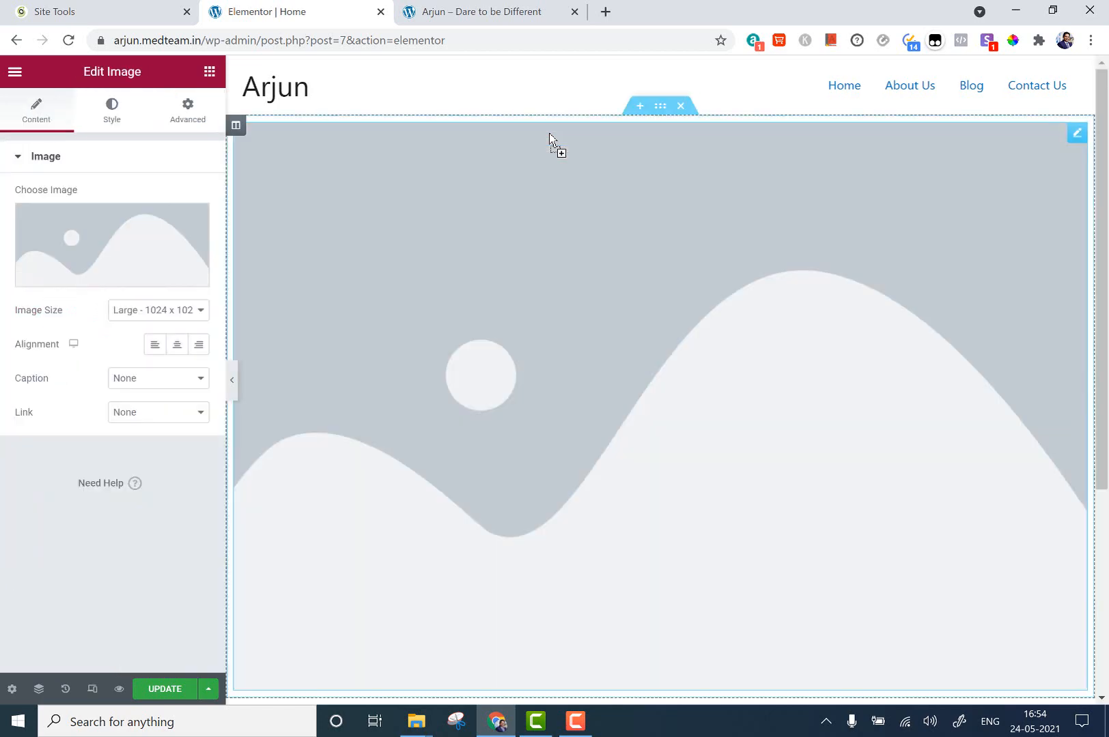
Upload 2004_m10_i005_n021 from the vip folder on the Desktop and insert it as the widget's image
{"action": "left_click", "coordinate": [93, 228]}
{"action": "left_click", "coordinate": [591, 387]}
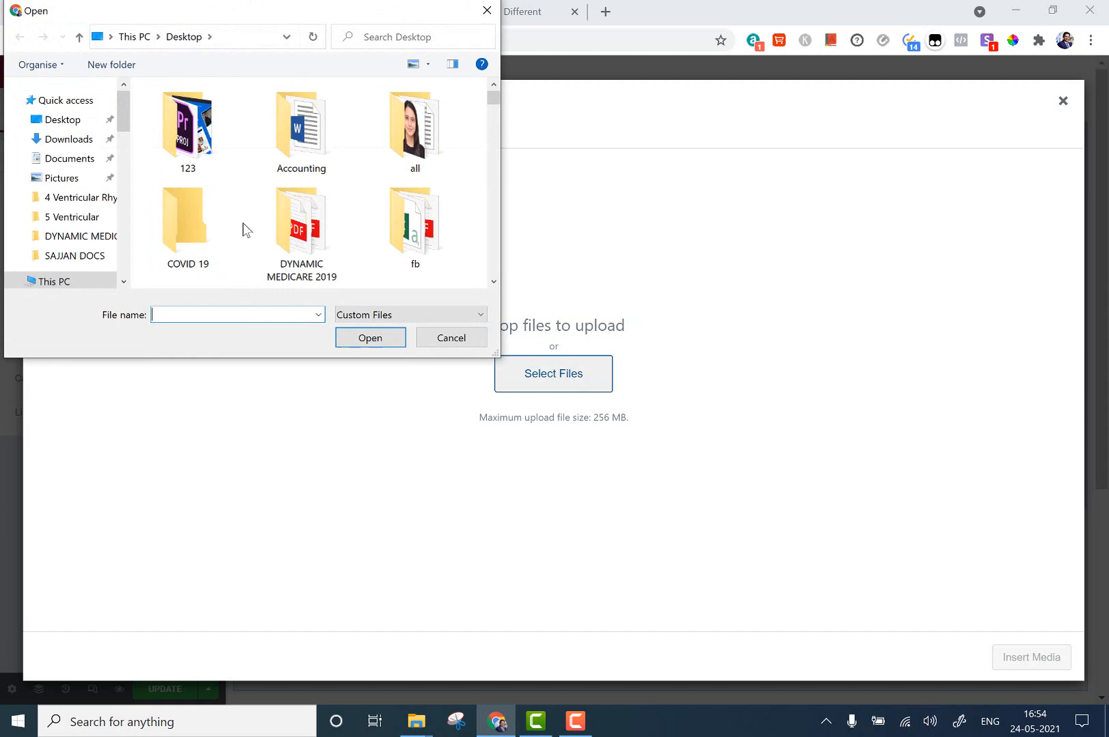
{"action": "double_click", "coordinate": [208, 152]}
{"action": "left_click", "coordinate": [138, 36]}
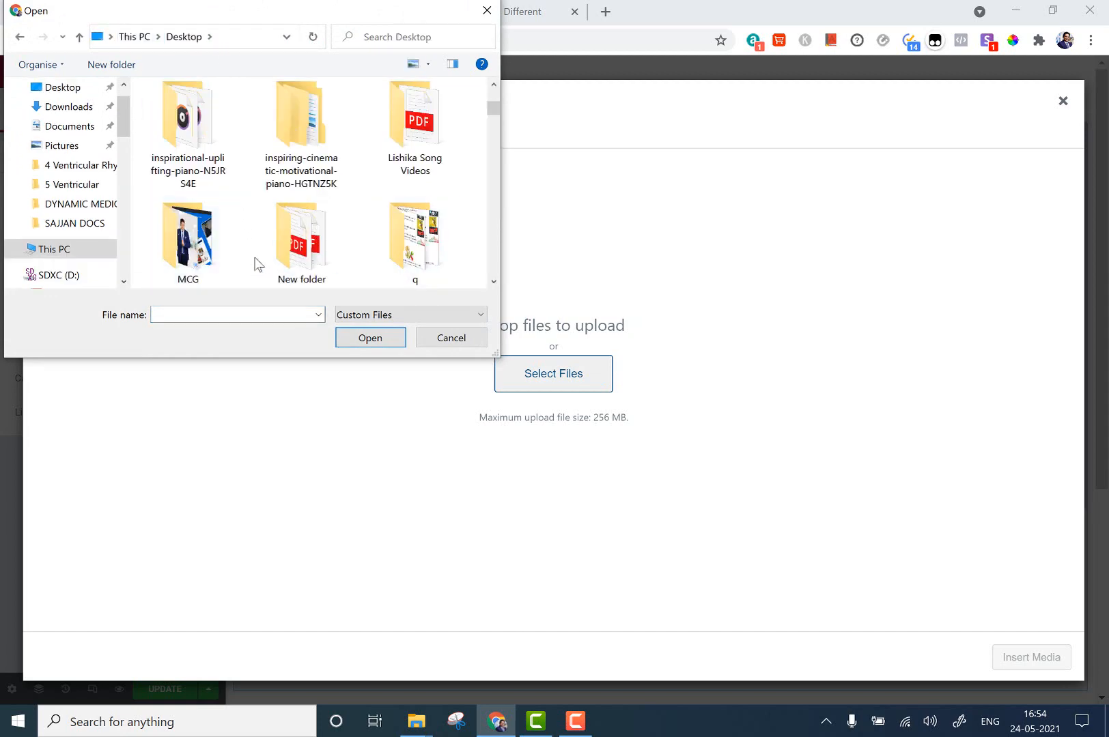
{"action": "double_click", "coordinate": [190, 238]}
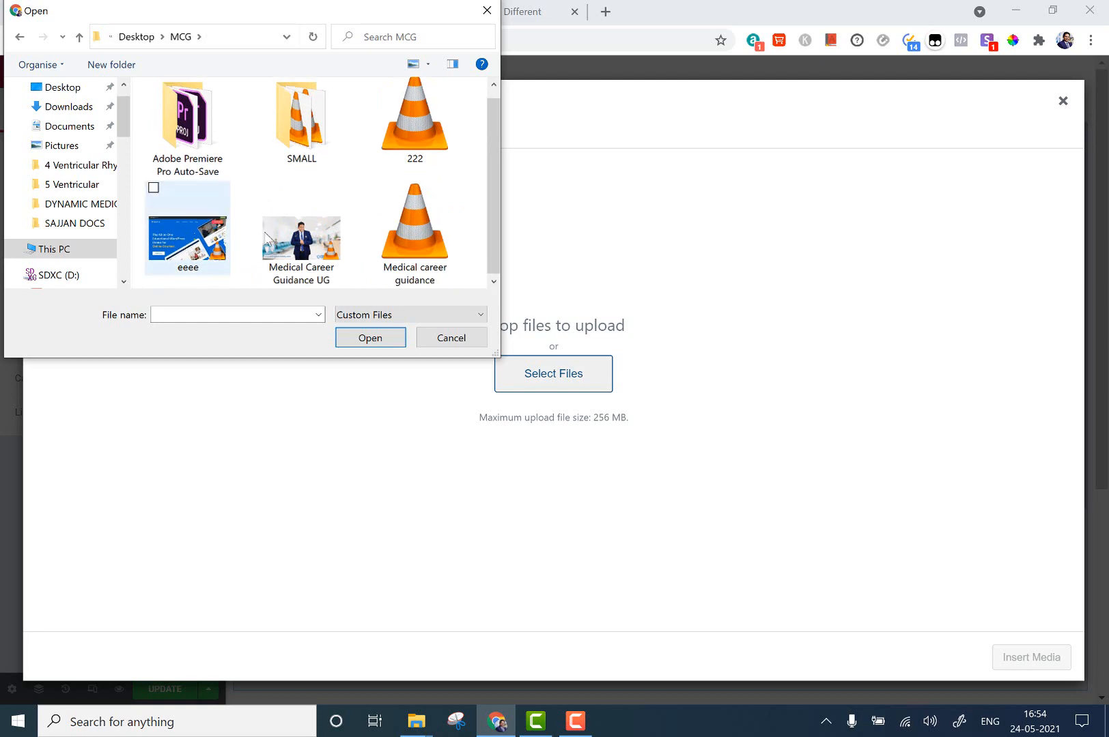
{"action": "left_click", "coordinate": [136, 37]}
{"action": "scroll", "coordinate": [383, 212], "scroll_direction": "down", "scroll_amount": 10}
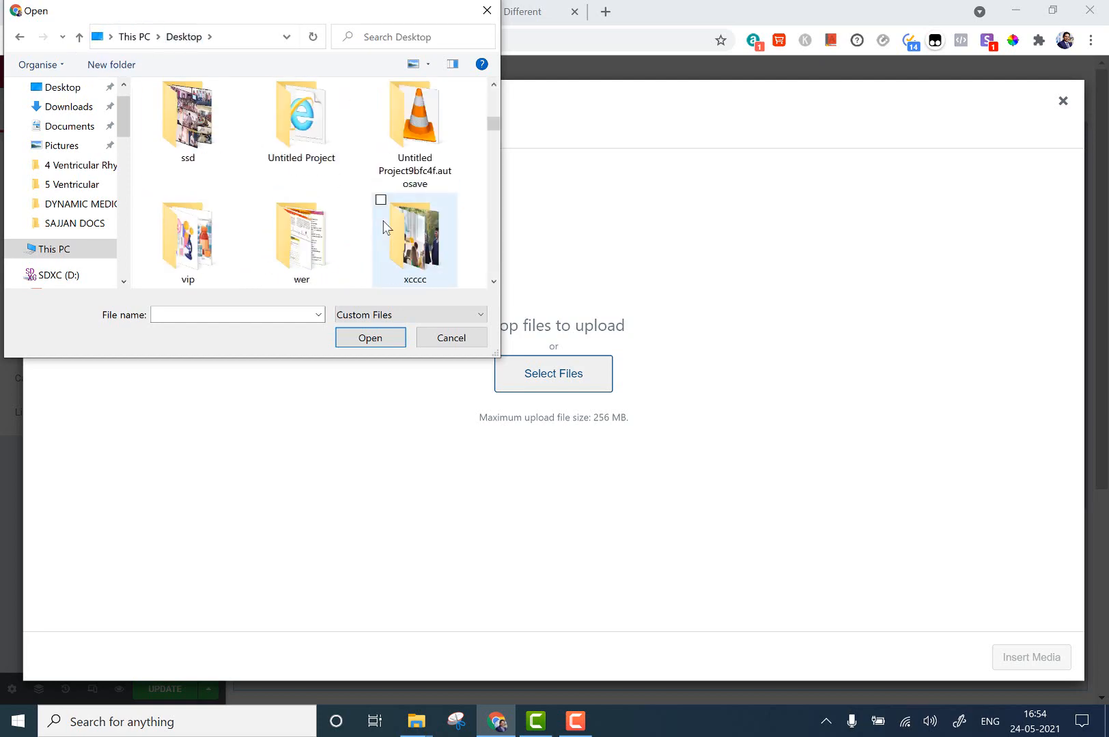
{"action": "scroll", "coordinate": [383, 212], "scroll_direction": "up", "scroll_amount": 3}
{"action": "double_click", "coordinate": [188, 164]}
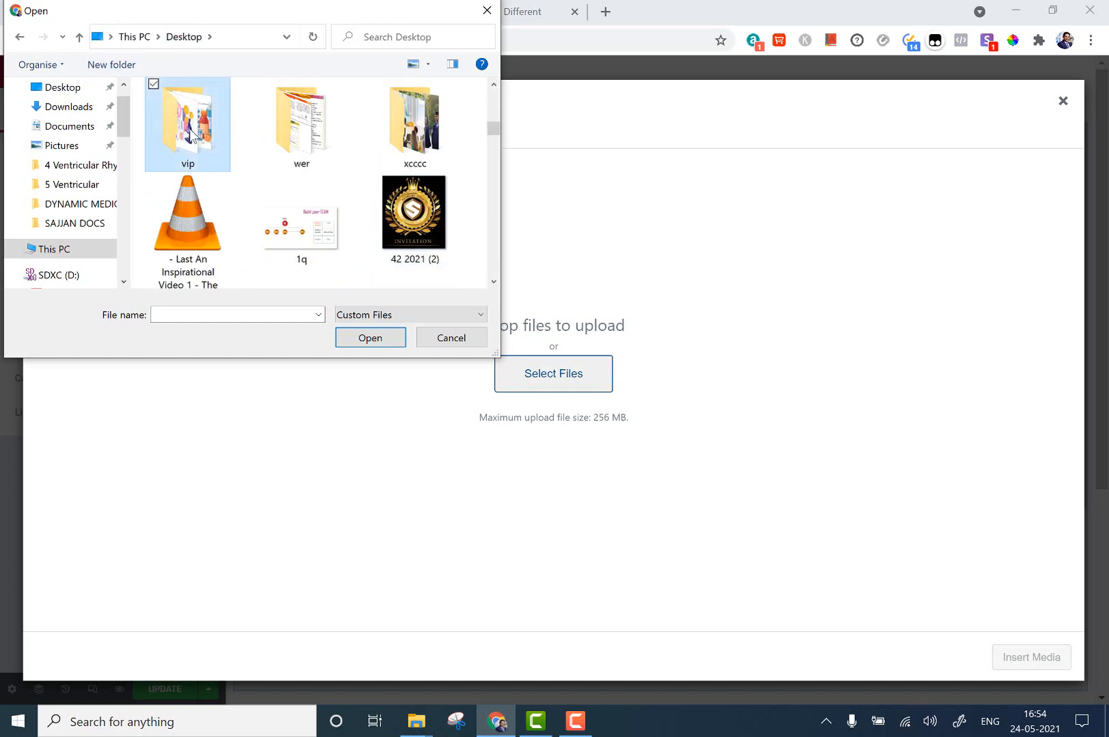
{"action": "scroll", "coordinate": [308, 157], "scroll_direction": "down", "scroll_amount": 3}
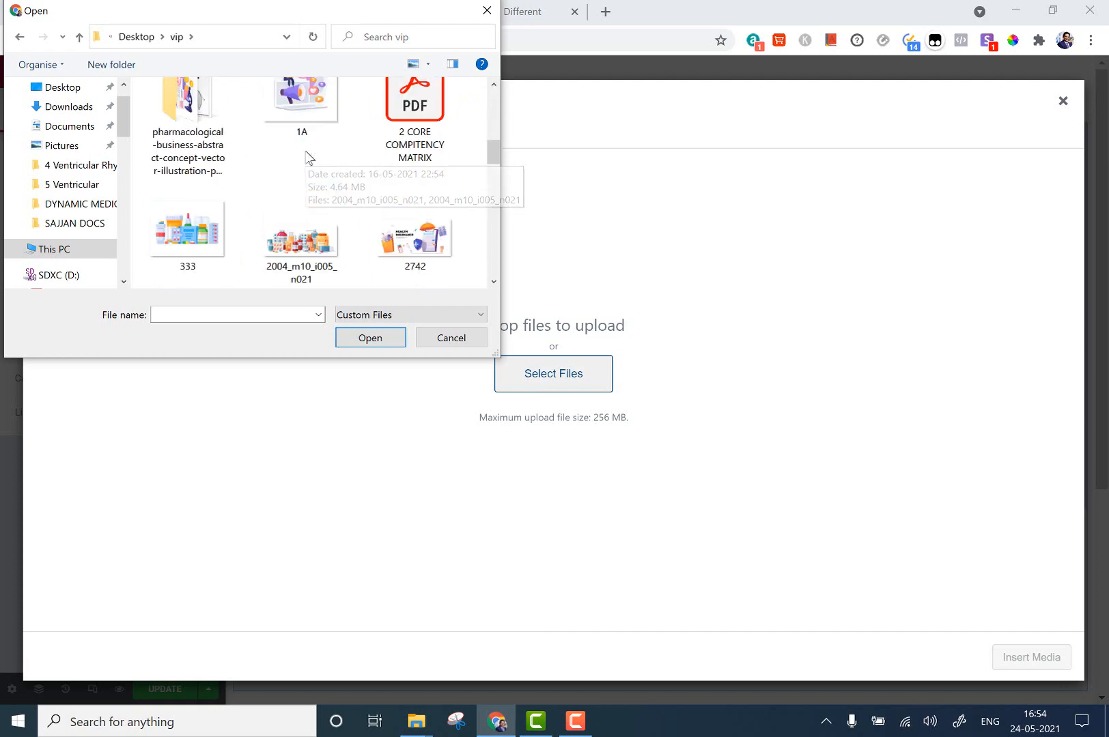
{"action": "left_click", "coordinate": [301, 243]}
{"action": "left_click", "coordinate": [369, 338]}
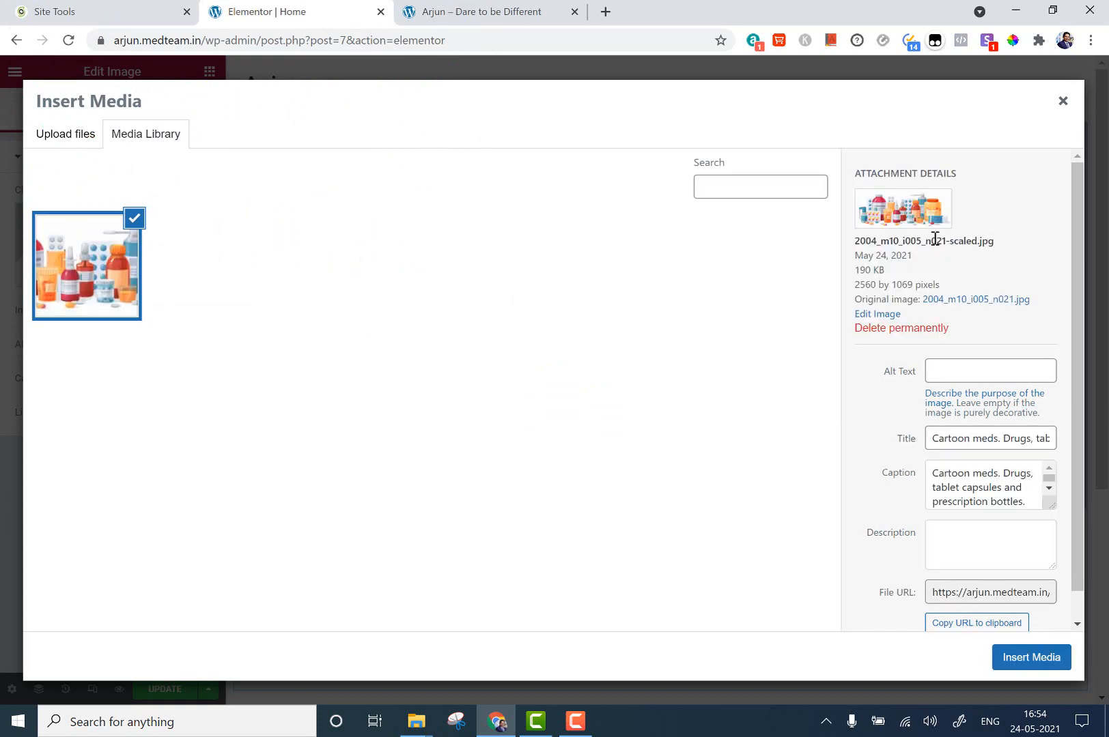
{"action": "left_click", "coordinate": [1027, 657]}
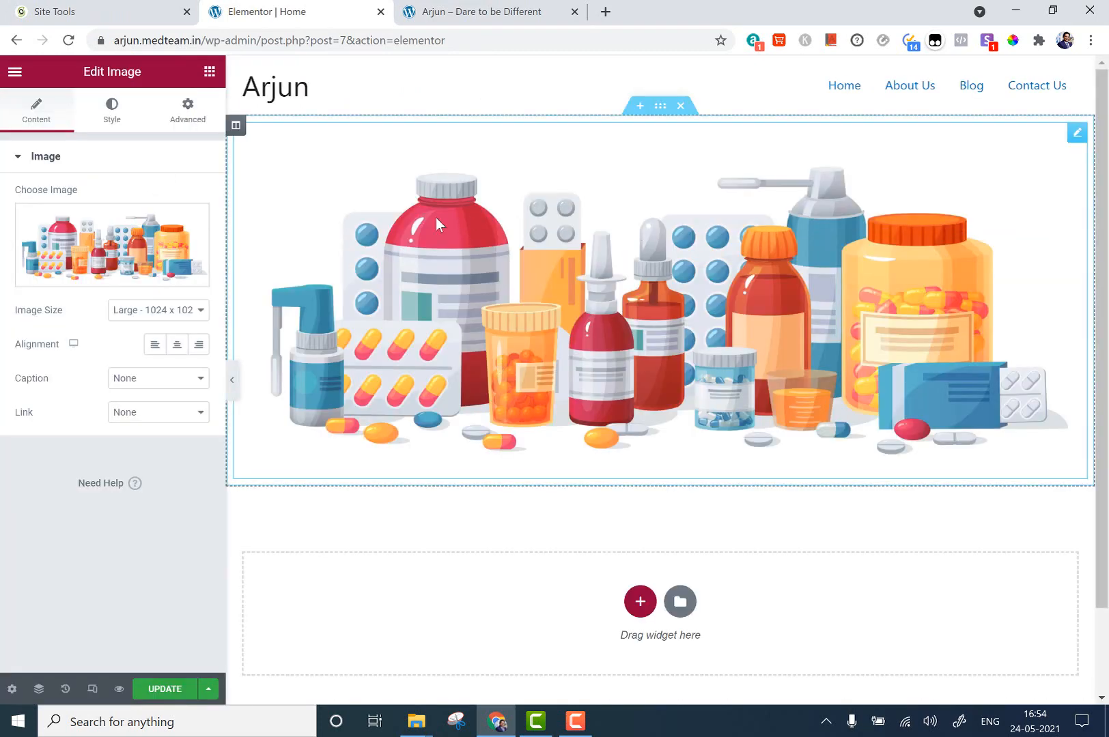
Add a section with two equal columns below the image and return to the widget list
{"action": "scroll", "coordinate": [614, 457], "scroll_direction": "down", "scroll_amount": 2}
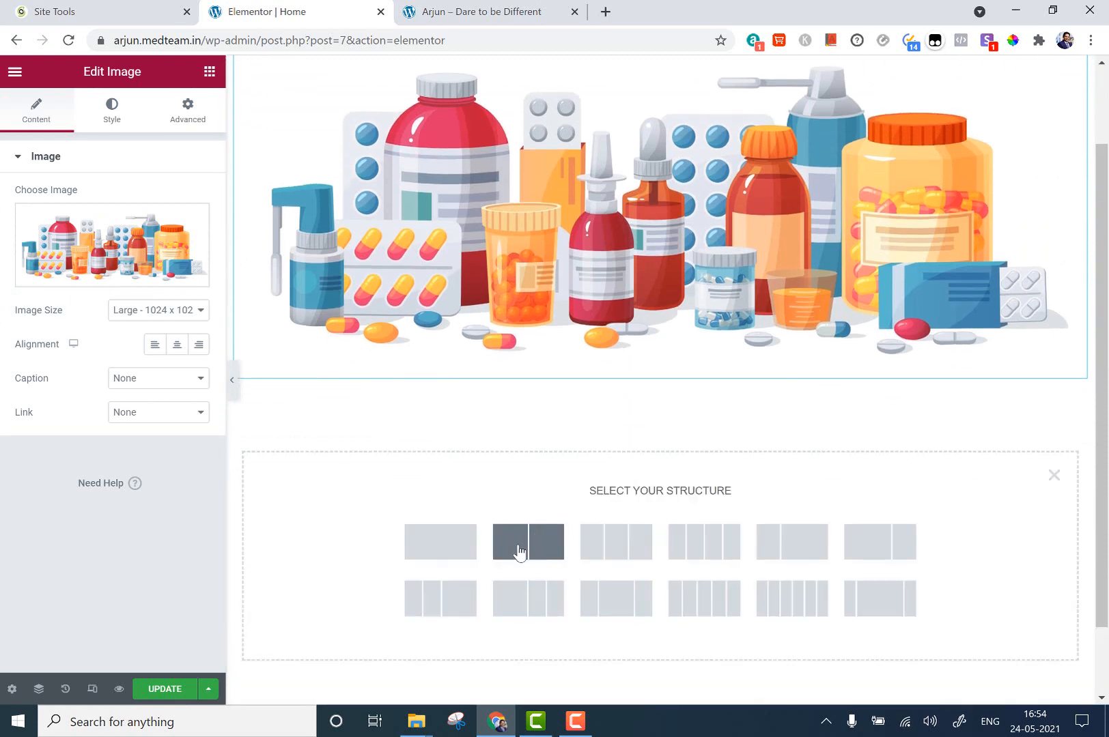
{"action": "left_click", "coordinate": [526, 553]}
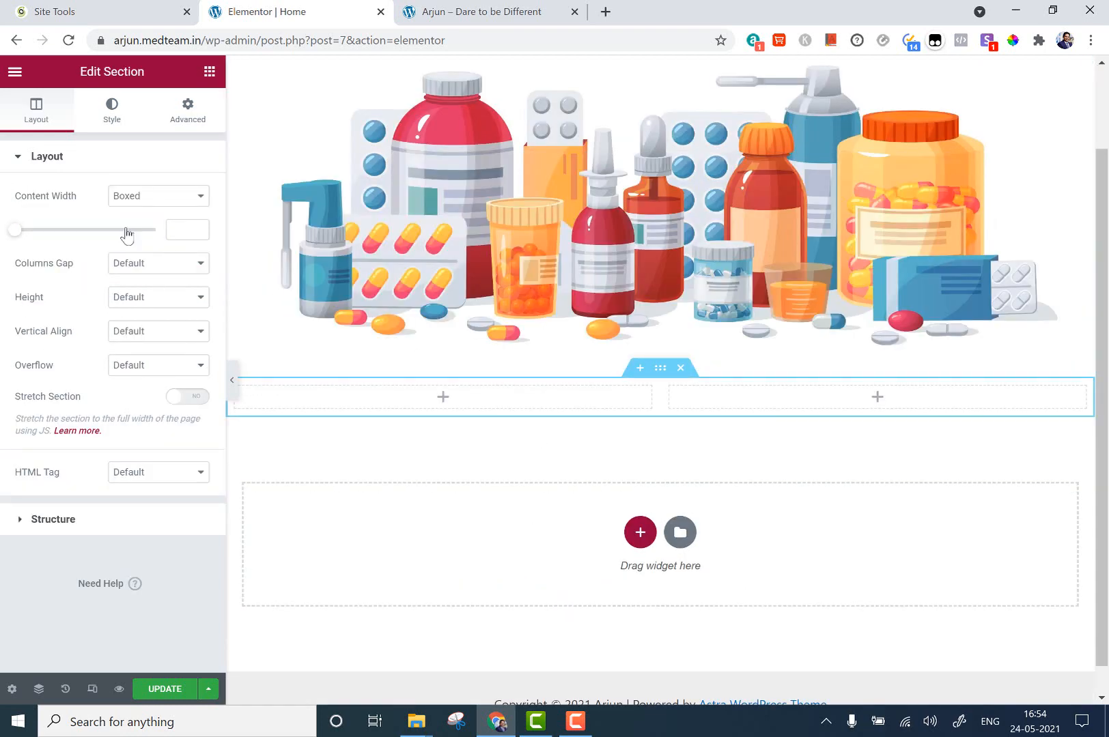
{"action": "left_click", "coordinate": [190, 112]}
{"action": "left_click", "coordinate": [209, 71]}
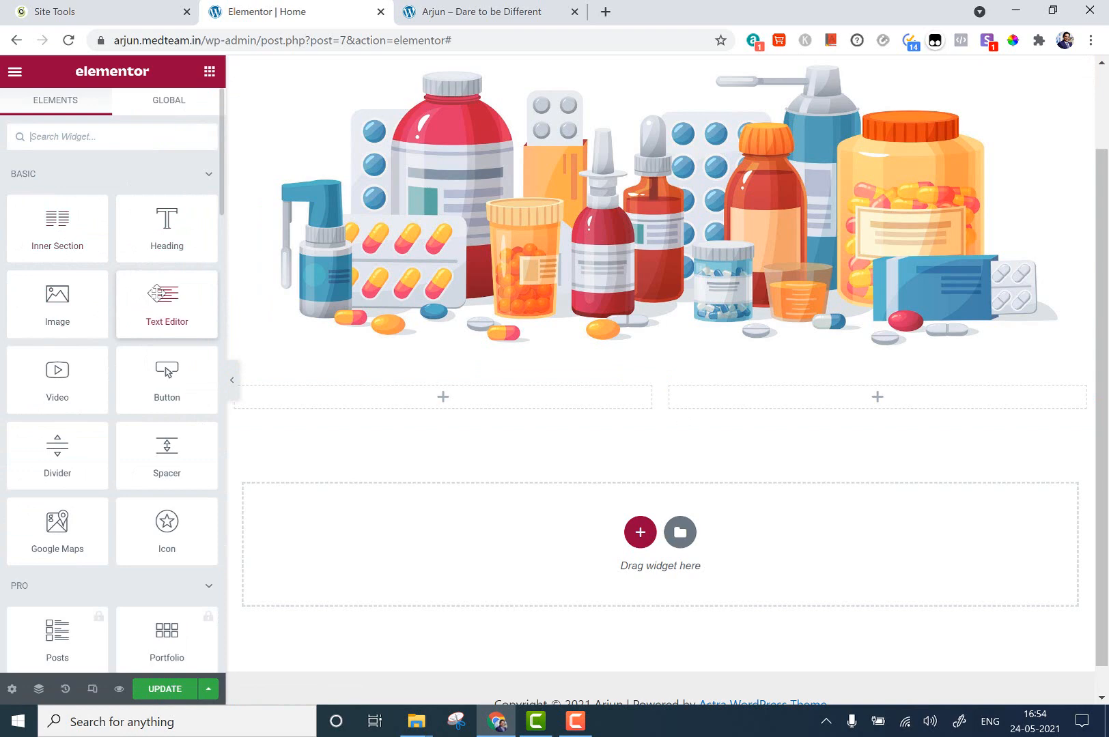
Place a Video widget in the left column and a Text Editor widget in the right column of the two-column section
{"action": "left_click_drag", "start_coordinate": [58, 373], "coordinate": [447, 399]}
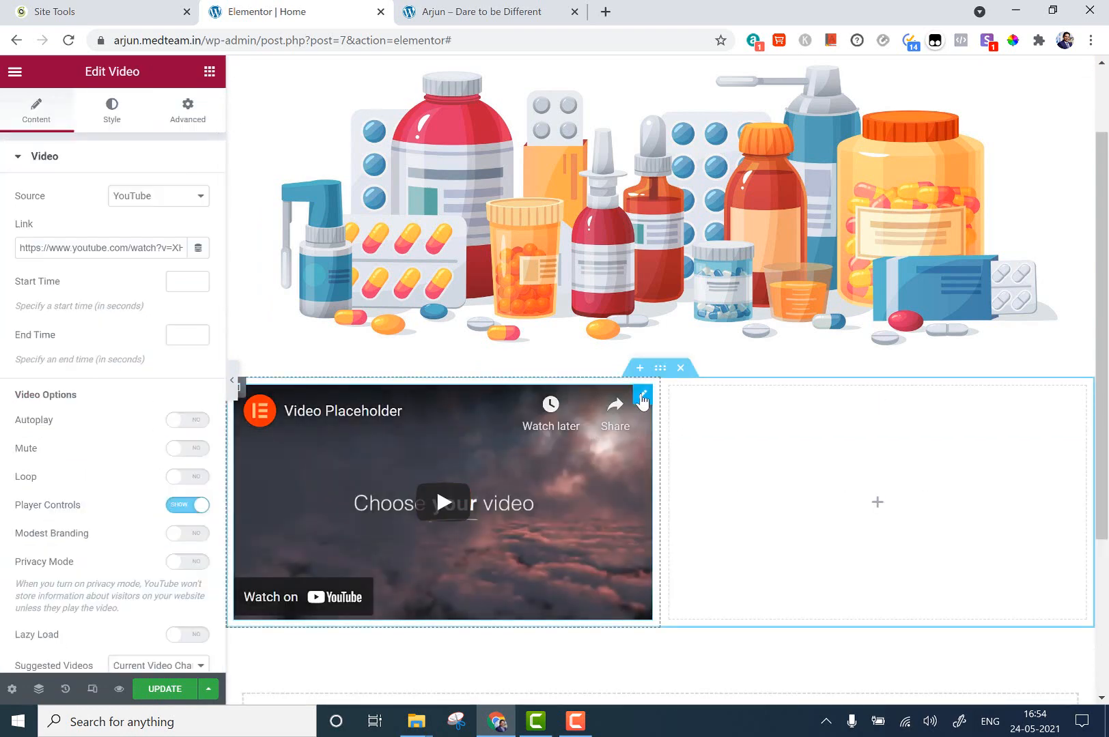
{"action": "left_click", "coordinate": [210, 71]}
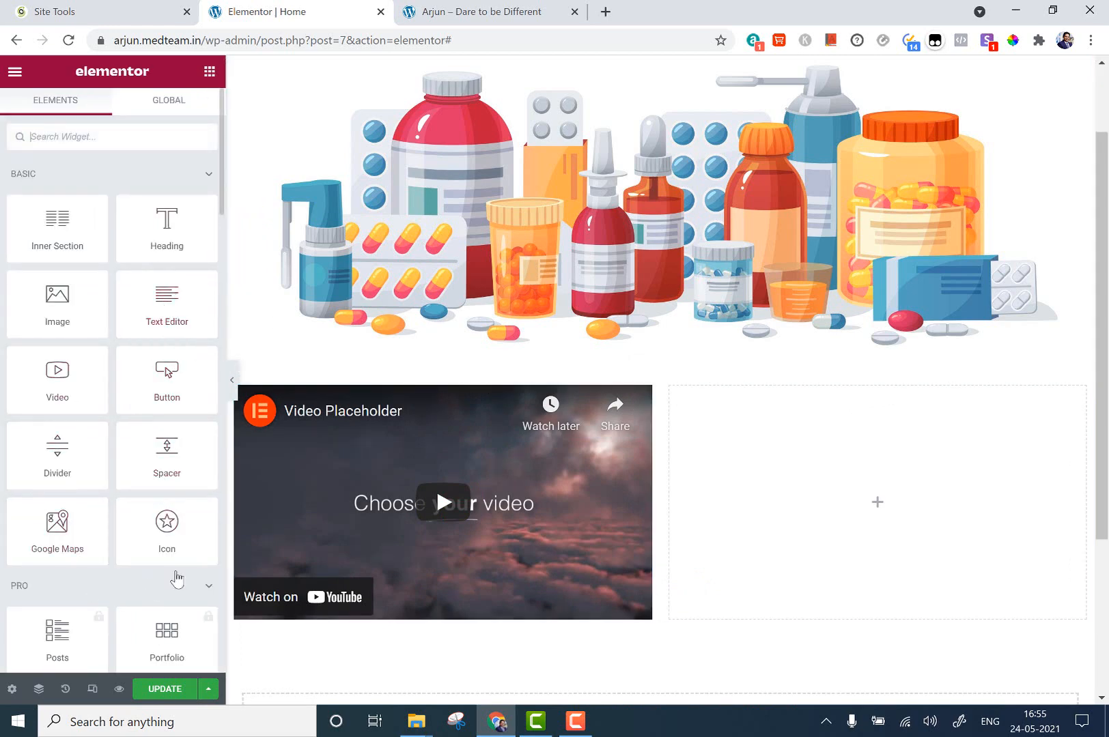
{"action": "left_click_drag", "start_coordinate": [166, 299], "coordinate": [858, 430]}
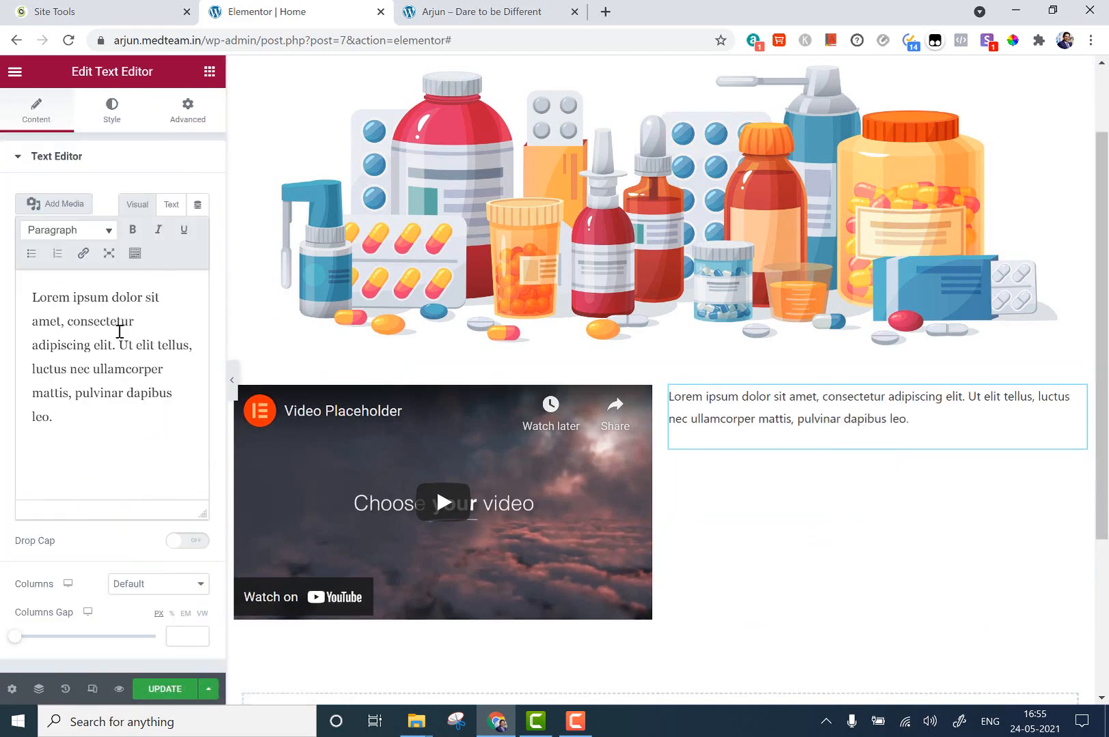
Lengthen the Text Editor's paragraph by copying its placeholder text and pasting it five more times after the original
{"action": "left_click_drag", "start_coordinate": [98, 417], "coordinate": [2, 226]}
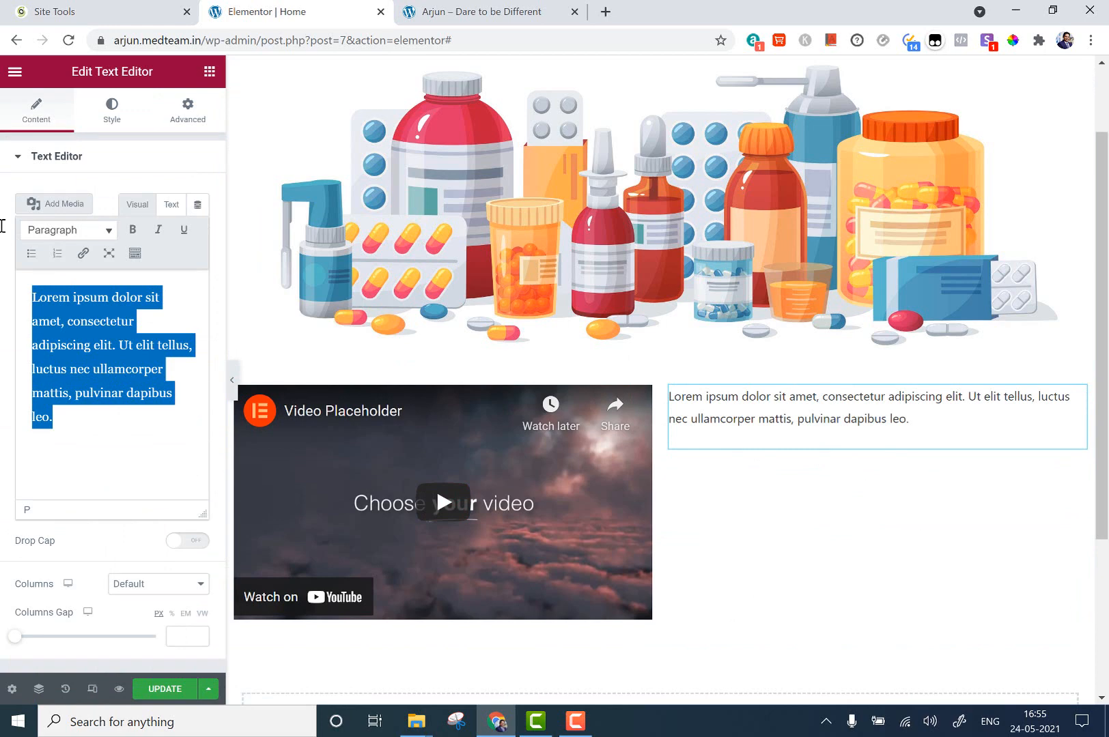
{"action": "key", "text": "ctrl+c"}
{"action": "key", "text": "Right"}
{"action": "key", "text": "ctrl+v"}
{"action": "key", "text": "ctrl+v"}
{"action": "key", "text": "ctrl+v"}
{"action": "key", "text": "ctrl+v"}
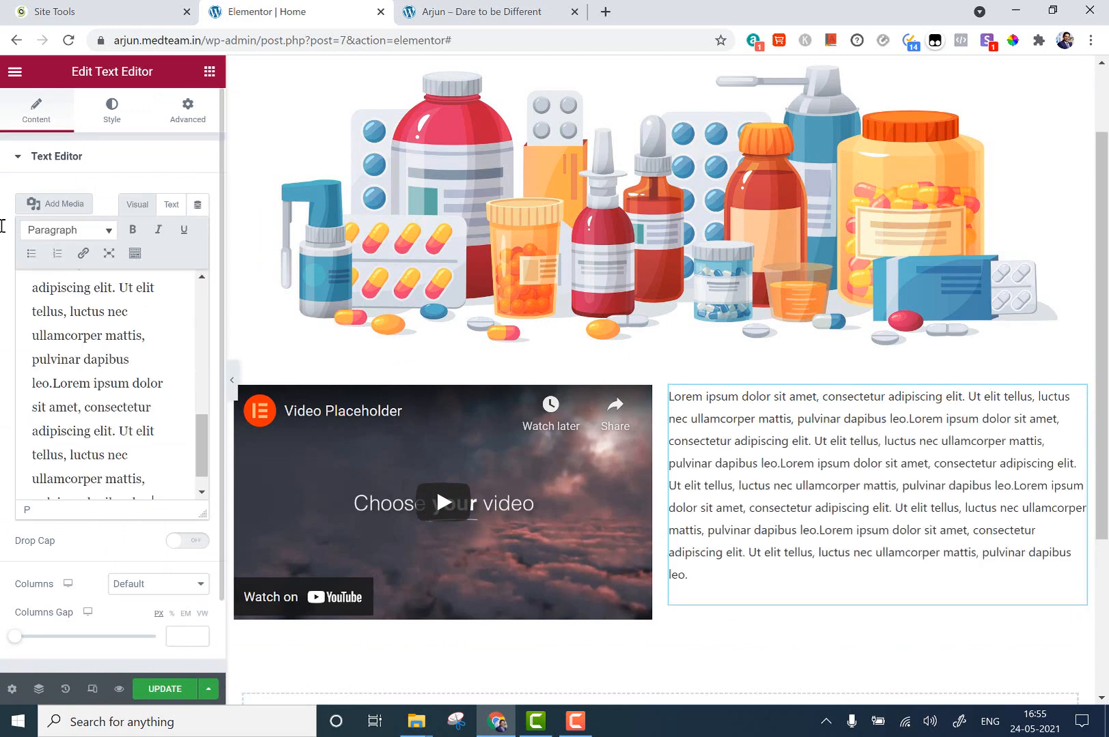
{"action": "key", "text": "ctrl+v"}
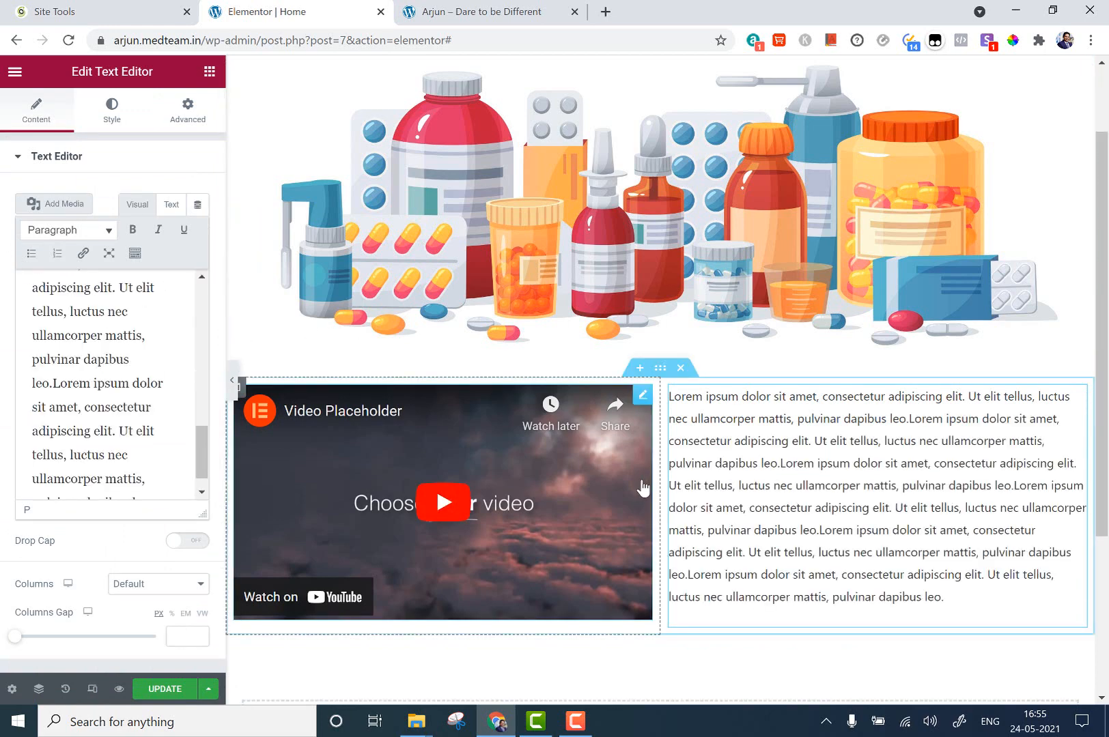
Open the Video widget's settings and select its YouTube link without changing it
{"action": "left_click", "coordinate": [642, 397]}
{"action": "double_click", "coordinate": [85, 249]}
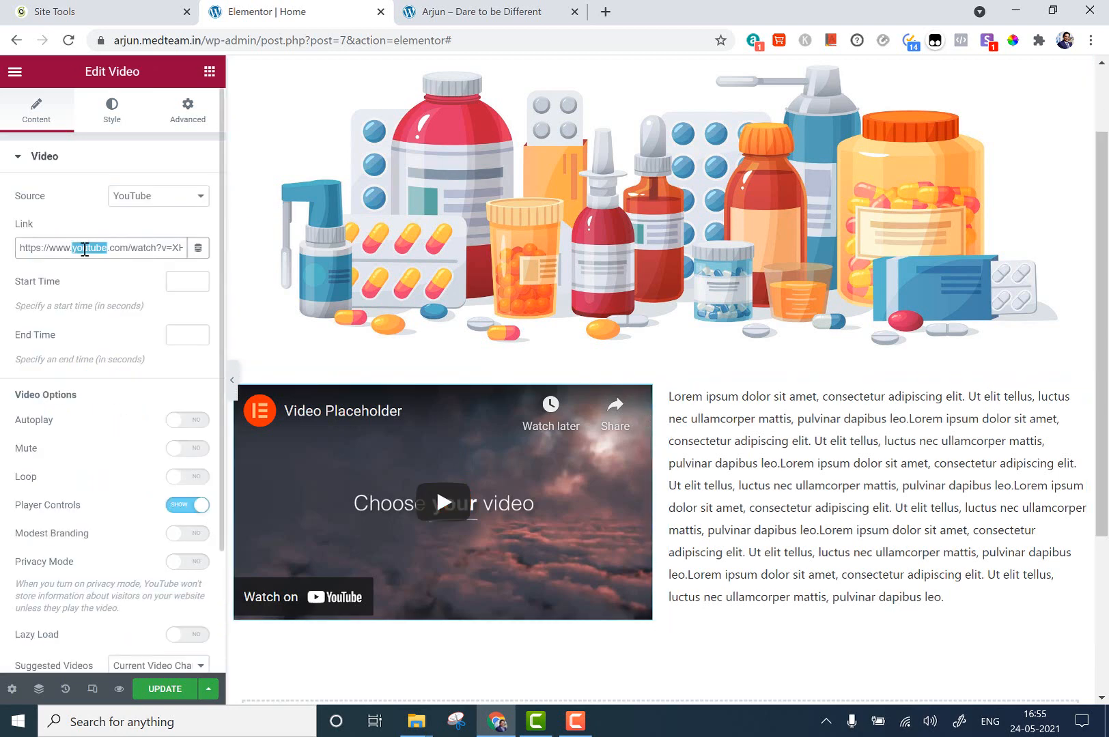
{"action": "triple_click", "coordinate": [84, 249]}
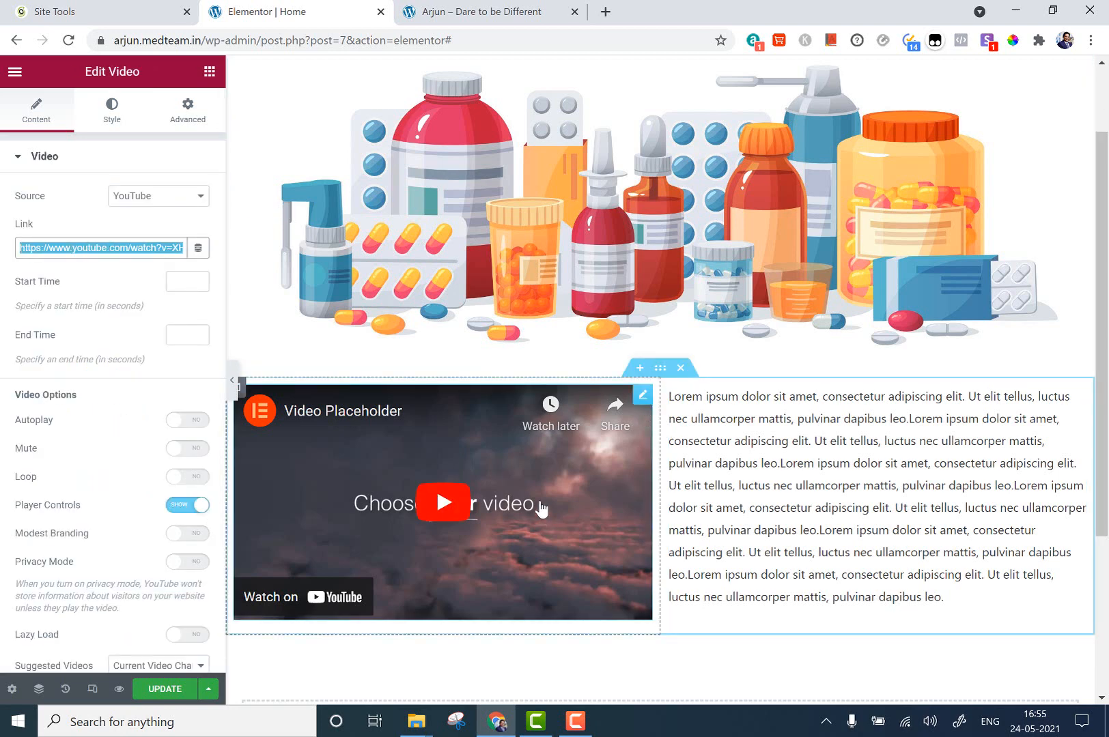
Add a single-column section above the video and text section and place a Heading widget in it
{"action": "left_click", "coordinate": [209, 71]}
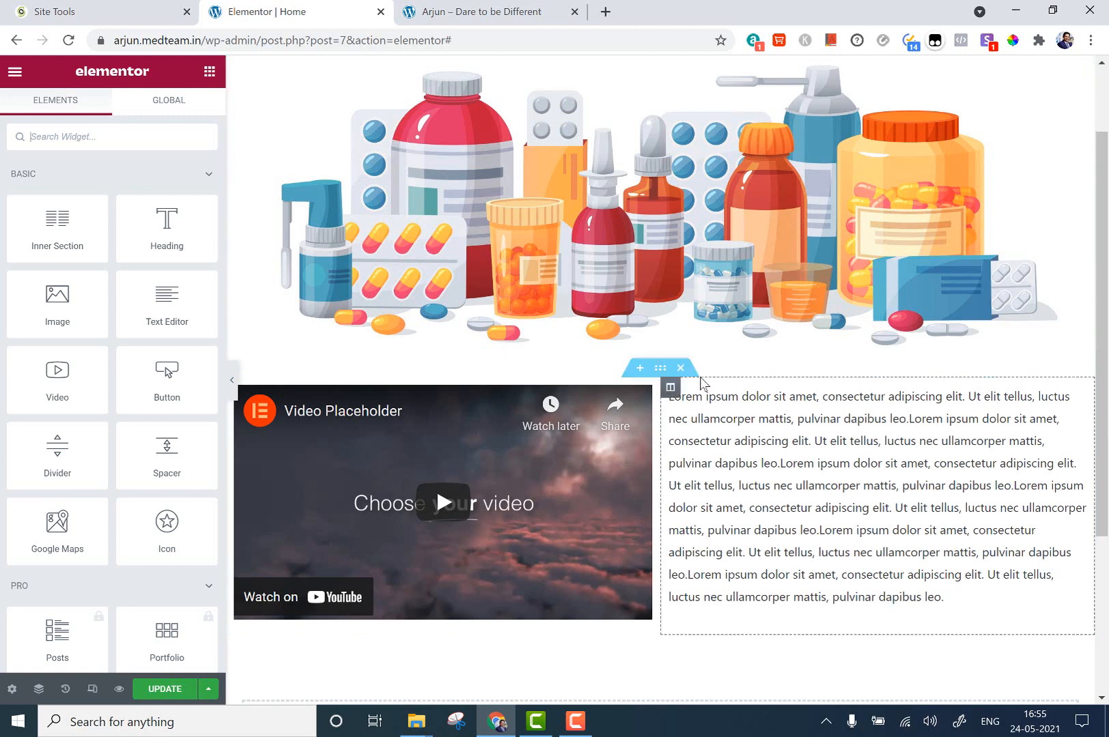
{"action": "left_click", "coordinate": [639, 370]}
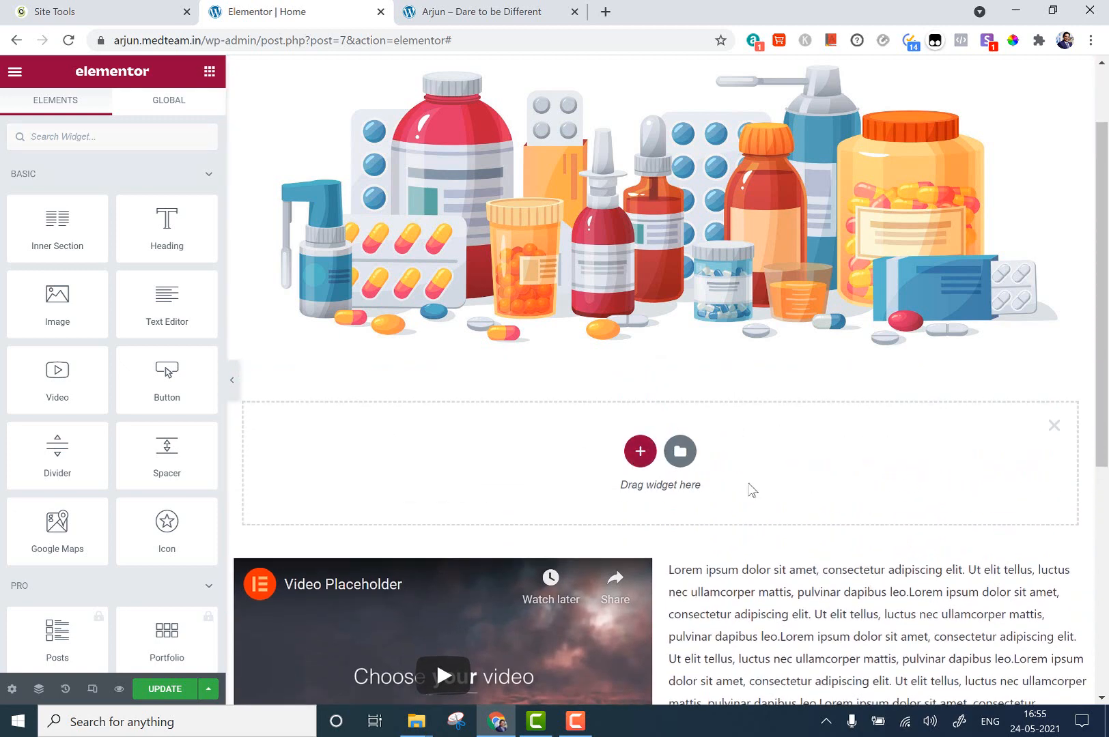
{"action": "left_click", "coordinate": [628, 449]}
{"action": "left_click", "coordinate": [453, 493]}
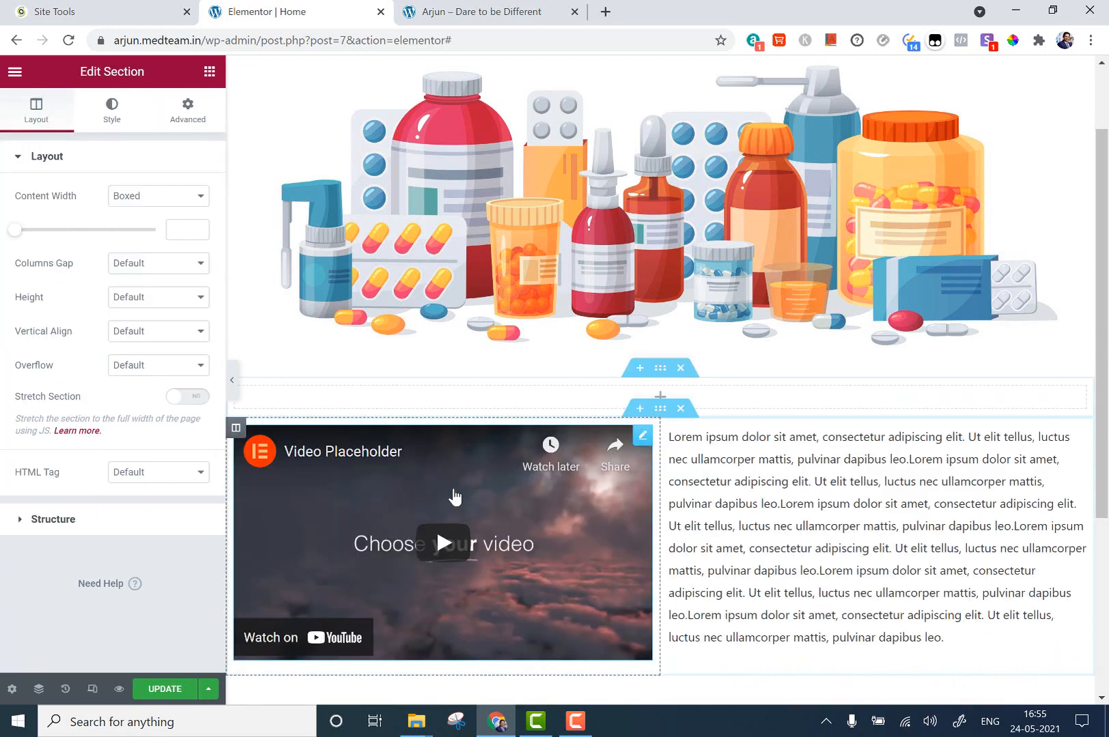
{"action": "left_click", "coordinate": [216, 73]}
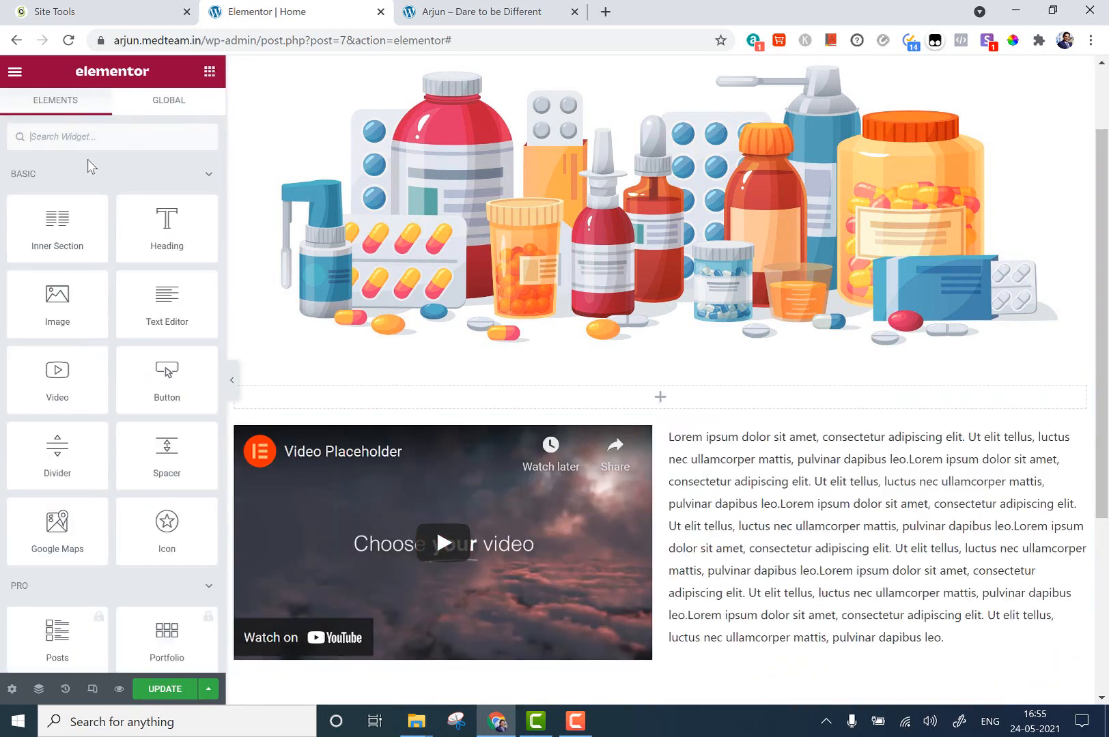
{"action": "left_click_drag", "start_coordinate": [166, 225], "coordinate": [611, 403]}
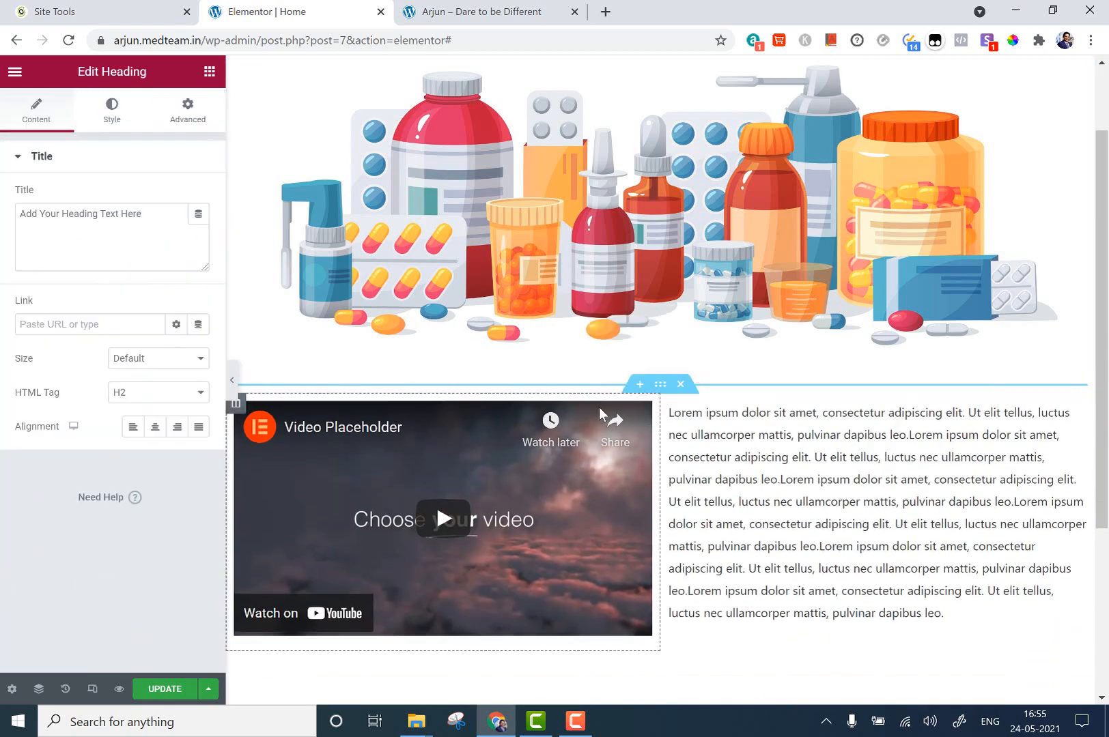
Centre the heading and set its text color to dark red
{"action": "triple_click", "coordinate": [151, 232]}
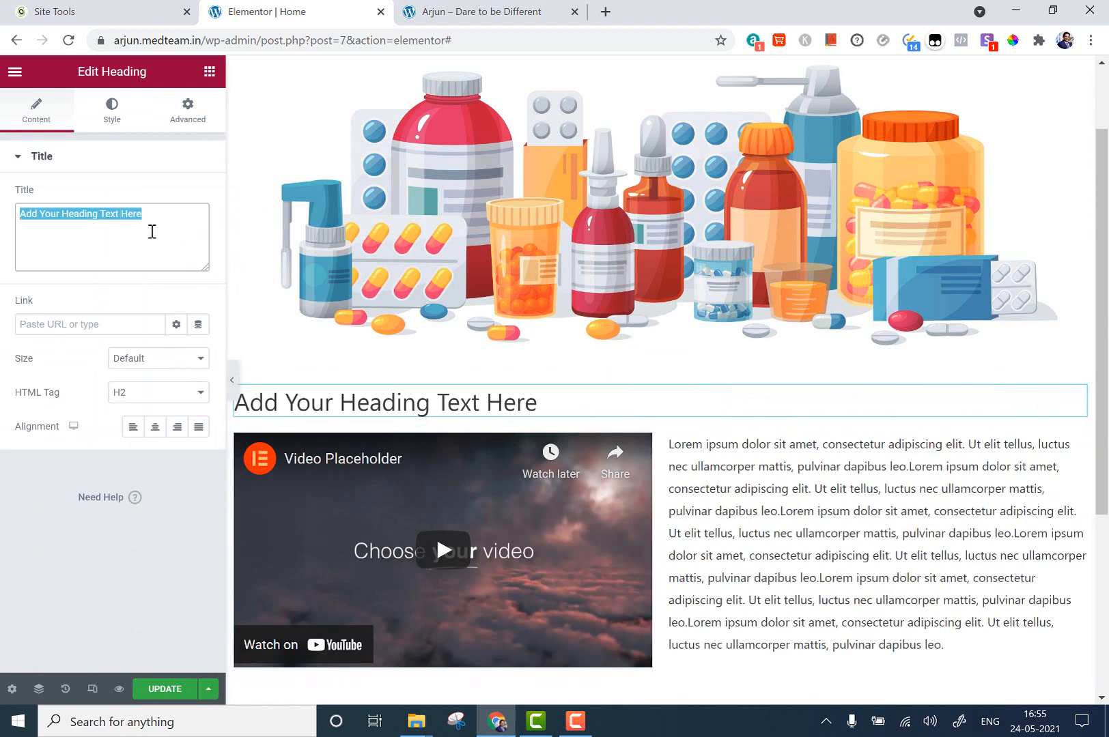
{"action": "left_click", "coordinate": [152, 431]}
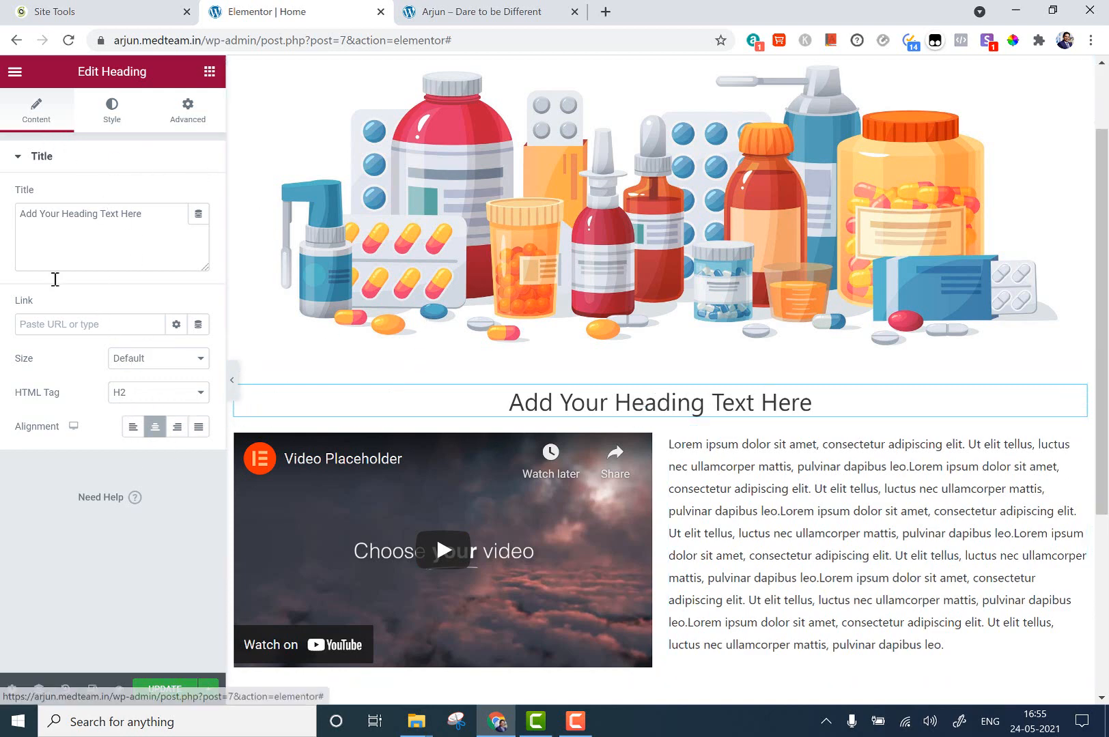
{"action": "left_click", "coordinate": [113, 113]}
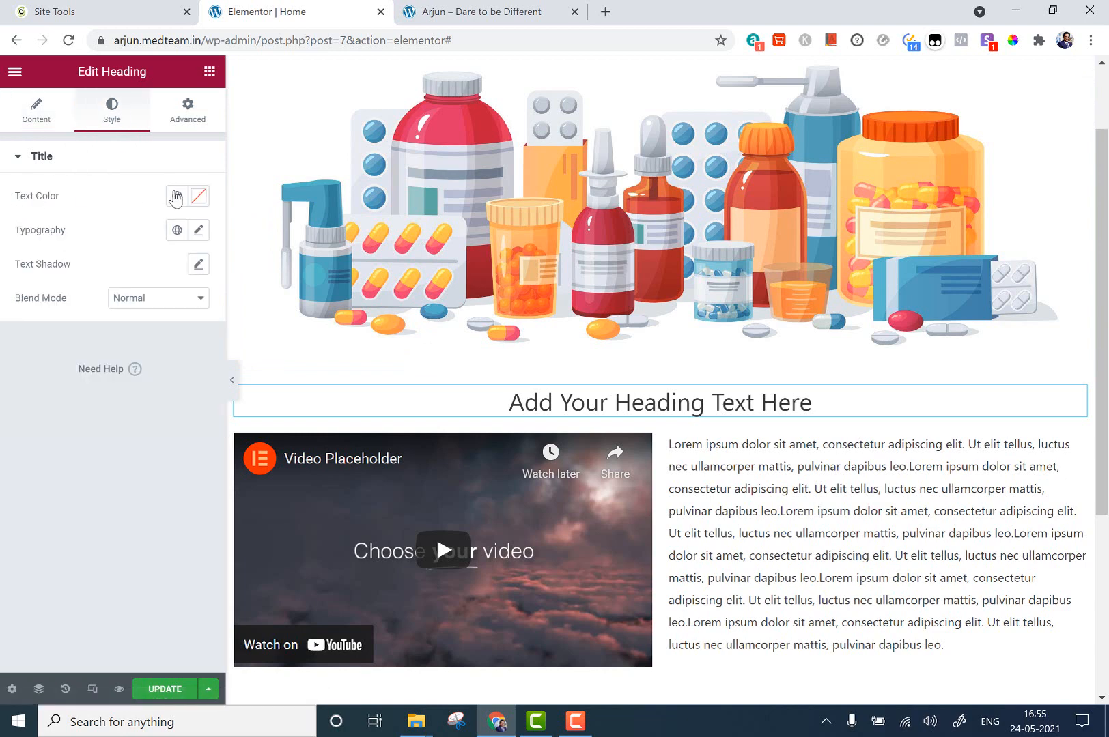
{"action": "left_click", "coordinate": [201, 197]}
{"action": "left_click_drag", "start_coordinate": [236, 276], "coordinate": [42, 349]}
{"action": "left_click", "coordinate": [41, 348]}
{"action": "left_click", "coordinate": [198, 197]}
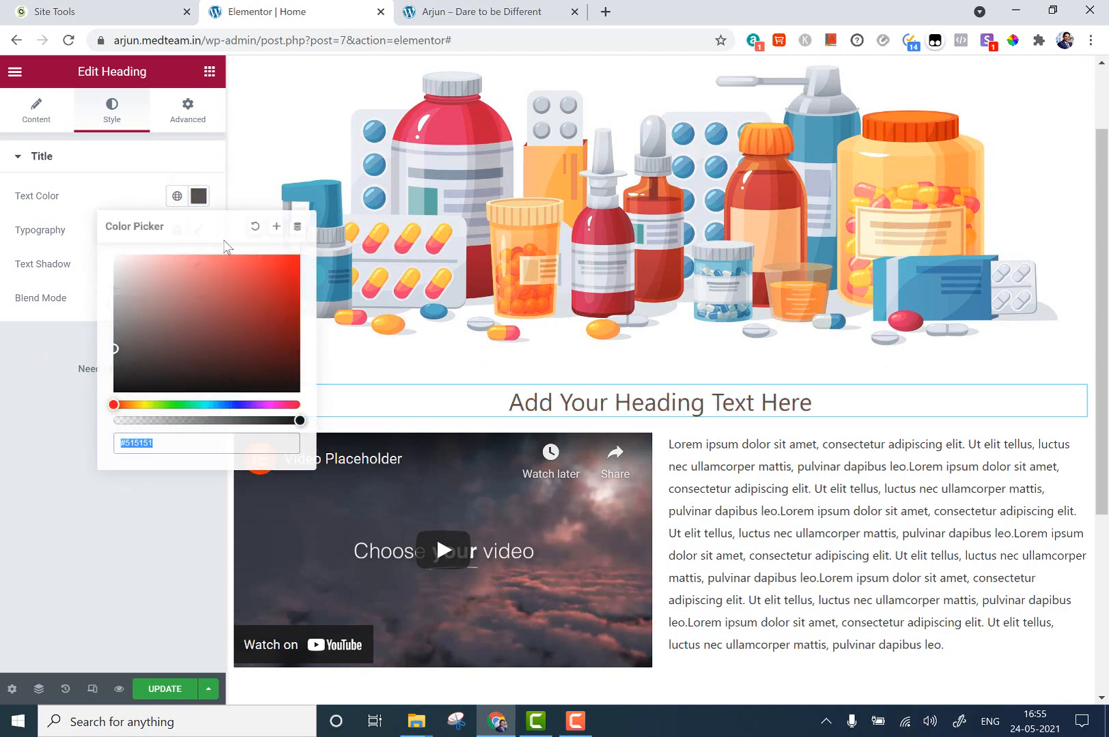
{"action": "left_click", "coordinate": [286, 304]}
{"action": "left_click", "coordinate": [41, 334]}
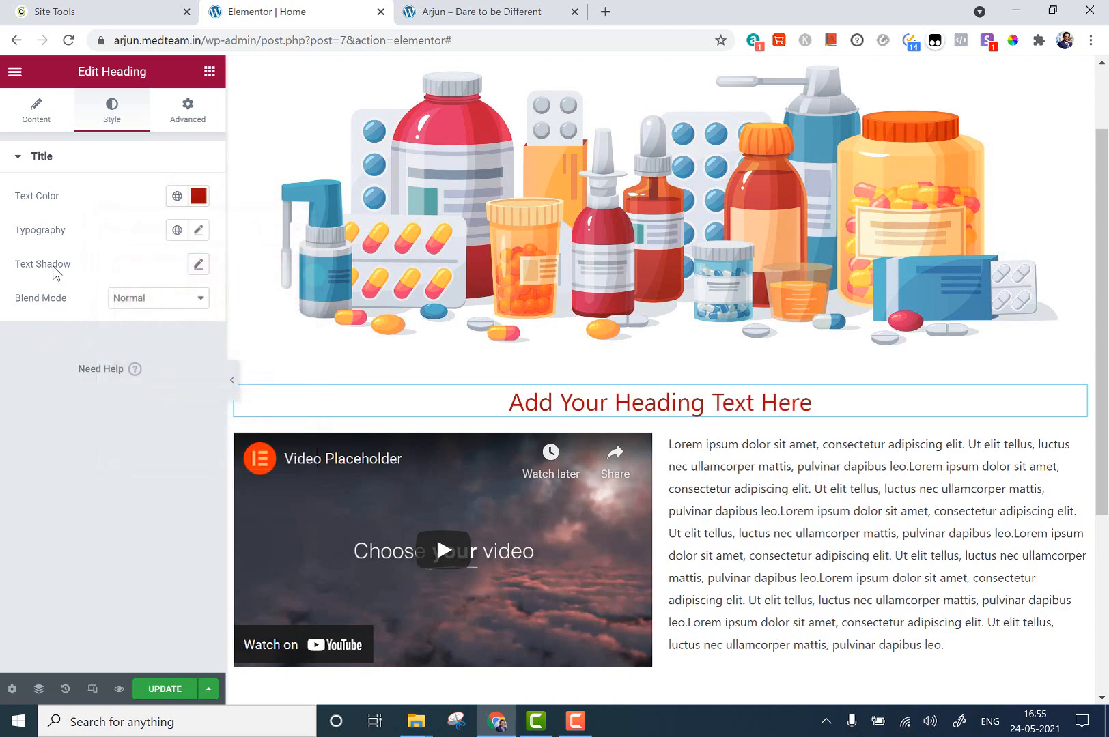
Set the heading's typography to the Arial family, 45 px size and weight 900
{"action": "left_click", "coordinate": [198, 231]}
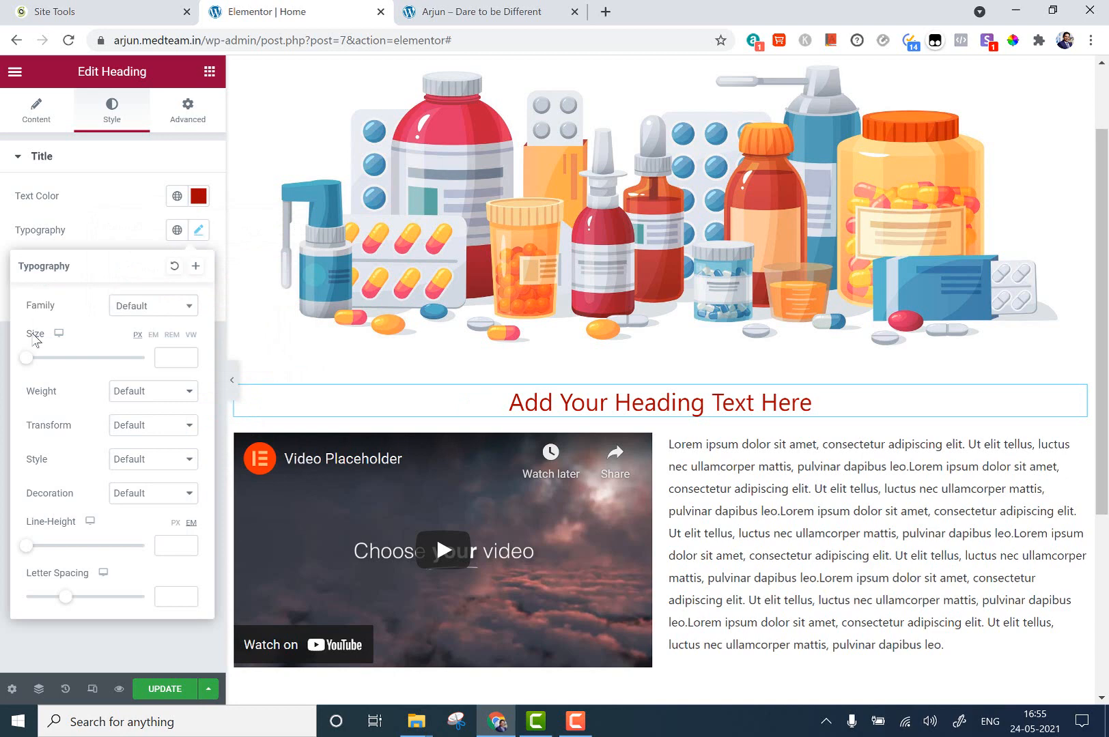
{"action": "left_click", "coordinate": [150, 307]}
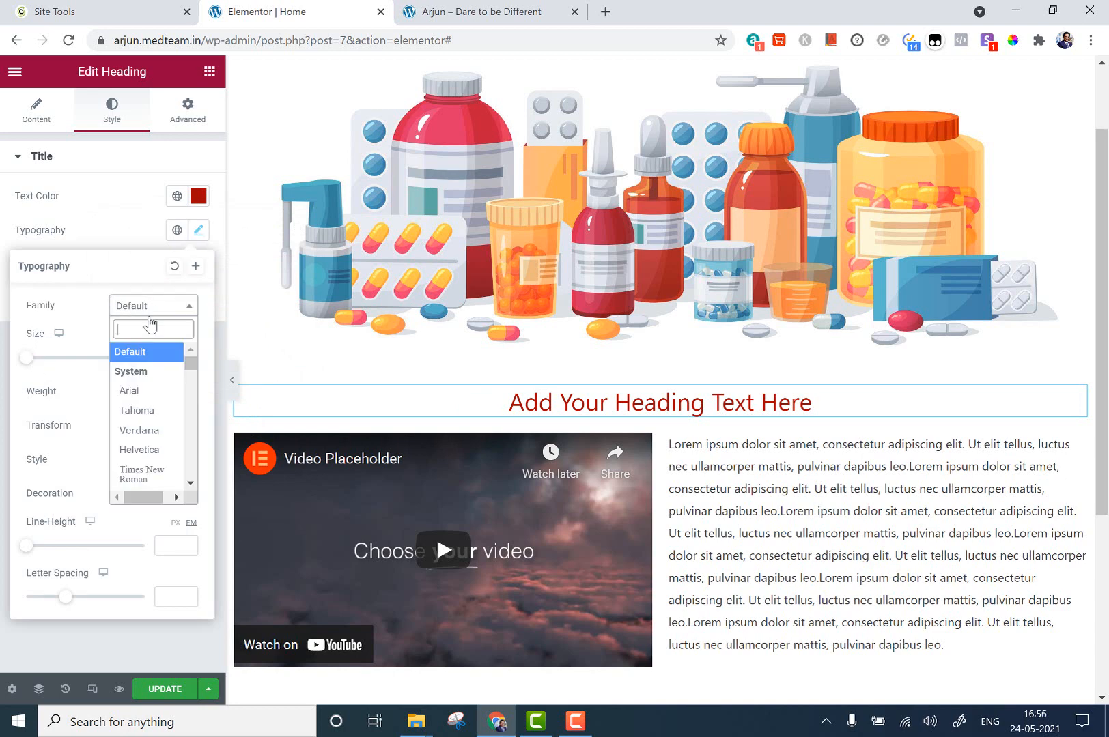
{"action": "left_click", "coordinate": [144, 391]}
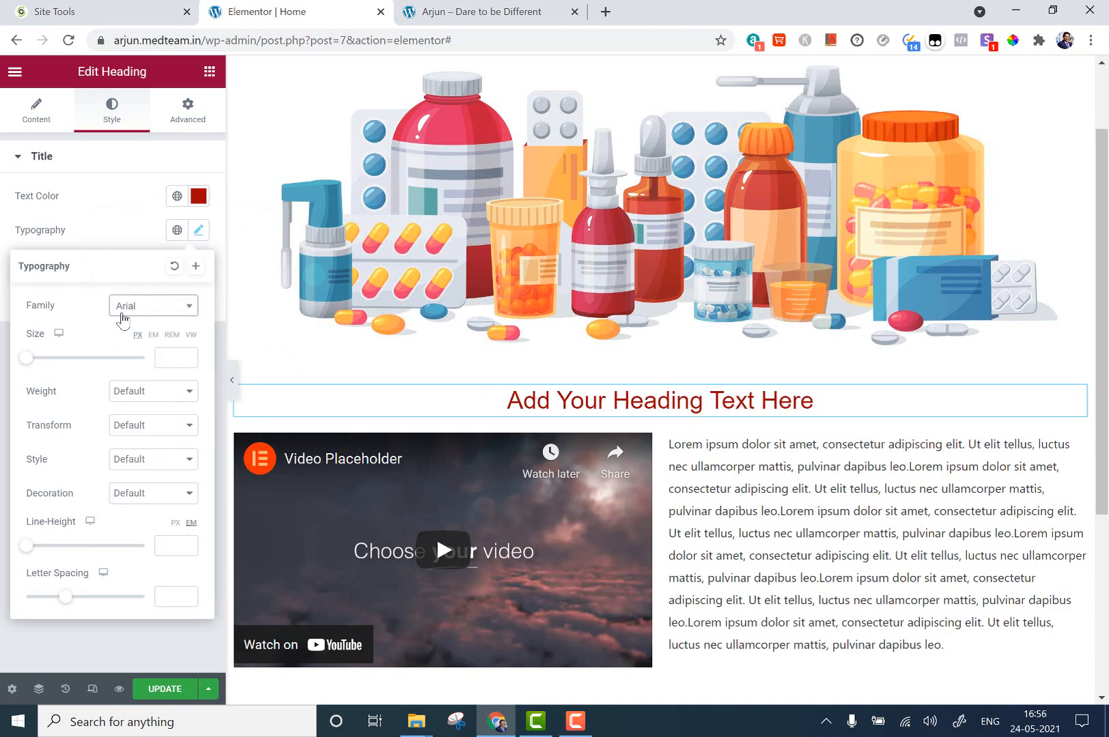
{"action": "left_click_drag", "start_coordinate": [26, 359], "coordinate": [52, 360]}
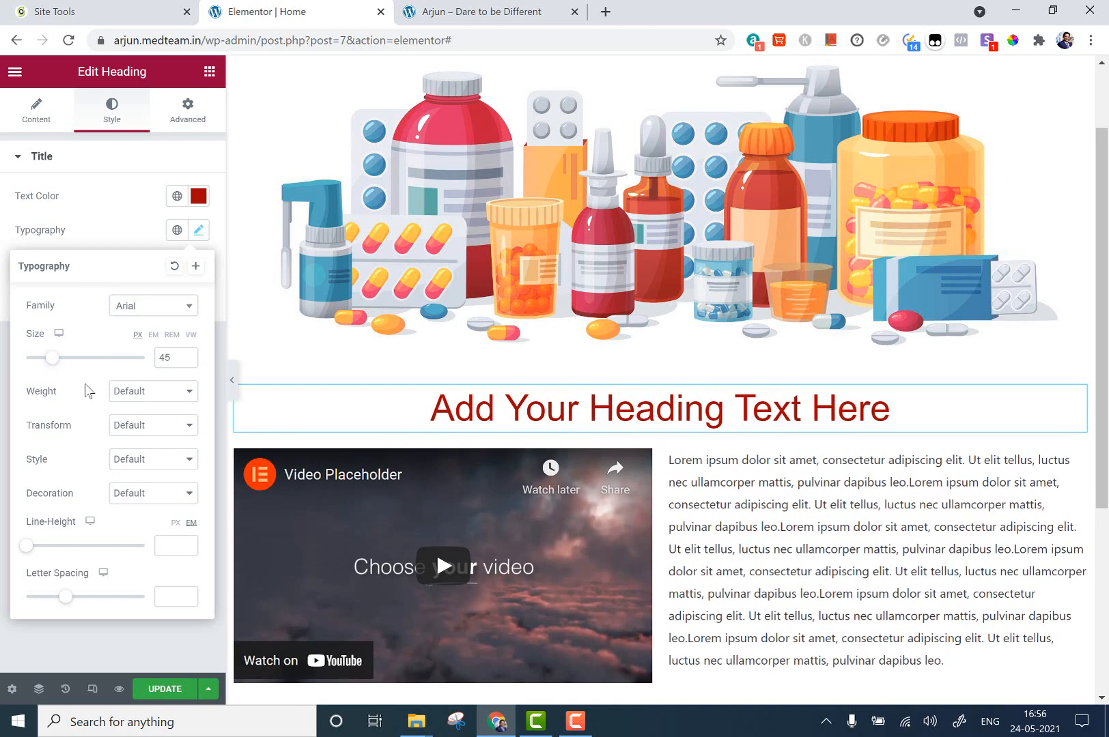
{"action": "left_click", "coordinate": [132, 402]}
{"action": "left_click", "coordinate": [140, 289]}
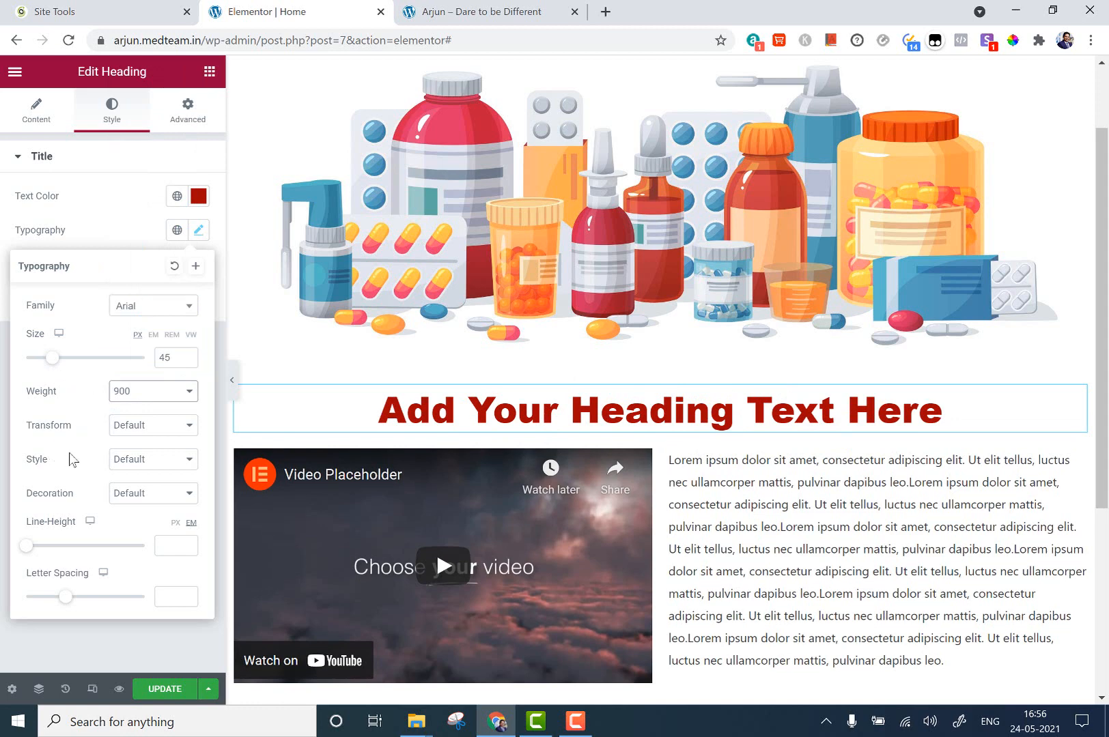
Try the Italic style on the heading text and return the style to Default
{"action": "left_click", "coordinate": [141, 467]}
{"action": "left_click", "coordinate": [142, 536]}
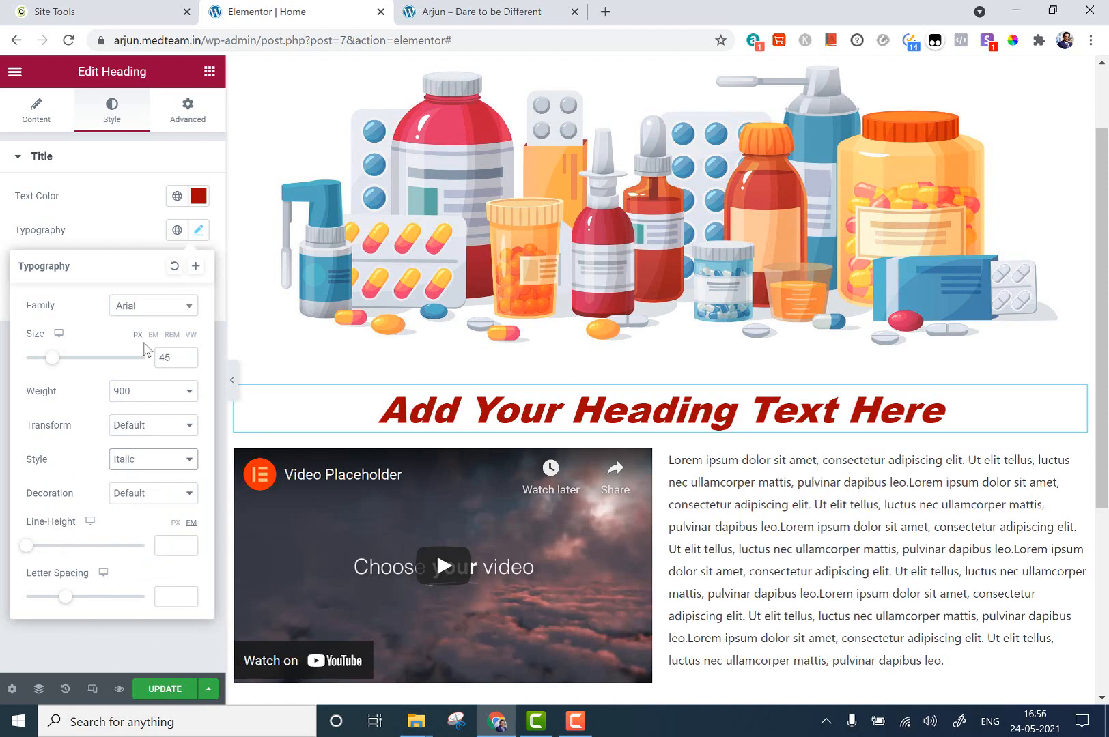
{"action": "left_click", "coordinate": [135, 240]}
{"action": "left_click", "coordinate": [197, 231]}
{"action": "left_click", "coordinate": [142, 464]}
{"action": "left_click", "coordinate": [128, 486]}
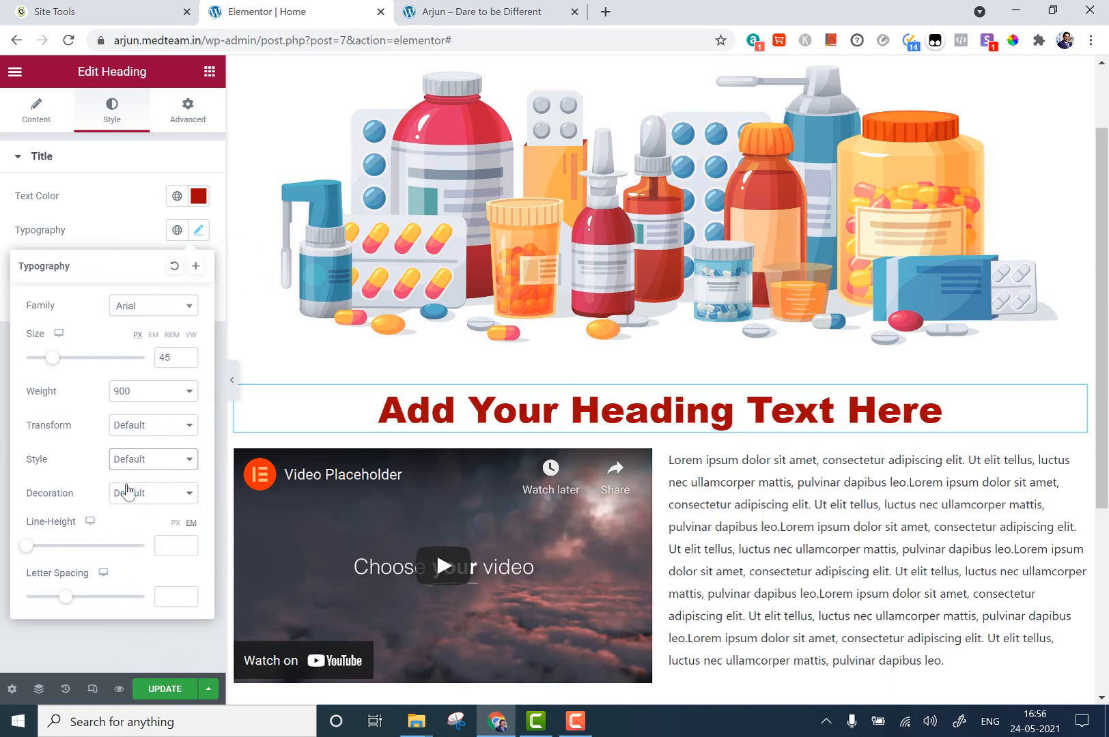
{"action": "left_click", "coordinate": [90, 165]}
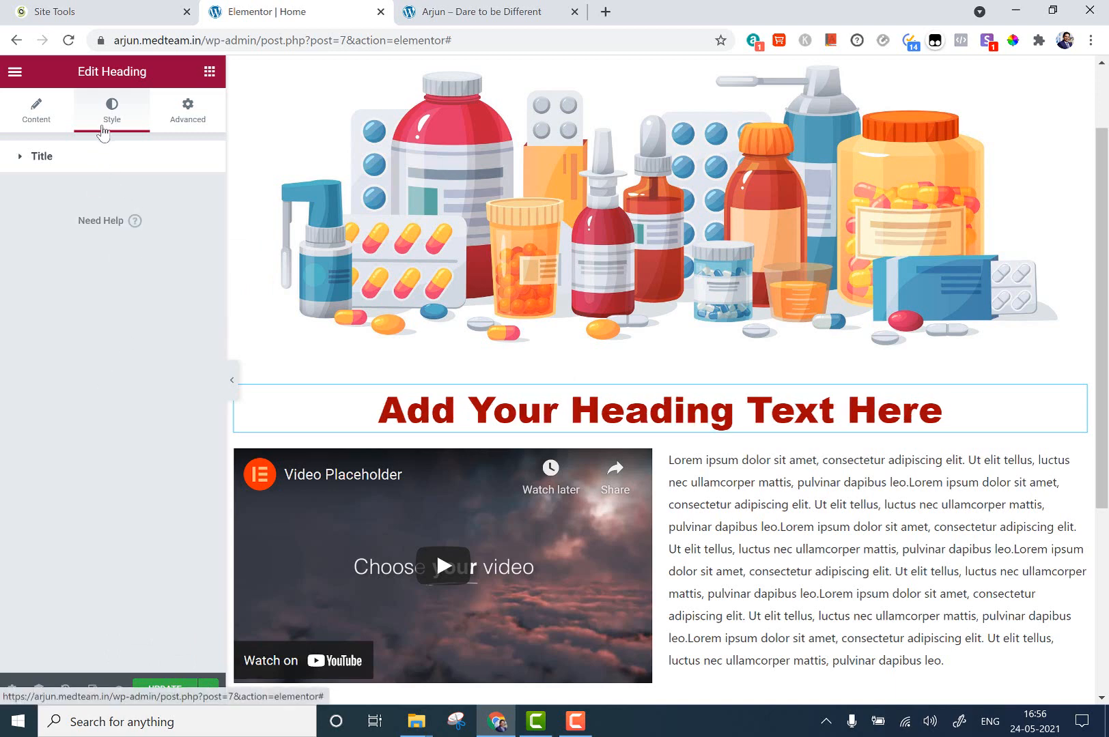
{"action": "left_click", "coordinate": [92, 160]}
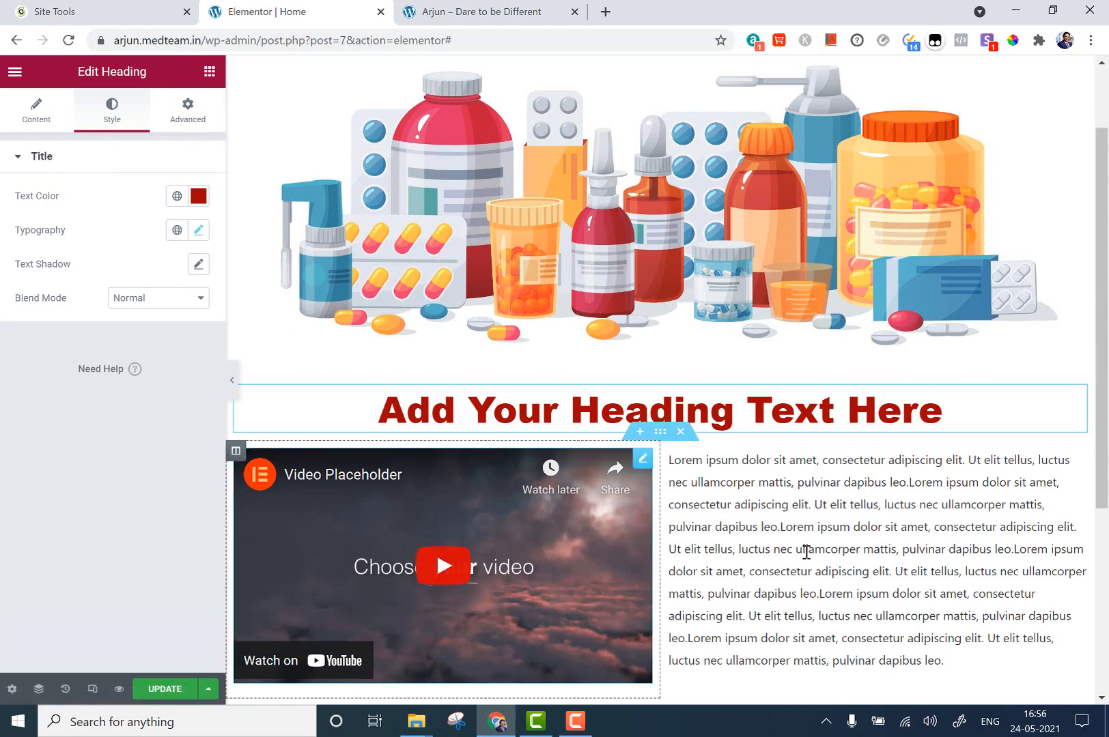
Try a margin of 15 px on all sides of the Video widget and clear the margin values again
{"action": "left_click", "coordinate": [659, 433]}
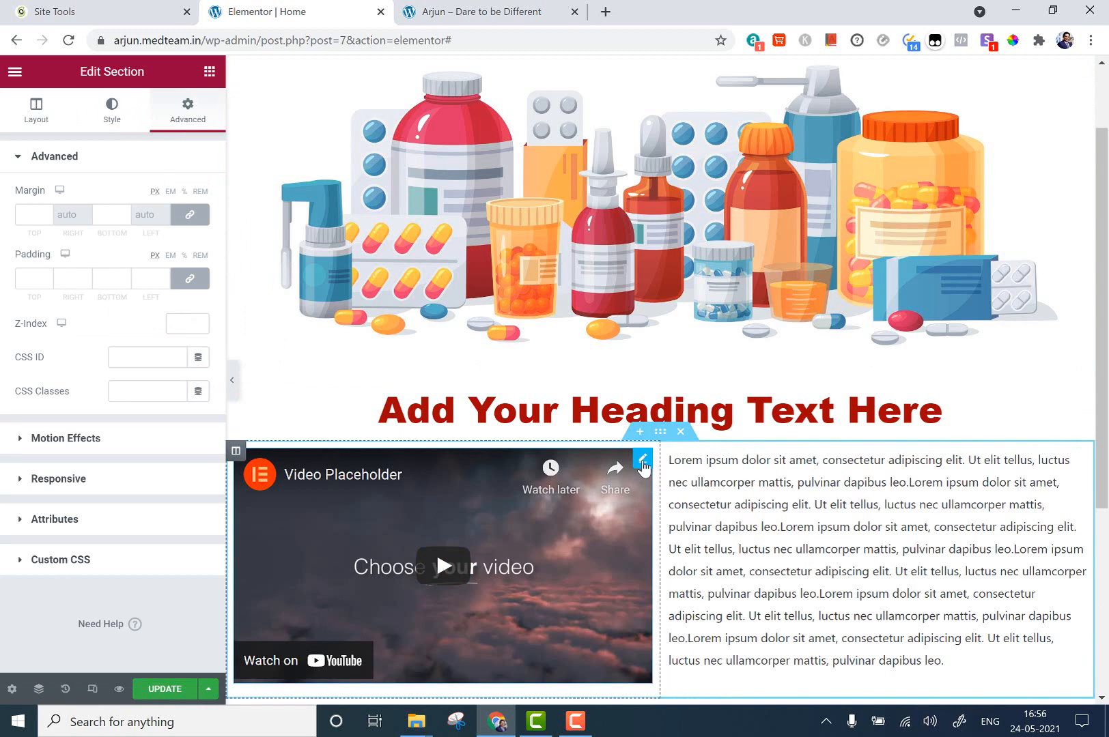
{"action": "left_click", "coordinate": [642, 459]}
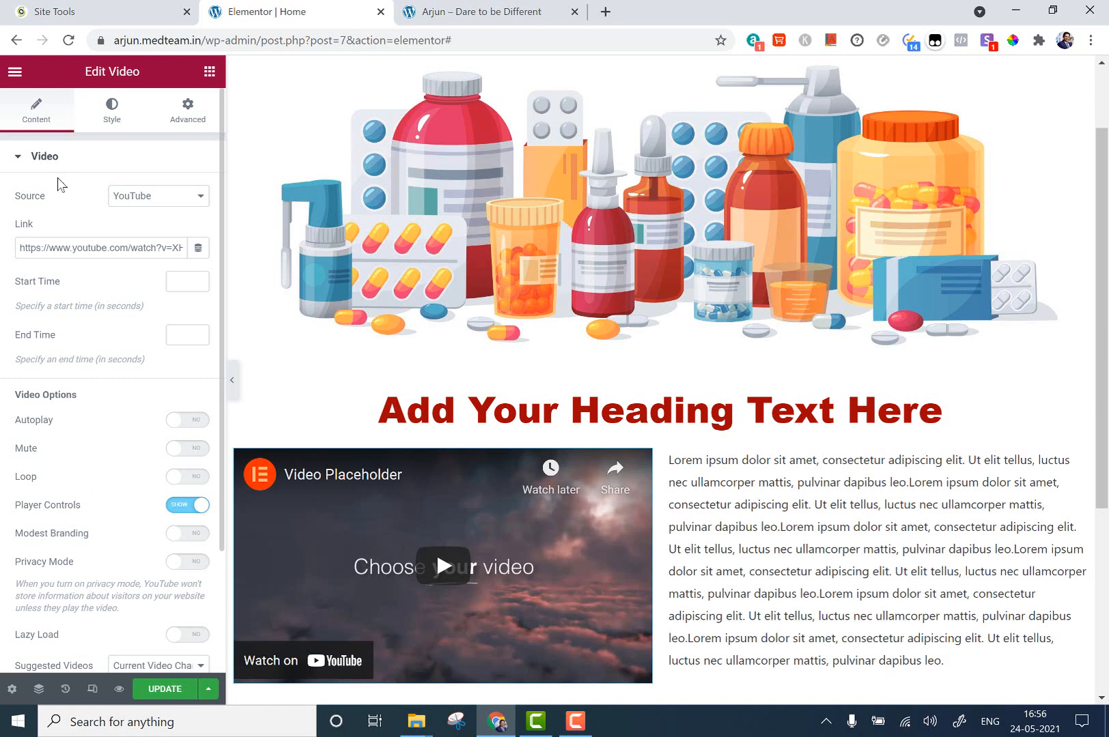
{"action": "left_click", "coordinate": [114, 112]}
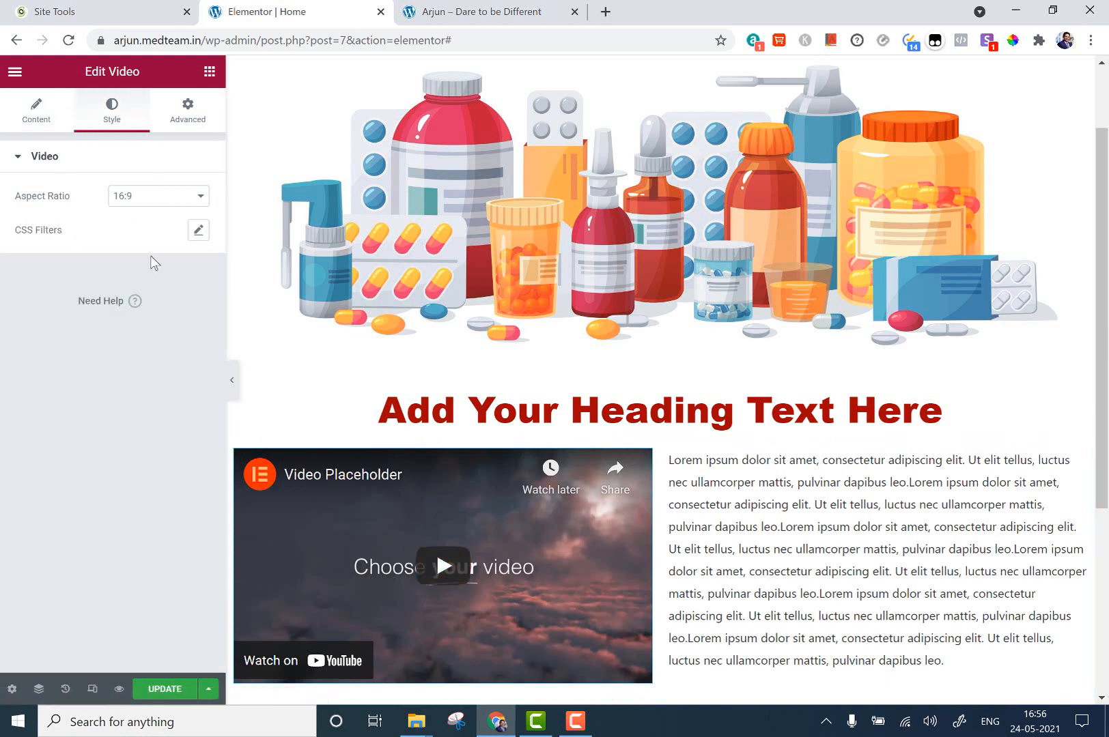
{"action": "left_click", "coordinate": [187, 109]}
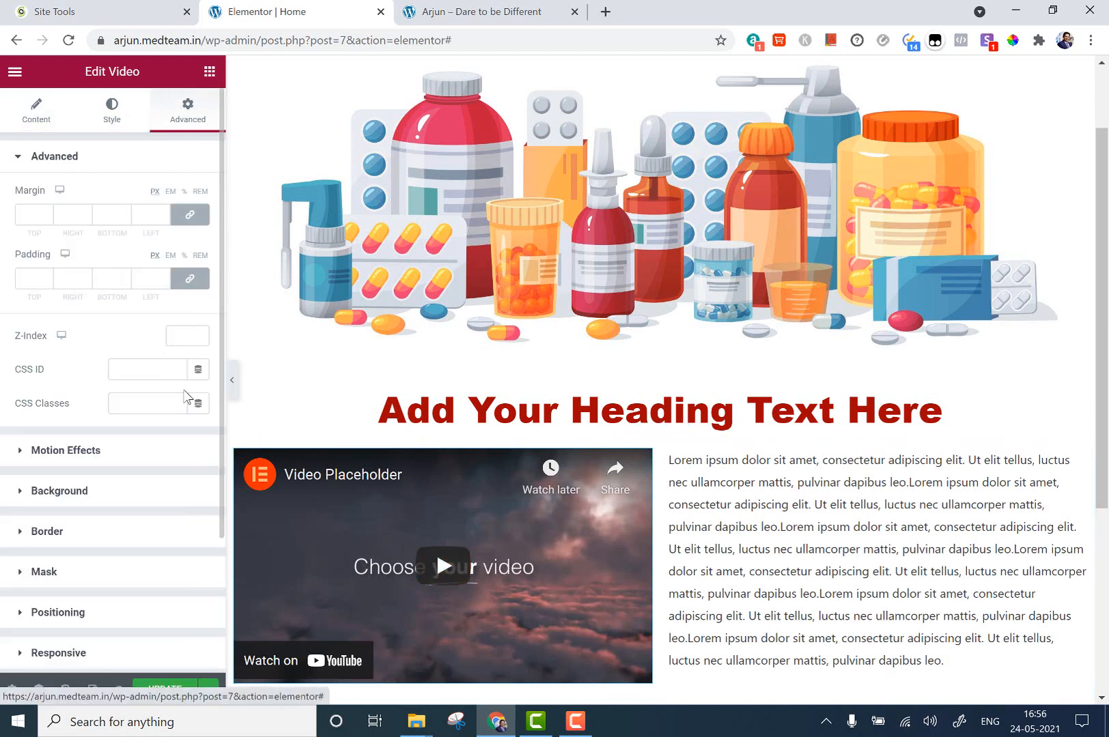
{"action": "left_click", "coordinate": [47, 213]}
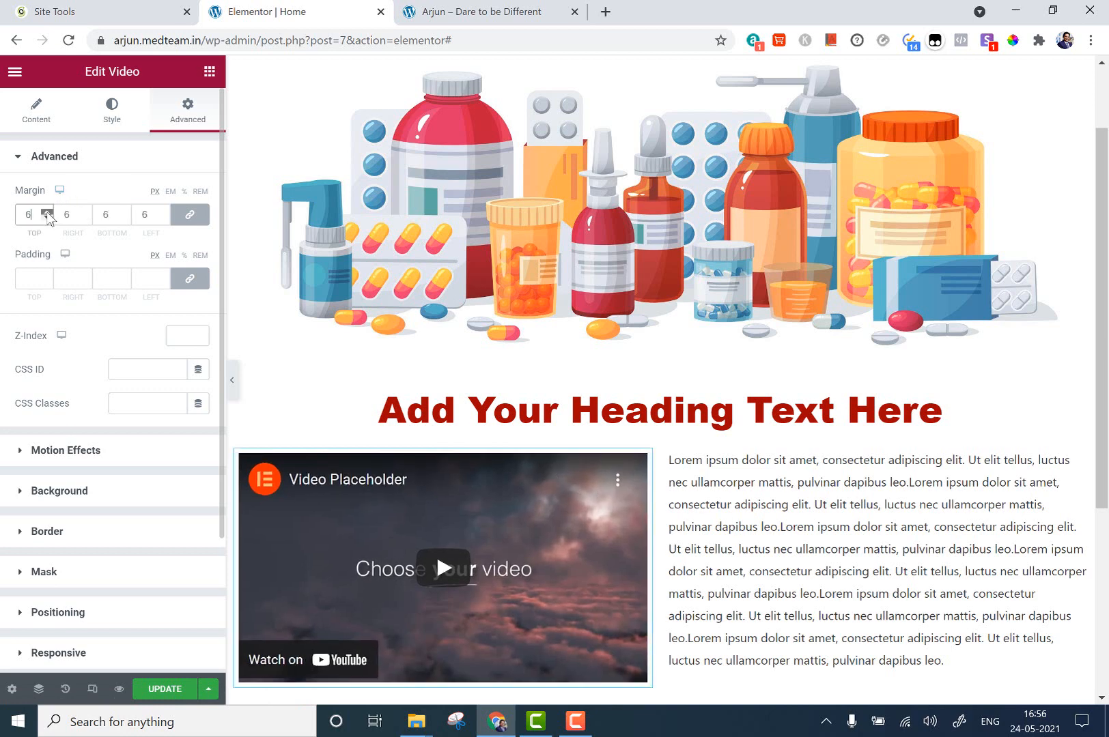
{"action": "left_click", "coordinate": [47, 213]}
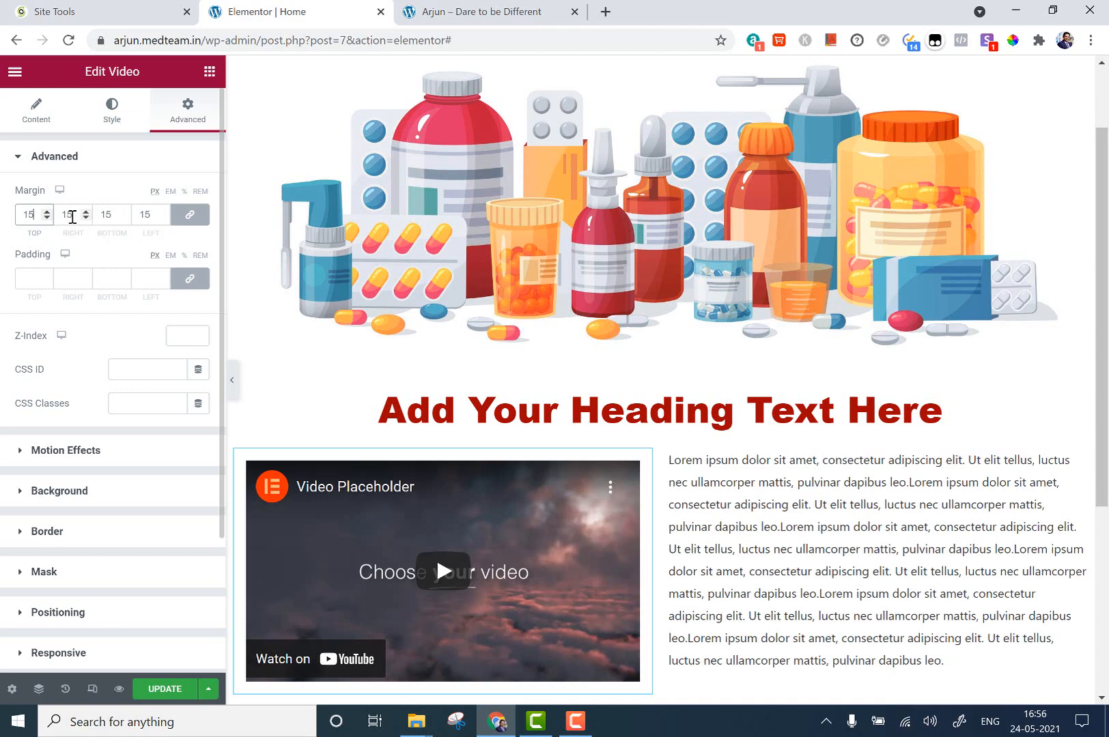
{"action": "key", "text": "BackSpace"}
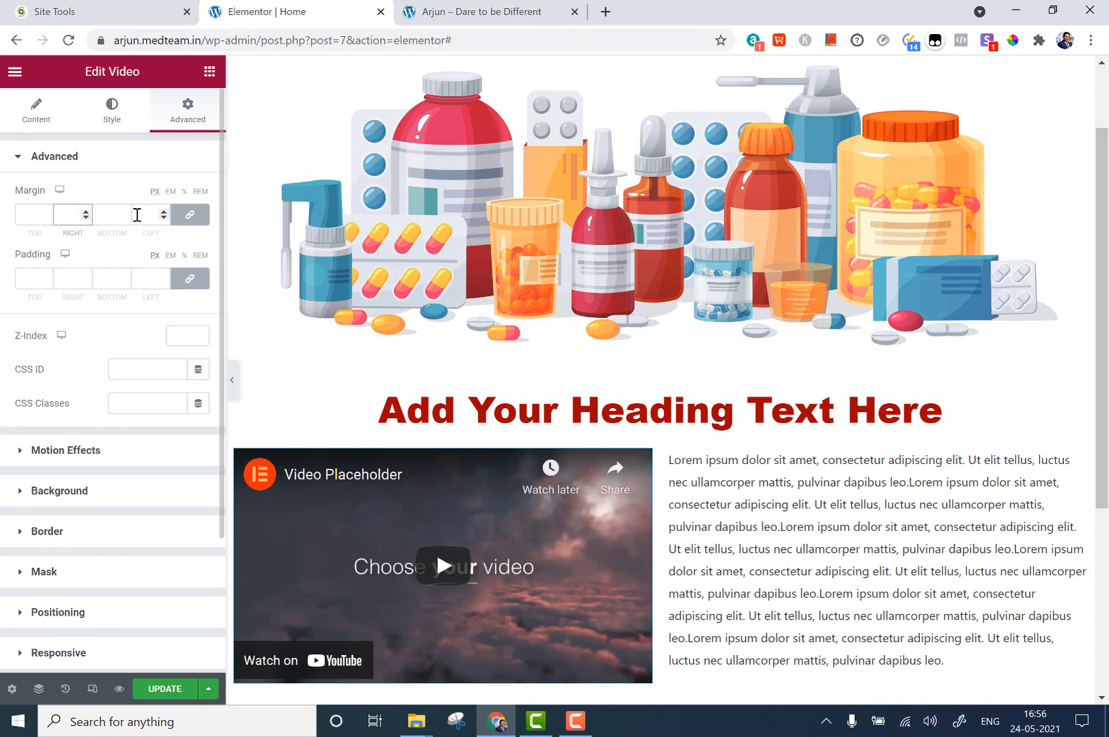
{"action": "scroll", "coordinate": [342, 410], "scroll_direction": "down", "scroll_amount": 4}
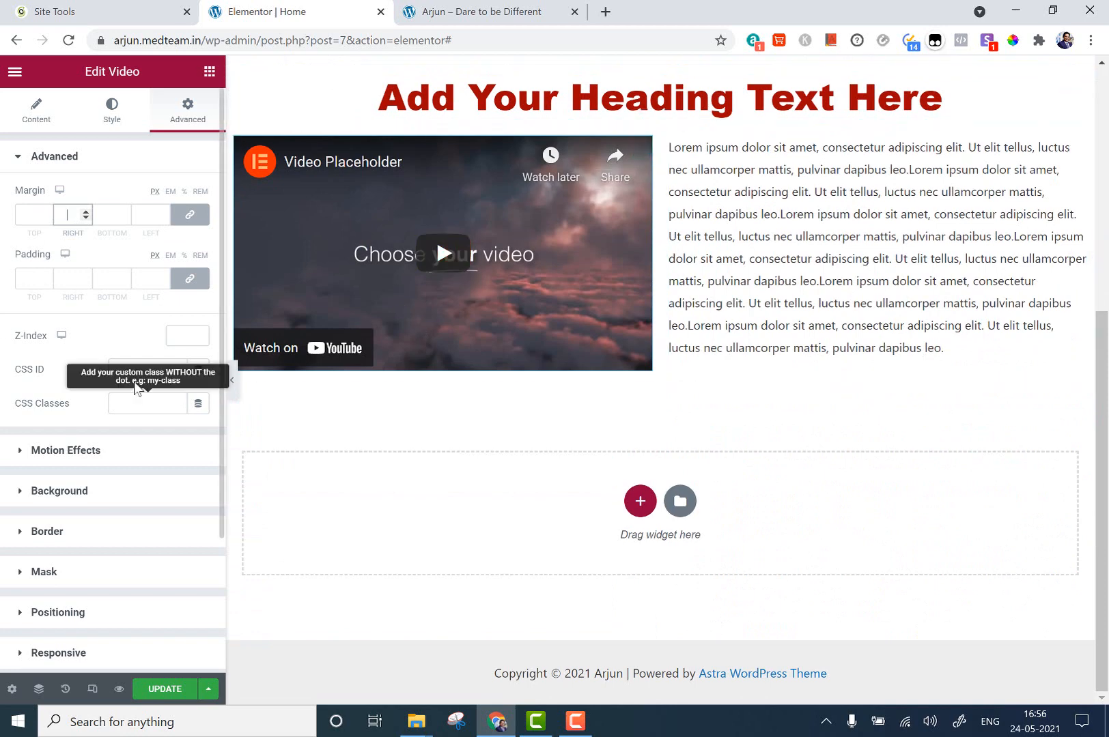
Update the Home page to save its current design
{"action": "scroll", "coordinate": [129, 417], "scroll_direction": "down", "scroll_amount": 3}
{"action": "scroll", "coordinate": [116, 427], "scroll_direction": "up", "scroll_amount": 3}
{"action": "scroll", "coordinate": [110, 444], "scroll_direction": "down", "scroll_amount": 3}
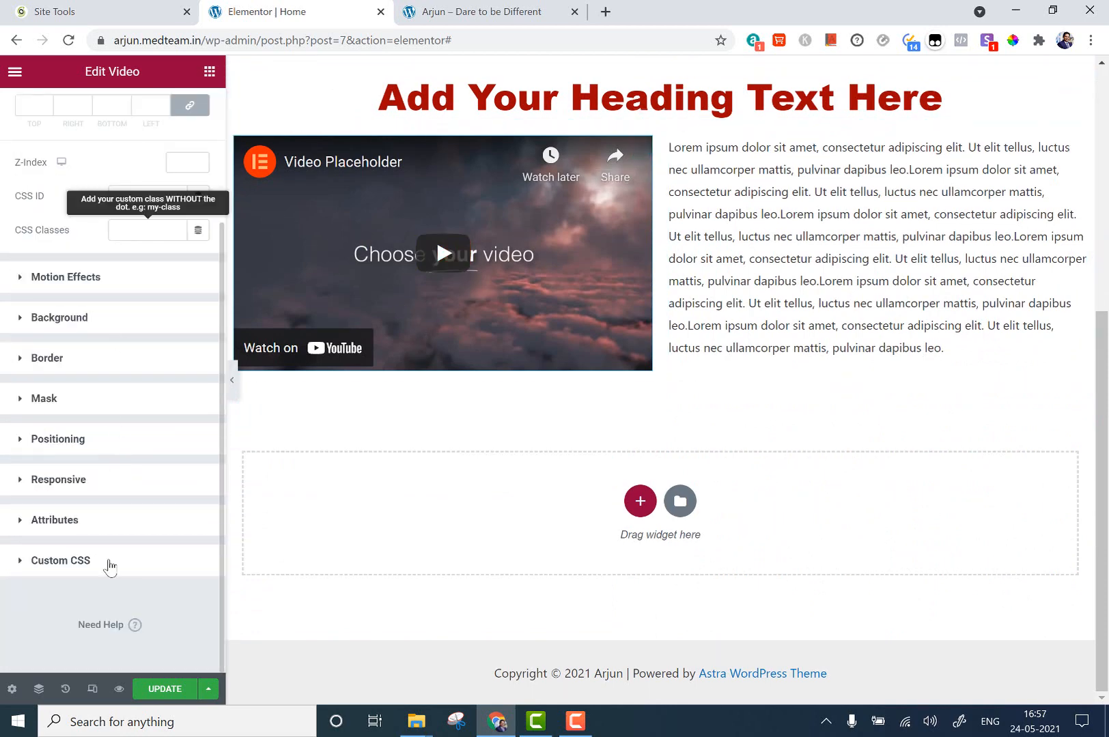
{"action": "scroll", "coordinate": [141, 445], "scroll_direction": "up", "scroll_amount": 3}
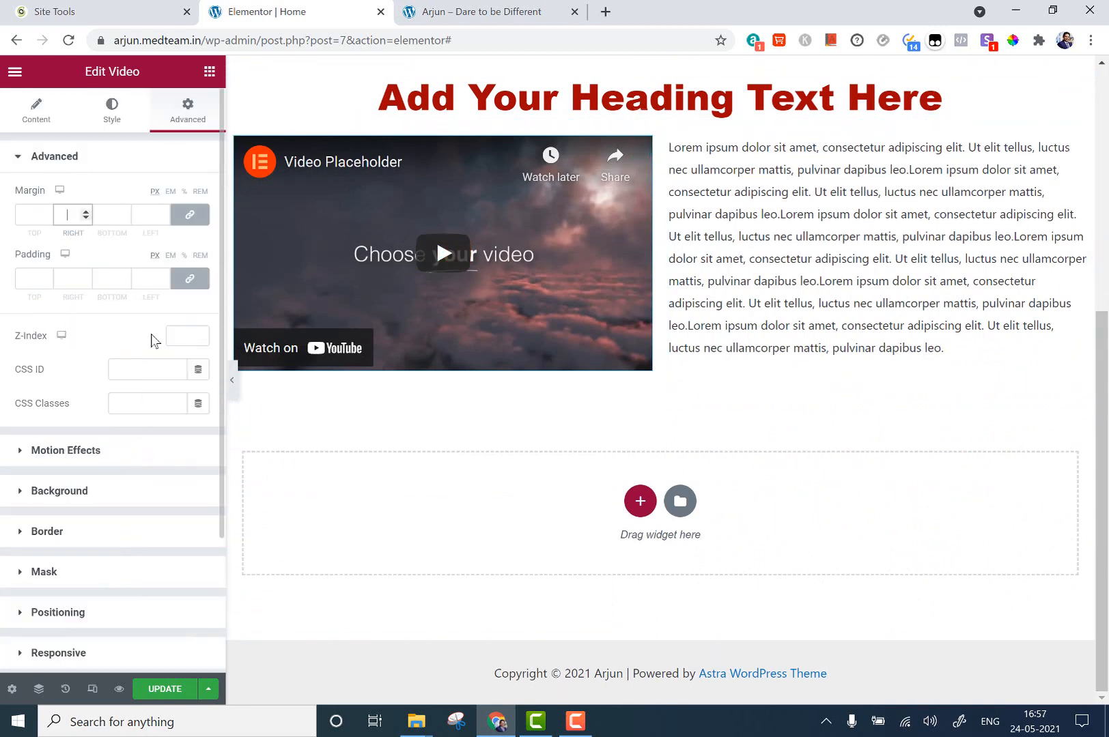
{"action": "left_click", "coordinate": [145, 690]}
Delete the image, heading, and video and text sections to empty the Home page
{"action": "scroll", "coordinate": [663, 386], "scroll_direction": "up", "scroll_amount": 5}
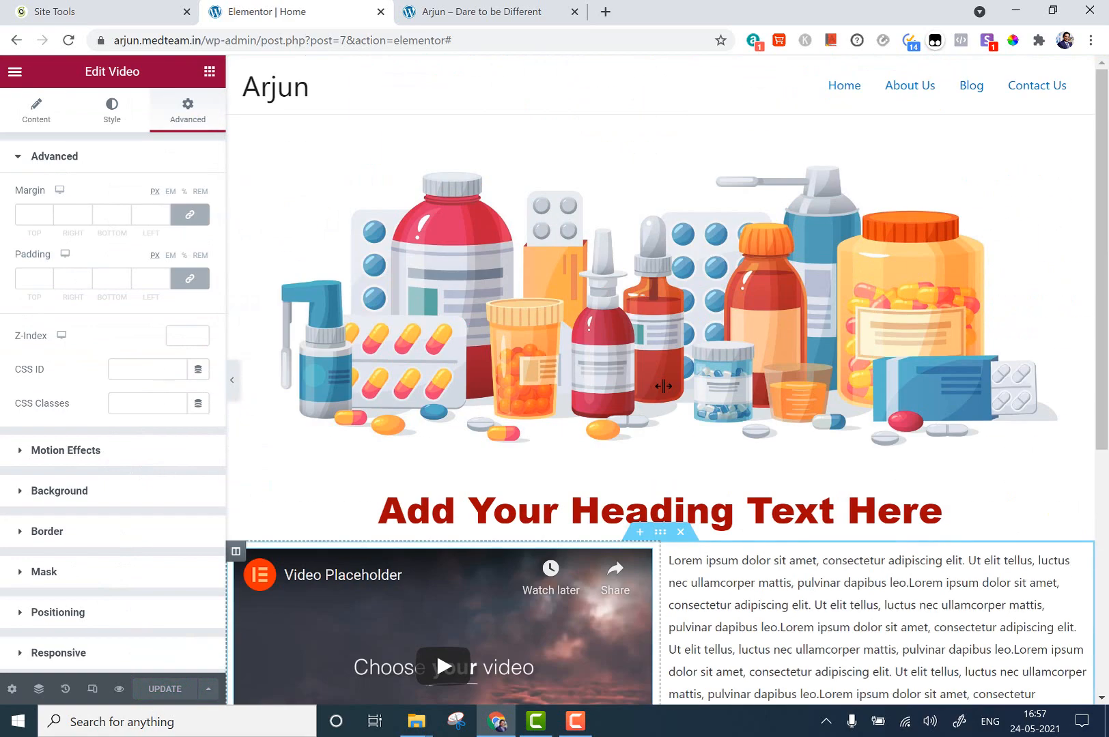
{"action": "scroll", "coordinate": [601, 471], "scroll_direction": "down", "scroll_amount": 5}
{"action": "scroll", "coordinate": [791, 355], "scroll_direction": "up", "scroll_amount": 5}
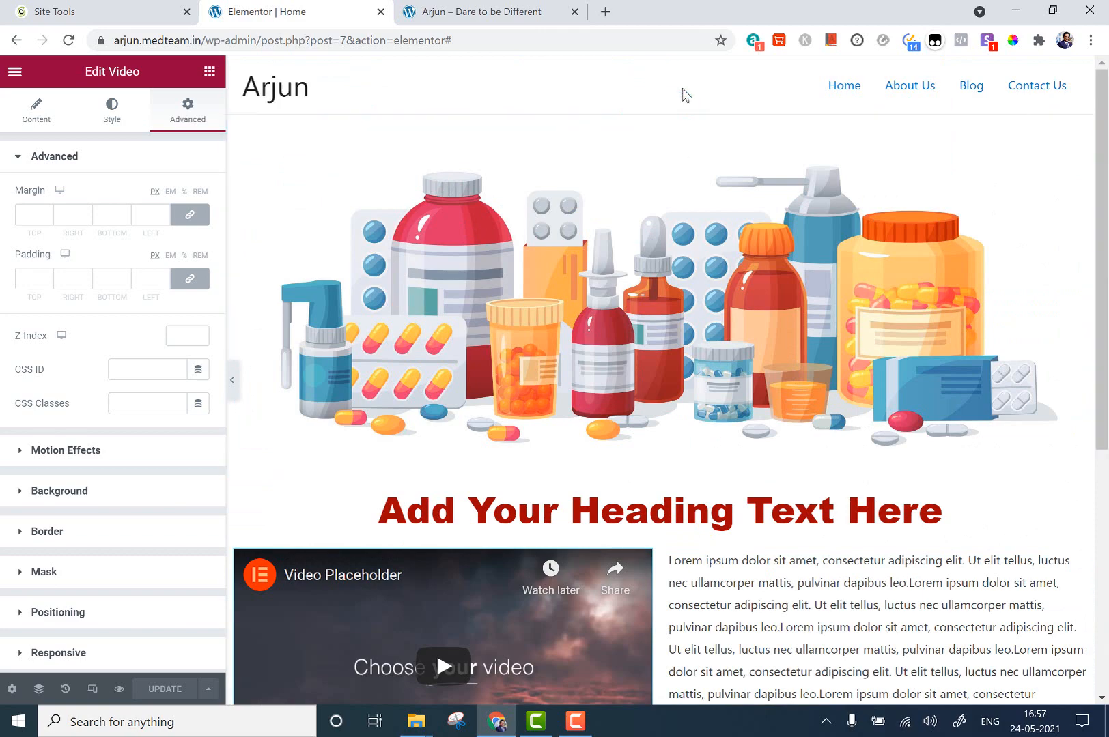
{"action": "left_click", "coordinate": [680, 106]}
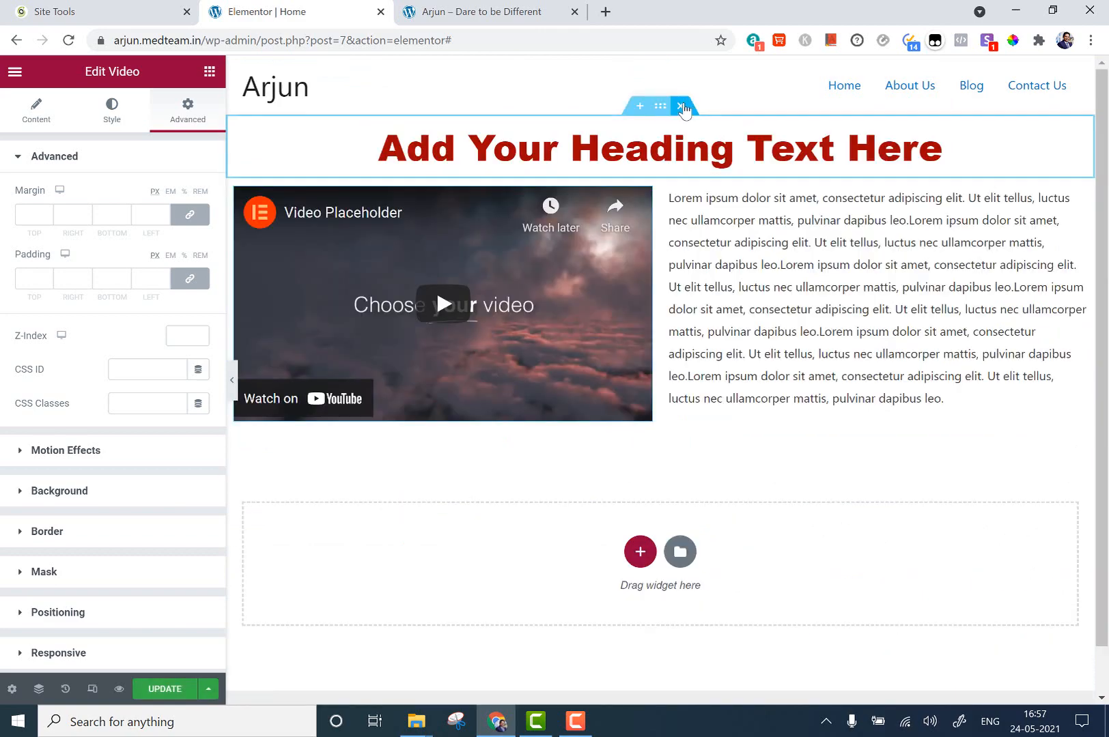
{"action": "left_click", "coordinate": [680, 106]}
{"action": "left_click", "coordinate": [680, 105]}
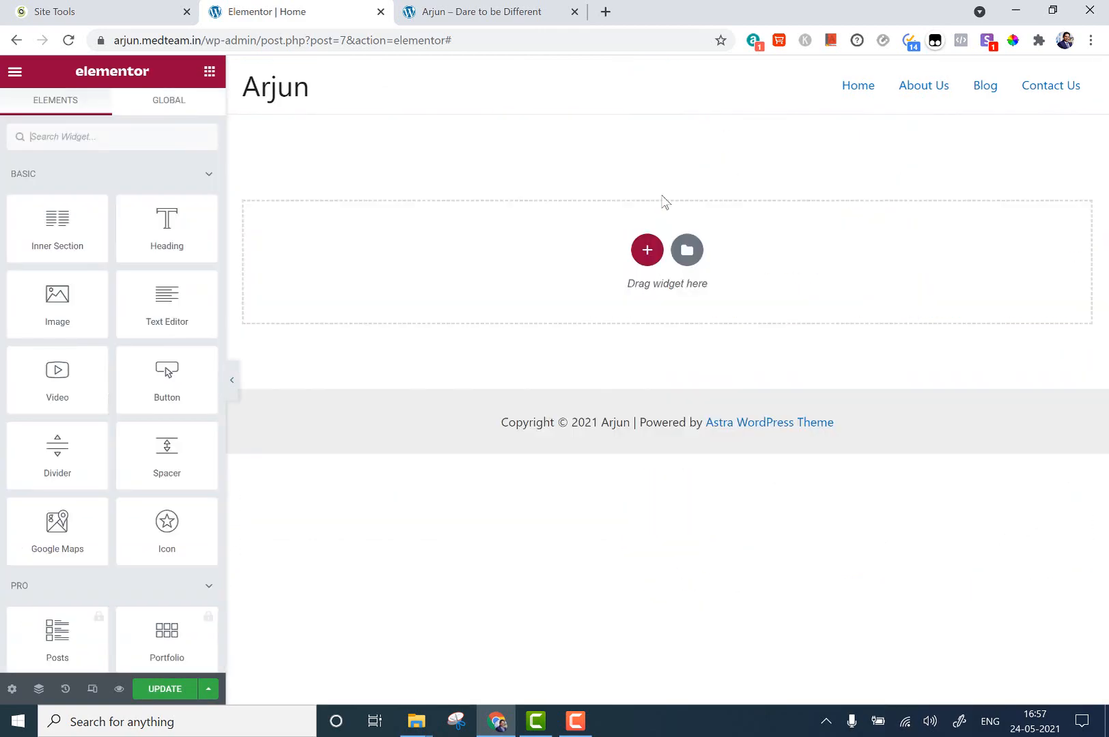
Browse the ready-made page templates in the template library
{"action": "left_click", "coordinate": [687, 250]}
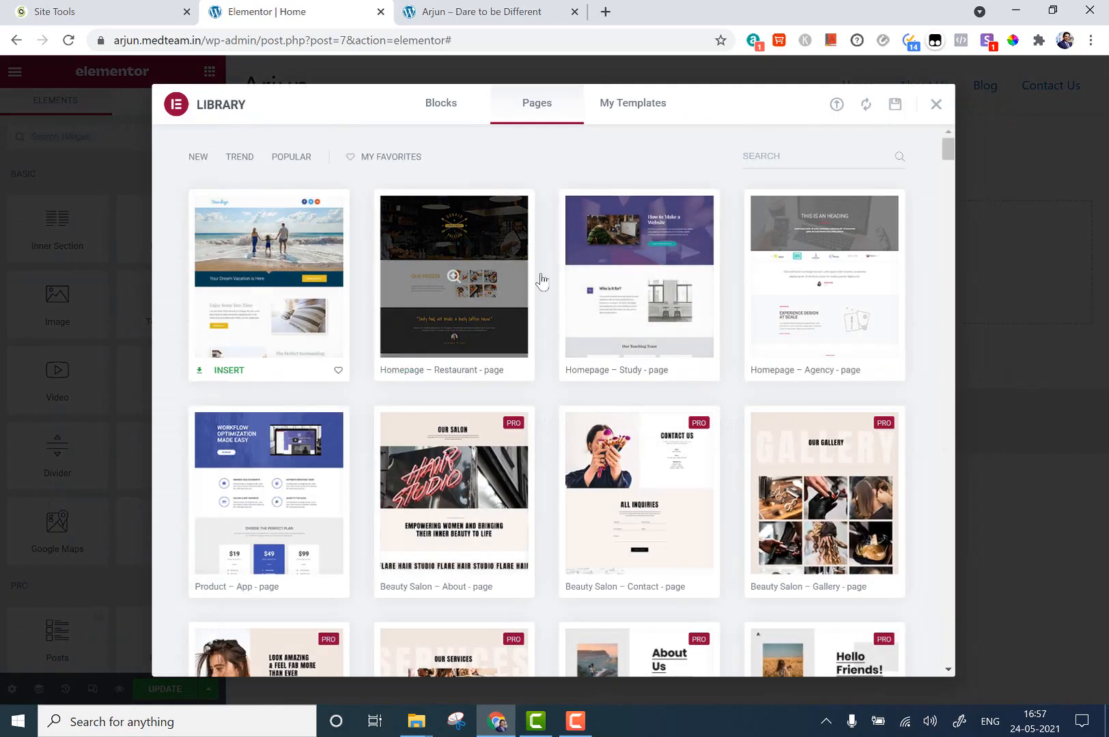
{"action": "scroll", "coordinate": [626, 346], "scroll_direction": "down", "scroll_amount": 10}
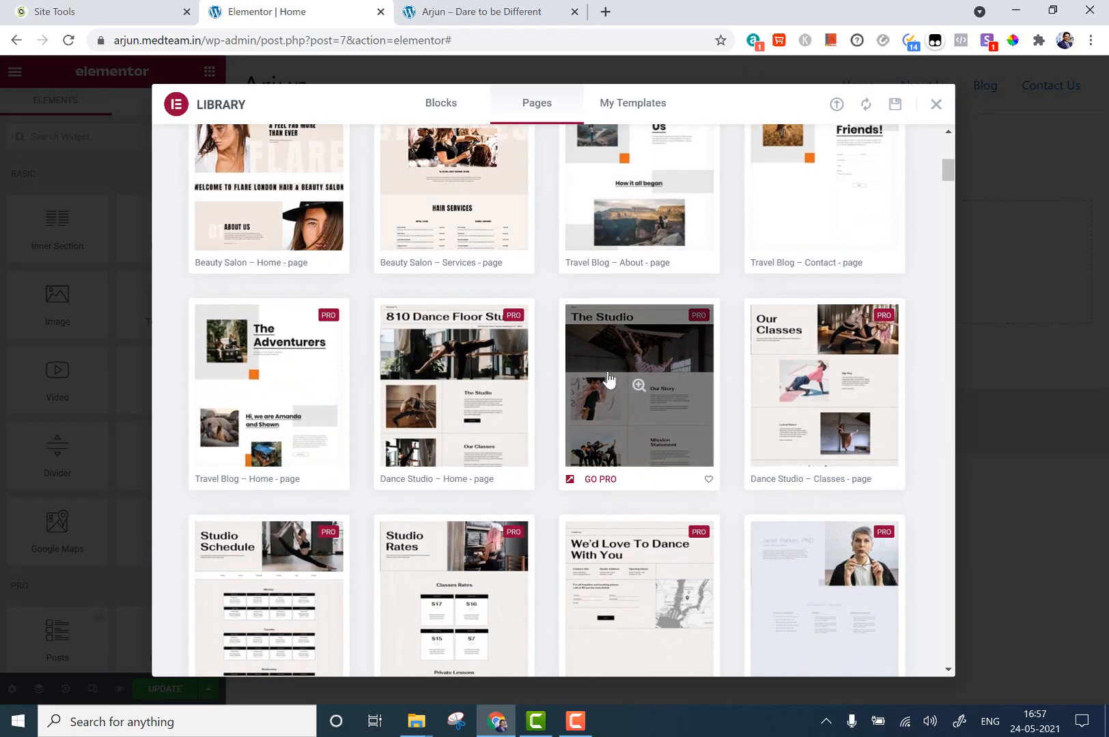
{"action": "scroll", "coordinate": [603, 389], "scroll_direction": "down", "scroll_amount": 8}
{"action": "scroll", "coordinate": [603, 394], "scroll_direction": "down", "scroll_amount": 15}
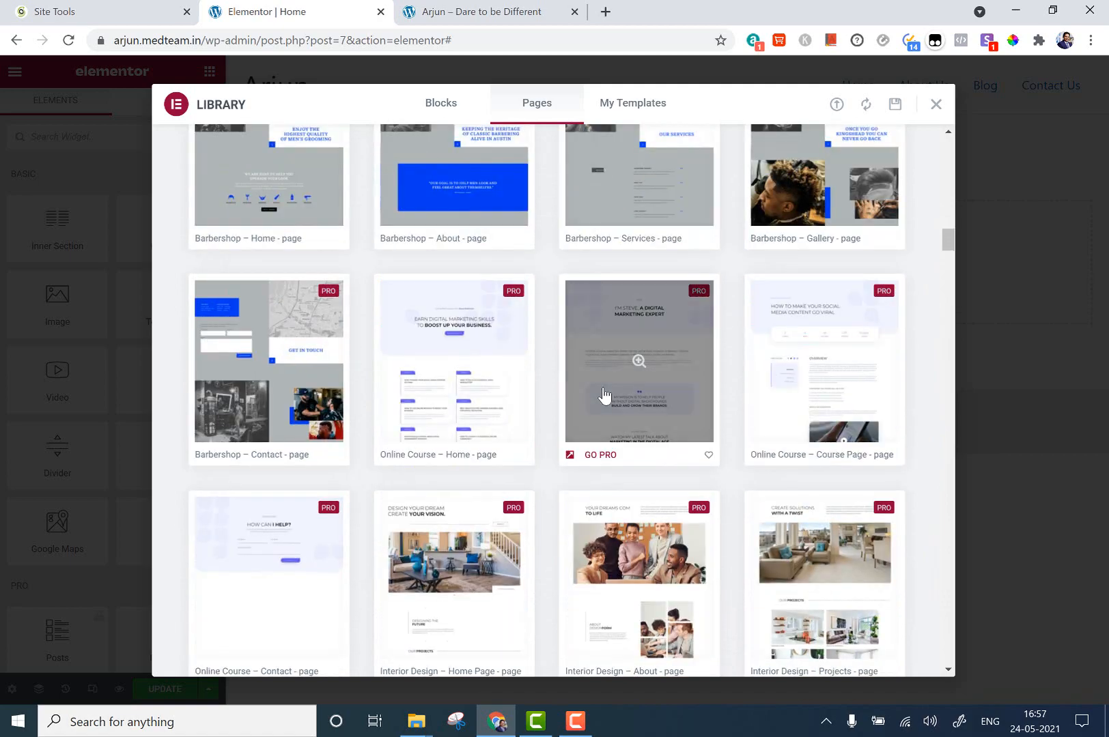
{"action": "scroll", "coordinate": [604, 394], "scroll_direction": "down", "scroll_amount": 3}
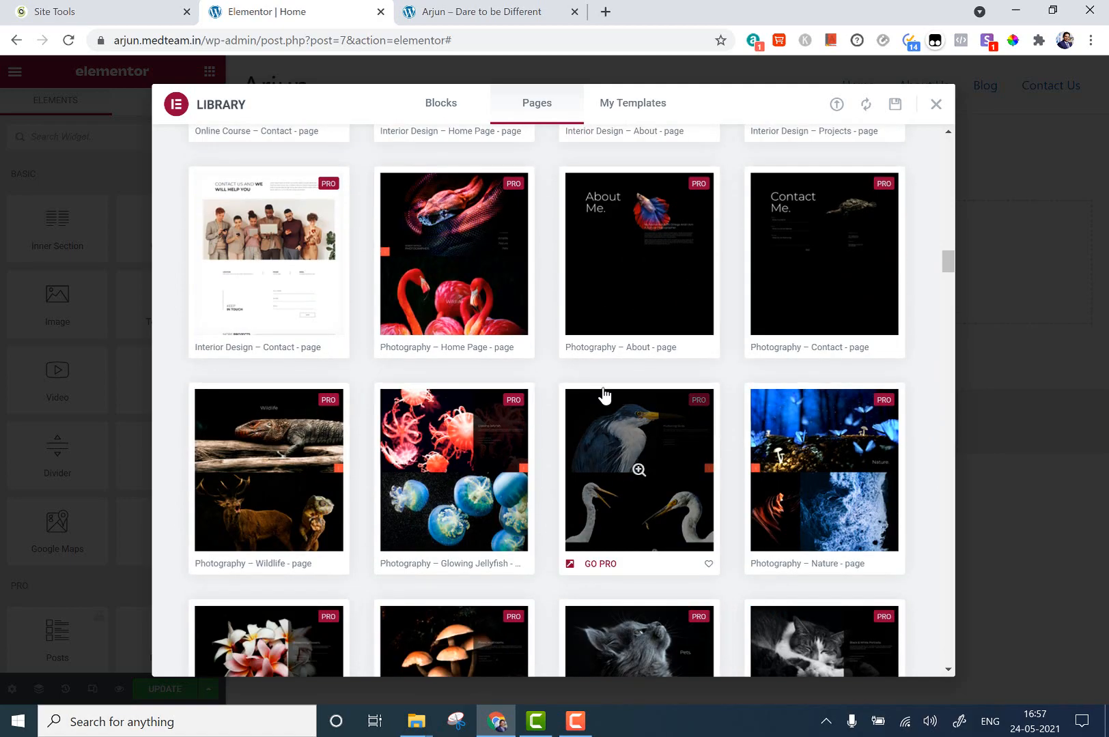
{"action": "scroll", "coordinate": [416, 292], "scroll_direction": "up", "scroll_amount": 20}
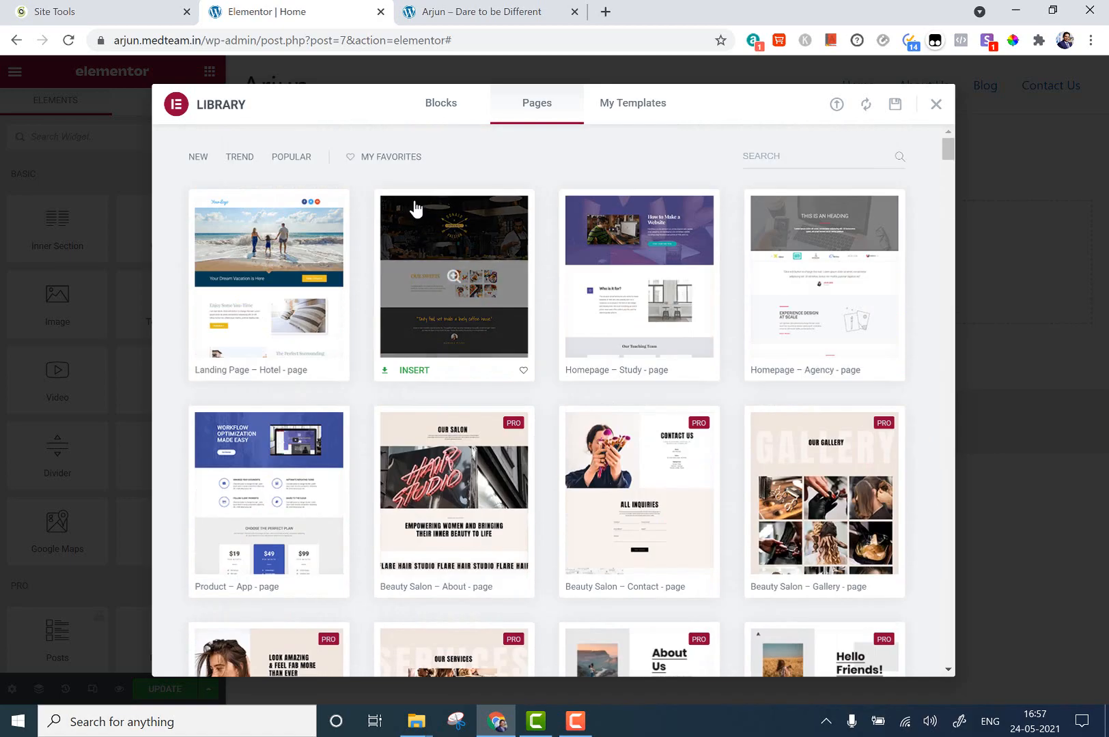
Search the page templates for "home", preview the Law Firm – Home Page template and close the library
{"action": "left_click", "coordinate": [811, 147]}
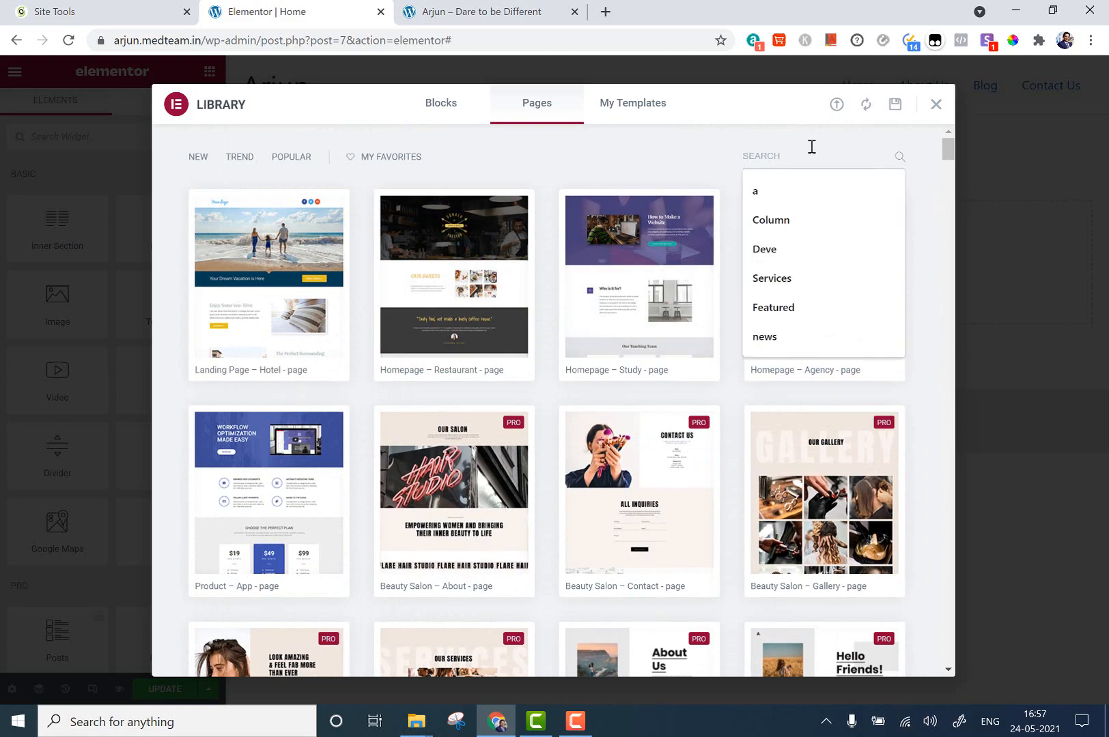
{"action": "type", "text": "home"}
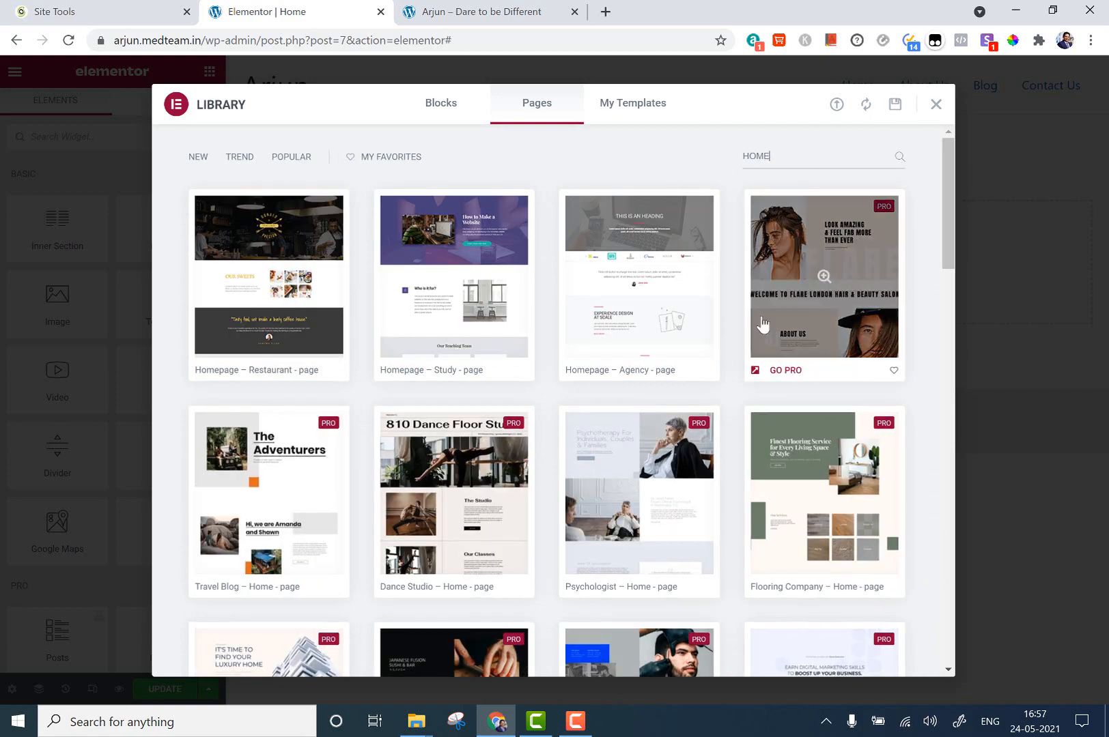
{"action": "scroll", "coordinate": [449, 280], "scroll_direction": "down", "scroll_amount": 10}
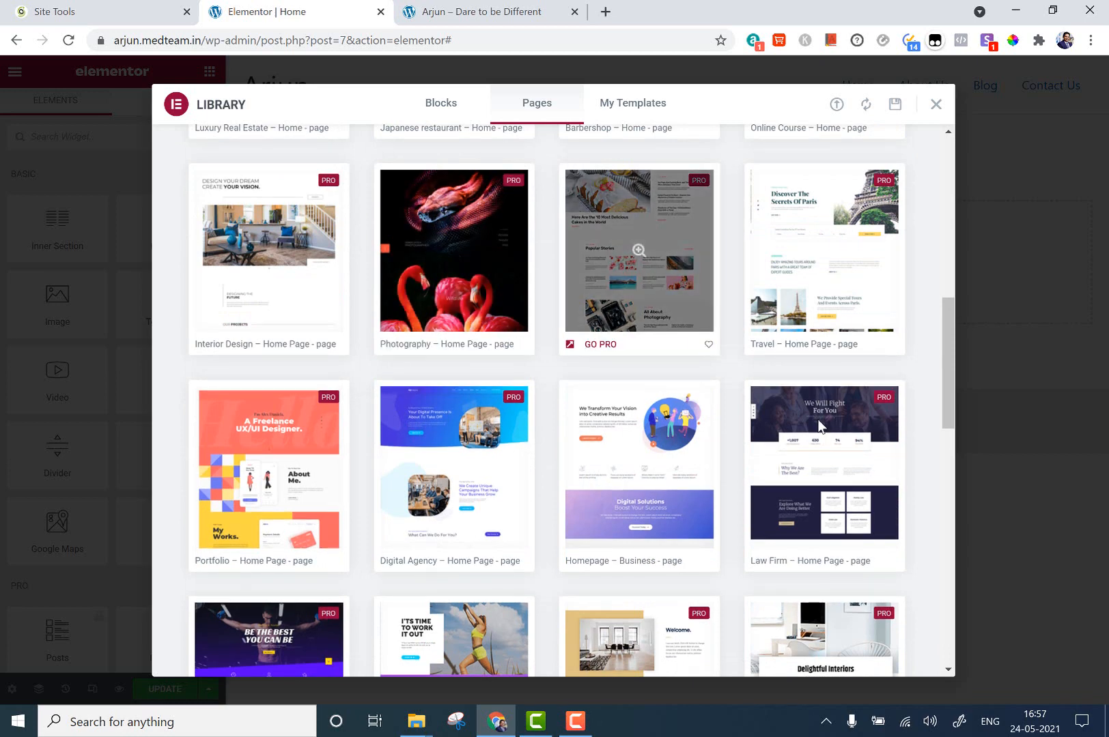
{"action": "left_click", "coordinate": [818, 463]}
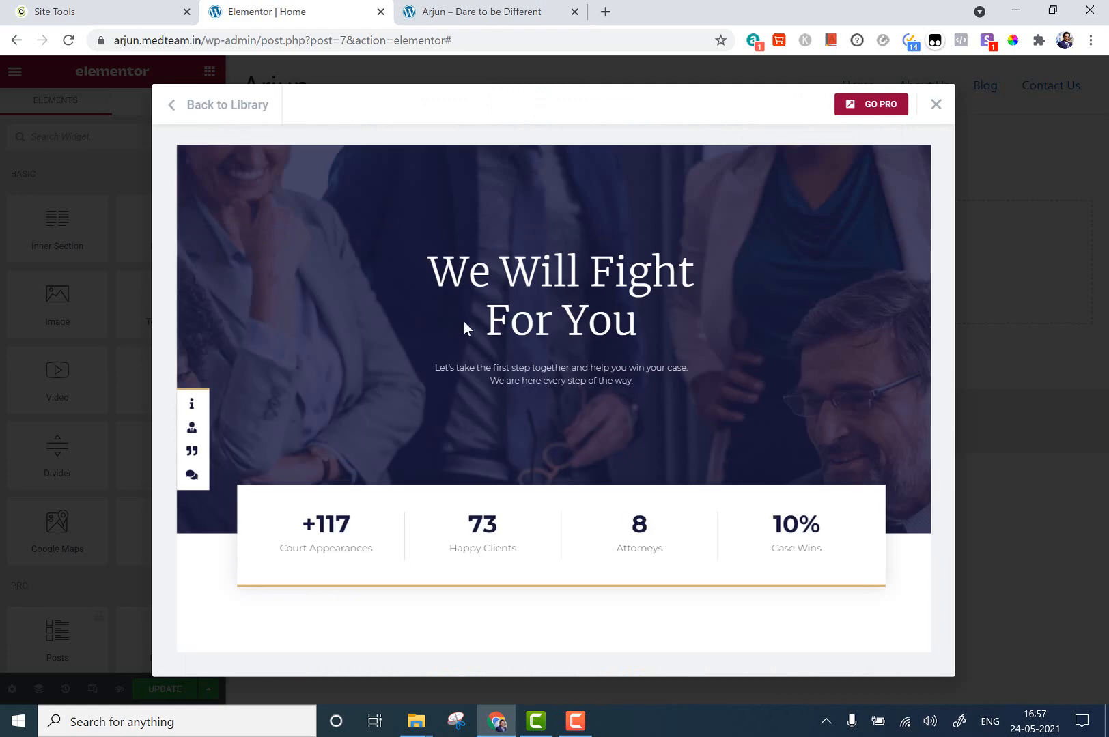
{"action": "left_click", "coordinate": [939, 108]}
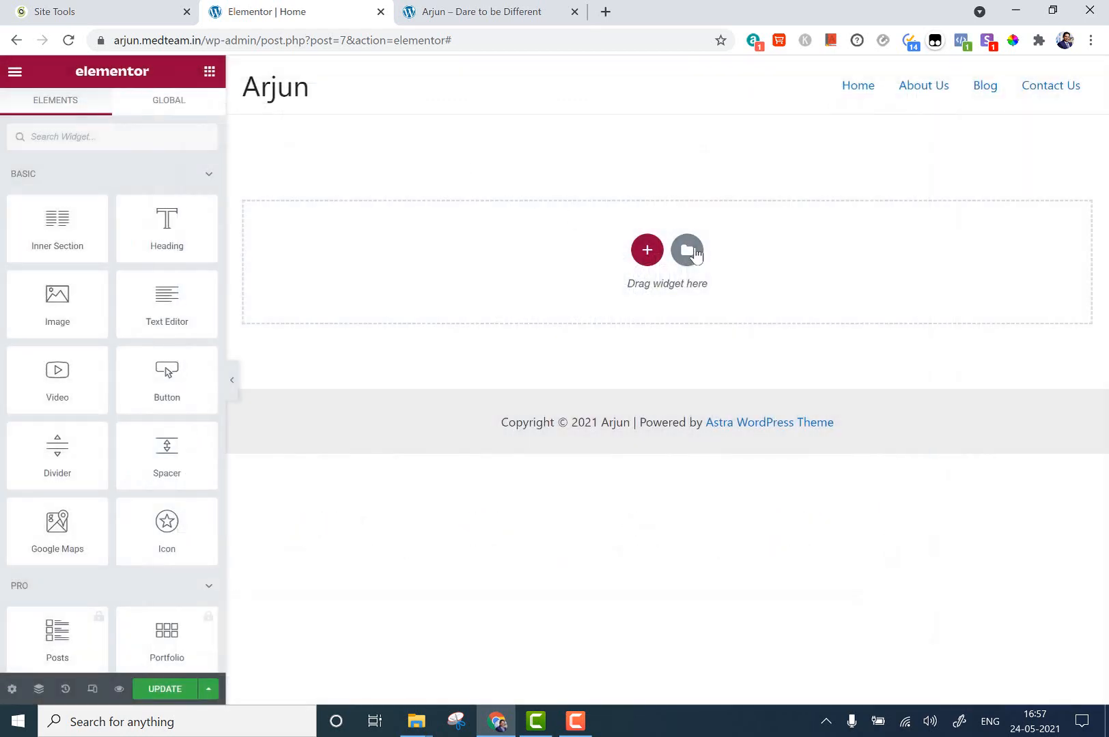
Insert the Landing Page – Hotel template, connecting the site to the Elementor template library
{"action": "left_click", "coordinate": [692, 251]}
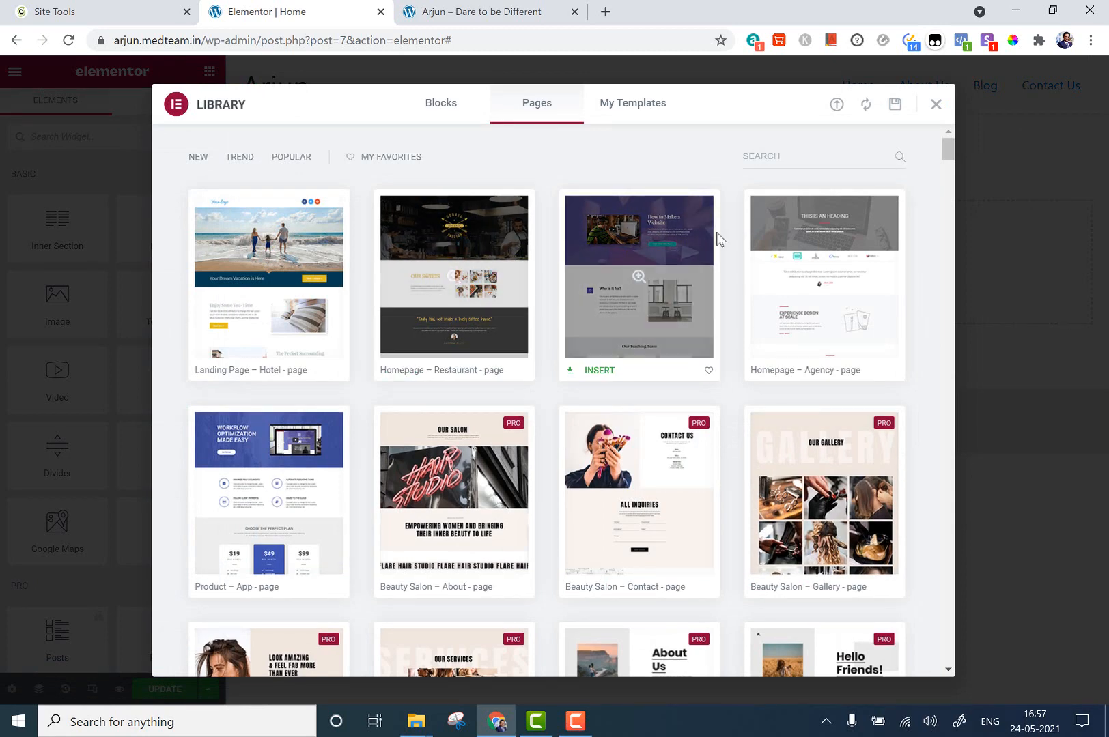
{"action": "left_click", "coordinate": [261, 242]}
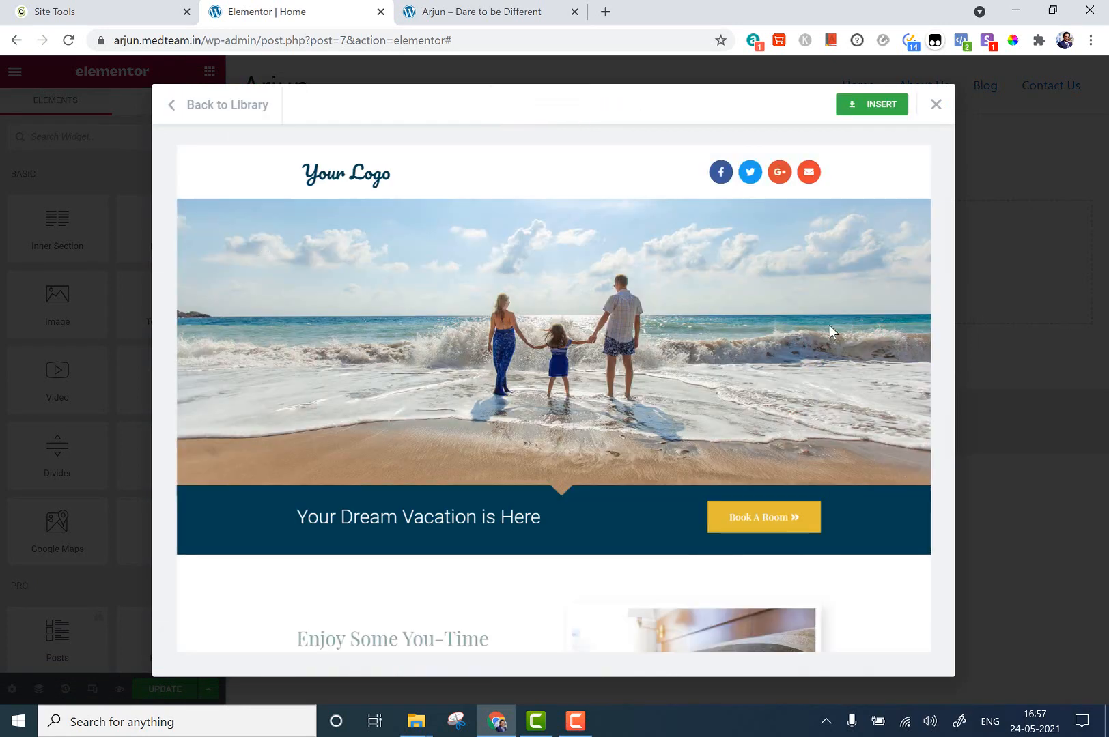
{"action": "left_click", "coordinate": [861, 105]}
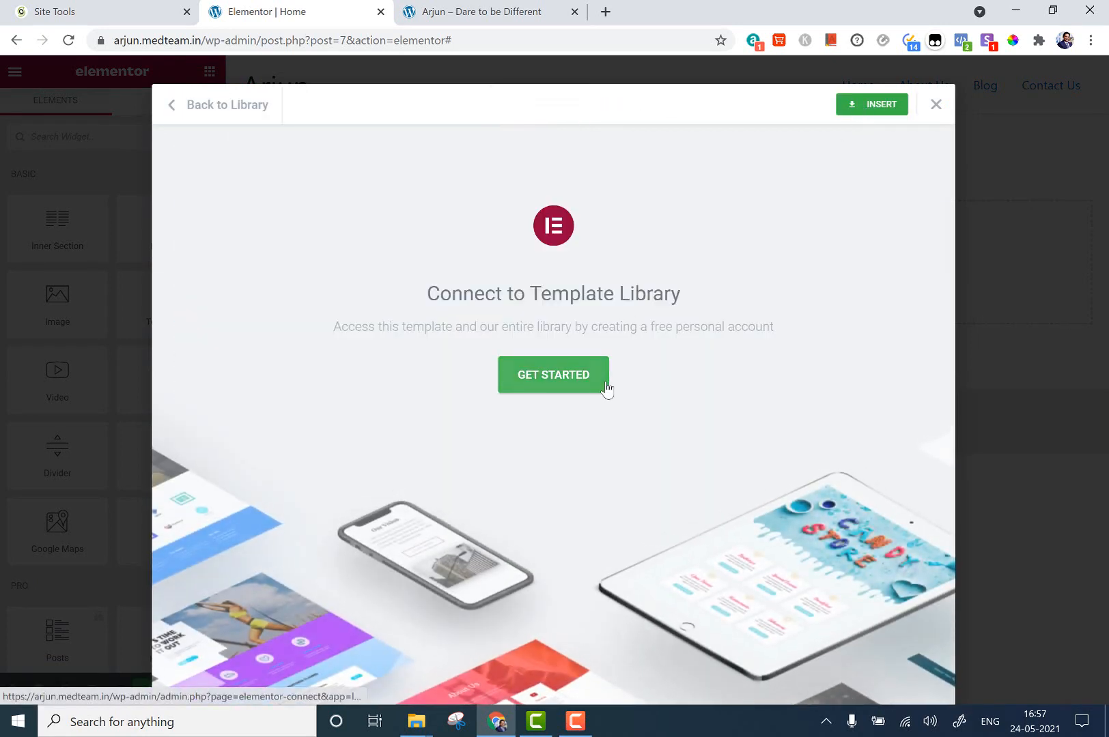
{"action": "left_click", "coordinate": [543, 386]}
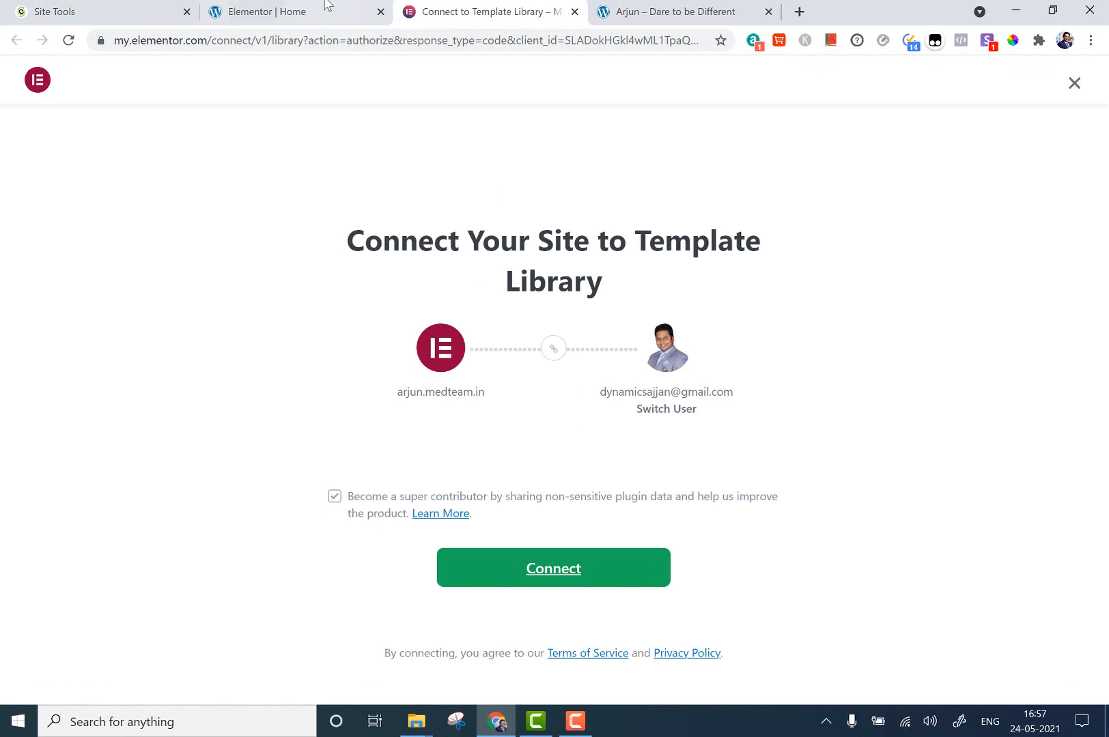
{"action": "left_click", "coordinate": [576, 571]}
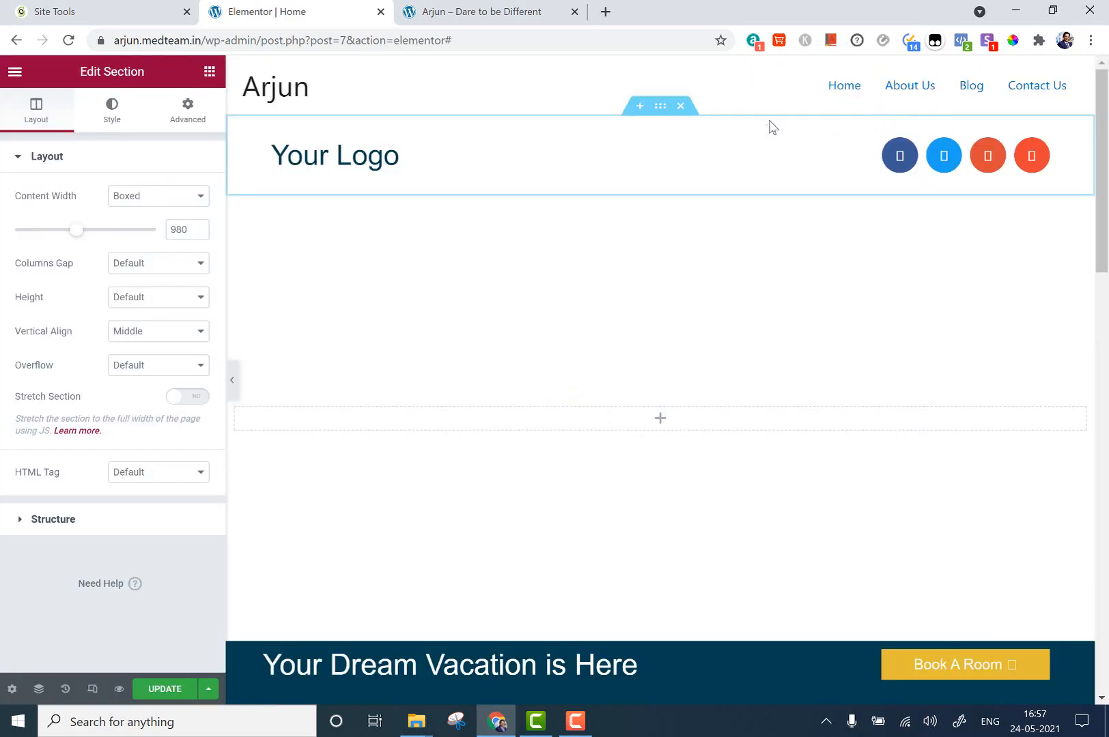
Look through the inserted hotel template and delete its top section with the logo and social icons
{"action": "scroll", "coordinate": [833, 286], "scroll_direction": "down", "scroll_amount": 8}
{"action": "scroll", "coordinate": [830, 306], "scroll_direction": "down", "scroll_amount": 10}
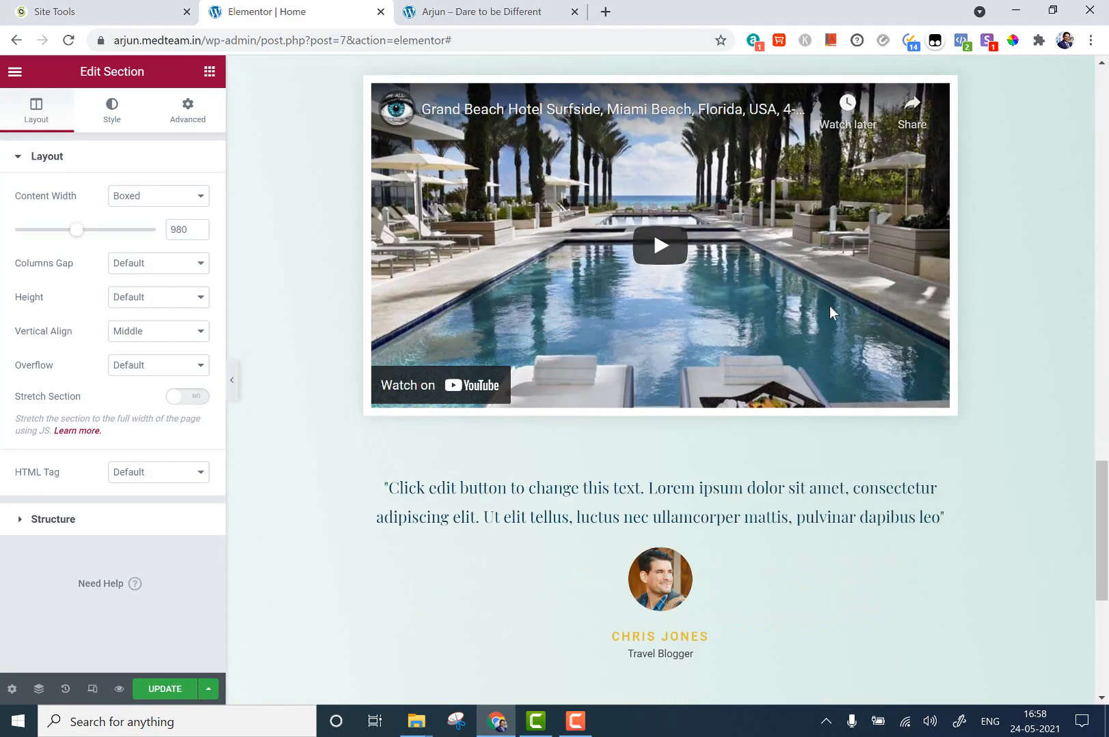
{"action": "scroll", "coordinate": [836, 465], "scroll_direction": "up", "scroll_amount": 20}
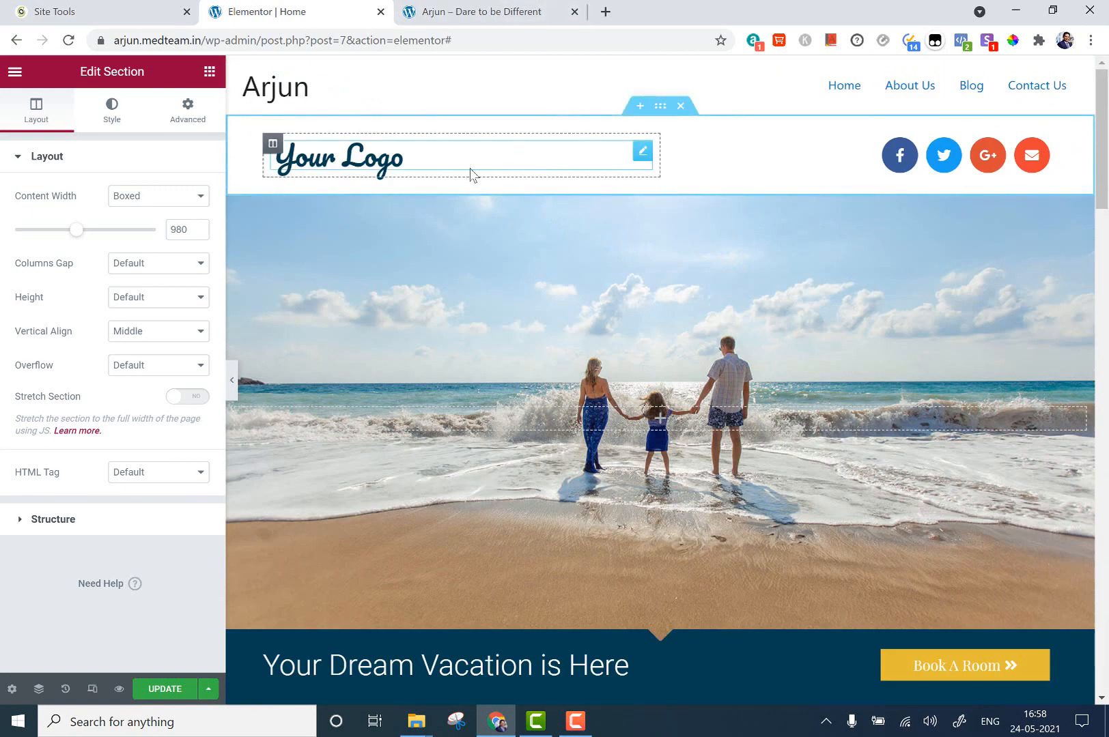
{"action": "left_click", "coordinate": [678, 115]}
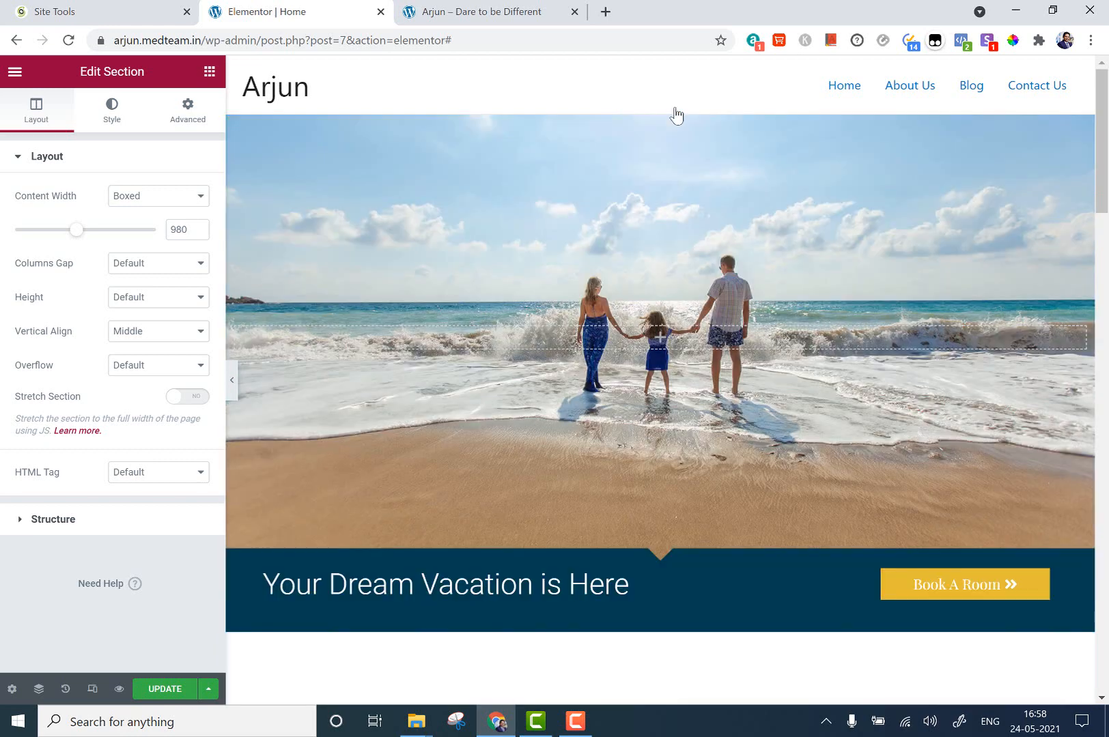
Change the heading in the dark blue banner to "Your Dream Vacation is HereB"
{"action": "scroll", "coordinate": [615, 269], "scroll_direction": "down", "scroll_amount": 4}
{"action": "left_click", "coordinate": [437, 308]}
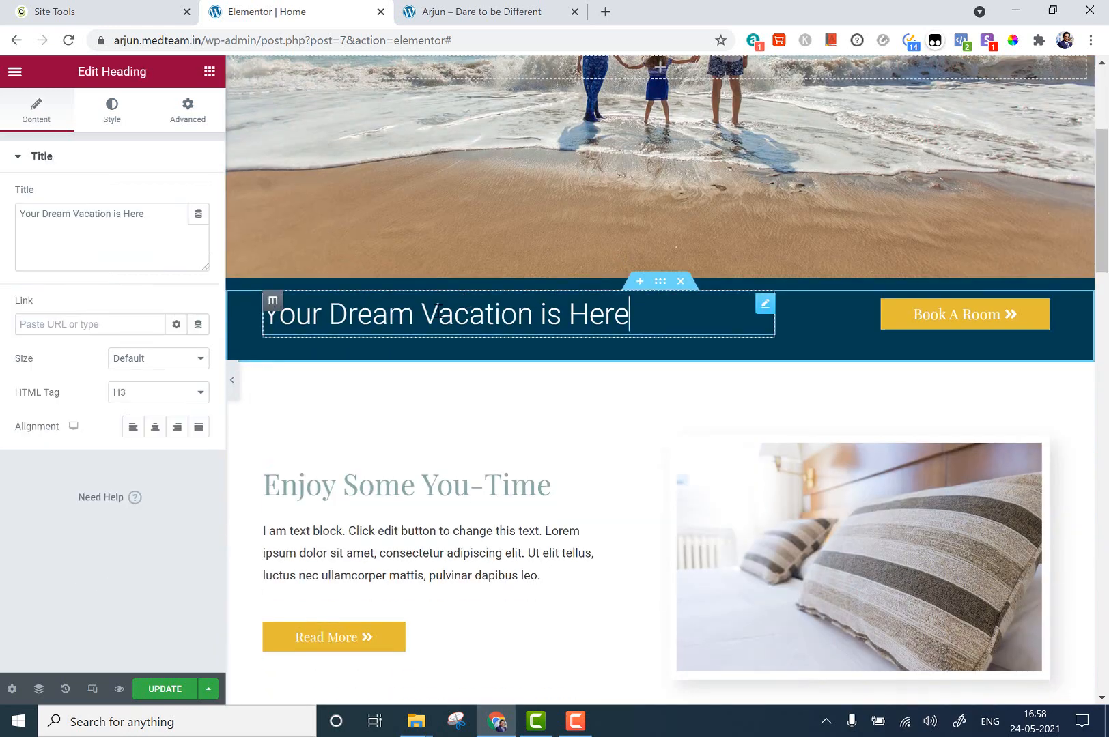
{"action": "type", "text": "BHSJHBZSJ"}
{"action": "key", "text": "BackSpace"}
{"action": "key", "text": "BackSpace"}
{"action": "key", "text": "BackSpace"}
{"action": "key", "text": "BackSpace"}
{"action": "key", "text": "BackSpace"}
{"action": "key", "text": "BackSpace"}
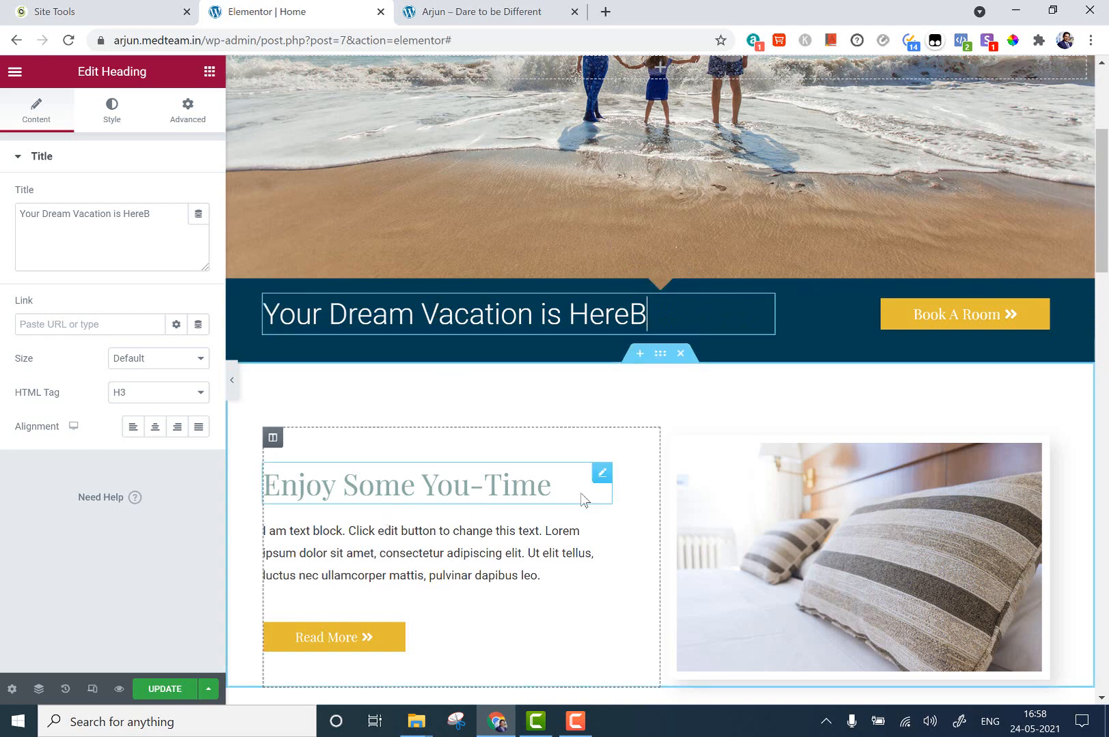
Change the "Enjoy Some You-Time" heading to "Enjoy SomeSASS You-Time"
{"action": "left_click", "coordinate": [600, 476]}
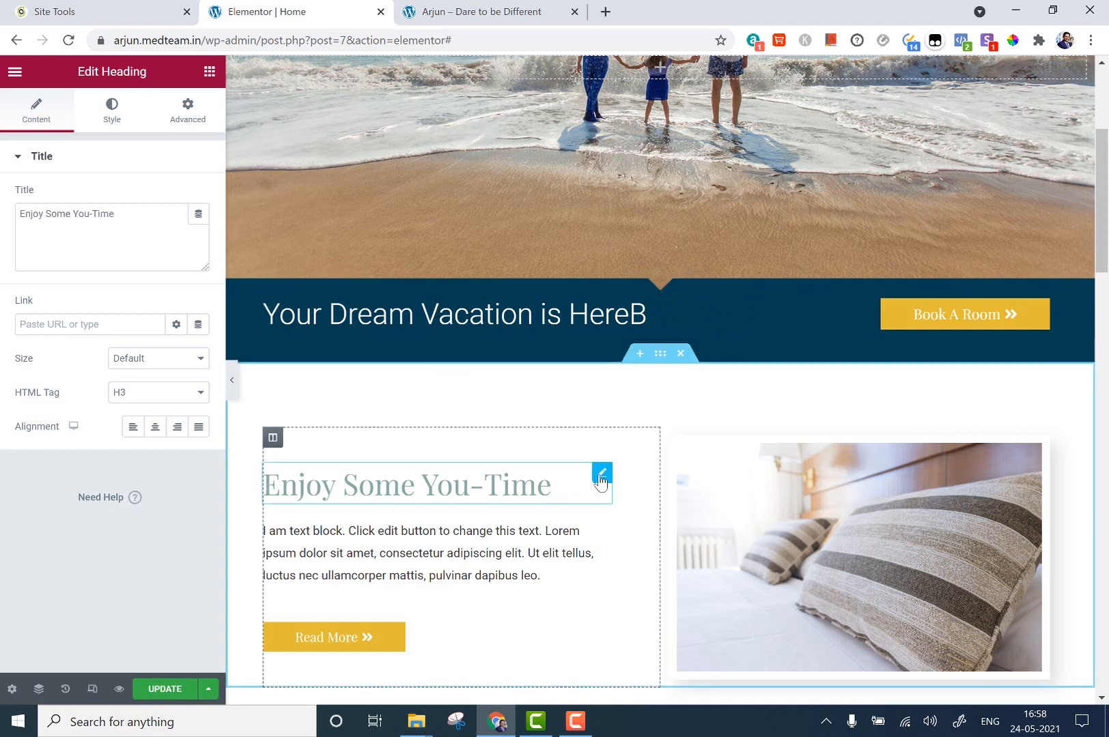
{"action": "left_click", "coordinate": [473, 495]}
{"action": "left_click", "coordinate": [69, 220]}
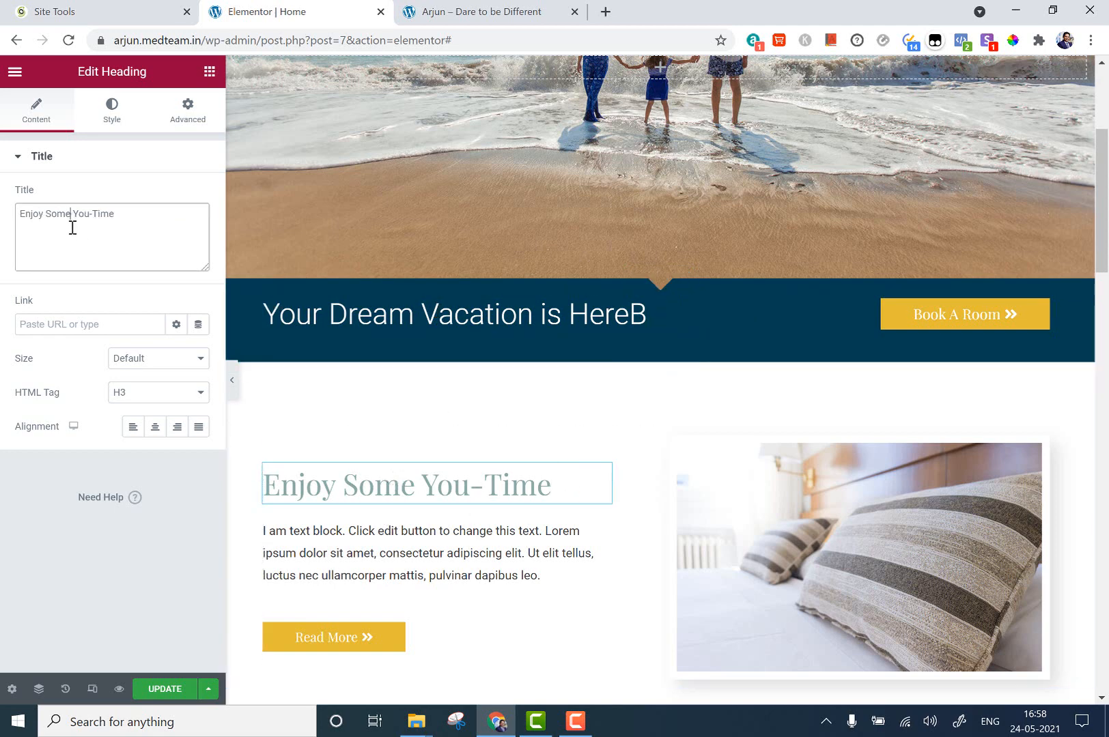
{"action": "type", "text": "SASS"}
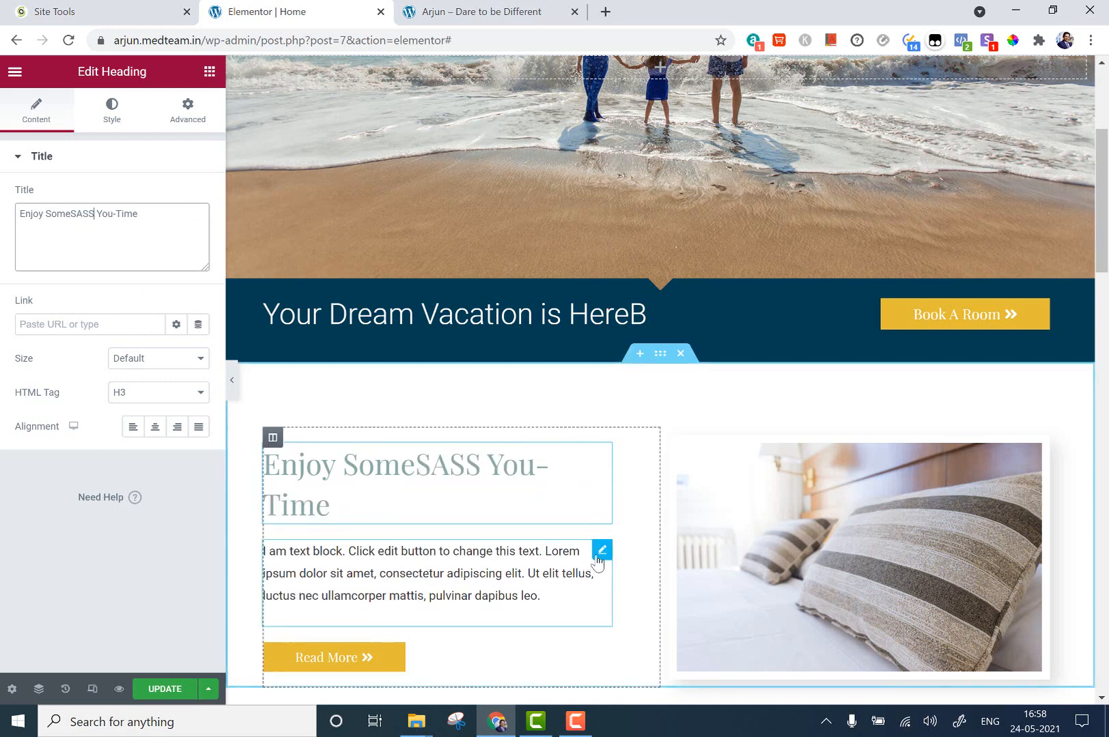
Insert "SSS" into the word "consectetur" in the text block so it reads "conseSSSctetur"
{"action": "left_click", "coordinate": [441, 574]}
{"action": "left_click", "coordinate": [98, 371]}
{"action": "type", "text": "SSS"}
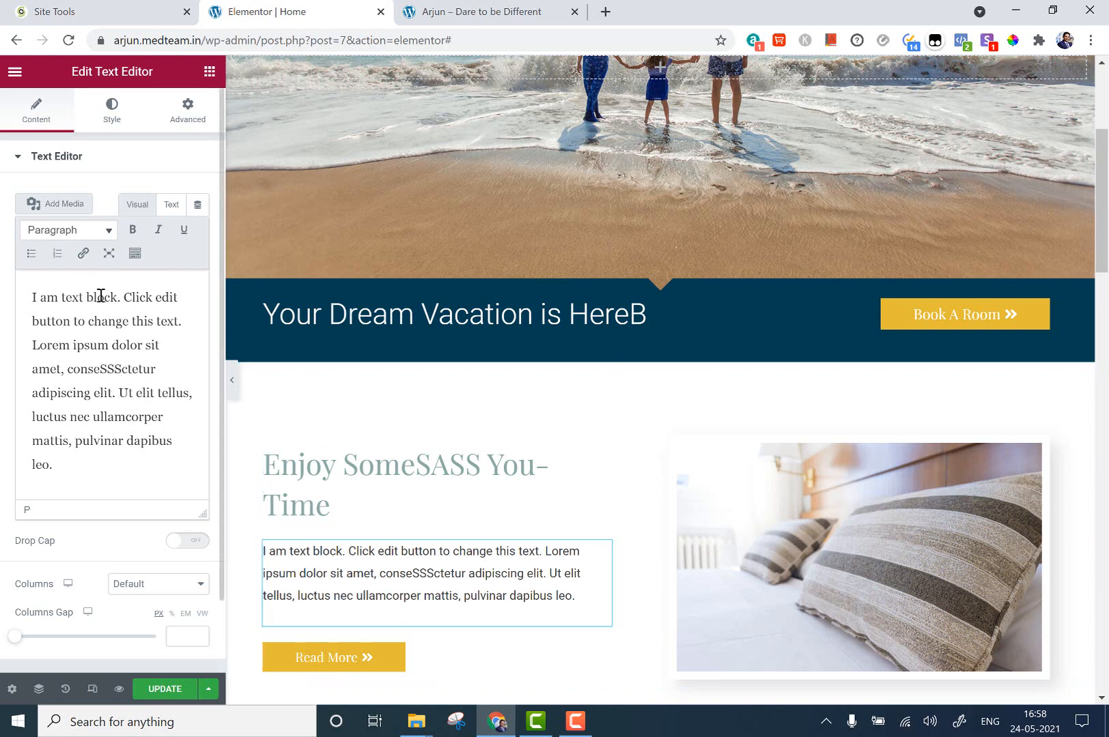
Set the text block's text color to dark red #8A0505 and its font size to 16 px
{"action": "left_click", "coordinate": [111, 111]}
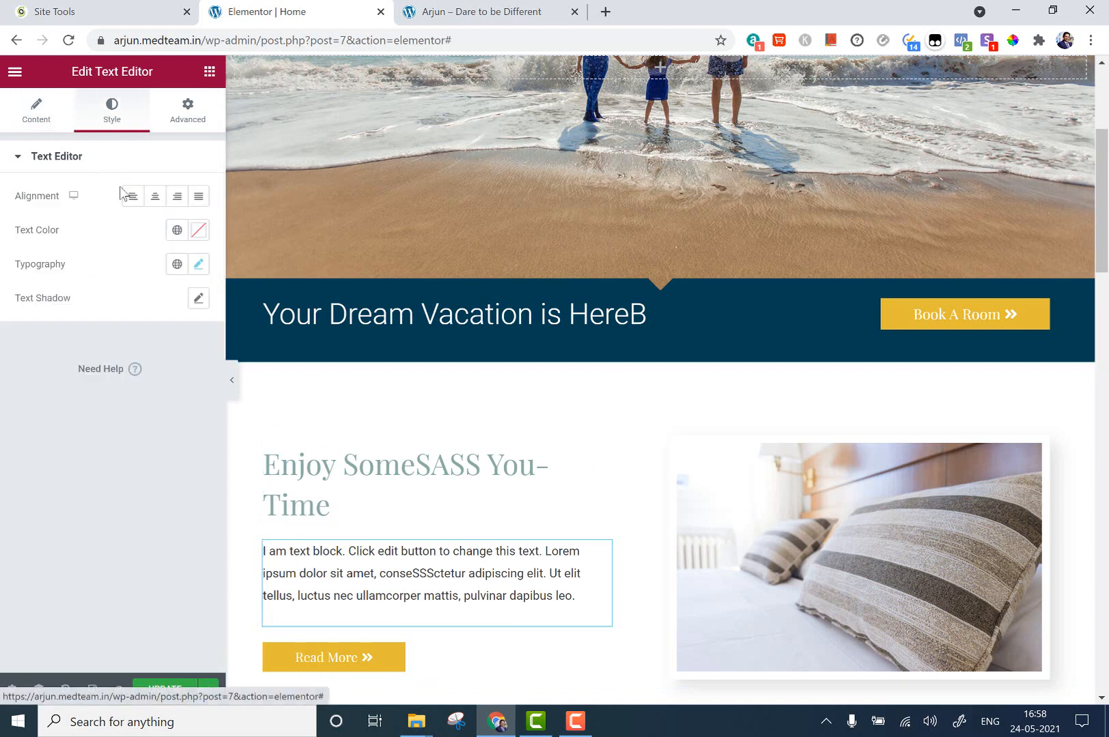
{"action": "left_click", "coordinate": [198, 230]}
{"action": "left_click", "coordinate": [215, 343]}
{"action": "left_click", "coordinate": [292, 351]}
{"action": "left_click", "coordinate": [11, 385]}
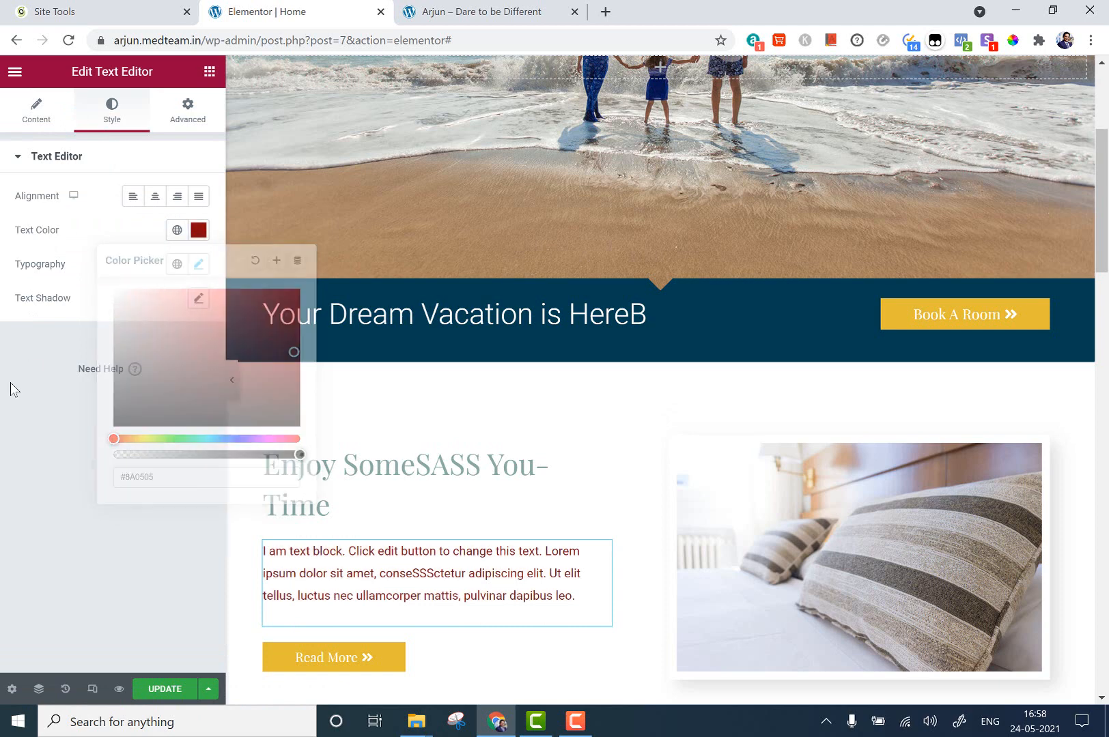
{"action": "left_click", "coordinate": [198, 265]}
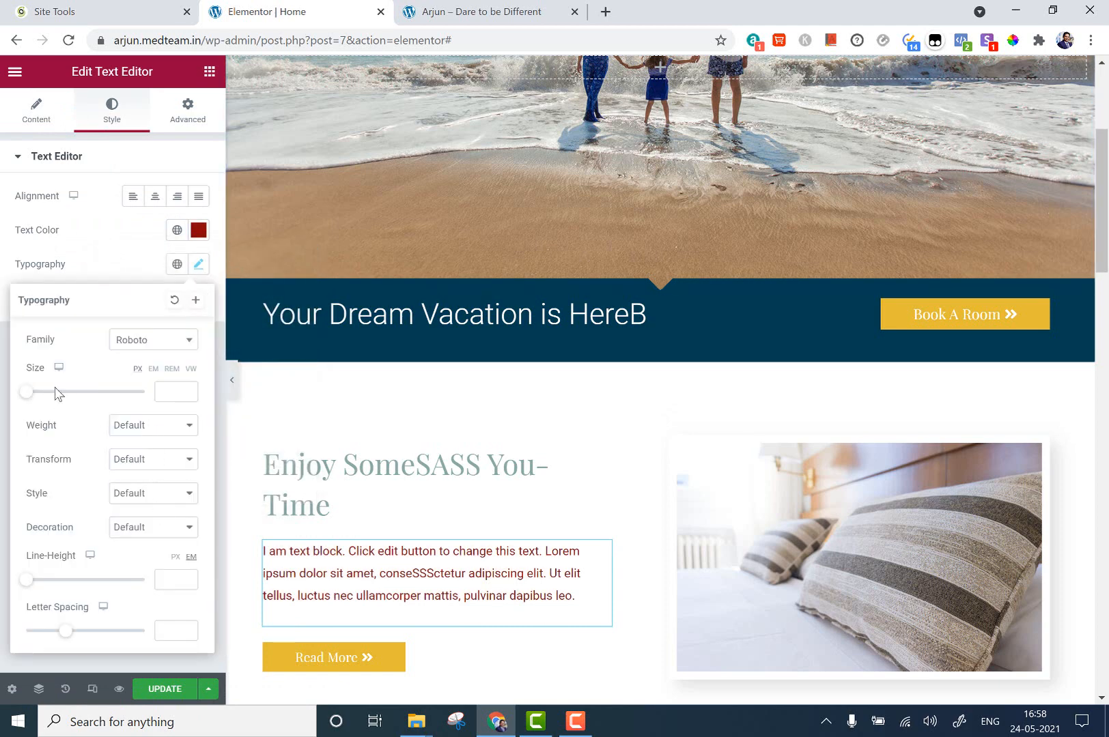
{"action": "mouse_move", "coordinate": [28, 392]}
{"action": "left_mouse_down"}
{"action": "mouse_move", "coordinate": [71, 396]}
{"action": "mouse_move", "coordinate": [36, 400]}
{"action": "left_mouse_up"}
Replace the pillow image beside the "Enjoy SomeSASS You-Time" text with the medicine bottles picture from the media library
{"action": "scroll", "coordinate": [986, 249], "scroll_direction": "down", "scroll_amount": 6}
{"action": "scroll", "coordinate": [1001, 290], "scroll_direction": "up", "scroll_amount": 4}
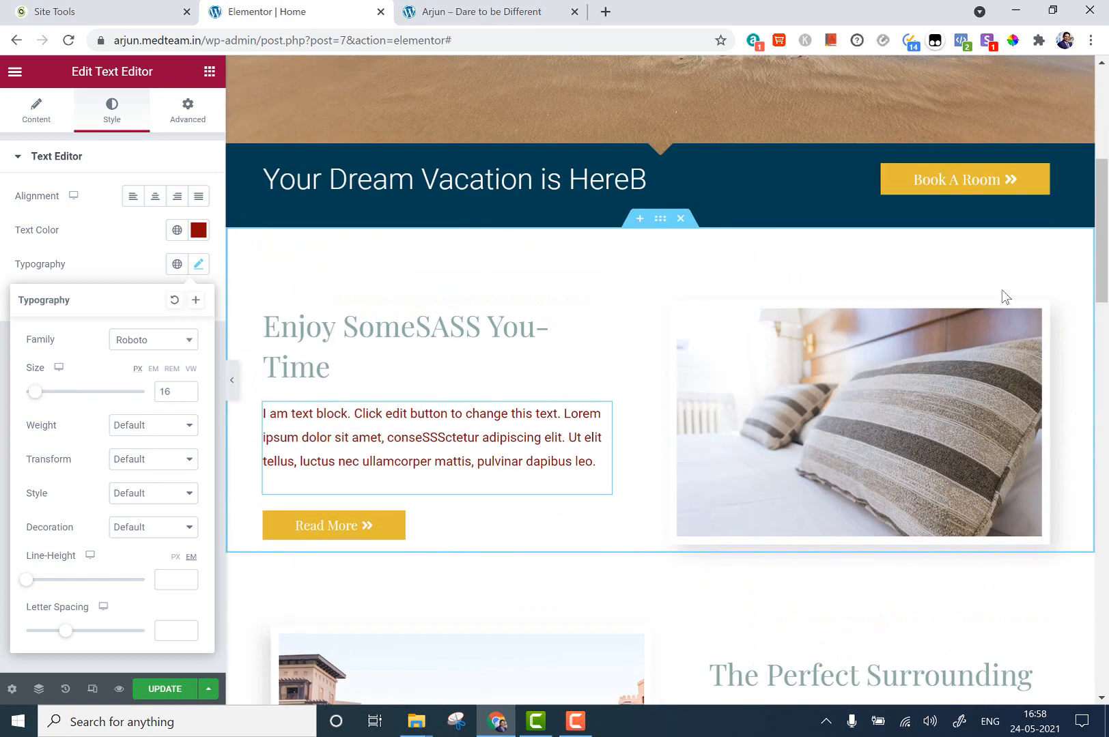
{"action": "left_click", "coordinate": [1039, 311]}
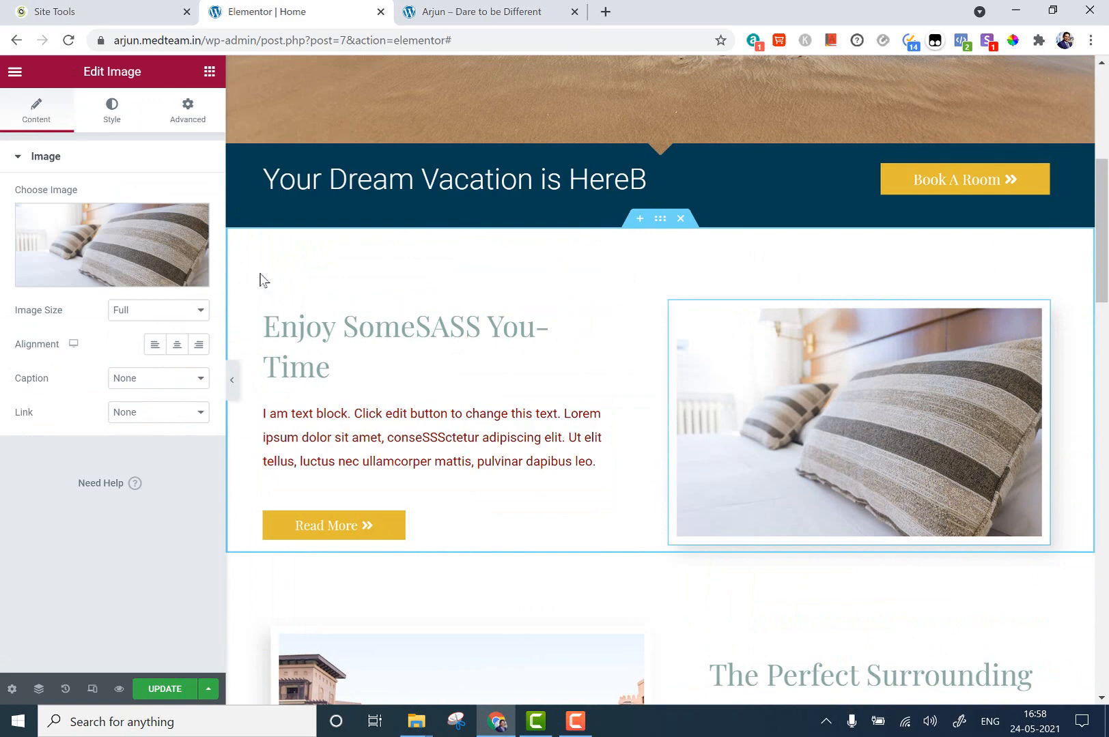
{"action": "left_click", "coordinate": [163, 256]}
{"action": "left_click", "coordinate": [73, 286]}
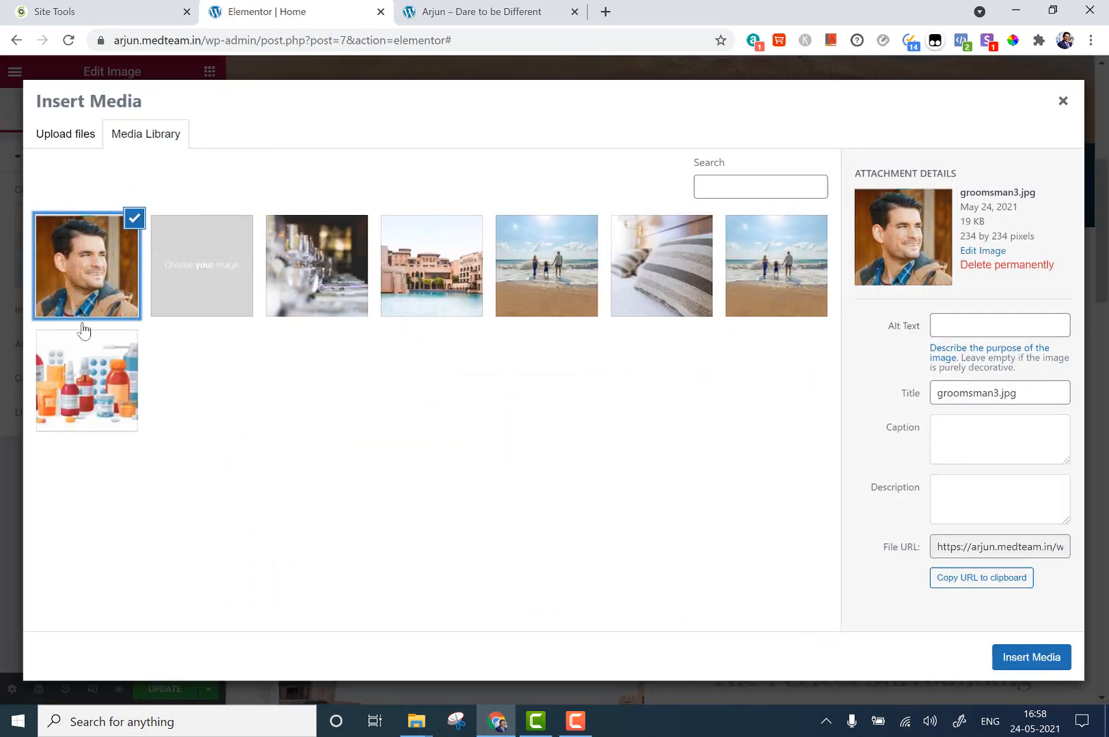
{"action": "left_click", "coordinate": [81, 364]}
{"action": "left_click", "coordinate": [1051, 657]}
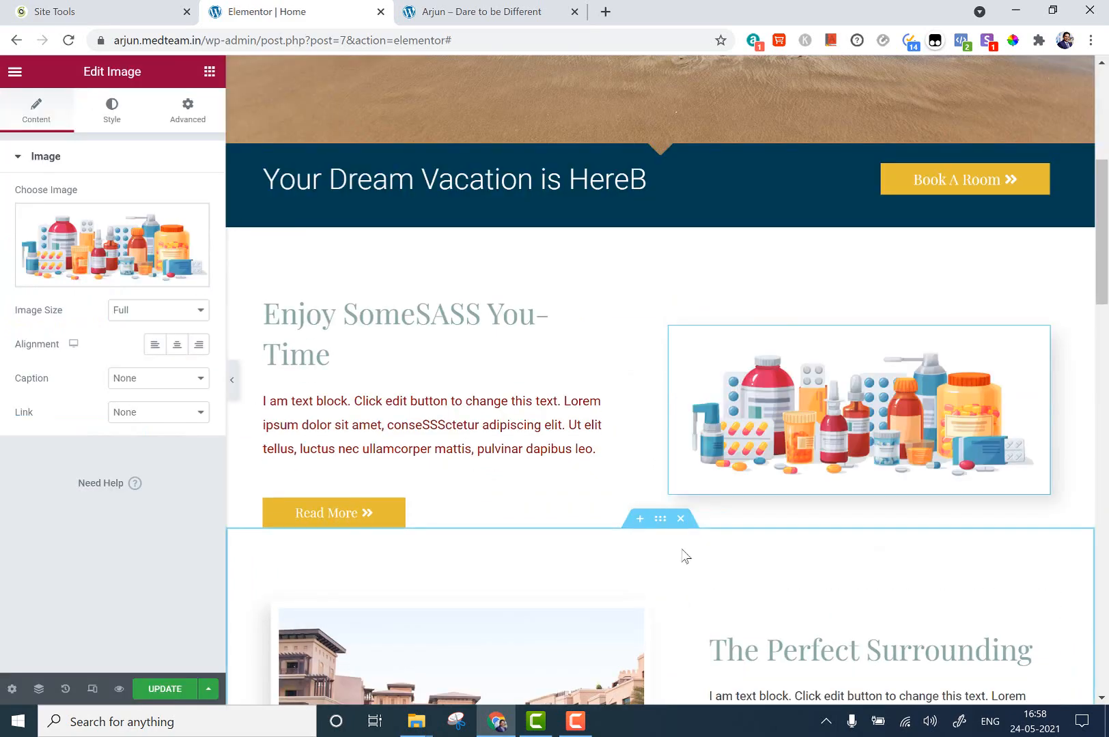
Change the "The Perfect Surrounding" heading to "The PerfSSSect Surrounding" and update the page
{"action": "scroll", "coordinate": [842, 421], "scroll_direction": "down", "scroll_amount": 3}
{"action": "scroll", "coordinate": [845, 429], "scroll_direction": "down", "scroll_amount": 1}
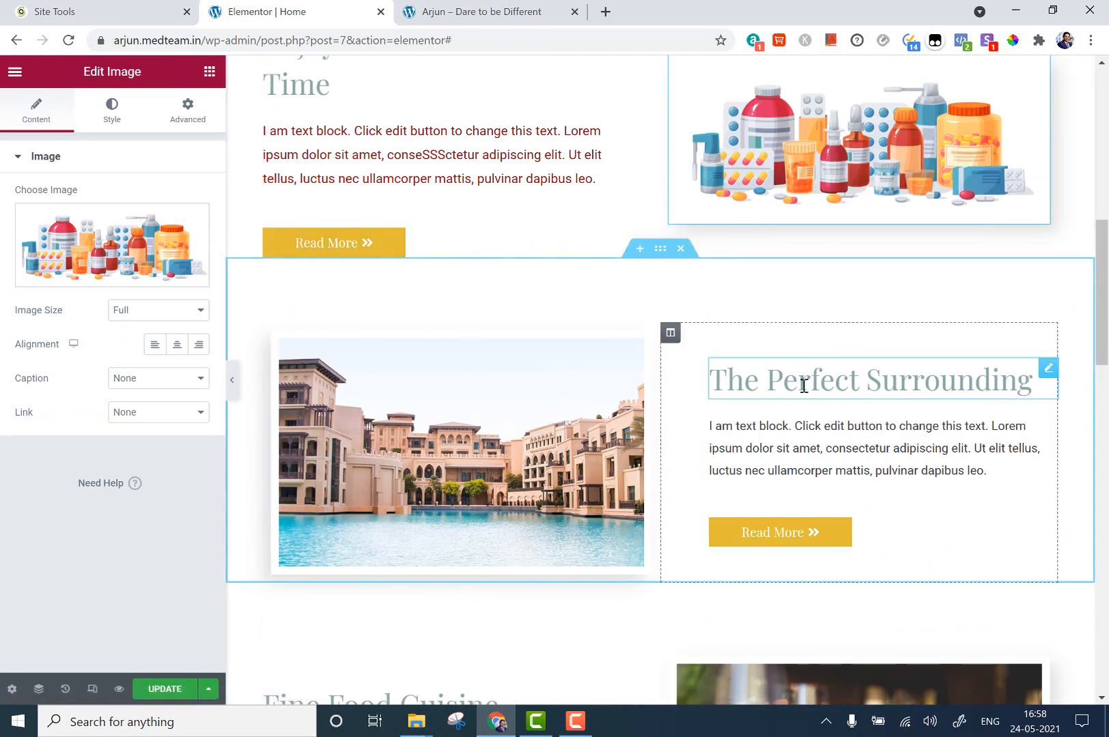
{"action": "left_click", "coordinate": [1048, 368]}
{"action": "left_click", "coordinate": [59, 250]}
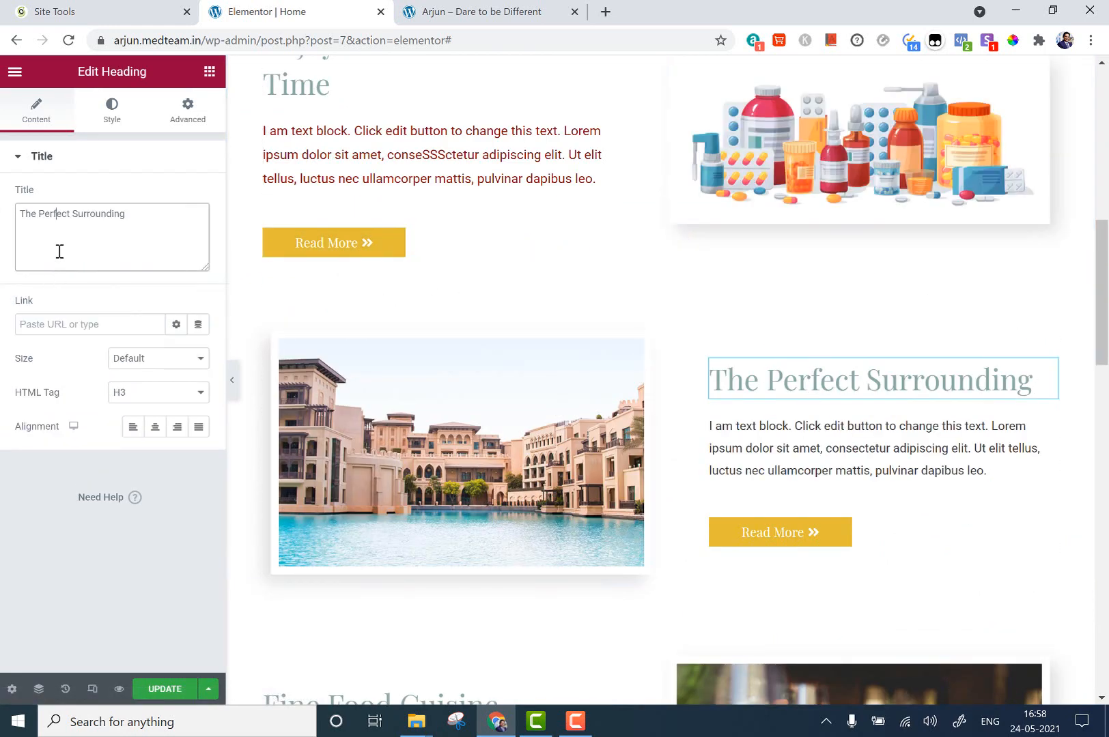
{"action": "type", "text": "SSS"}
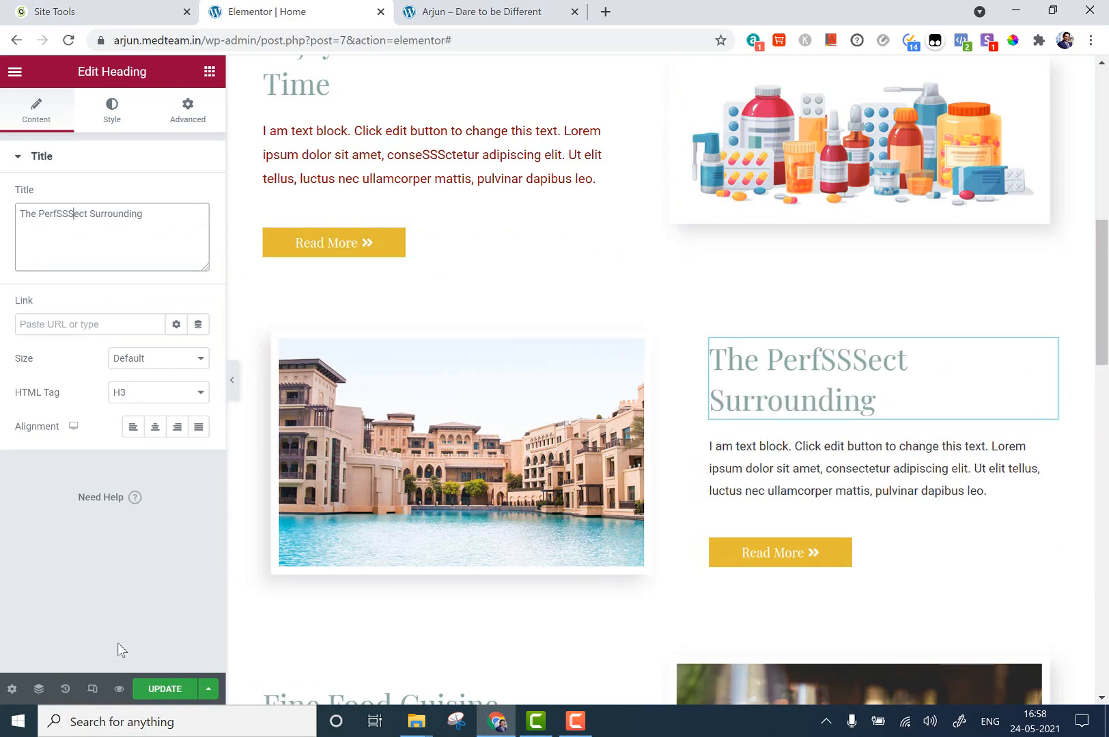
{"action": "scroll", "coordinate": [879, 411], "scroll_direction": "down", "scroll_amount": 15}
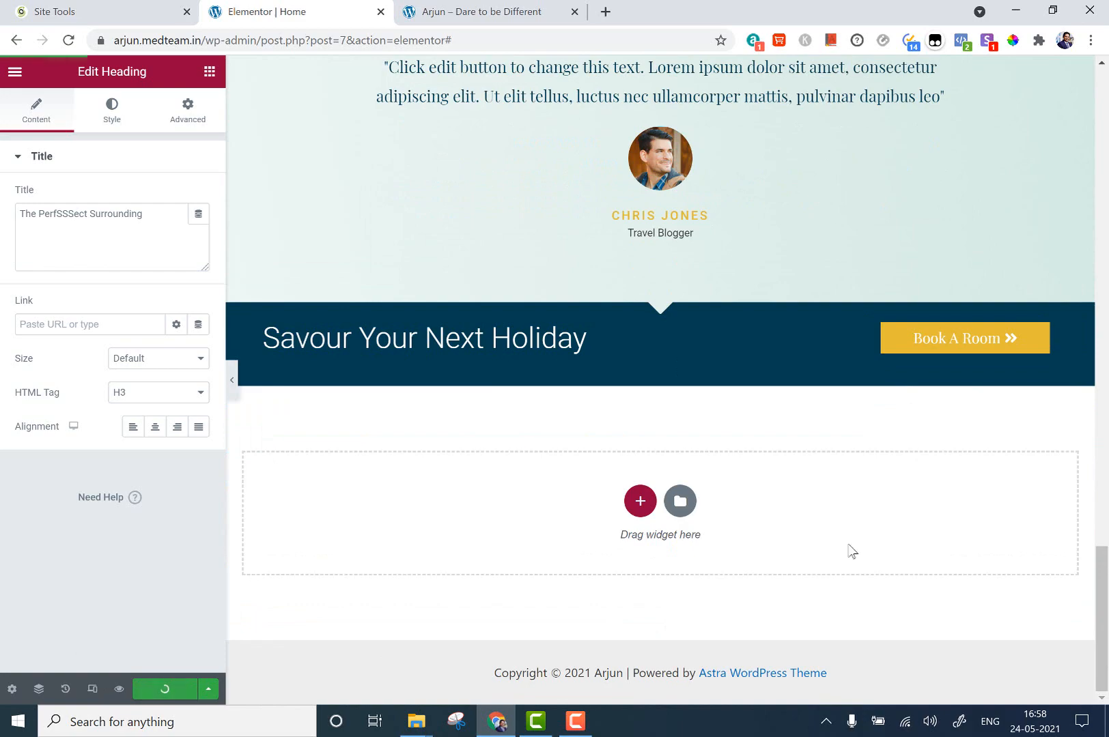
{"action": "scroll", "coordinate": [519, 575], "scroll_direction": "up", "scroll_amount": 10}
{"action": "scroll", "coordinate": [302, 668], "scroll_direction": "down", "scroll_amount": 8}
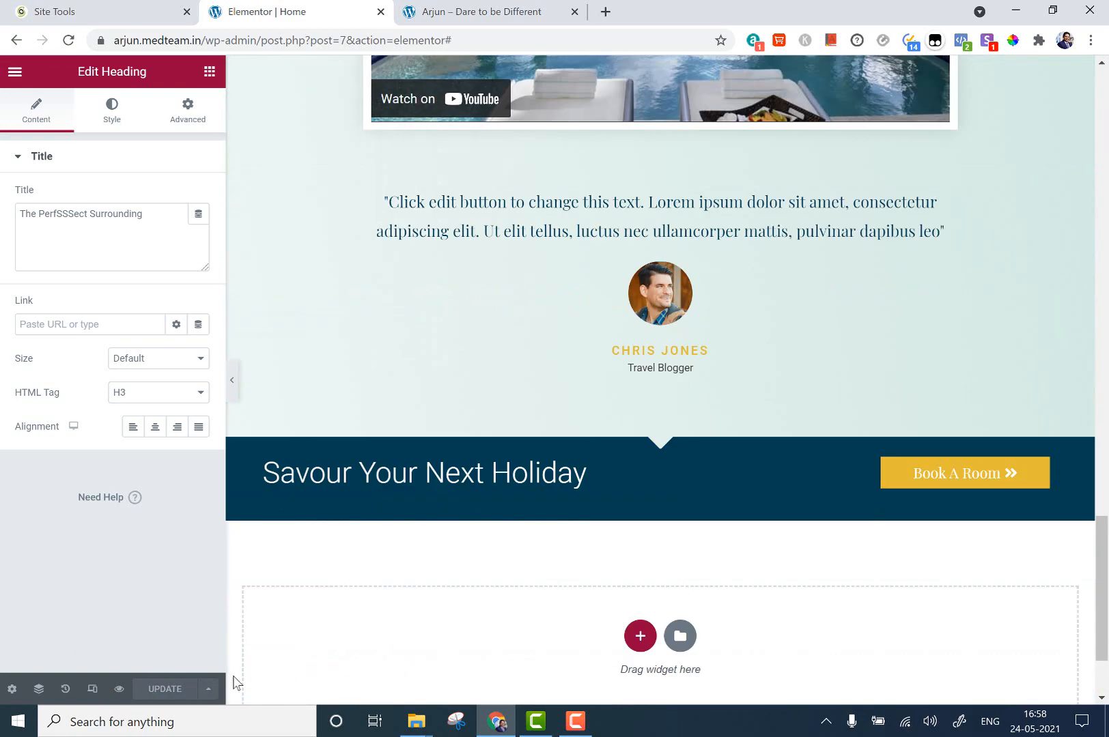
Preview the Home page and review its edited headings, text, images and remaining sections down to the footer
{"action": "left_click", "coordinate": [114, 690]}
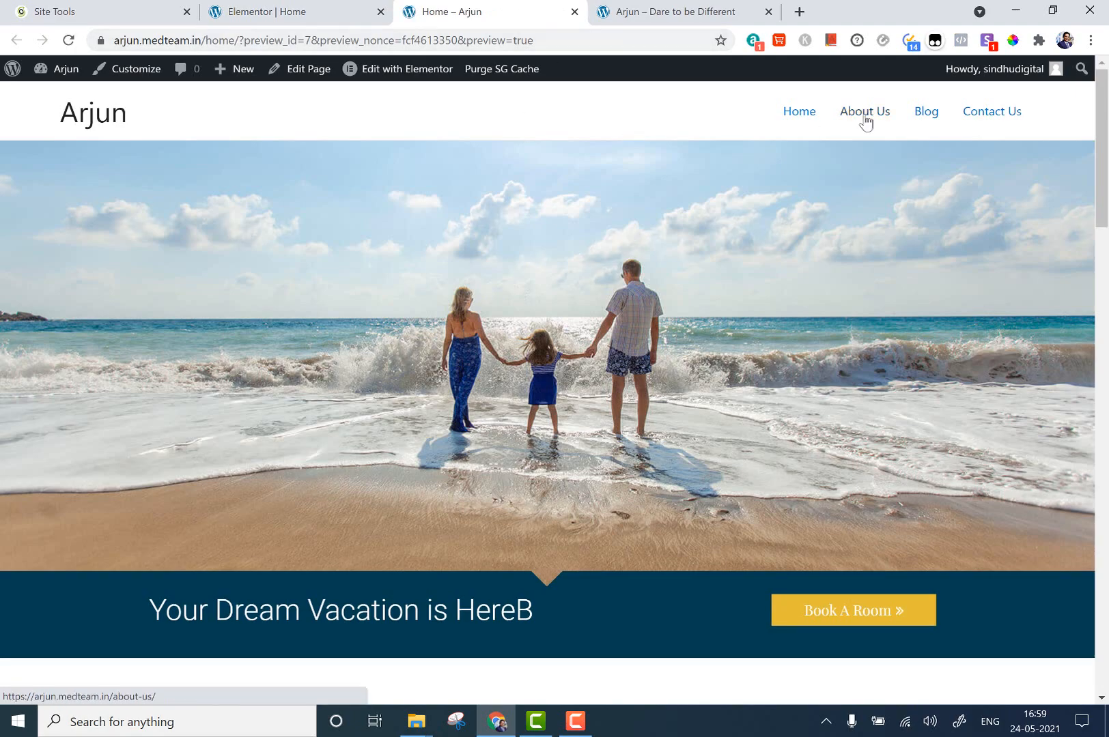
{"action": "scroll", "coordinate": [939, 300], "scroll_direction": "down", "scroll_amount": 20}
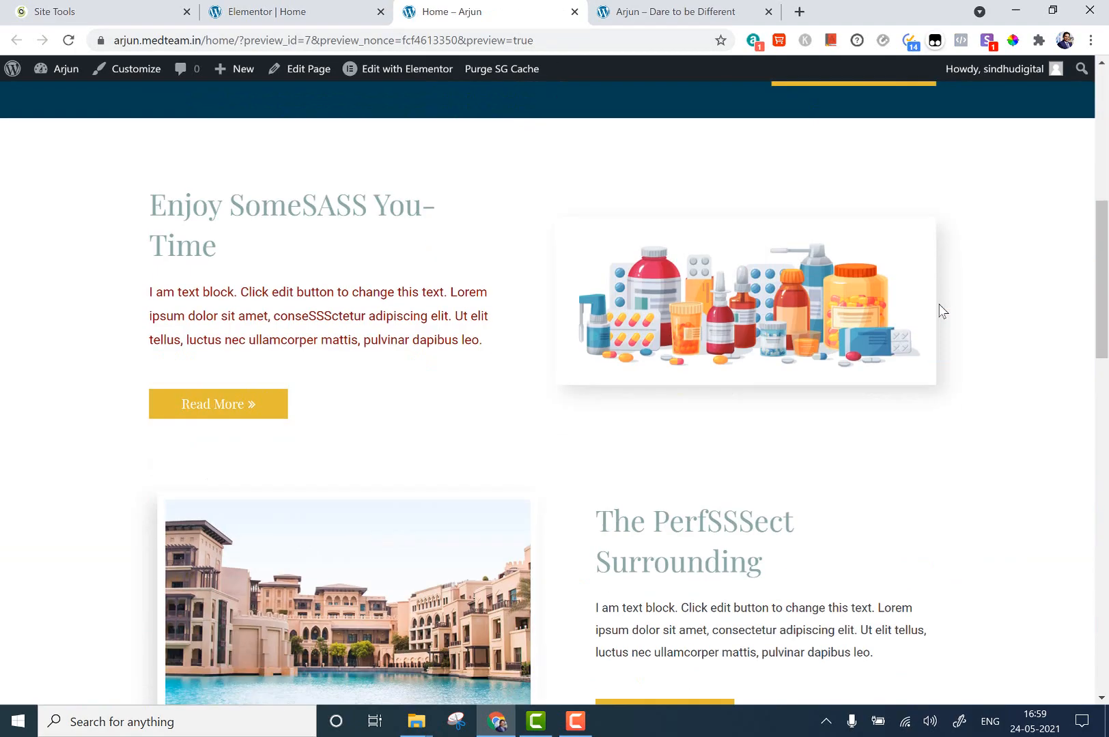
{"action": "scroll", "coordinate": [943, 311], "scroll_direction": "up", "scroll_amount": 12}
{"action": "scroll", "coordinate": [942, 311], "scroll_direction": "up", "scroll_amount": 15}
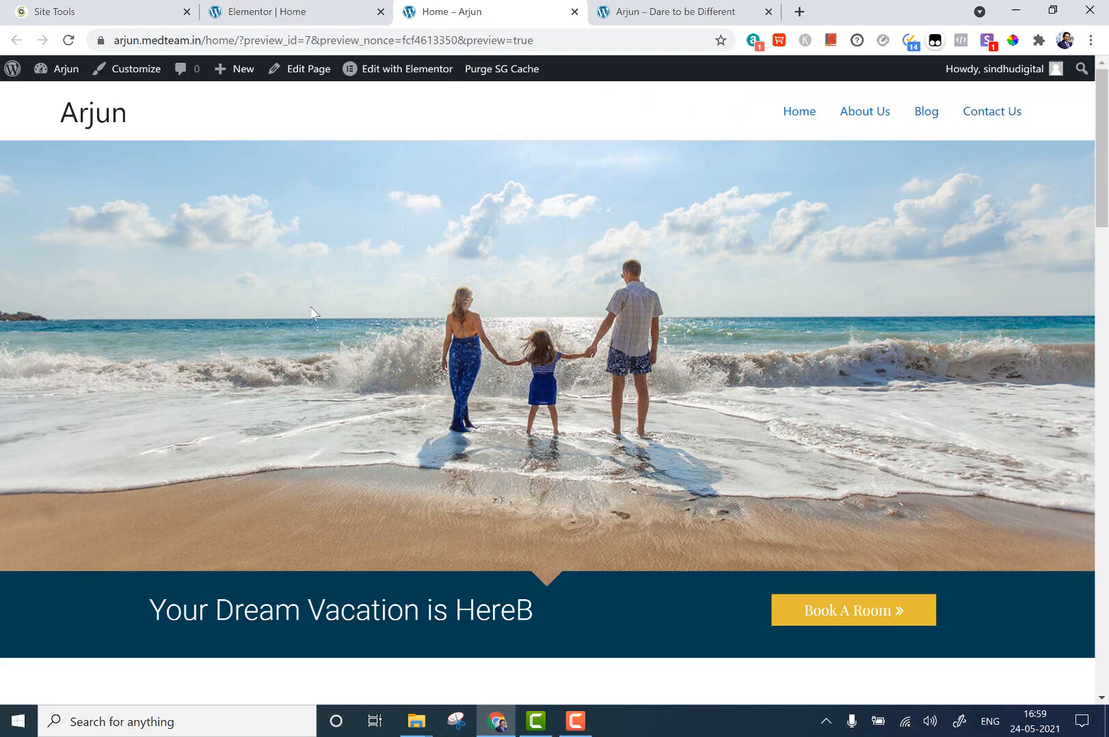
{"action": "scroll", "coordinate": [331, 423], "scroll_direction": "down", "scroll_amount": 7}
{"action": "scroll", "coordinate": [419, 353], "scroll_direction": "down", "scroll_amount": 6}
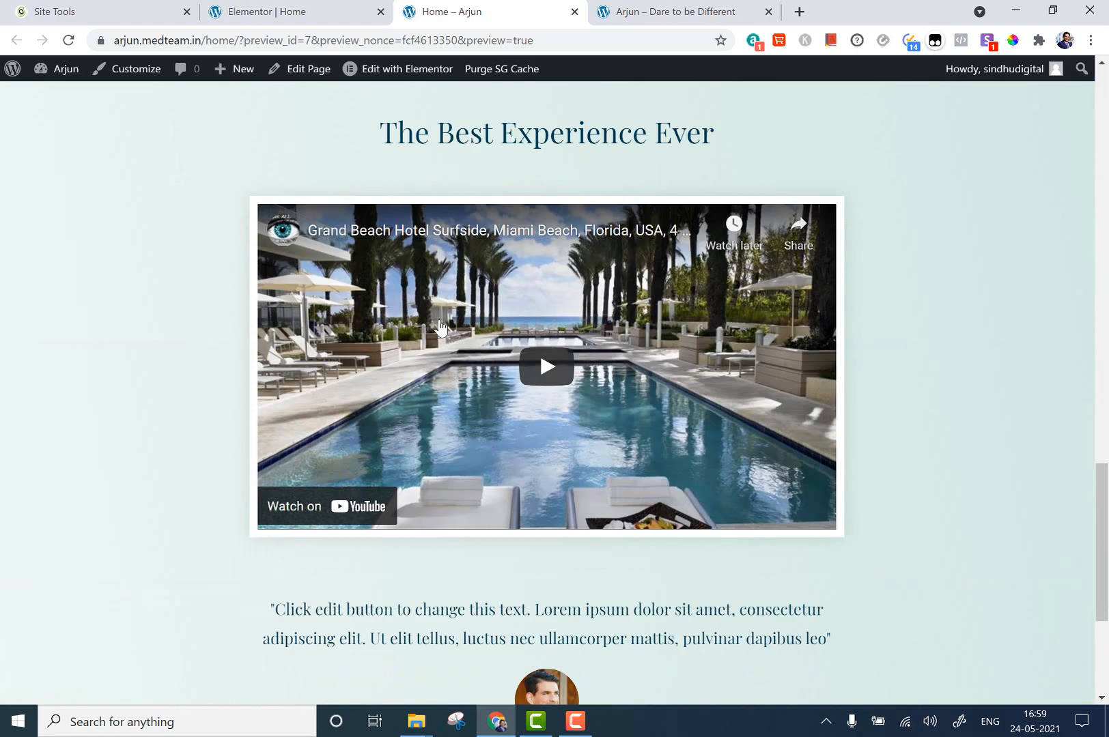
{"action": "scroll", "coordinate": [433, 349], "scroll_direction": "up", "scroll_amount": 5}
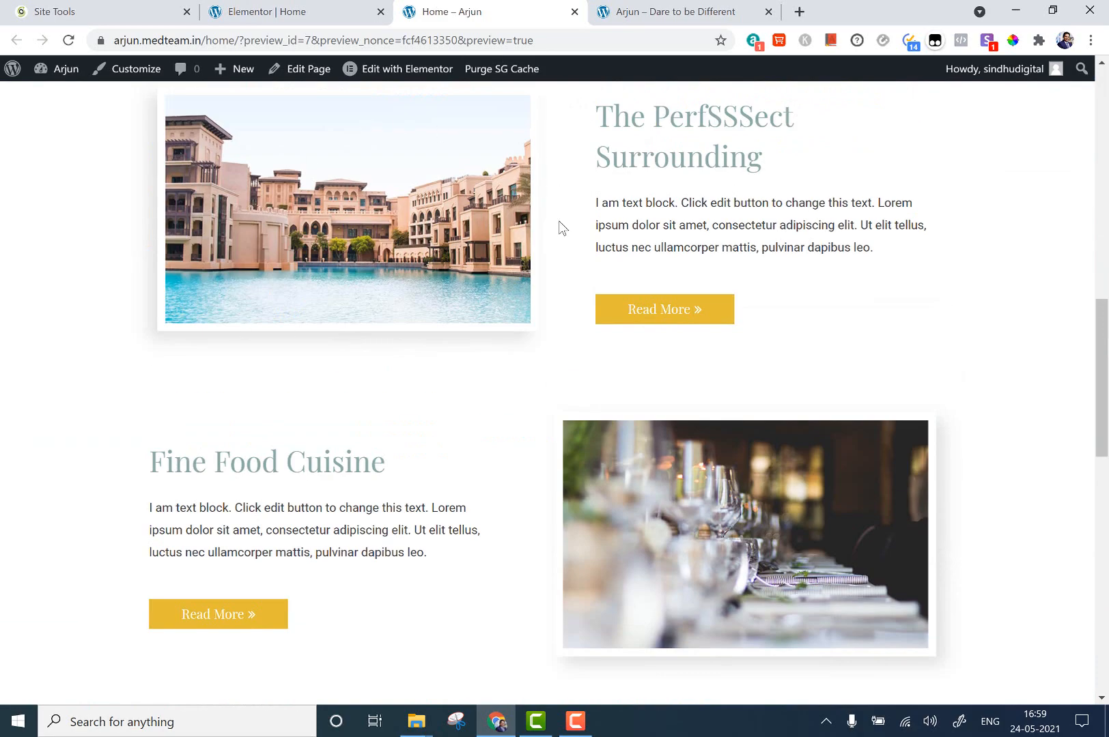
{"action": "scroll", "coordinate": [461, 439], "scroll_direction": "down", "scroll_amount": 6}
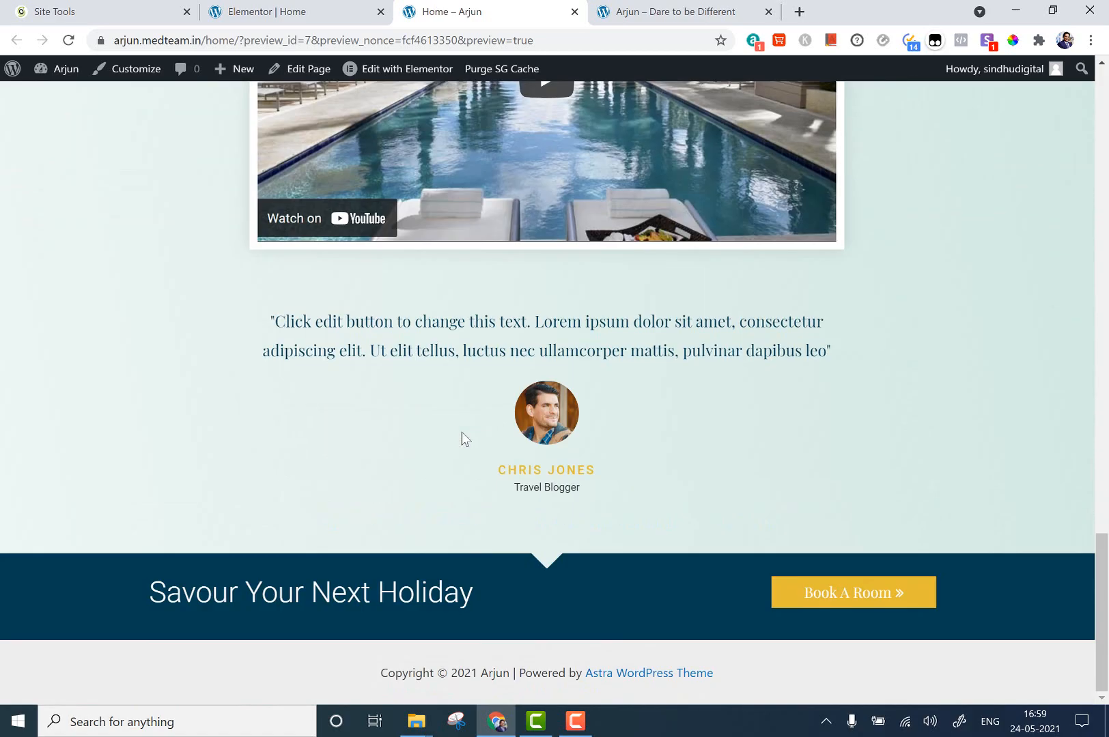
{"action": "scroll", "coordinate": [460, 438], "scroll_direction": "up", "scroll_amount": 15}
Return to the Home page's Elementor editor, exit to the dashboard and go to the list of all pages
{"action": "left_click", "coordinate": [315, 10]}
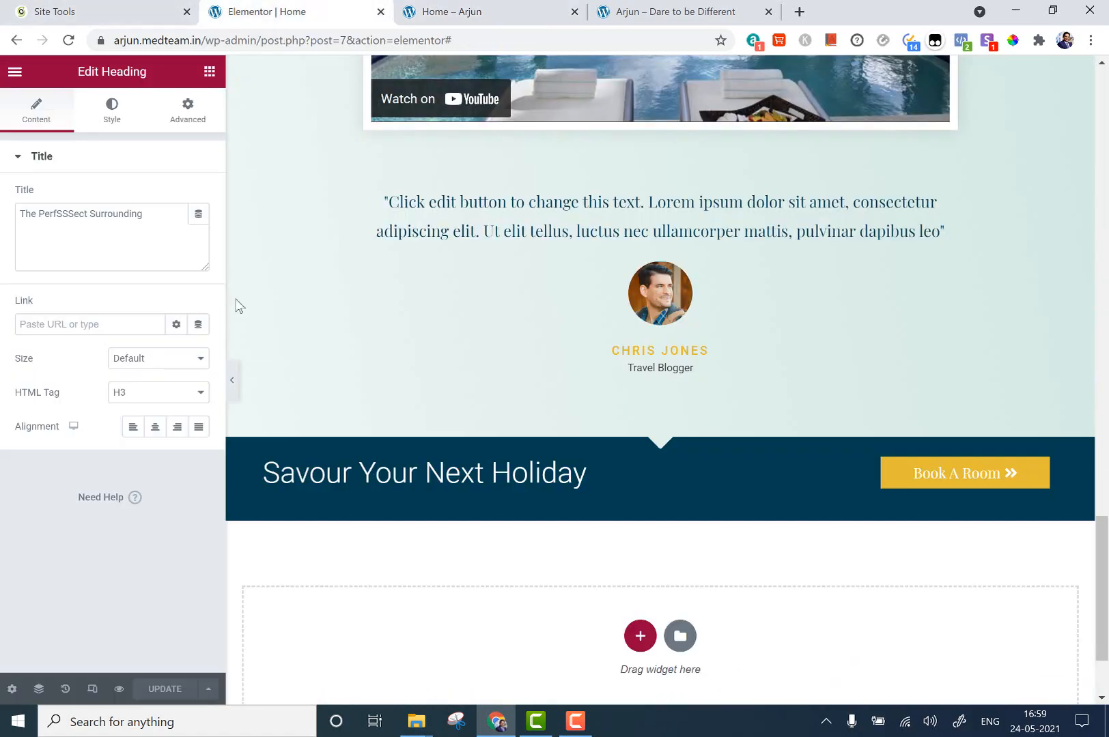
{"action": "left_click", "coordinate": [464, 8]}
{"action": "left_click", "coordinate": [295, 11]}
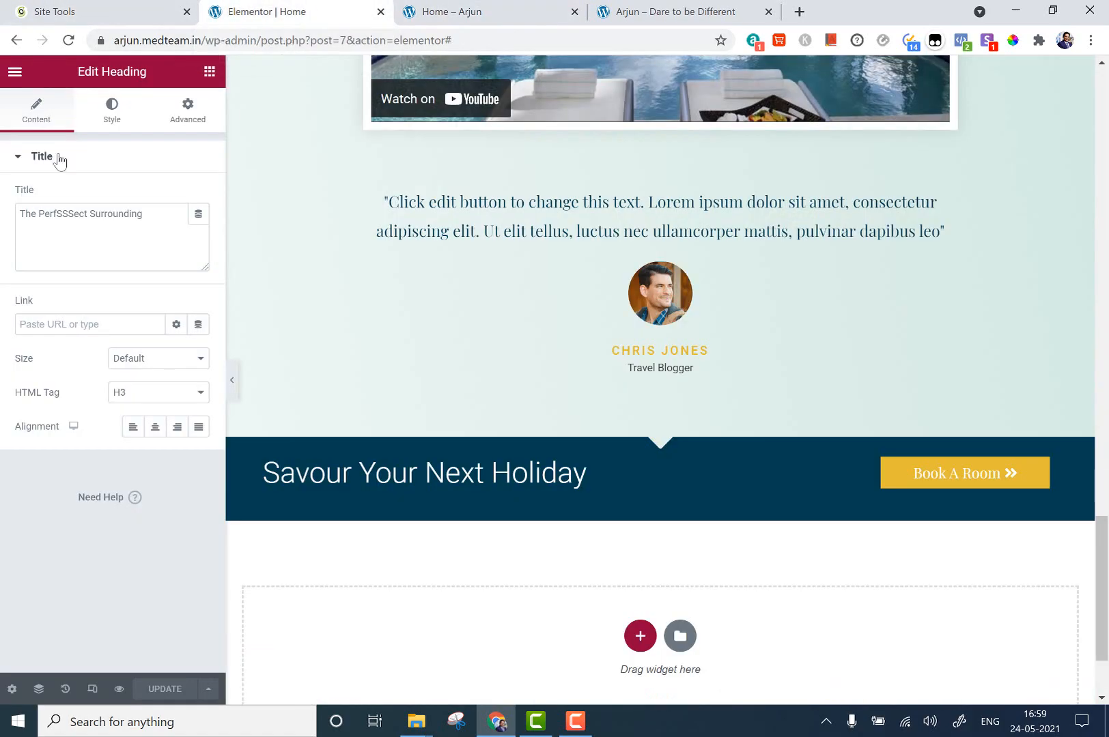
{"action": "left_click", "coordinate": [15, 71]}
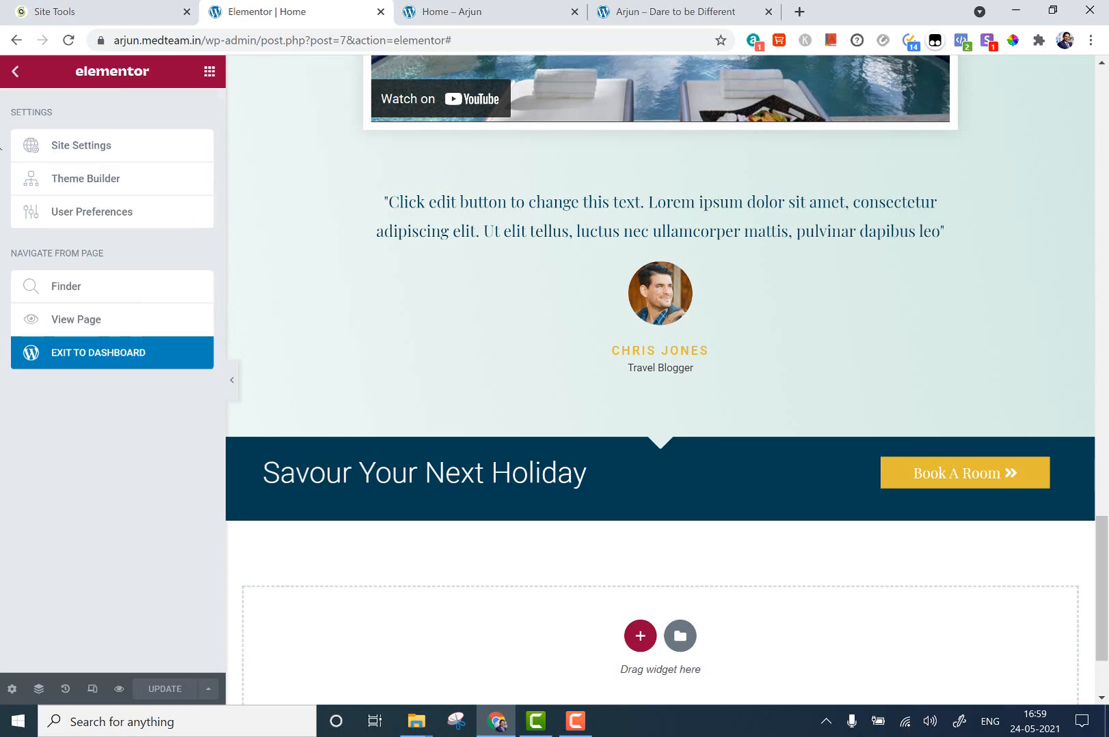
{"action": "left_click", "coordinate": [91, 355]}
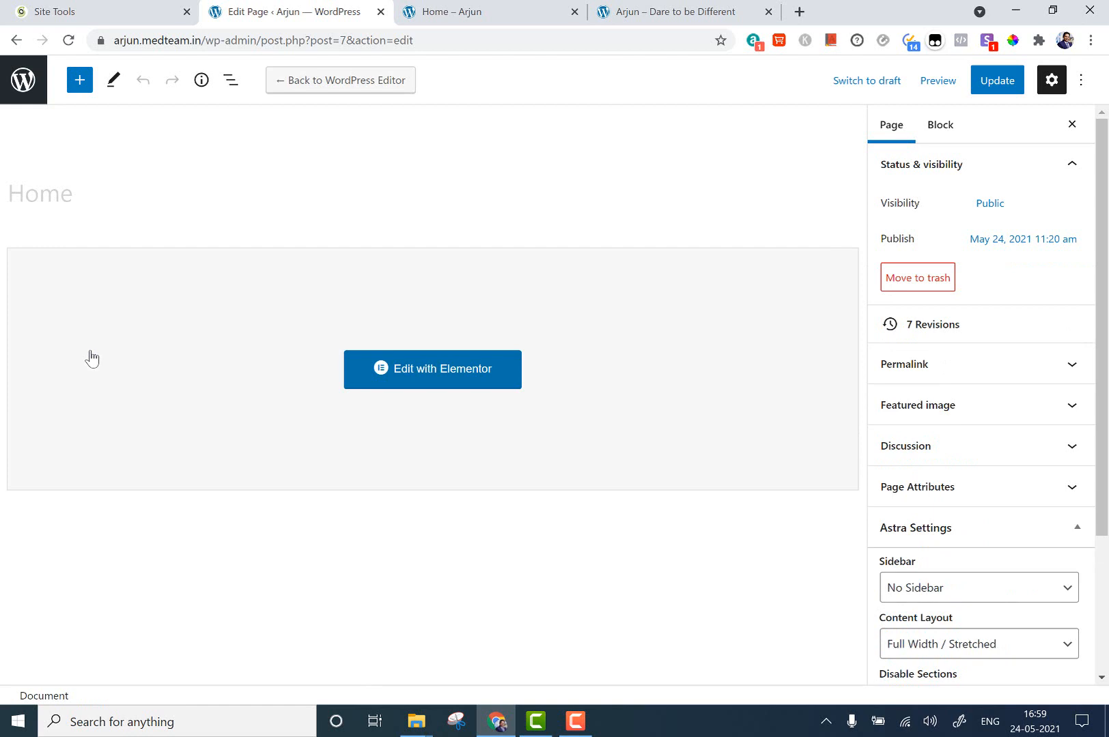
{"action": "left_click", "coordinate": [20, 98]}
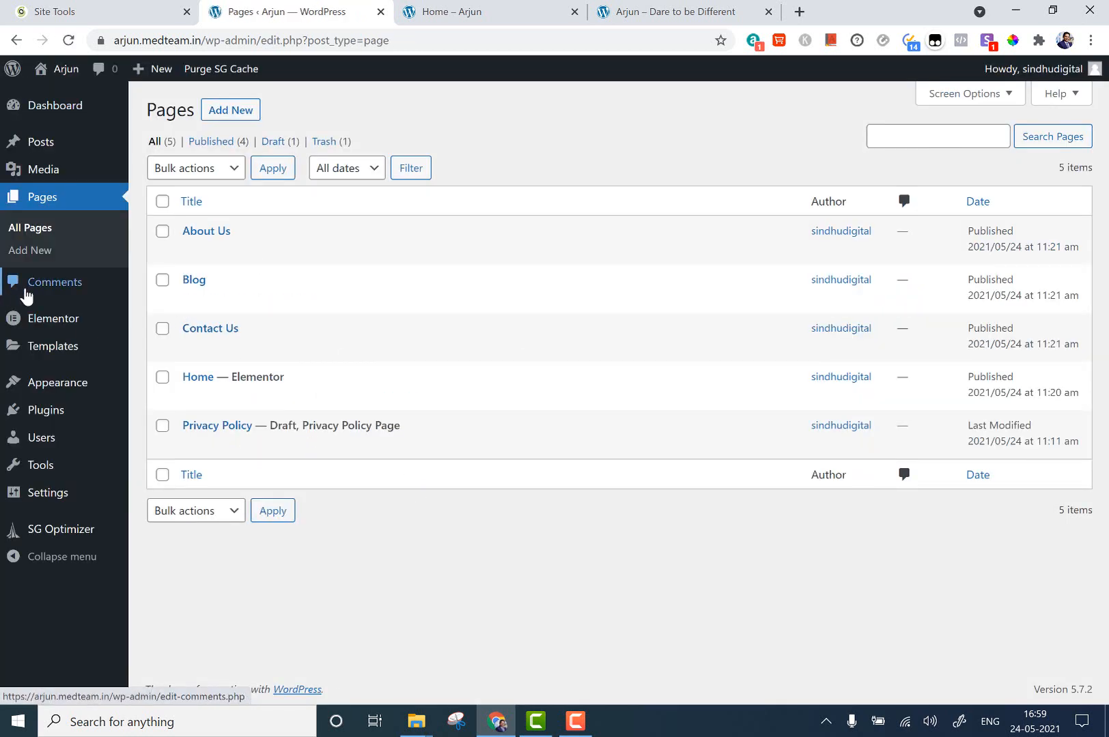
Go to the page for adding new plugins and search the plugin directory for "WHATS"
{"action": "mouse_move", "coordinate": [83, 464]}
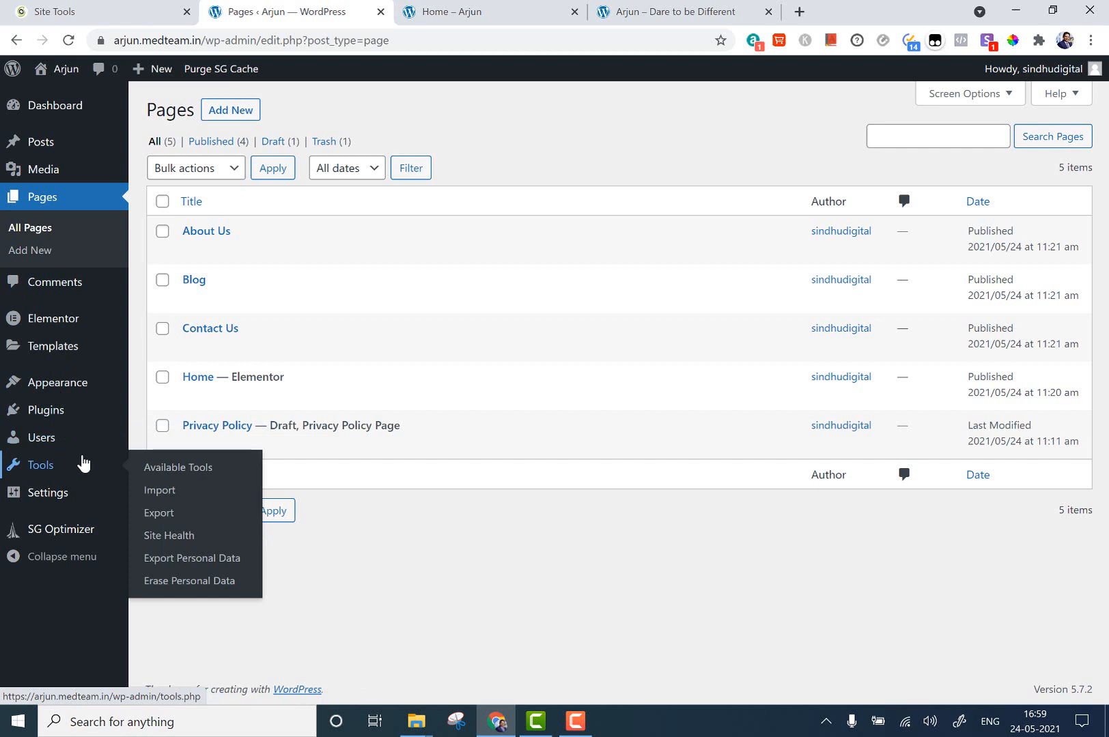
{"action": "left_click", "coordinate": [45, 412]}
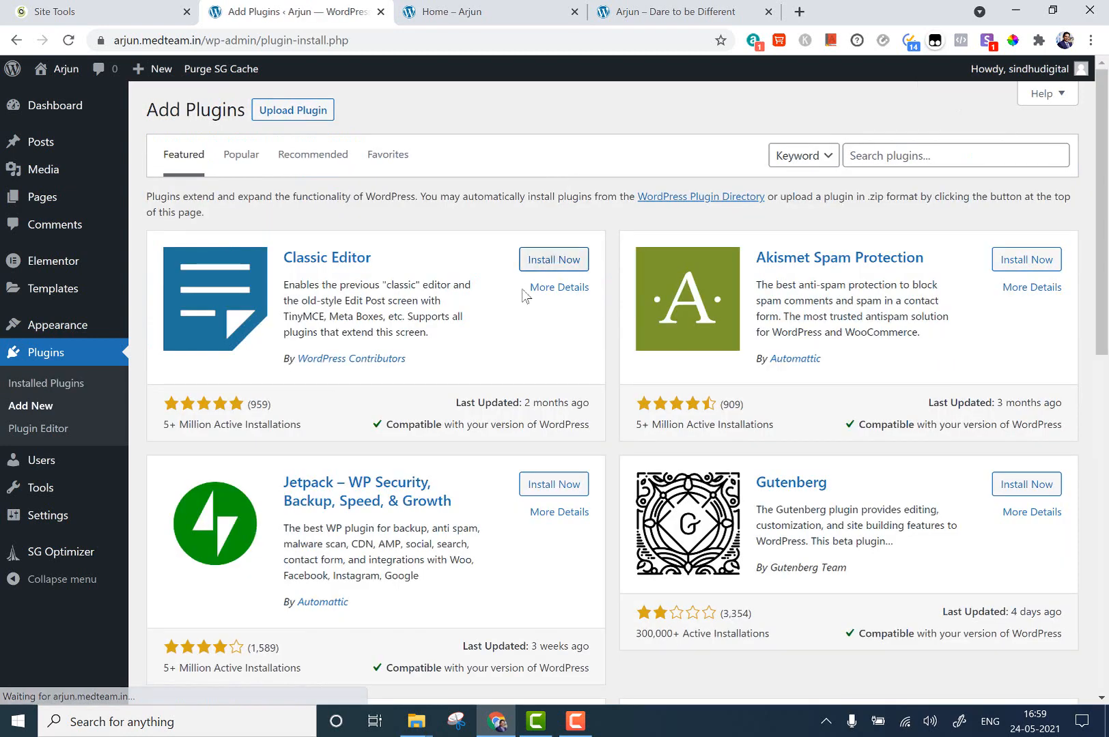
{"action": "left_click", "coordinate": [905, 147]}
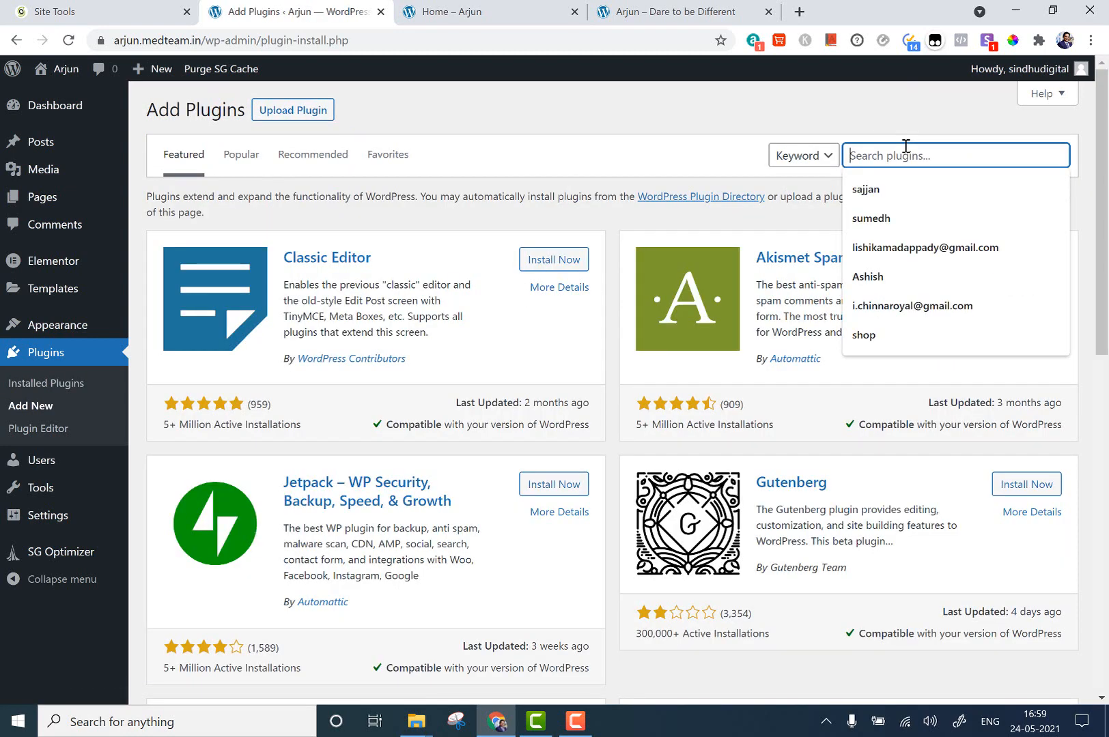
{"action": "type", "text": "WHAT"}
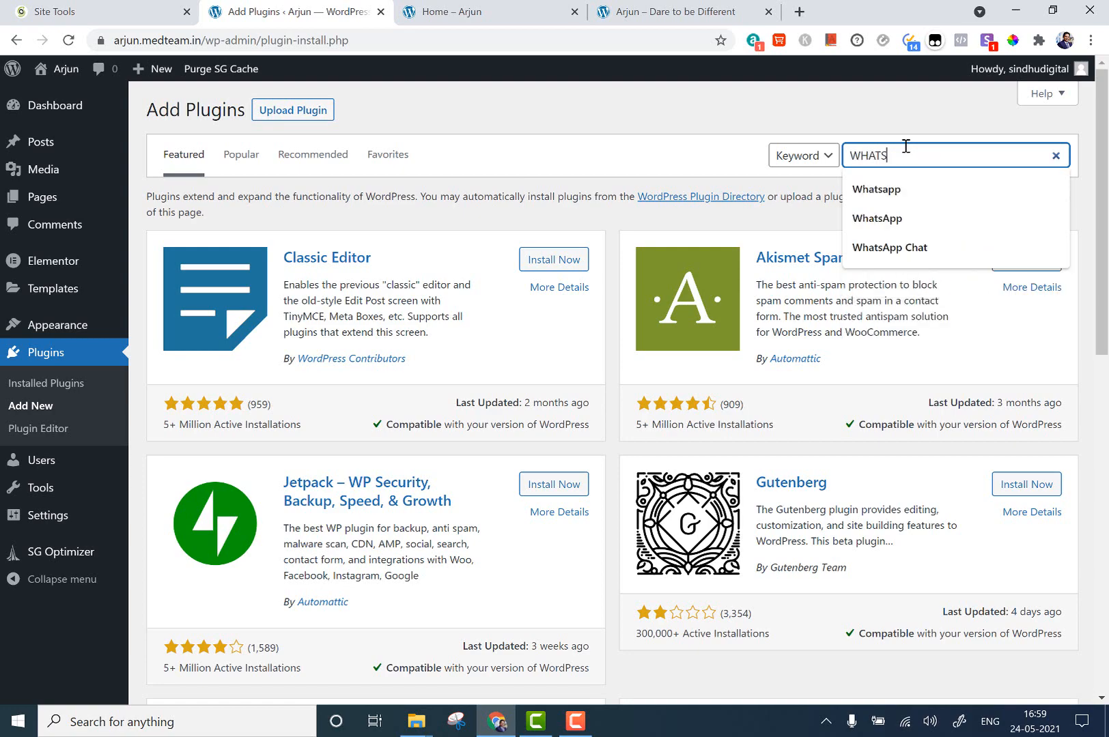
{"action": "type", "text": "S"}
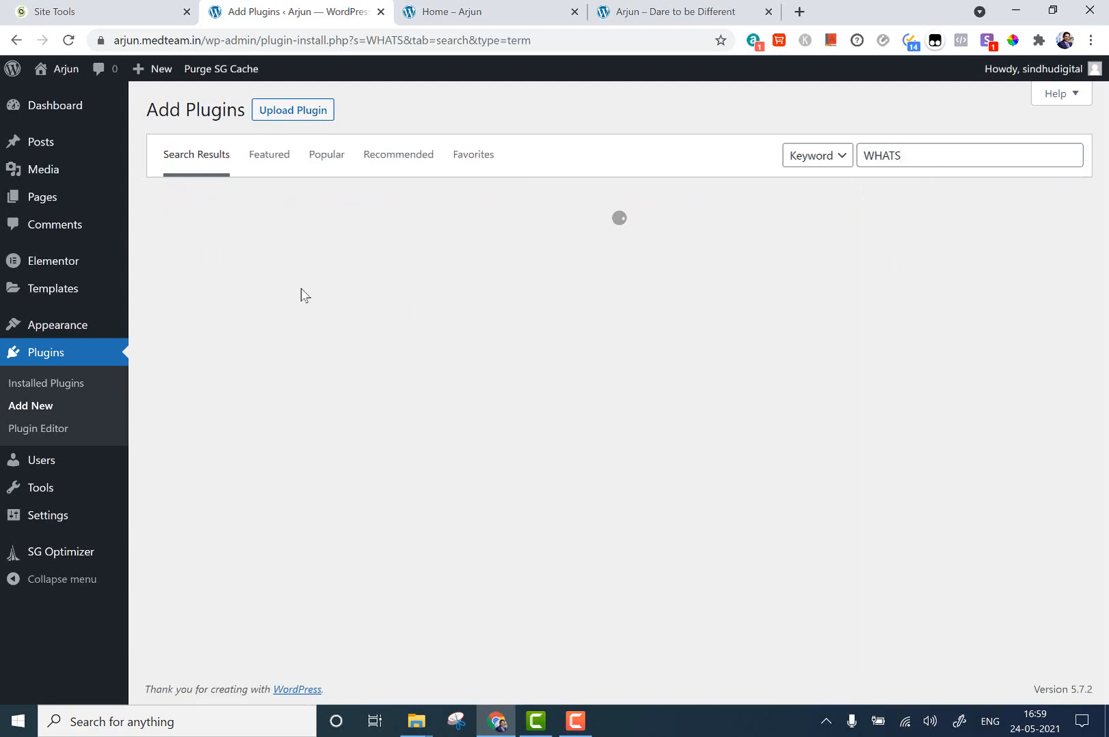
Look through the plugin results and change the search to the suggested term "WhatsApp Chat"
{"action": "scroll", "coordinate": [553, 365], "scroll_direction": "down", "scroll_amount": 10}
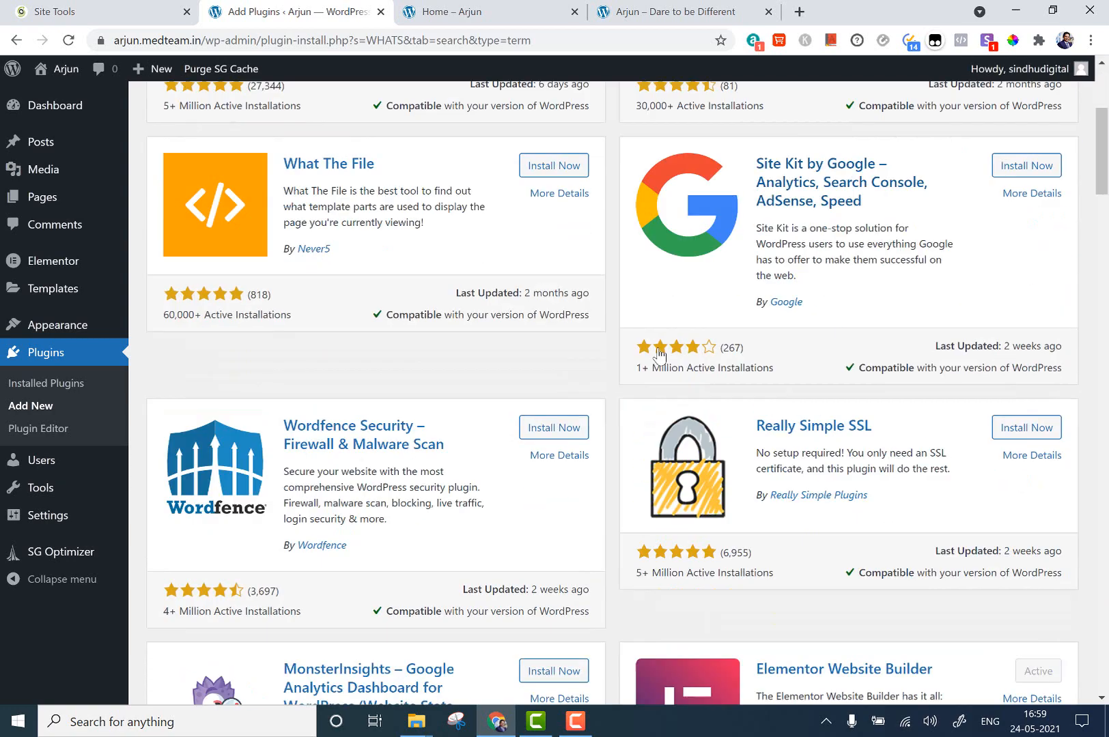
{"action": "scroll", "coordinate": [659, 355], "scroll_direction": "up", "scroll_amount": 10}
{"action": "left_click", "coordinate": [920, 155]}
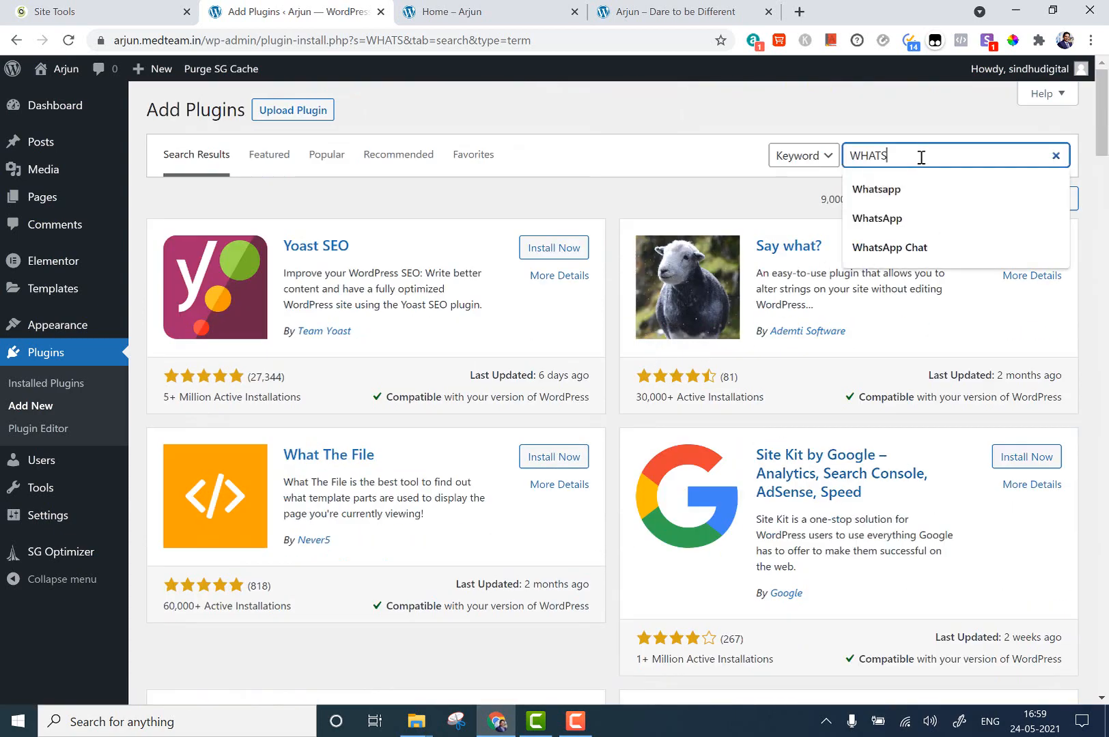
{"action": "left_click", "coordinate": [920, 247]}
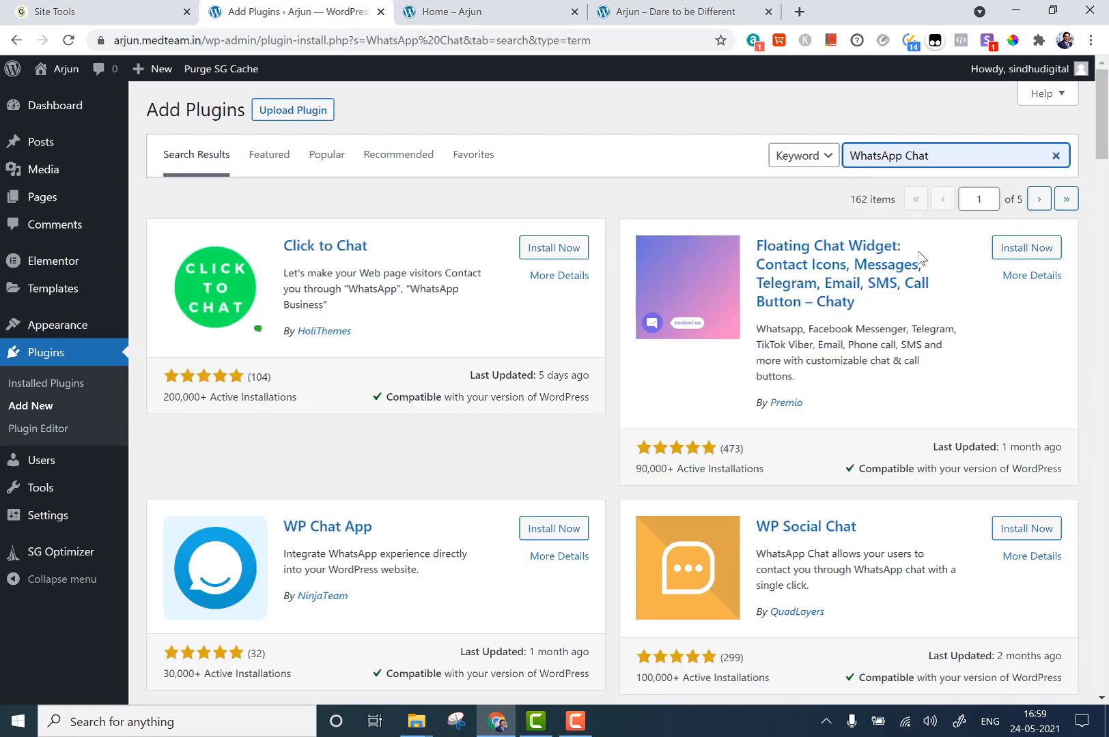
Install and activate the Click to Chat plugin by HoliThemes
{"action": "left_click", "coordinate": [568, 248]}
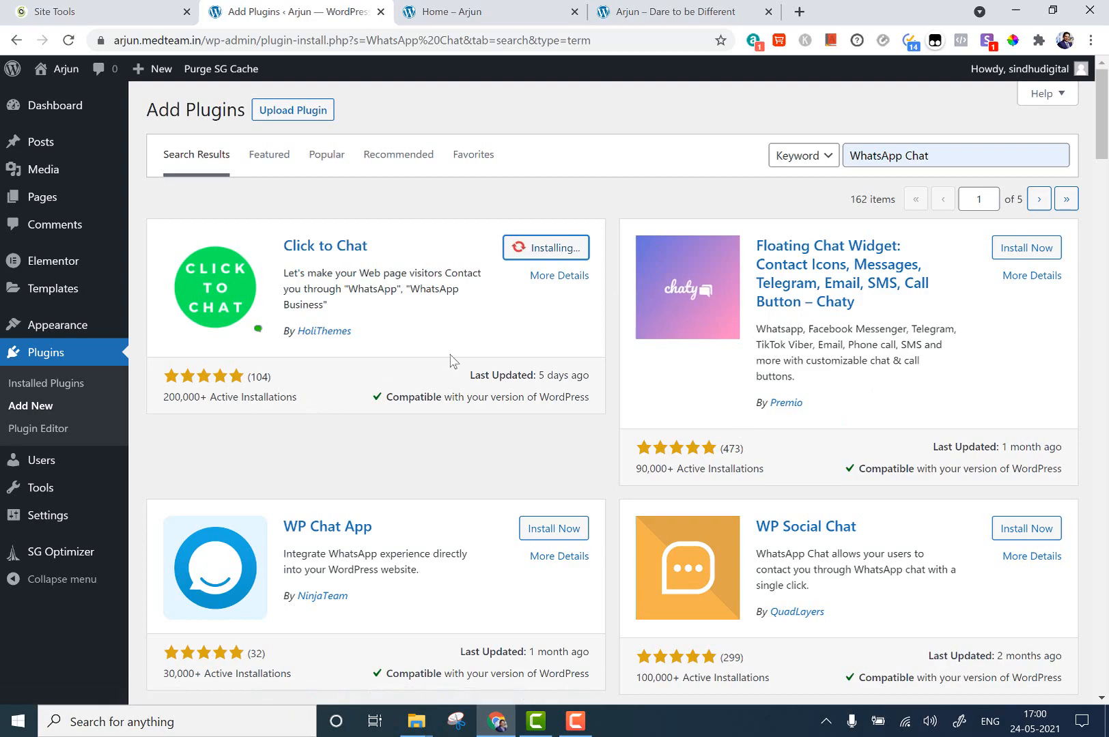
{"action": "scroll", "coordinate": [652, 371], "scroll_direction": "down", "scroll_amount": 8}
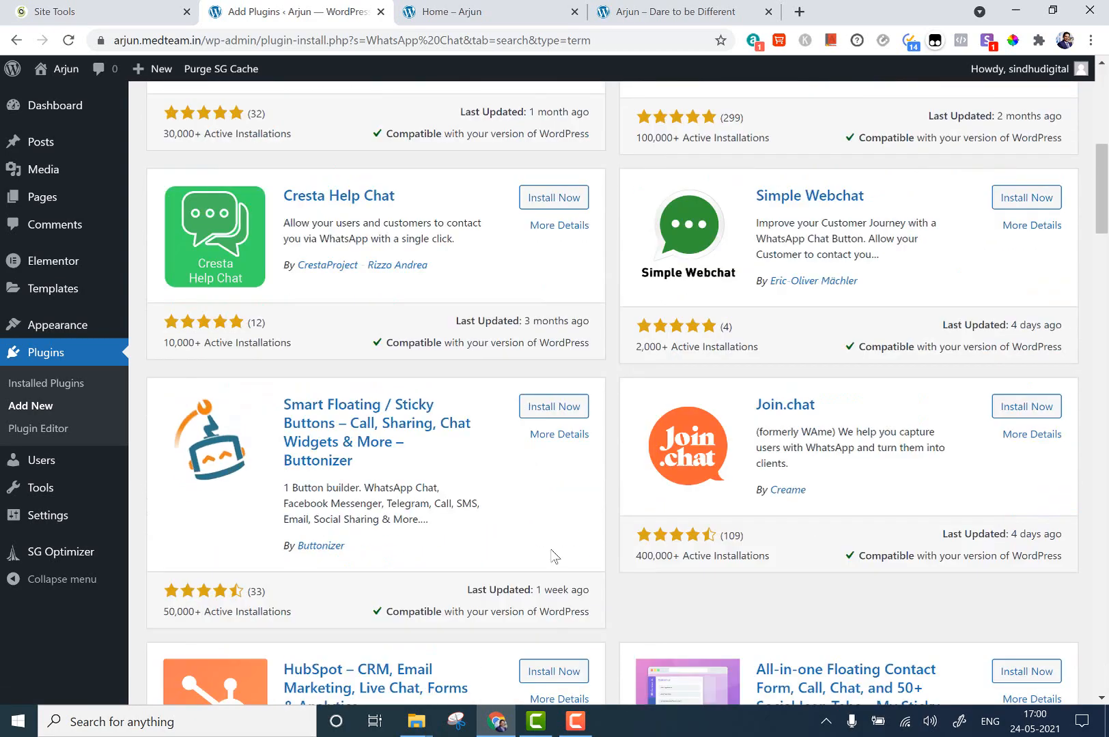
{"action": "scroll", "coordinate": [953, 522], "scroll_direction": "up", "scroll_amount": 9}
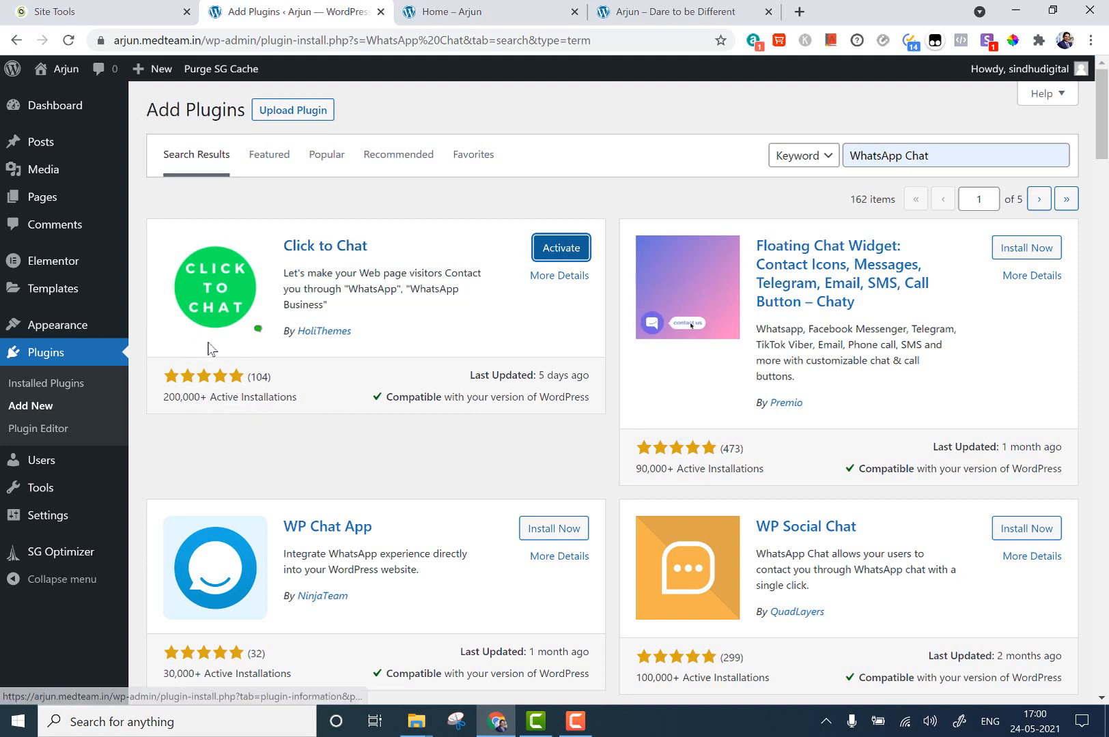
{"action": "left_click", "coordinate": [543, 244]}
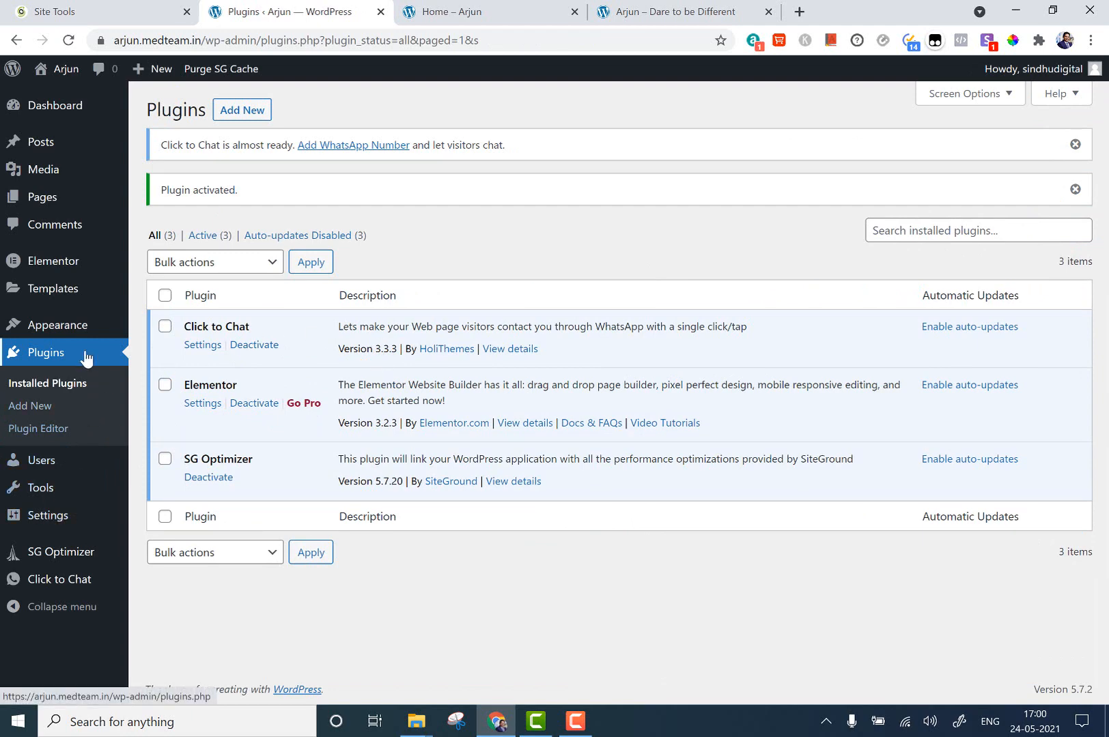
Open the Click to Chat settings and look through the WhatsApp number fields, button position and display settings
{"action": "mouse_move", "coordinate": [48, 580]}
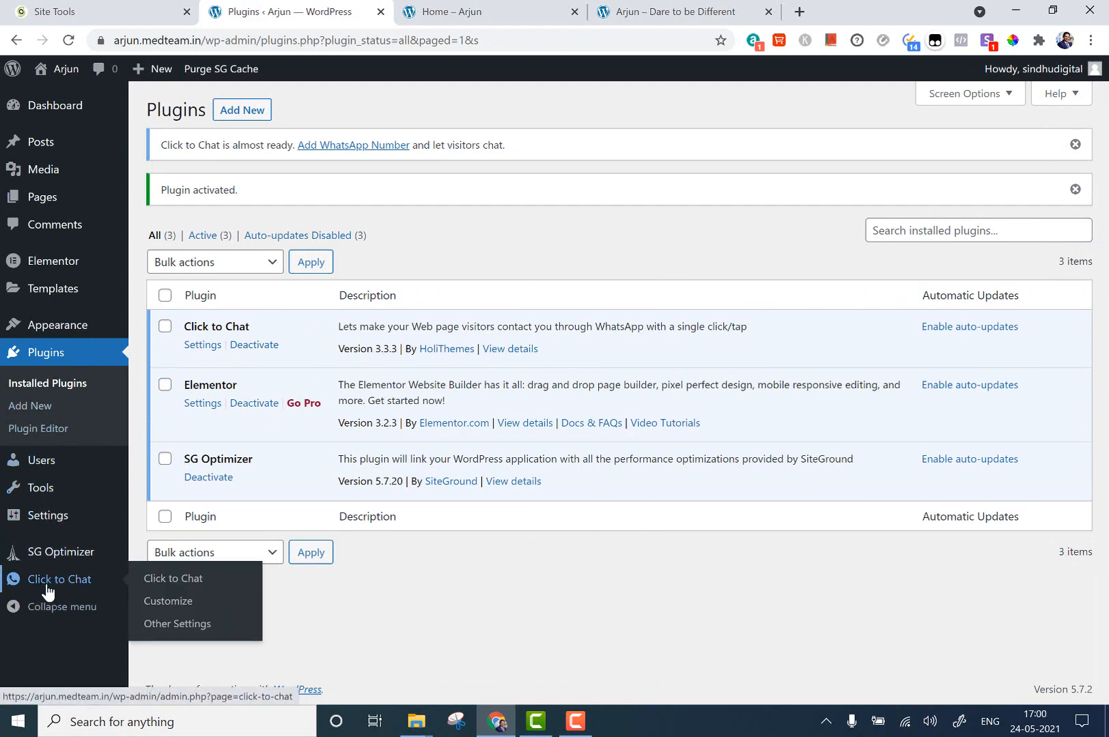
{"action": "left_click", "coordinate": [175, 578]}
{"action": "left_click", "coordinate": [474, 266]}
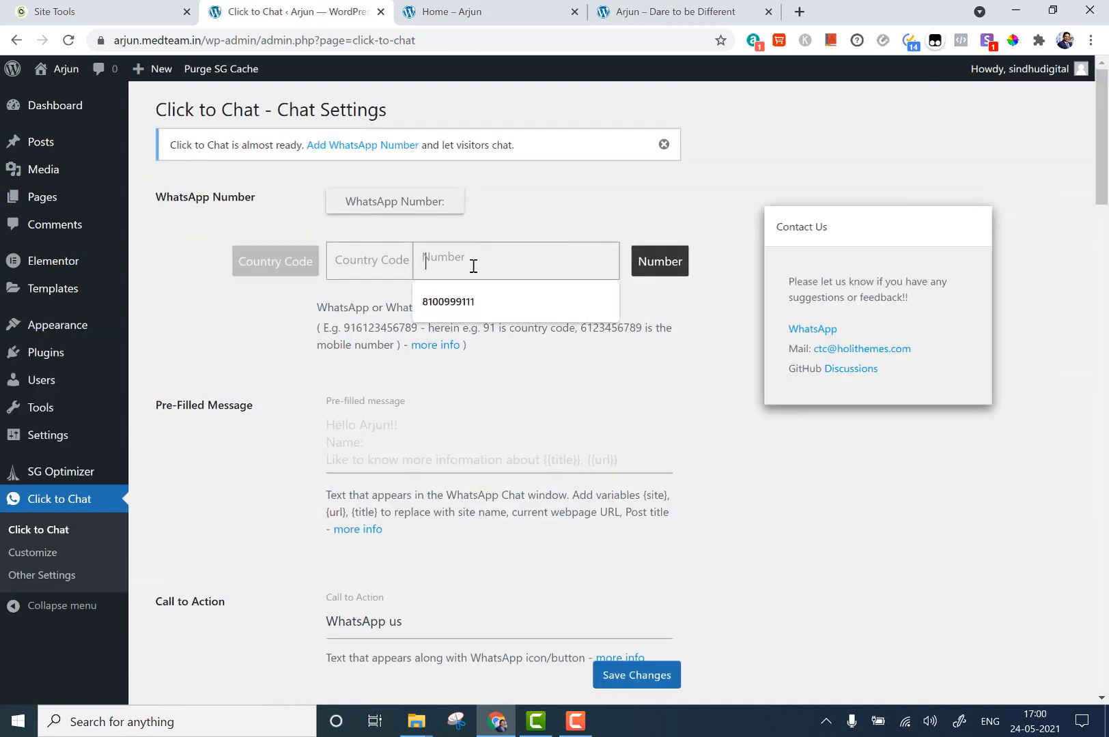
{"action": "left_click", "coordinate": [376, 262]}
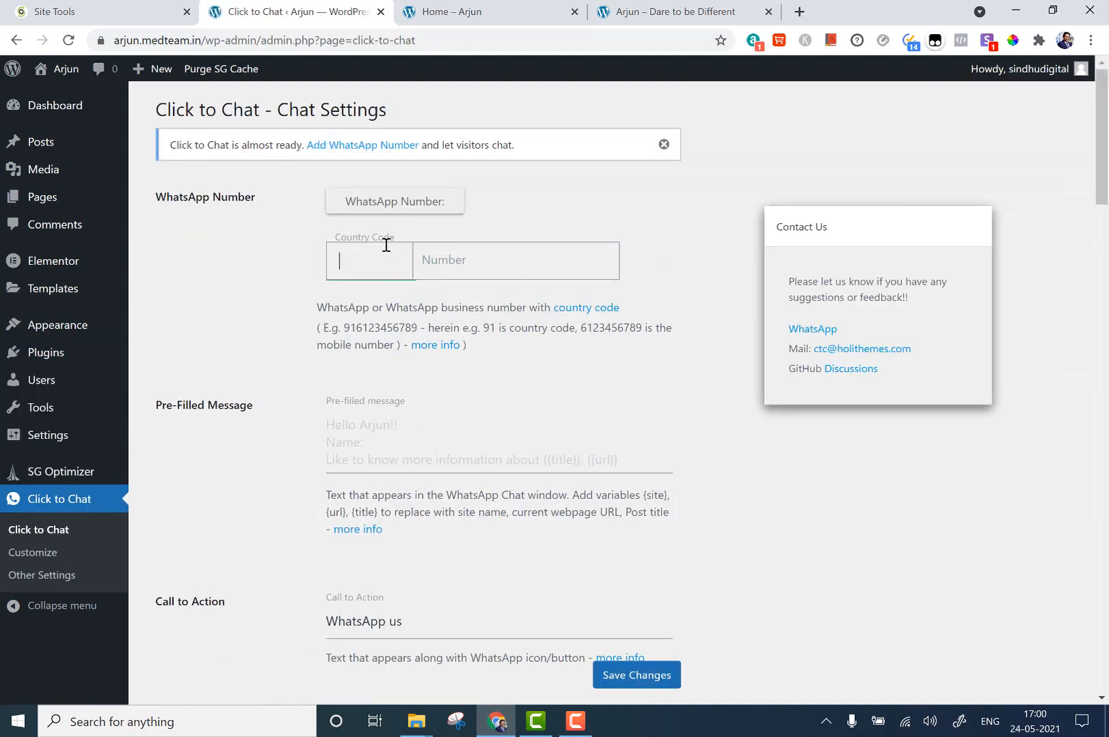
{"action": "scroll", "coordinate": [435, 574], "scroll_direction": "down", "scroll_amount": 15}
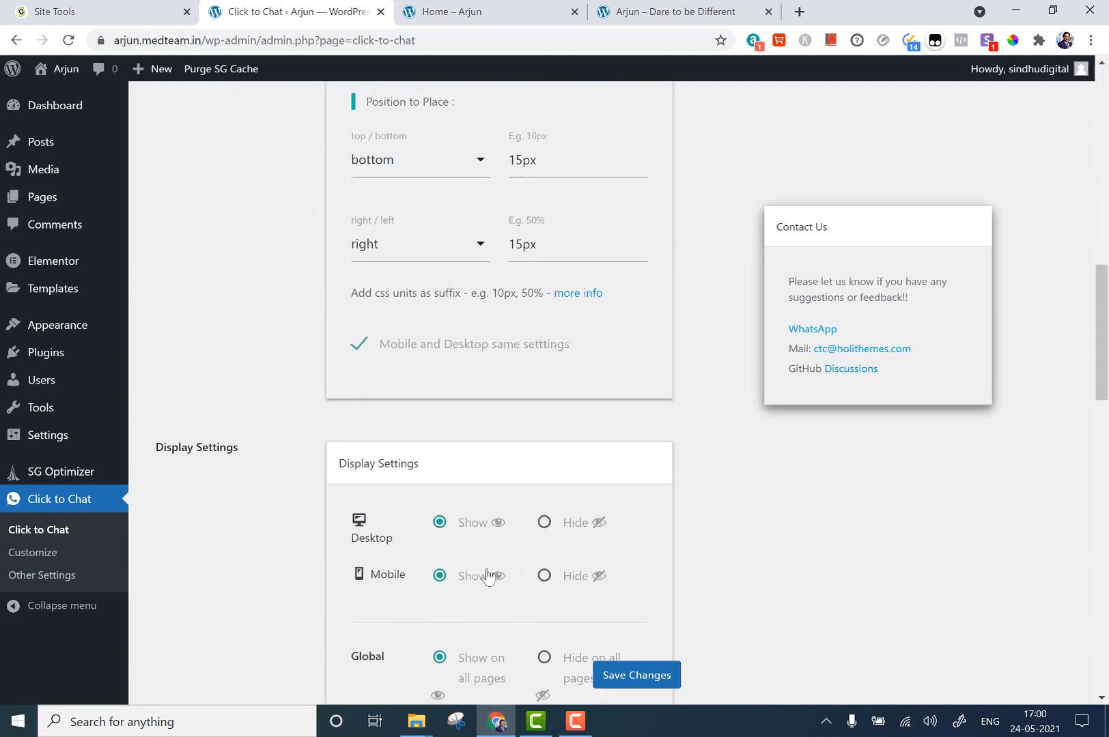
{"action": "scroll", "coordinate": [487, 577], "scroll_direction": "down", "scroll_amount": 20}
{"action": "scroll", "coordinate": [618, 545], "scroll_direction": "up", "scroll_amount": 11}
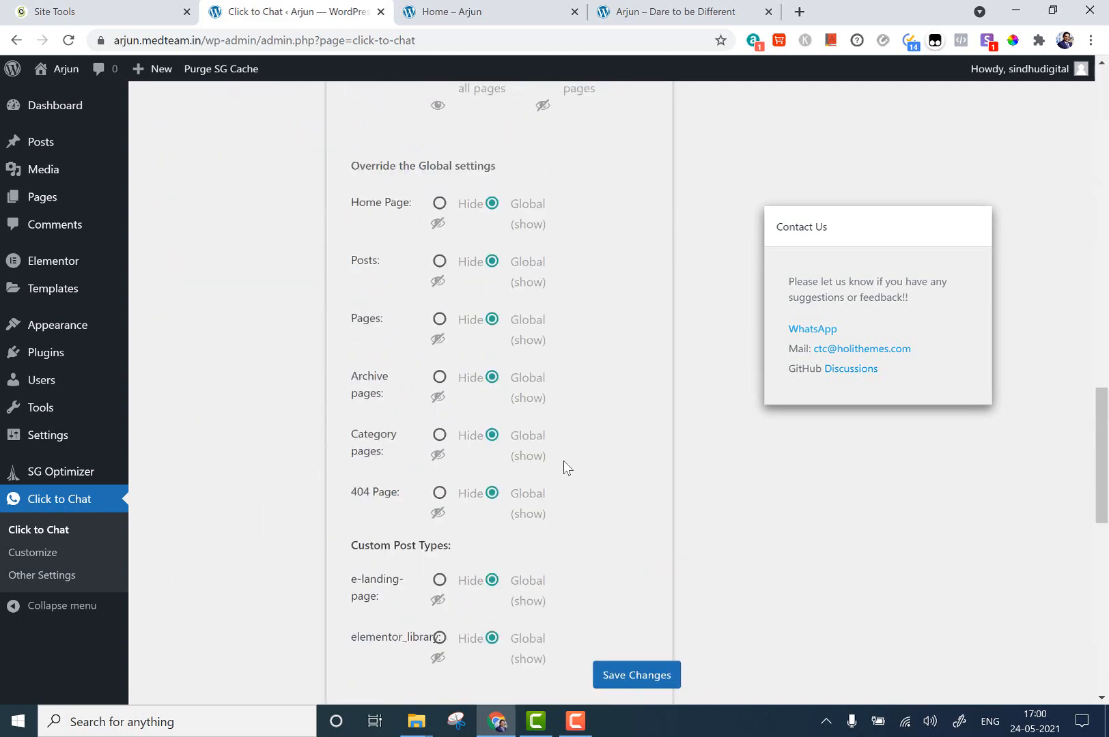
{"action": "scroll", "coordinate": [564, 467], "scroll_direction": "up", "scroll_amount": 10}
Reload the Home page preview to check for the WhatsApp chat button, and return to the Click to Chat settings
{"action": "left_click", "coordinate": [478, 12]}
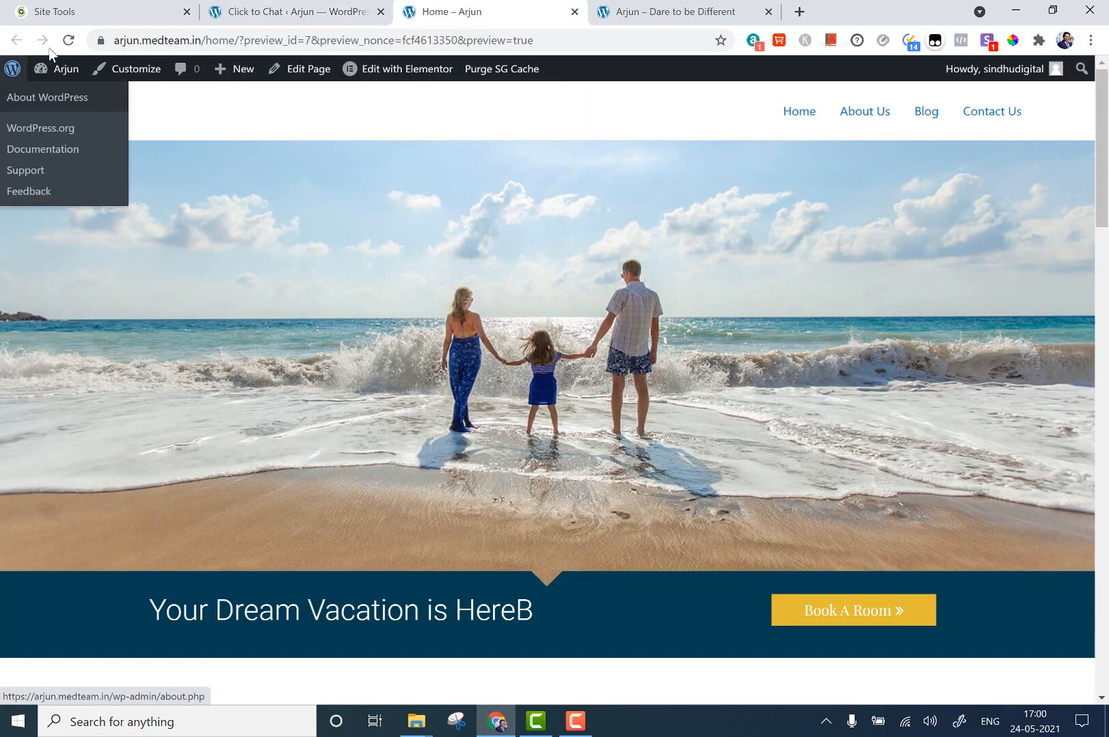
{"action": "left_click", "coordinate": [68, 41]}
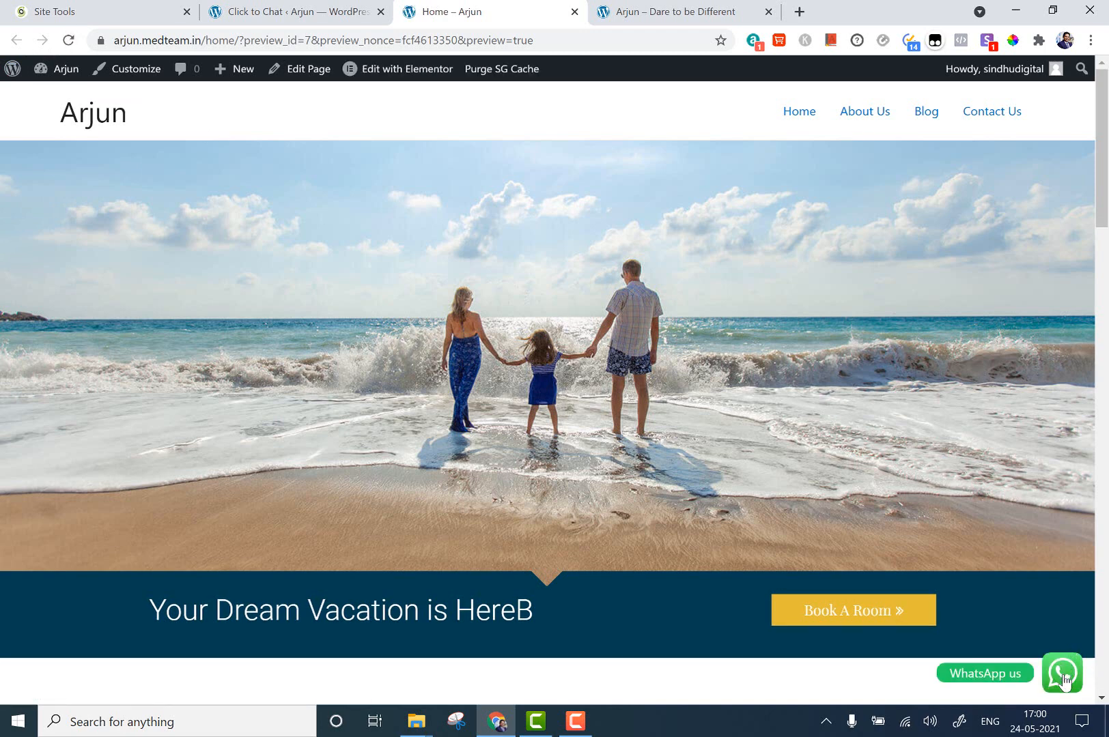
{"action": "left_click", "coordinate": [293, 11]}
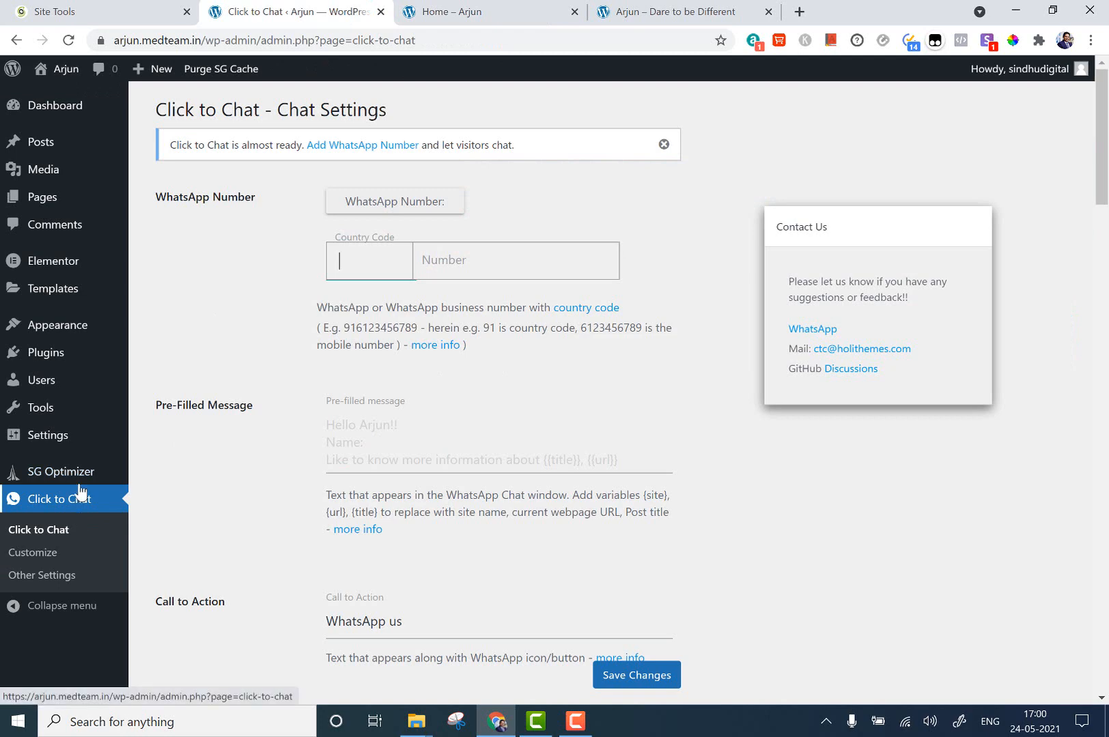
{"action": "mouse_move", "coordinate": [81, 292]}
{"action": "scroll", "coordinate": [81, 292], "scroll_direction": "down", "scroll_amount": 20}
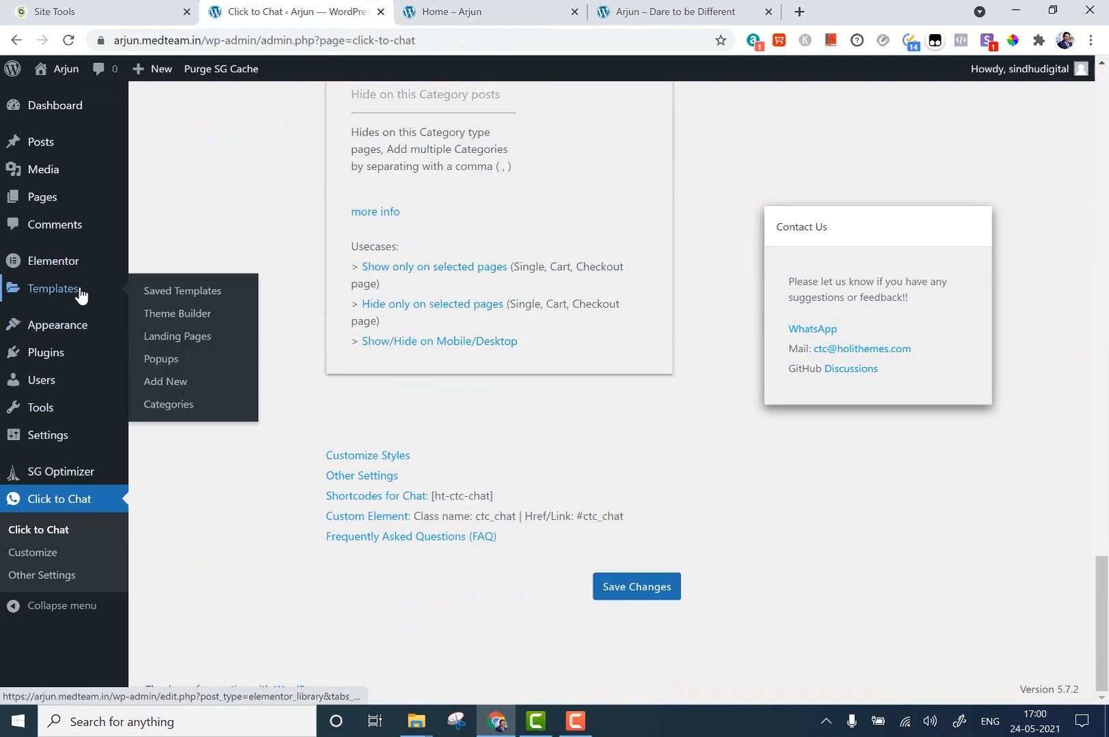
{"action": "scroll", "coordinate": [150, 354], "scroll_direction": "up", "scroll_amount": 20}
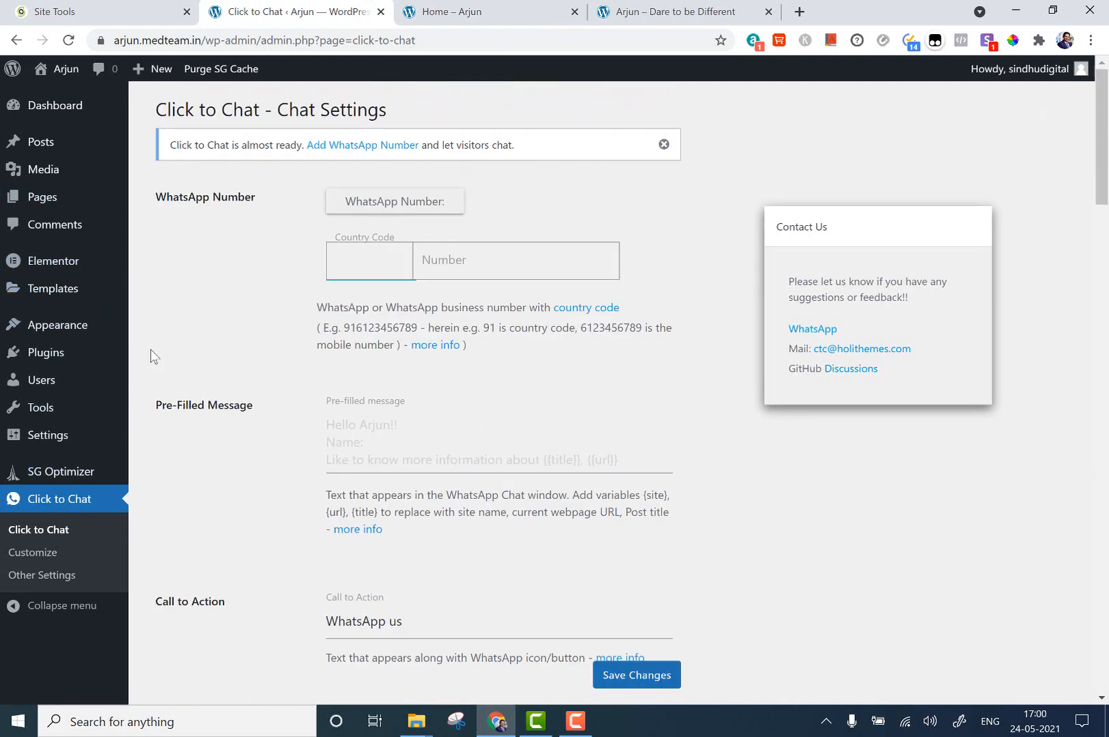
Open the Contact Us page from the list of all pages and launch it in the Elementor editor
{"action": "left_click", "coordinate": [52, 267]}
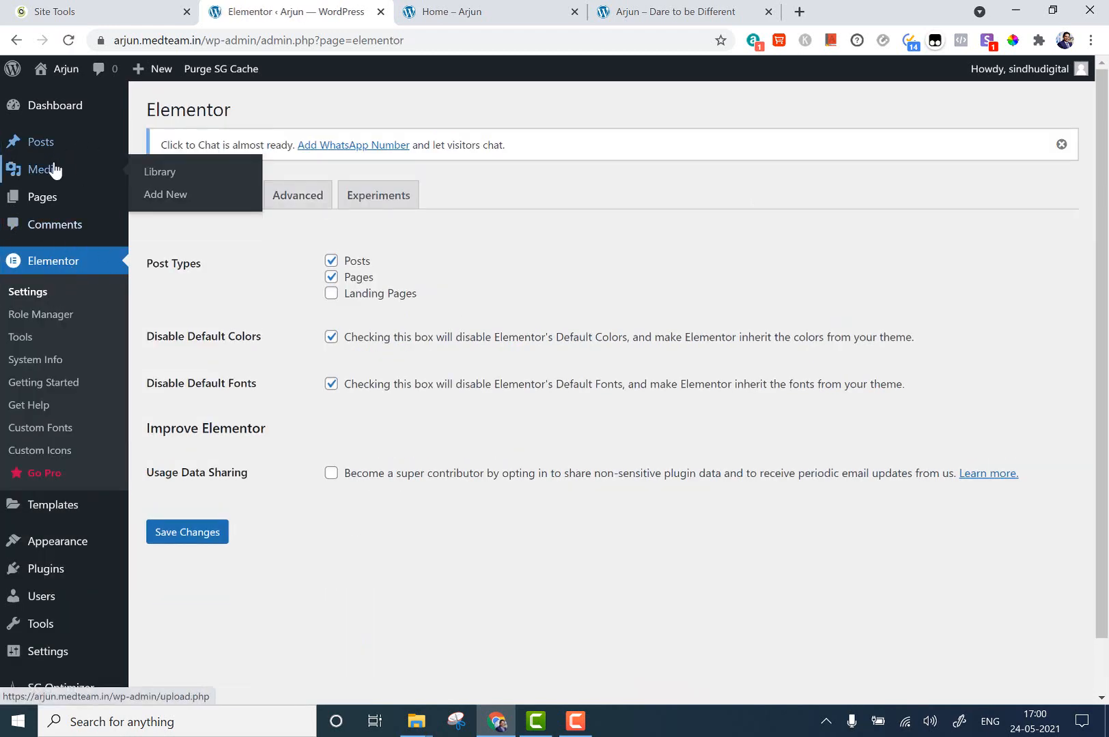
{"action": "mouse_move", "coordinate": [56, 204]}
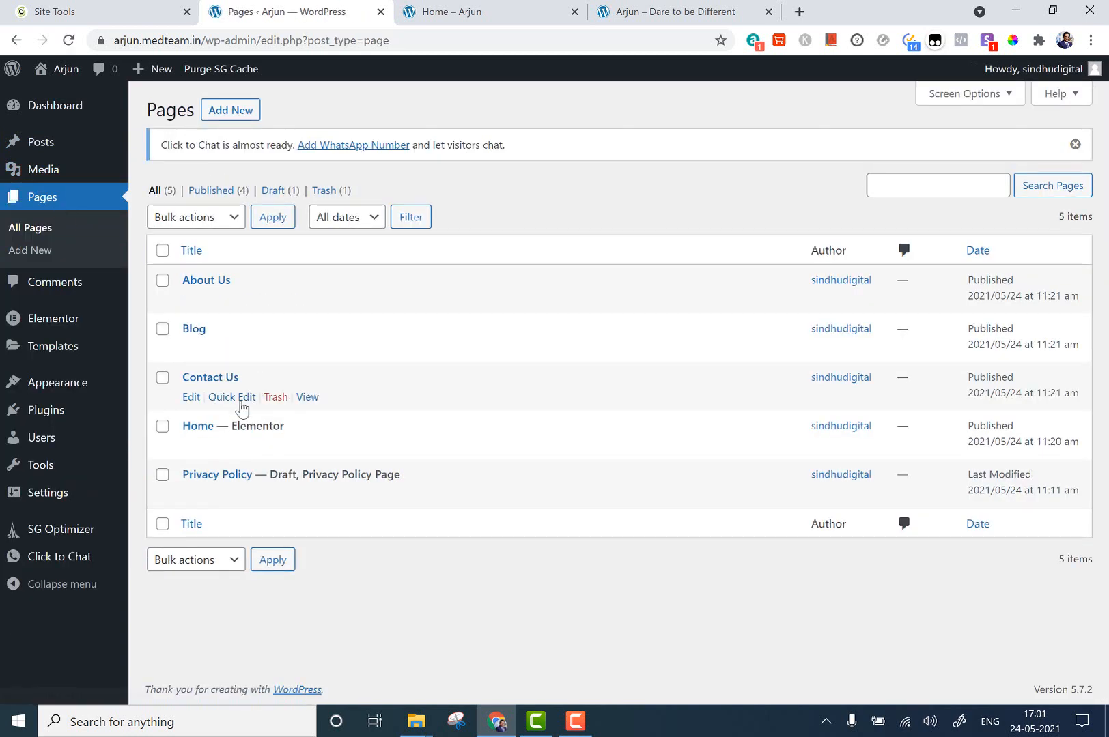
{"action": "left_click", "coordinate": [188, 398]}
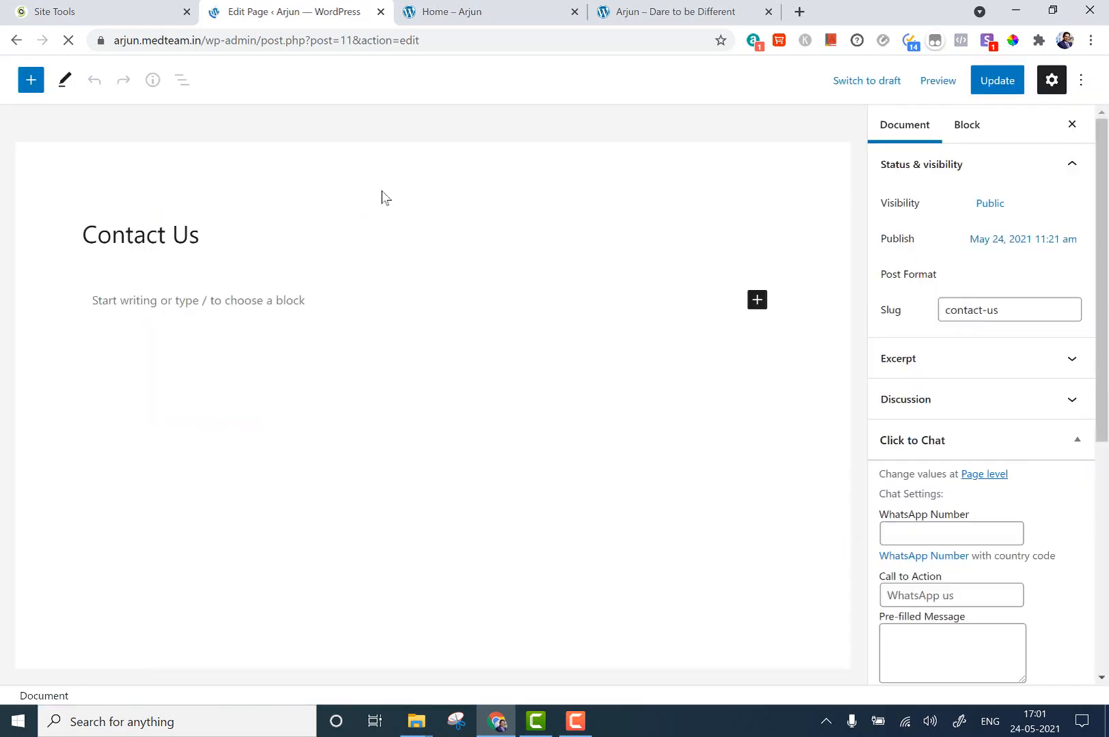
{"action": "left_click", "coordinate": [358, 89]}
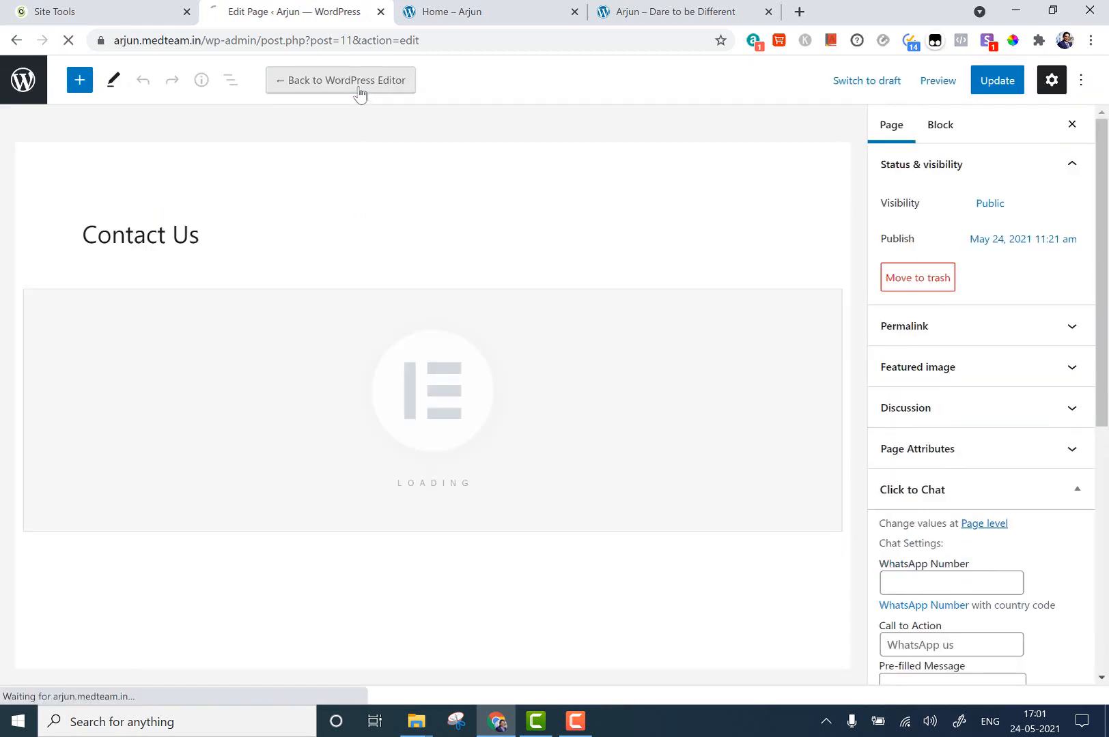